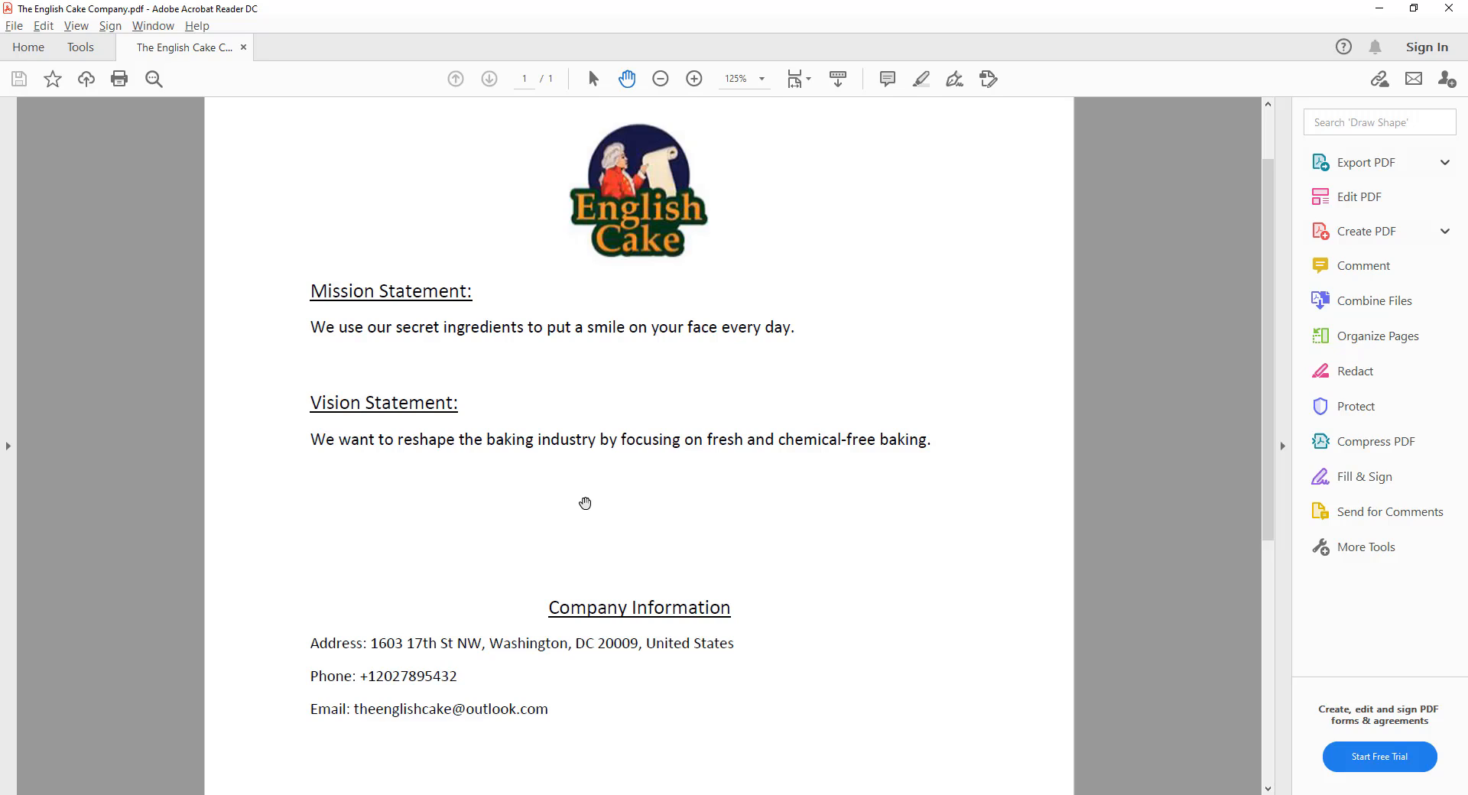
Switch from the company PDF to the browser and look over the QuickBooks home page
{"action": "left_click", "coordinate": [655, 794]}
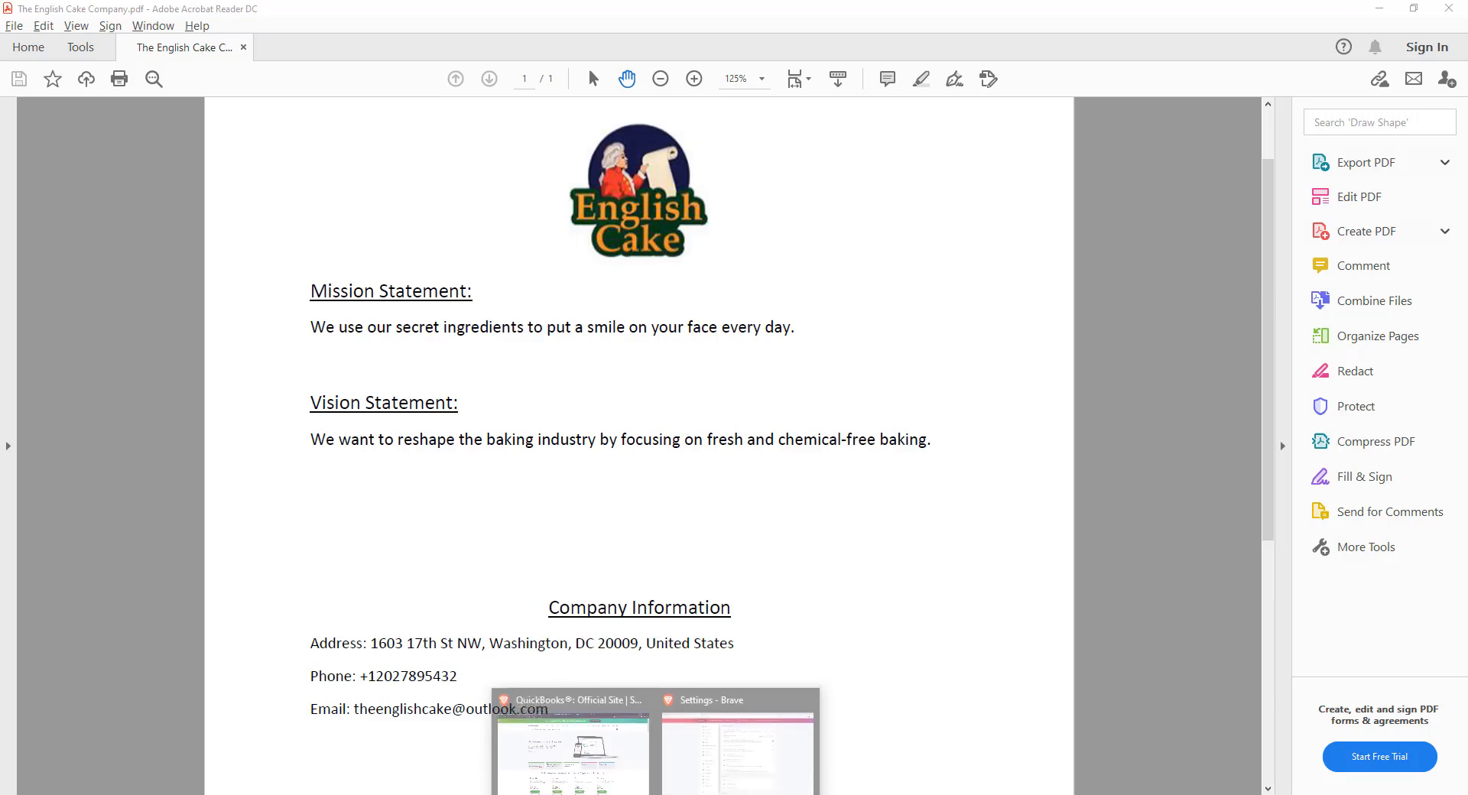
{"action": "left_click_drag", "start_coordinate": [981, 633], "coordinate": [981, 685]}
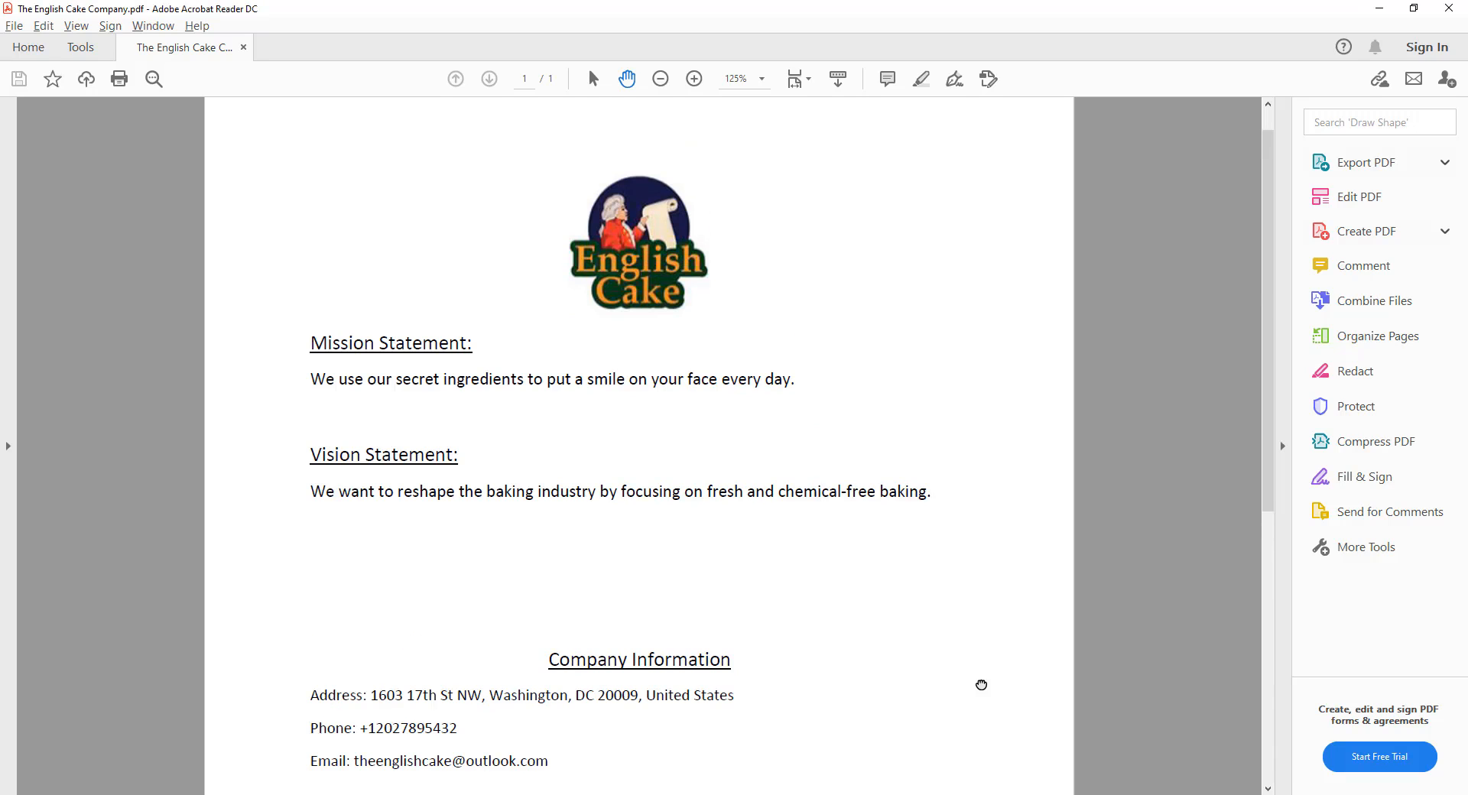
{"action": "left_click", "coordinate": [655, 794]}
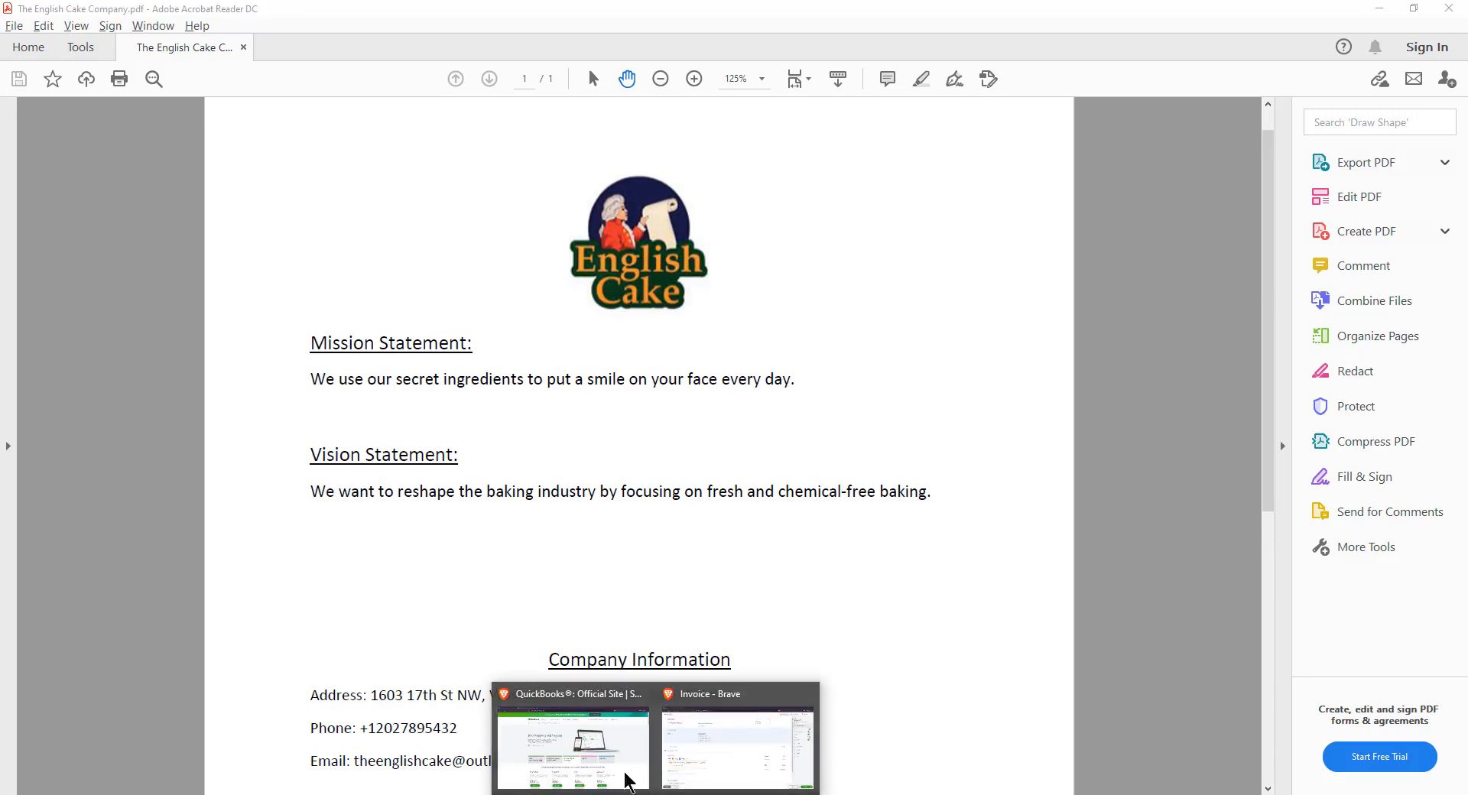
{"action": "left_click", "coordinate": [627, 780]}
{"action": "scroll", "coordinate": [203, 533], "scroll_direction": "down", "scroll_amount": 4}
{"action": "scroll", "coordinate": [203, 534], "scroll_direction": "up", "scroll_amount": 4}
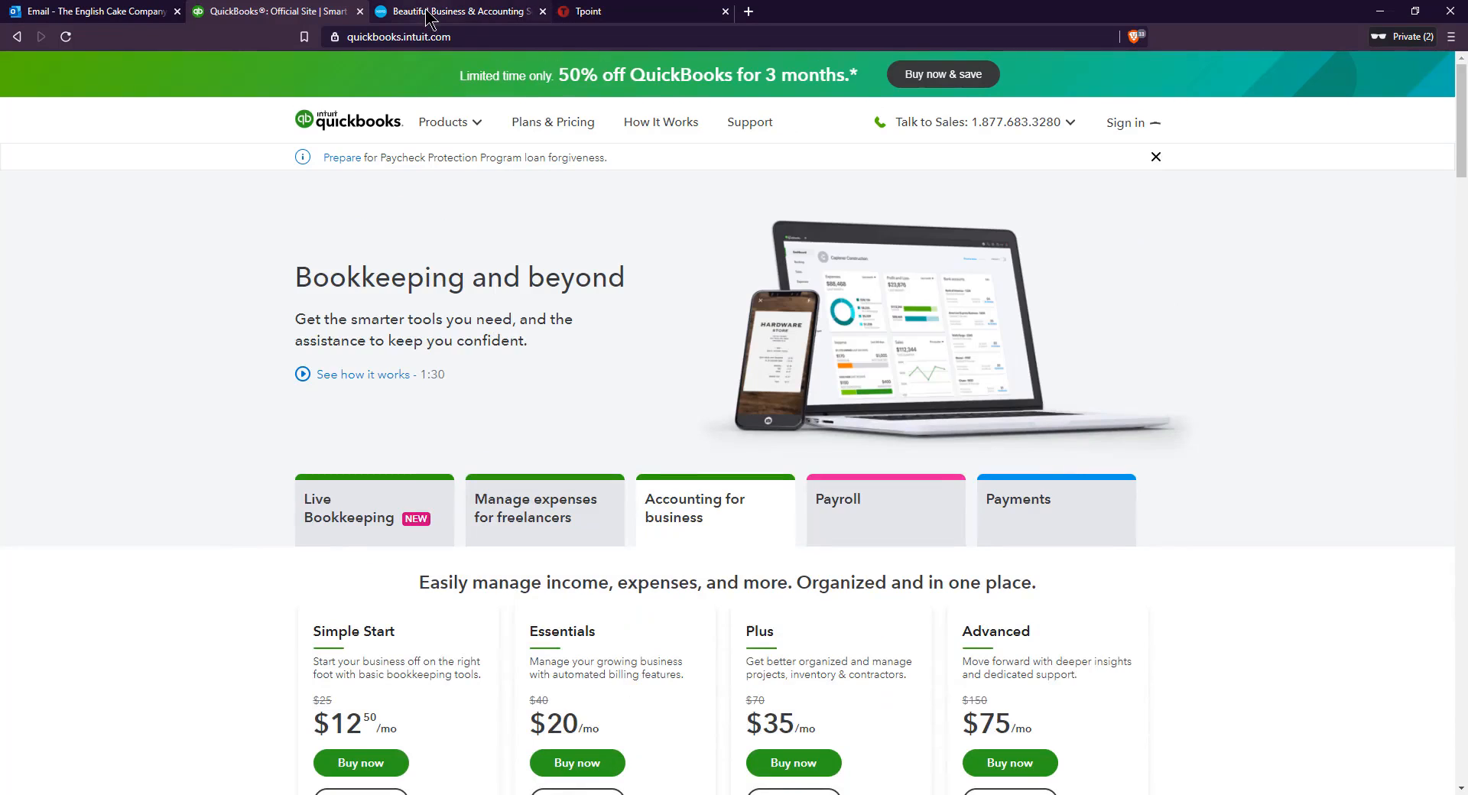
Look over the Xero home page and the Tpoint accounting page, including Tpoint's development warning
{"action": "left_click", "coordinate": [451, 11]}
{"action": "scroll", "coordinate": [228, 342], "scroll_direction": "down", "scroll_amount": 3}
{"action": "scroll", "coordinate": [228, 349], "scroll_direction": "up", "scroll_amount": 3}
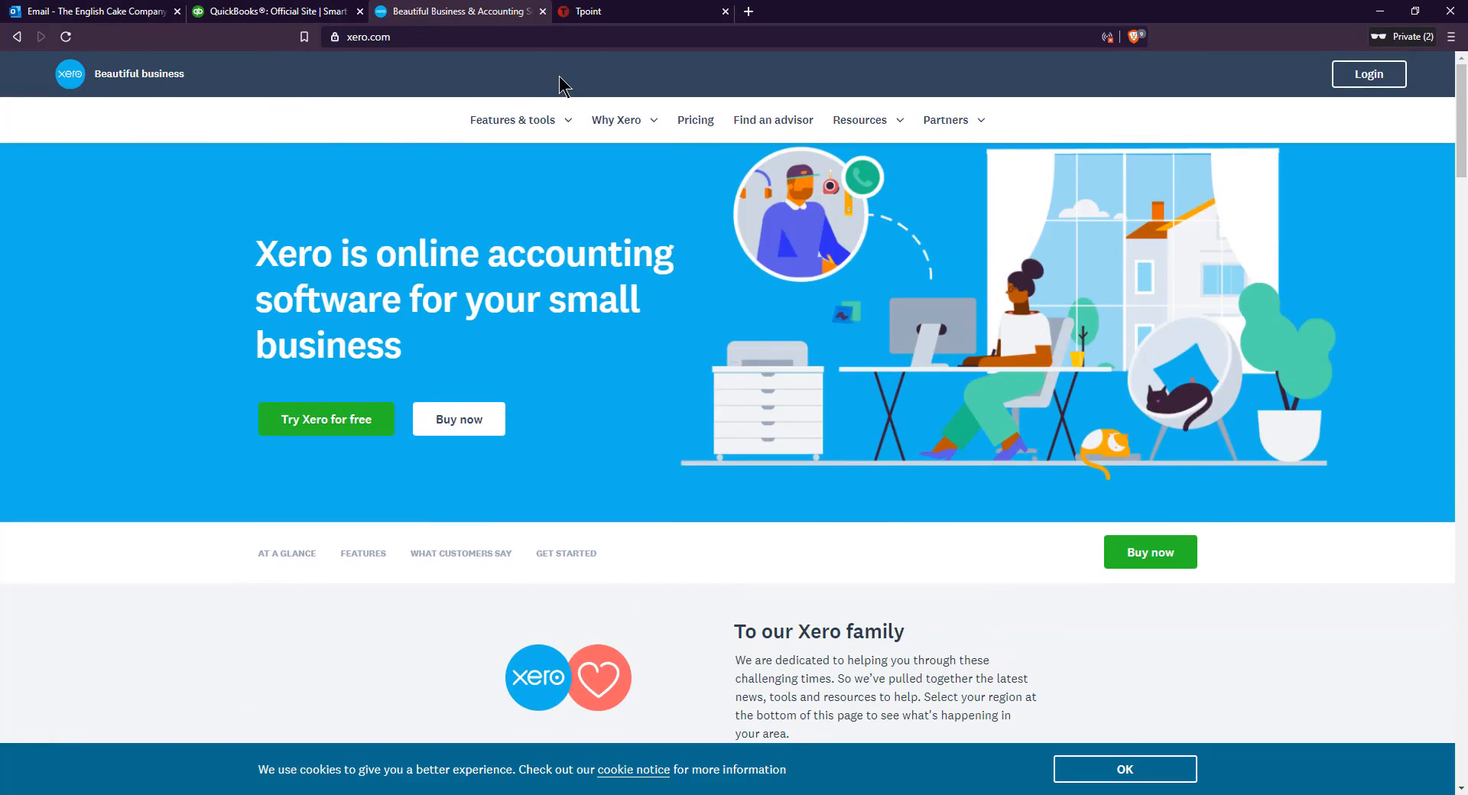
{"action": "left_click", "coordinate": [600, 11]}
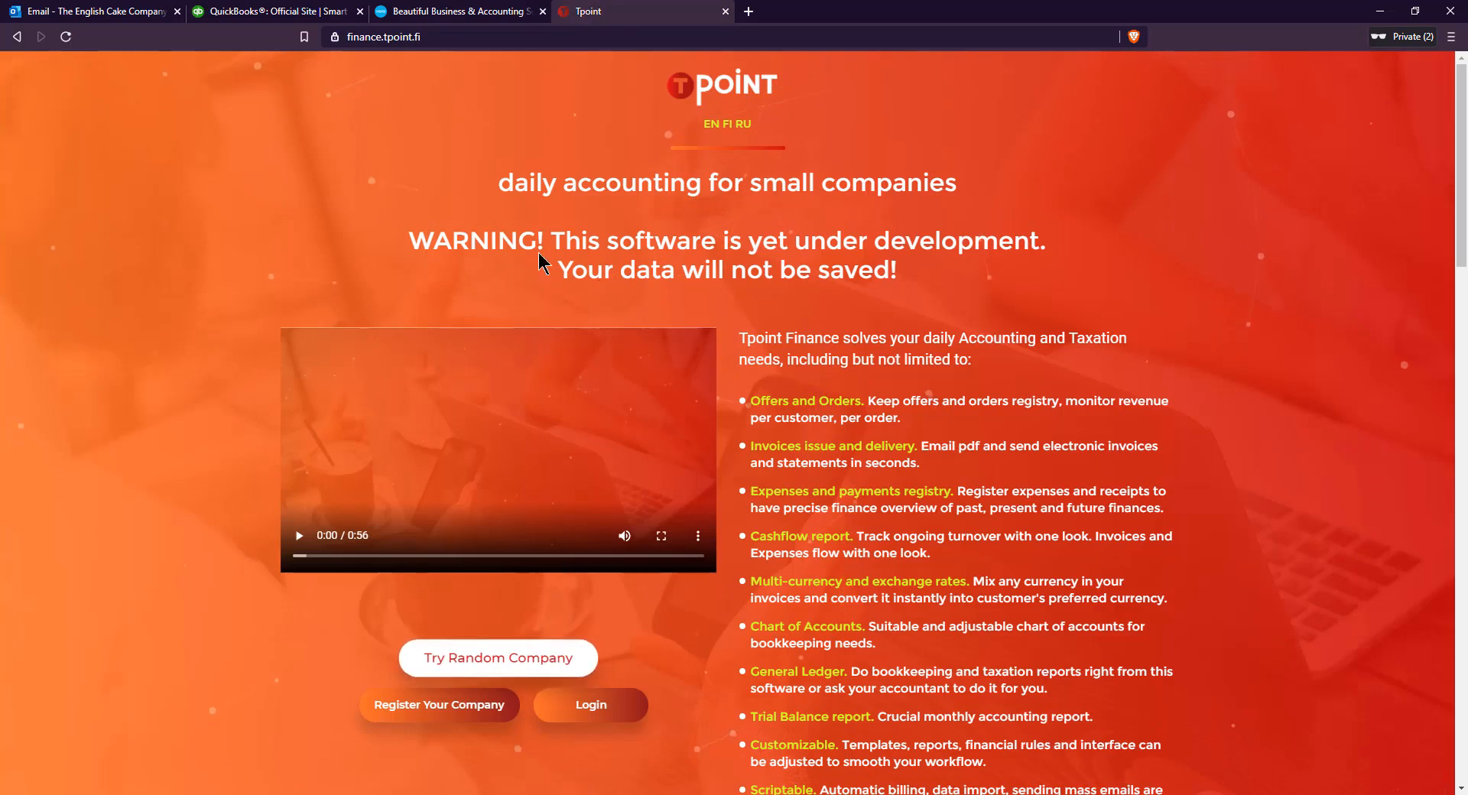
{"action": "left_click_drag", "start_coordinate": [810, 241], "coordinate": [998, 241]}
{"action": "left_click", "coordinate": [999, 241]}
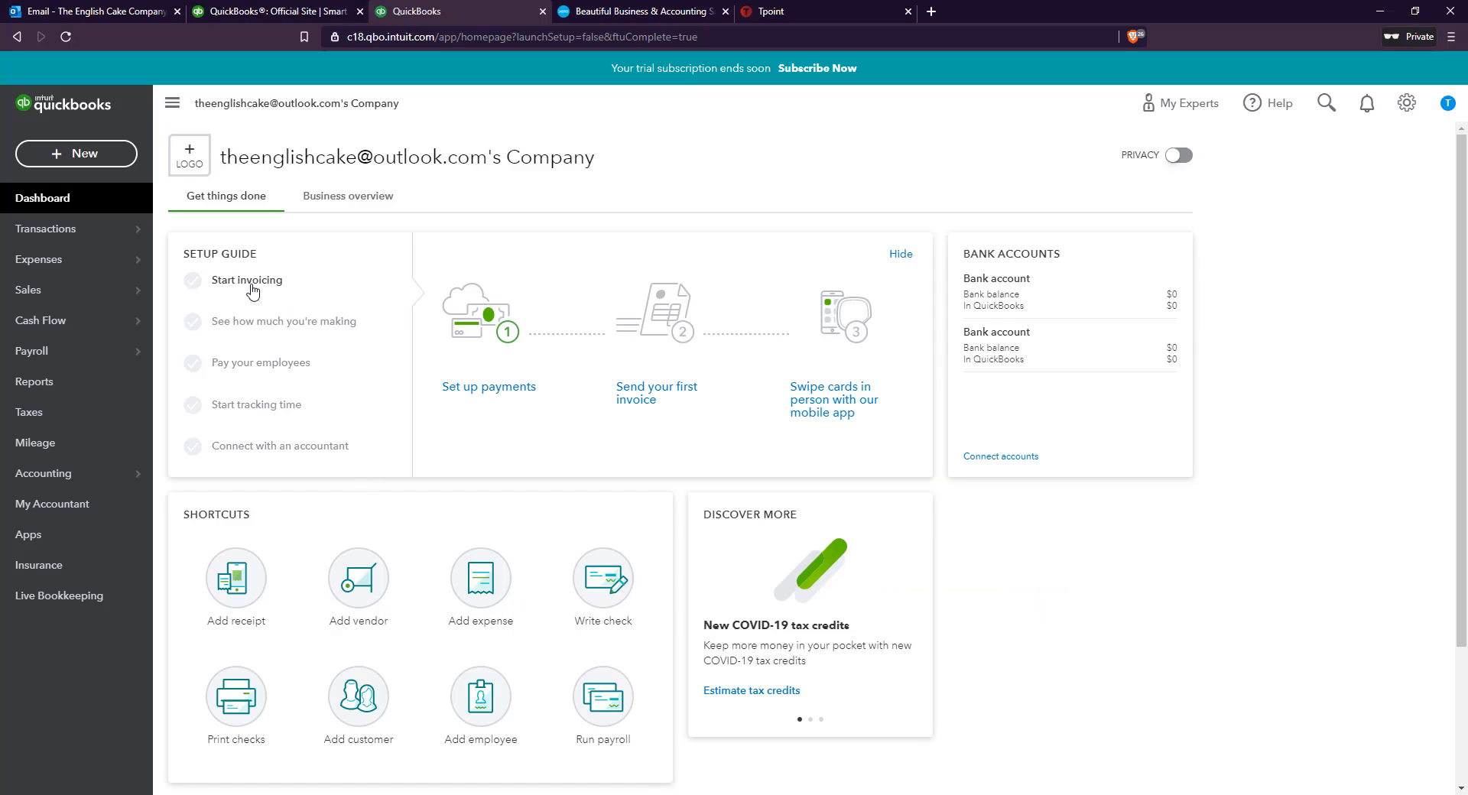
Start a new invoice and add a new customer to it by the customer's full name
{"action": "left_click", "coordinate": [82, 158]}
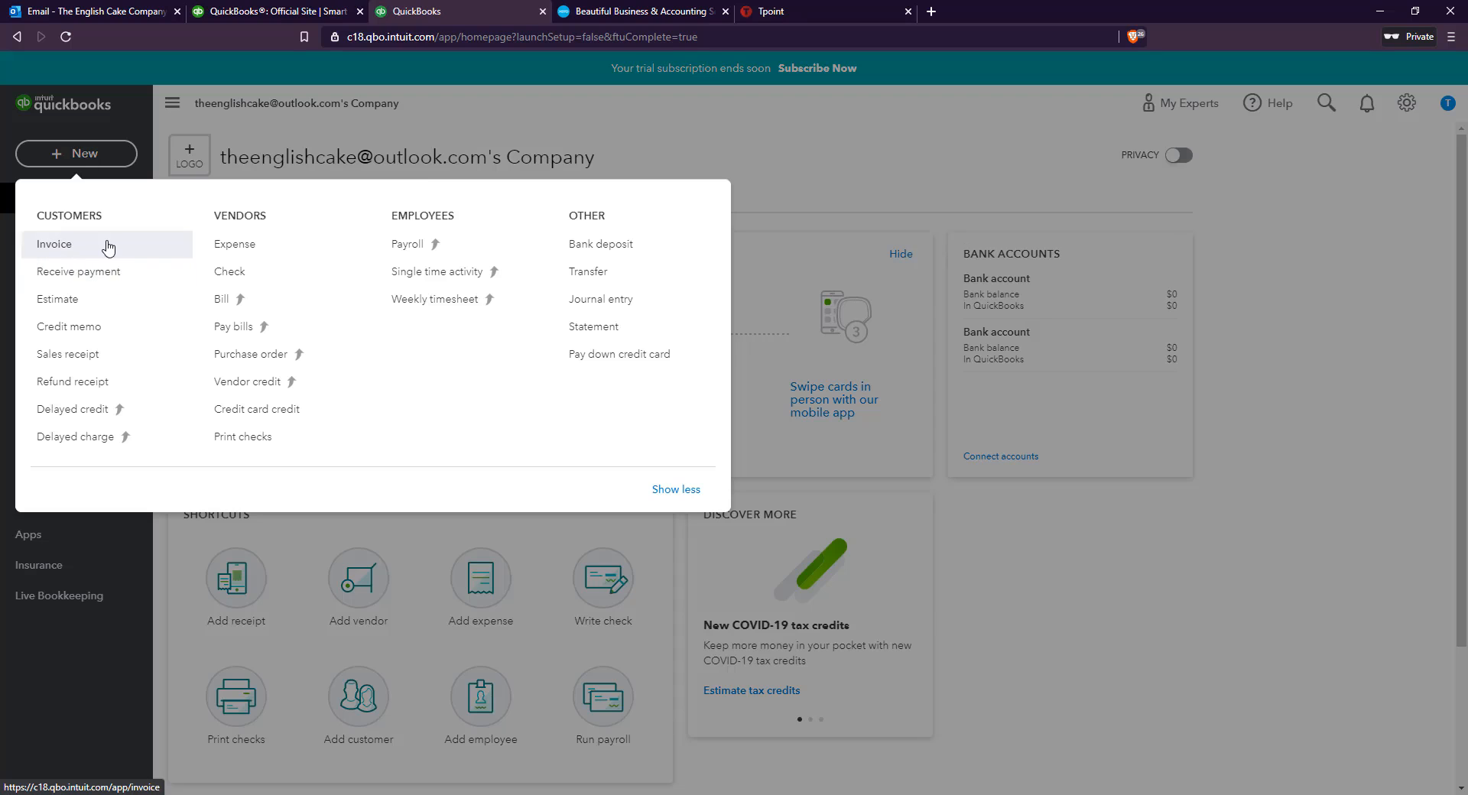
{"action": "left_click", "coordinate": [73, 244]}
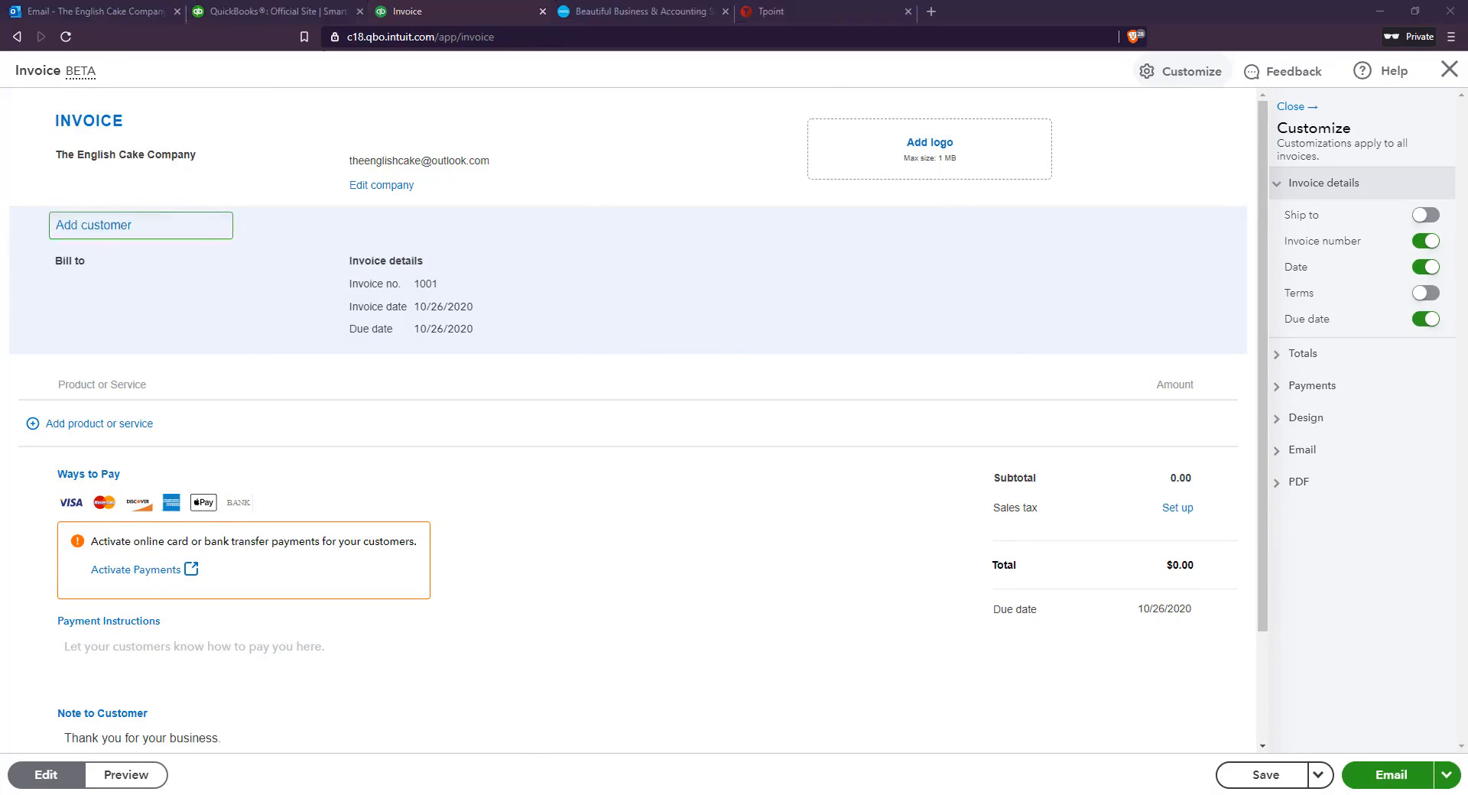
{"action": "left_click", "coordinate": [131, 234]}
{"action": "type", "text": "John Smith"}
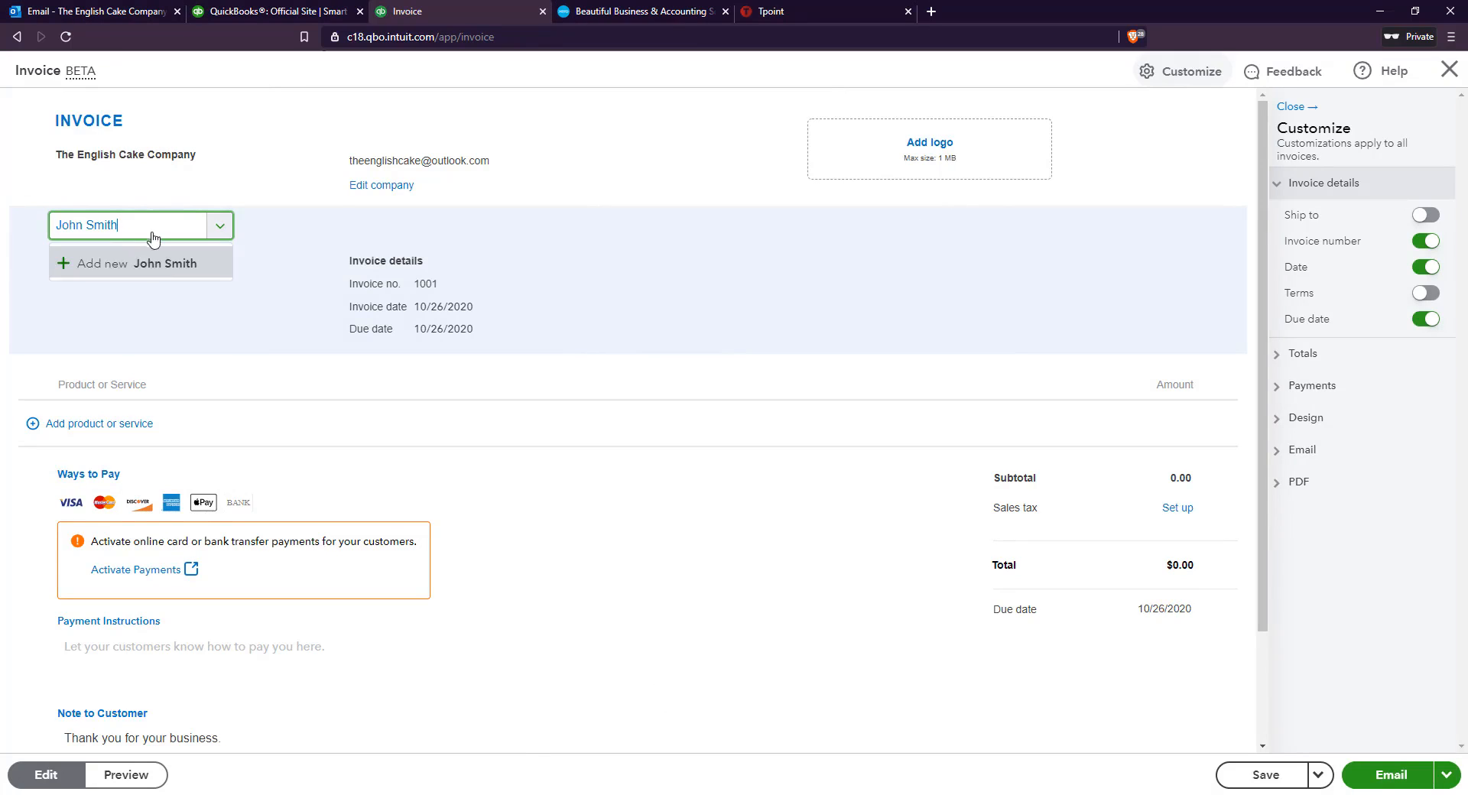
{"action": "left_click", "coordinate": [126, 271]}
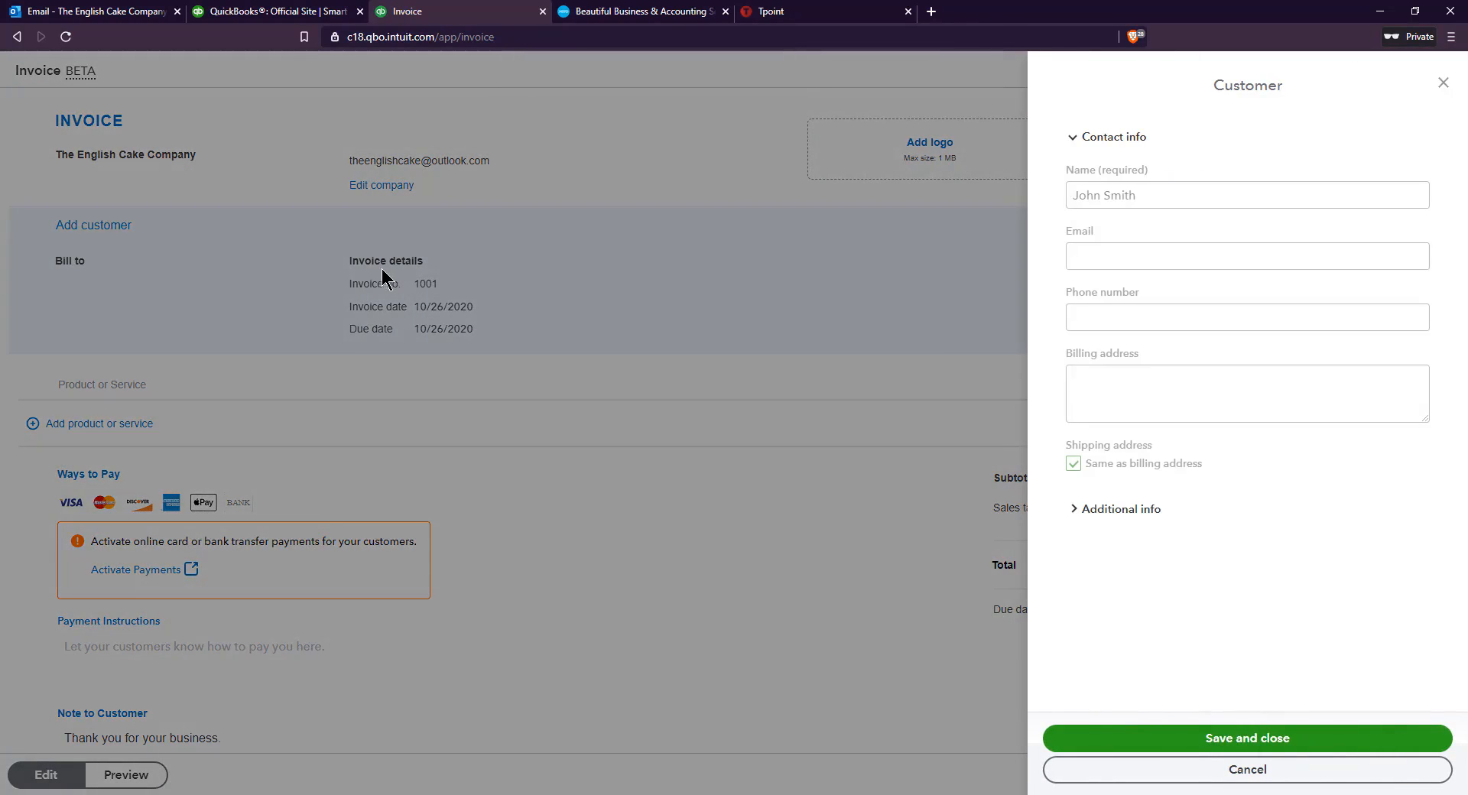
Fill in the new customer's e-mail and save the customer record to the invoice
{"action": "left_click", "coordinate": [1099, 262]}
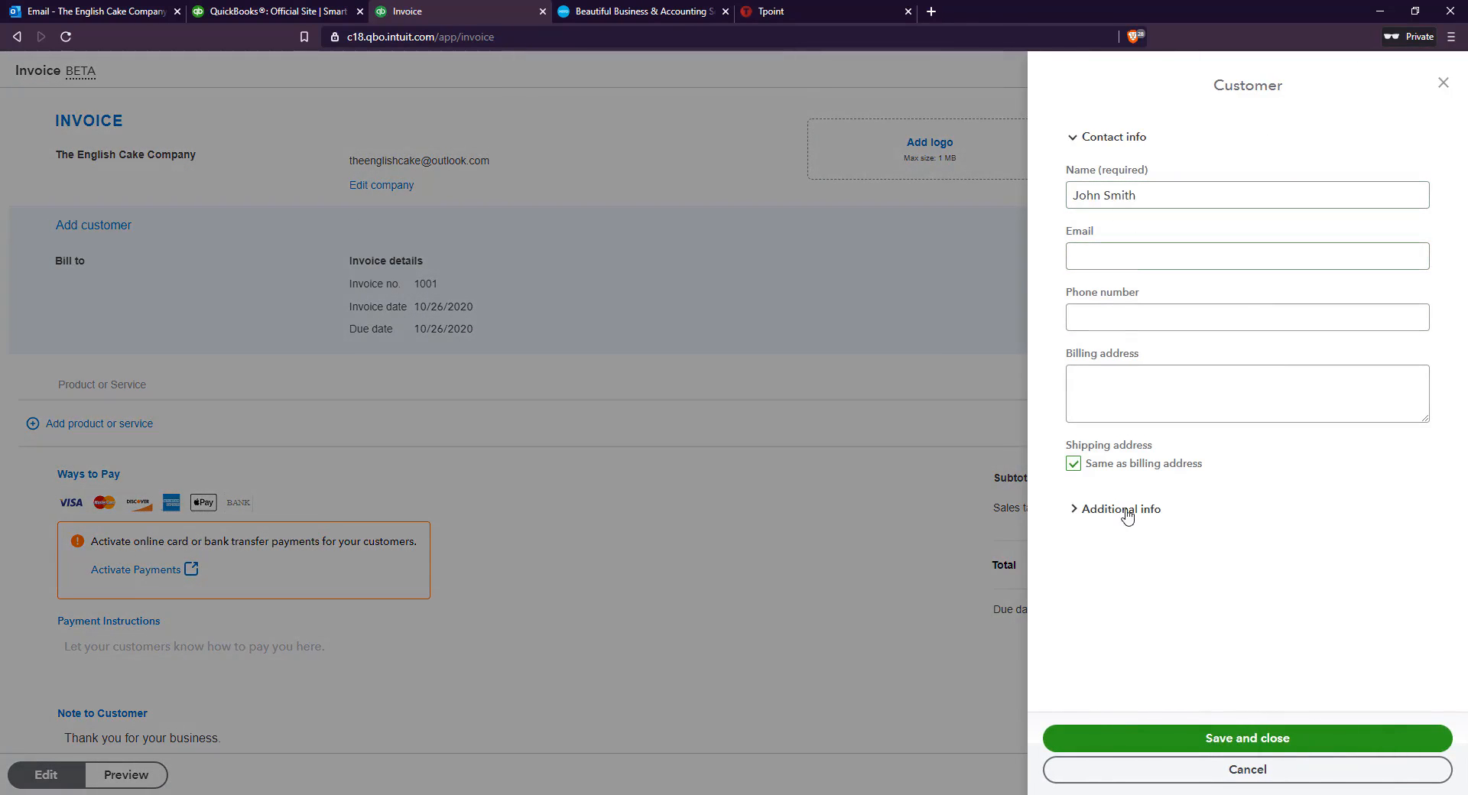
{"action": "left_click", "coordinate": [1117, 265]}
{"action": "left_click_drag", "start_coordinate": [1155, 203], "coordinate": [961, 241]}
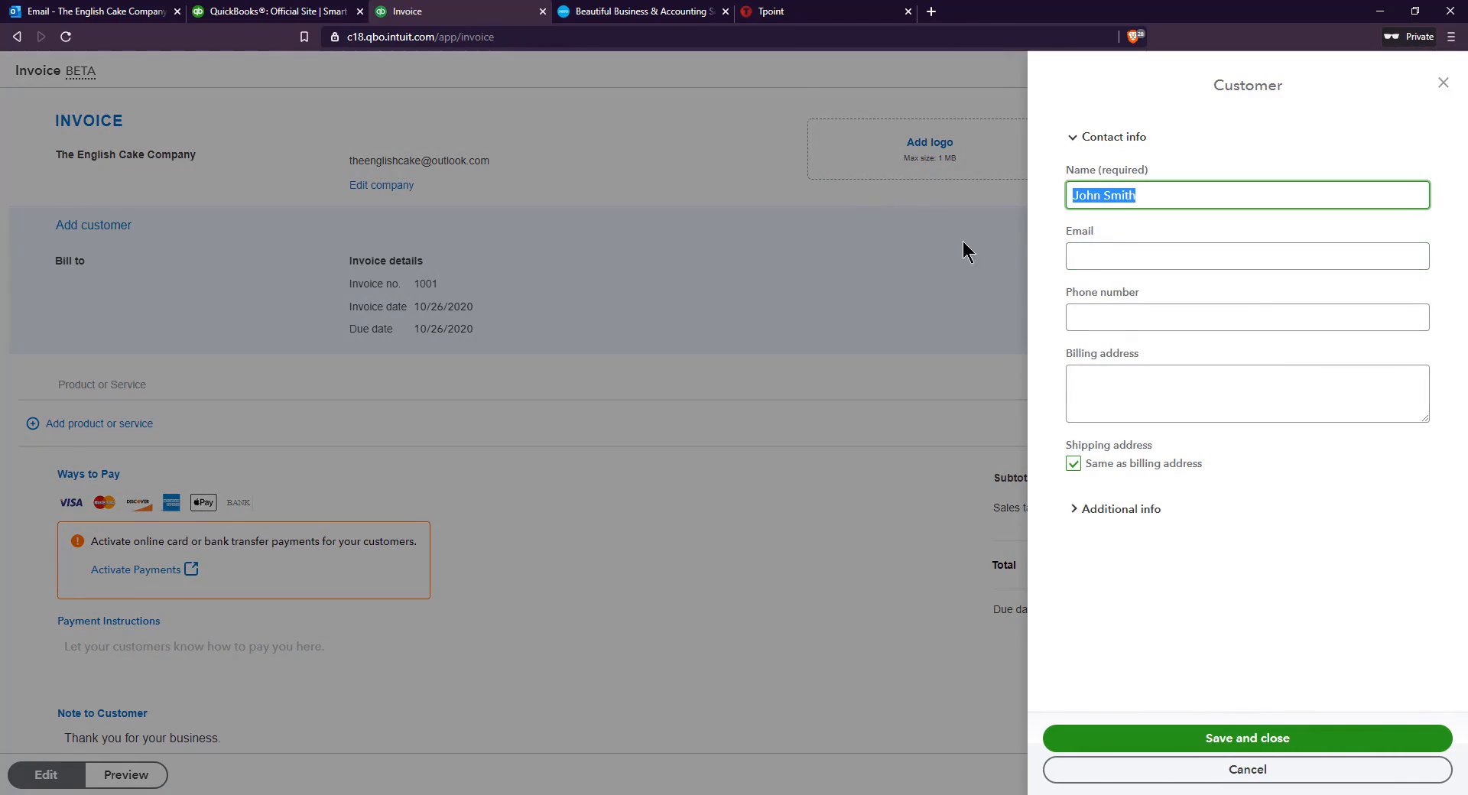
{"action": "left_click", "coordinate": [1103, 263]}
{"action": "left_click", "coordinate": [1171, 315]}
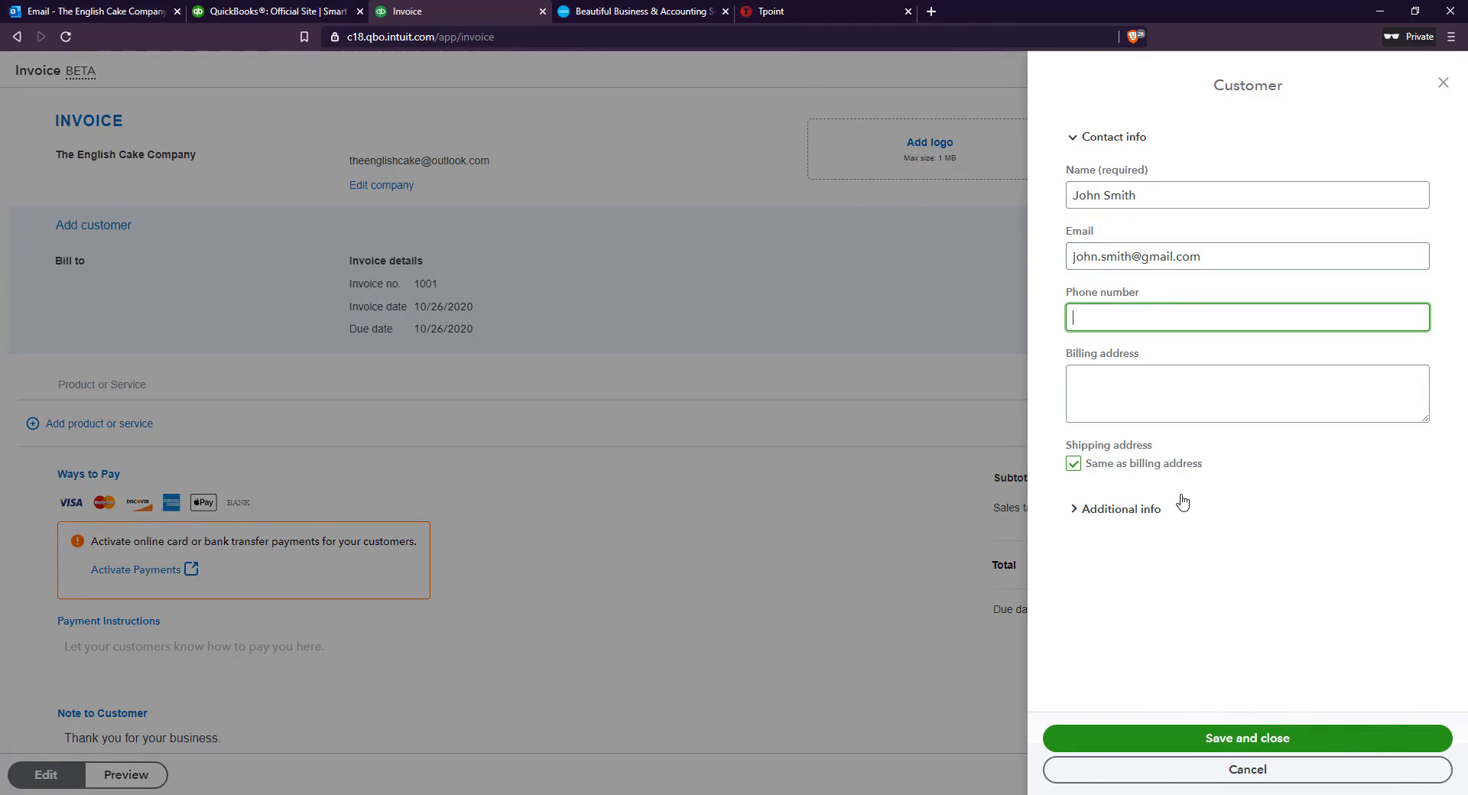
{"action": "left_click", "coordinate": [1201, 736]}
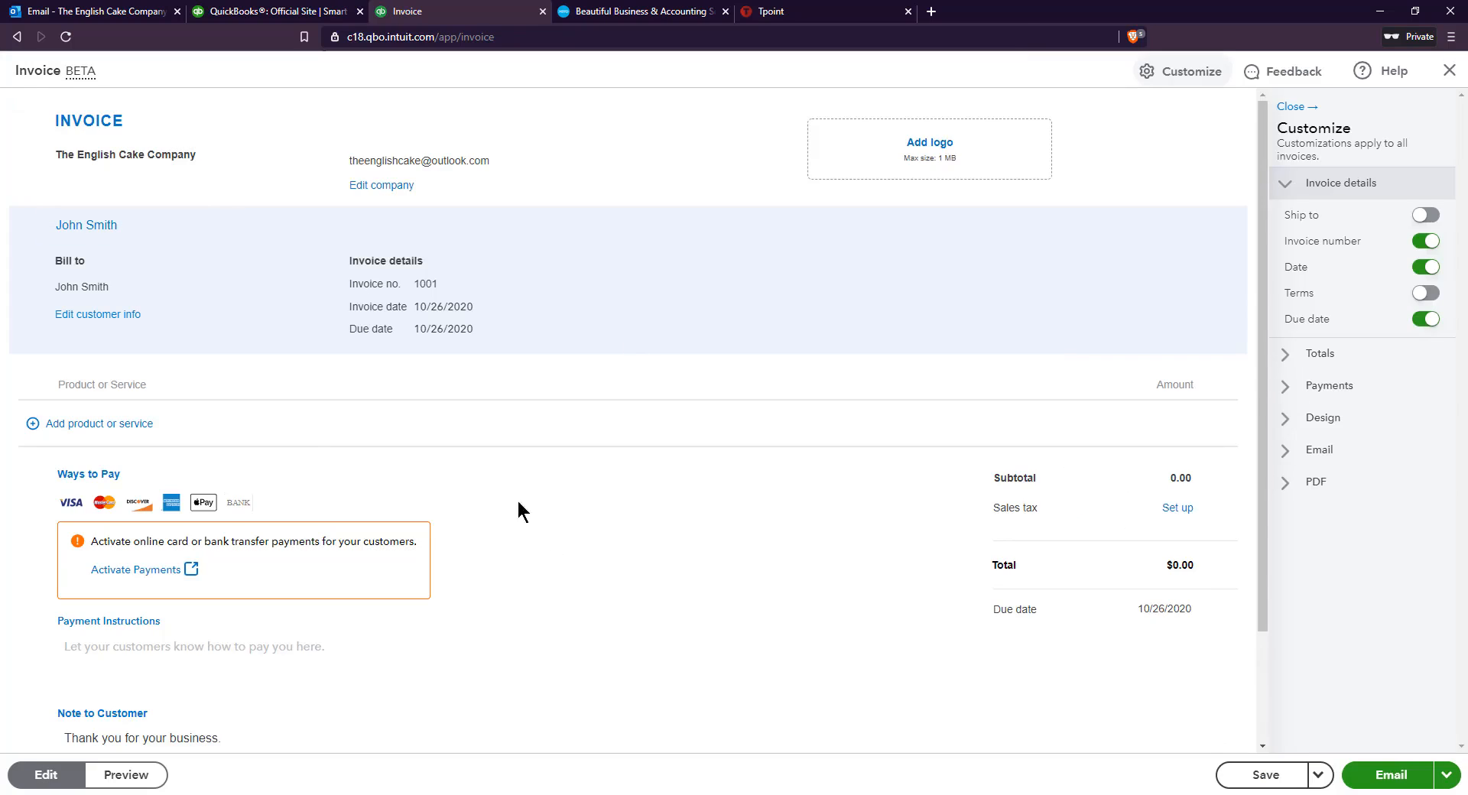
Add Sales as the invoice's first product line, charged by item
{"action": "left_click", "coordinate": [105, 427]}
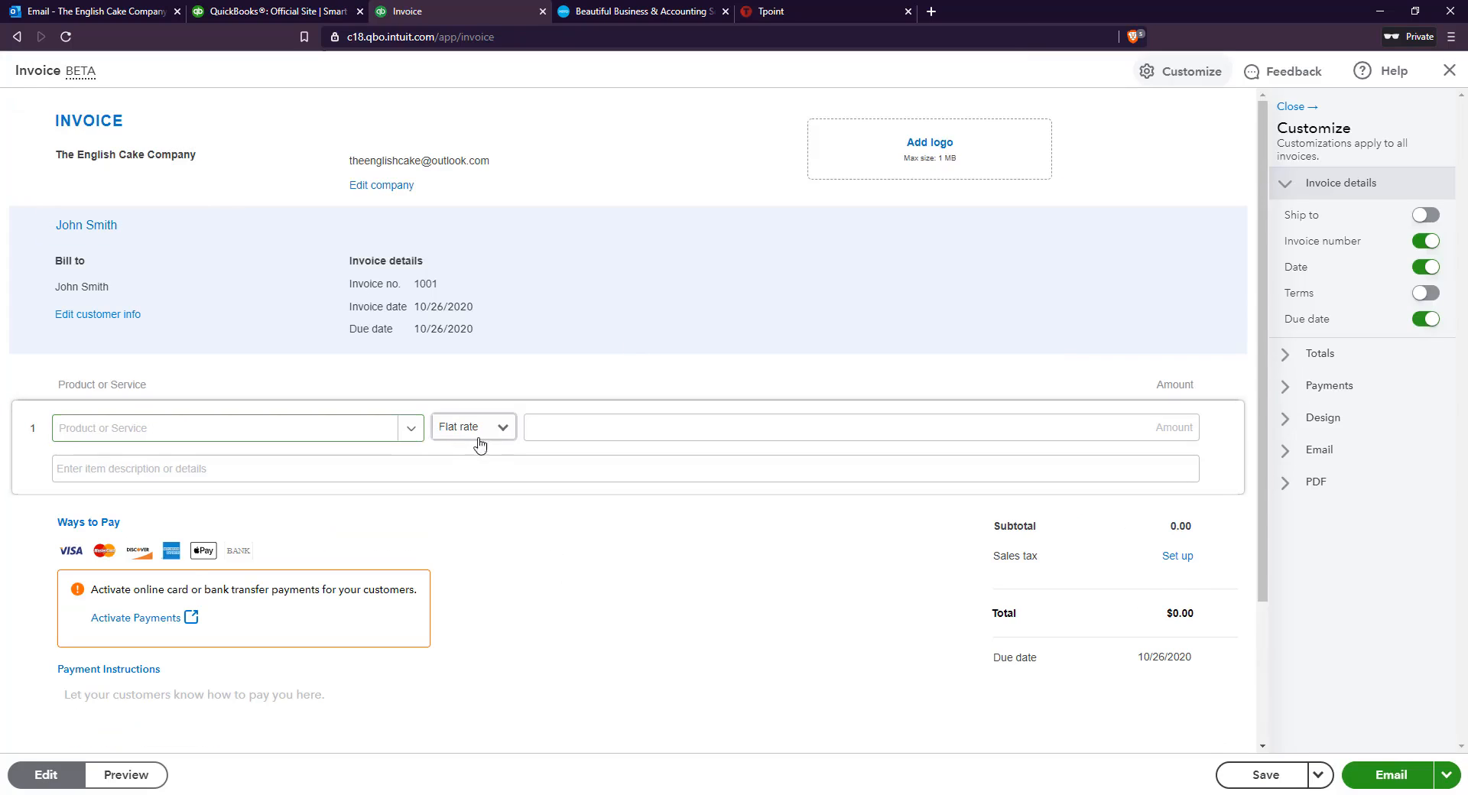
{"action": "left_click", "coordinate": [421, 434]}
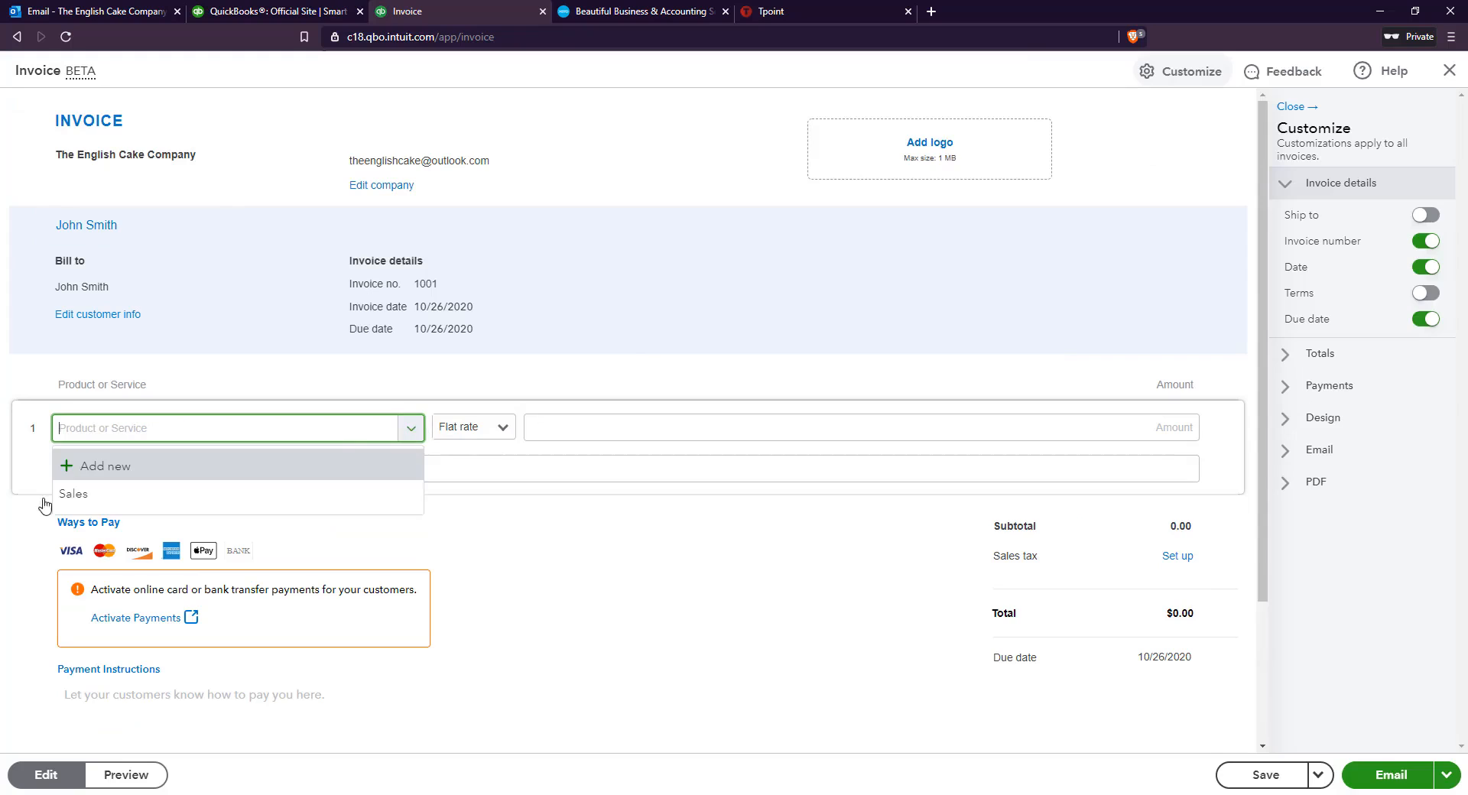
{"action": "left_click", "coordinate": [117, 505]}
{"action": "left_click", "coordinate": [499, 430]}
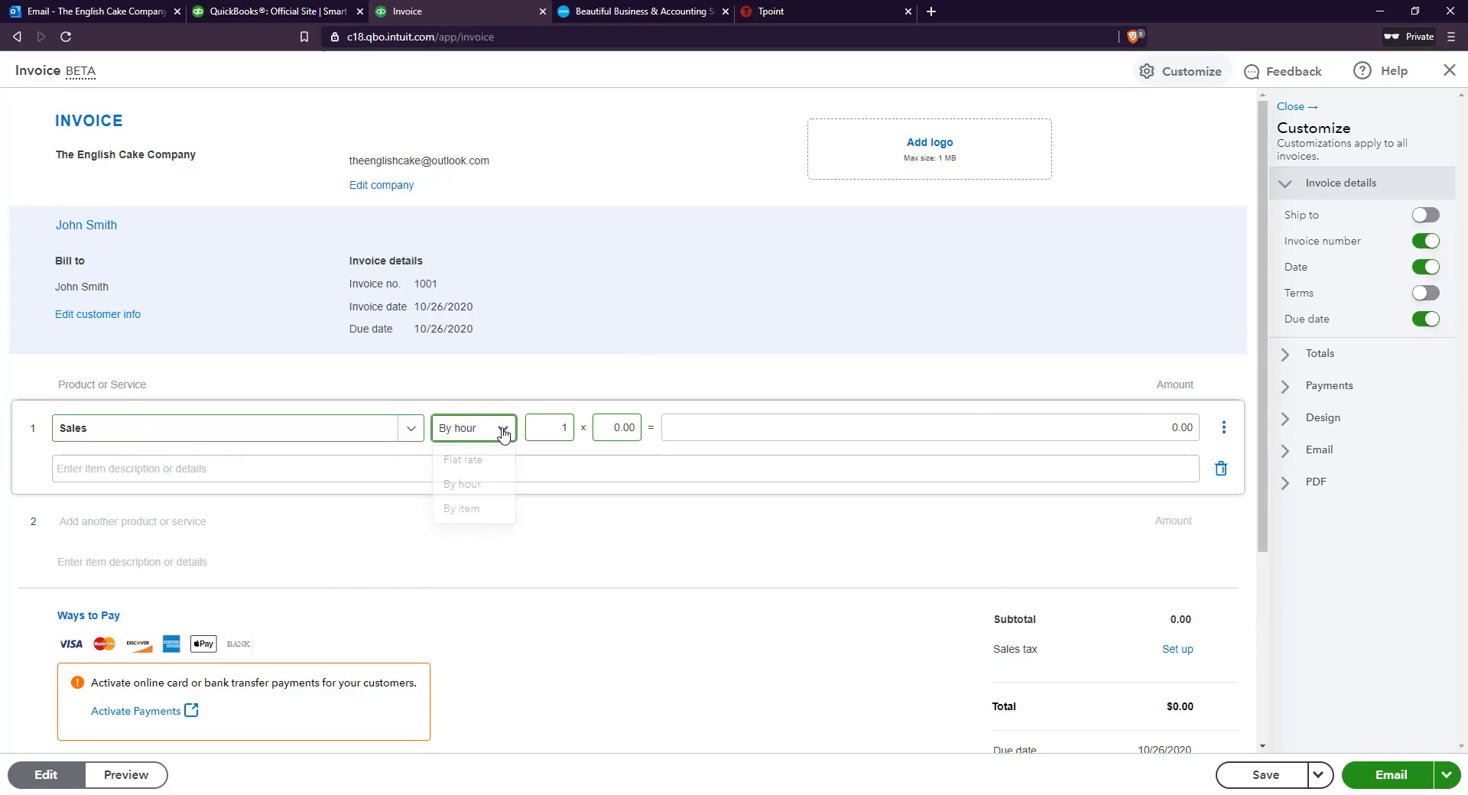
{"action": "left_click", "coordinate": [479, 510]}
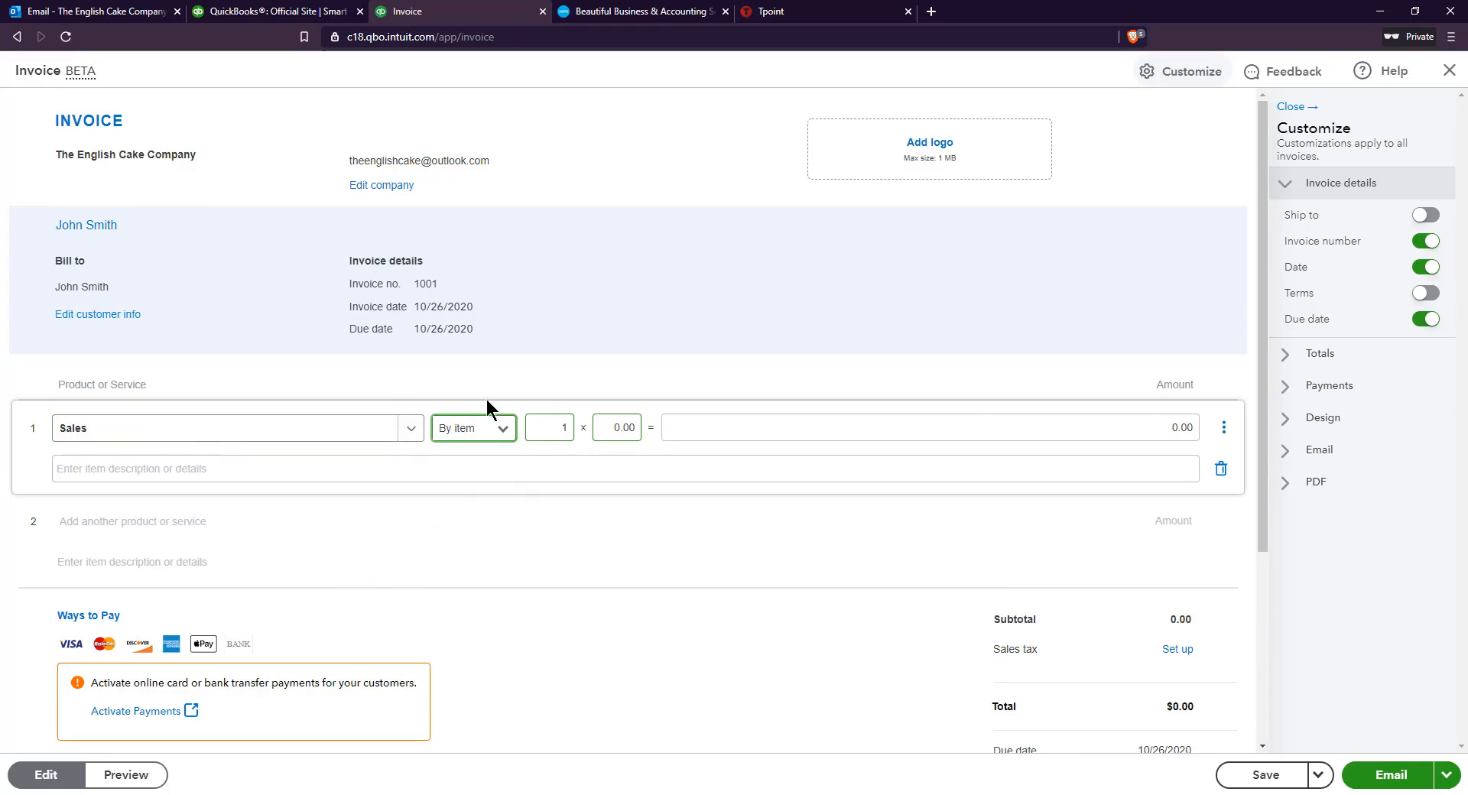
Set the Sales line's quantity to 300 and its unit price to 5
{"action": "left_click", "coordinate": [565, 426]}
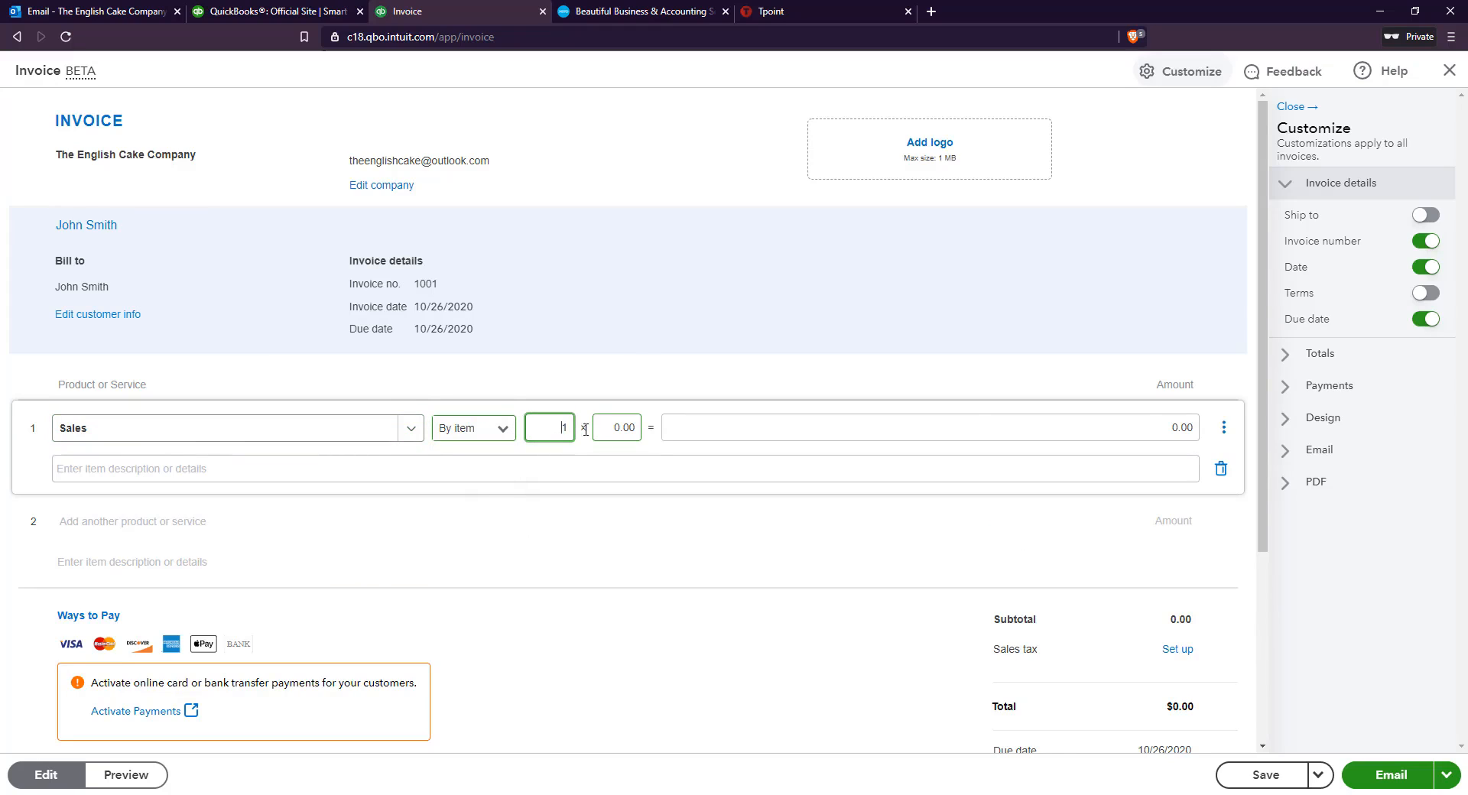
{"action": "type", "text": "300"}
{"action": "left_click", "coordinate": [596, 431]}
{"action": "type", "text": "5"}
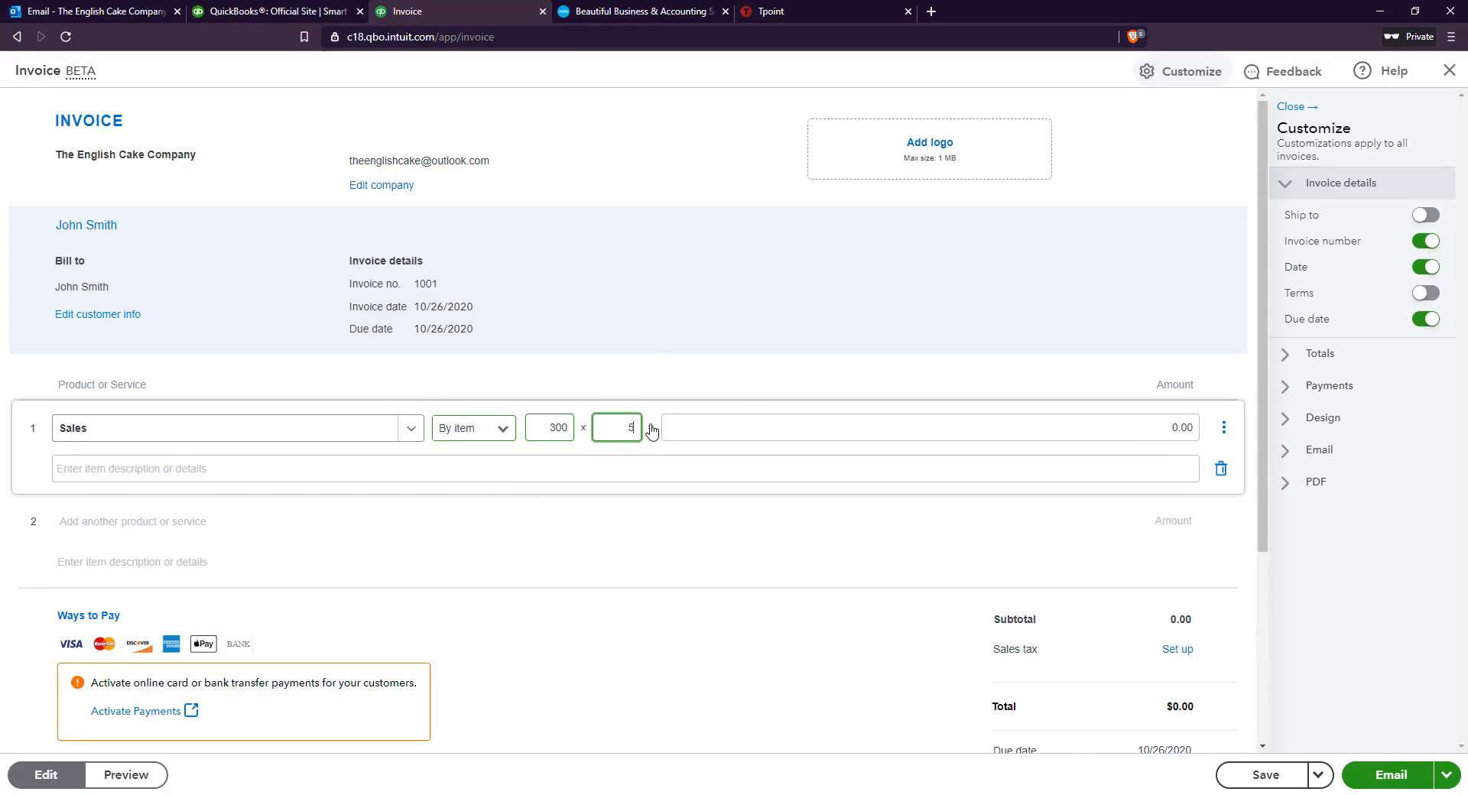
{"action": "left_click", "coordinate": [1052, 427]}
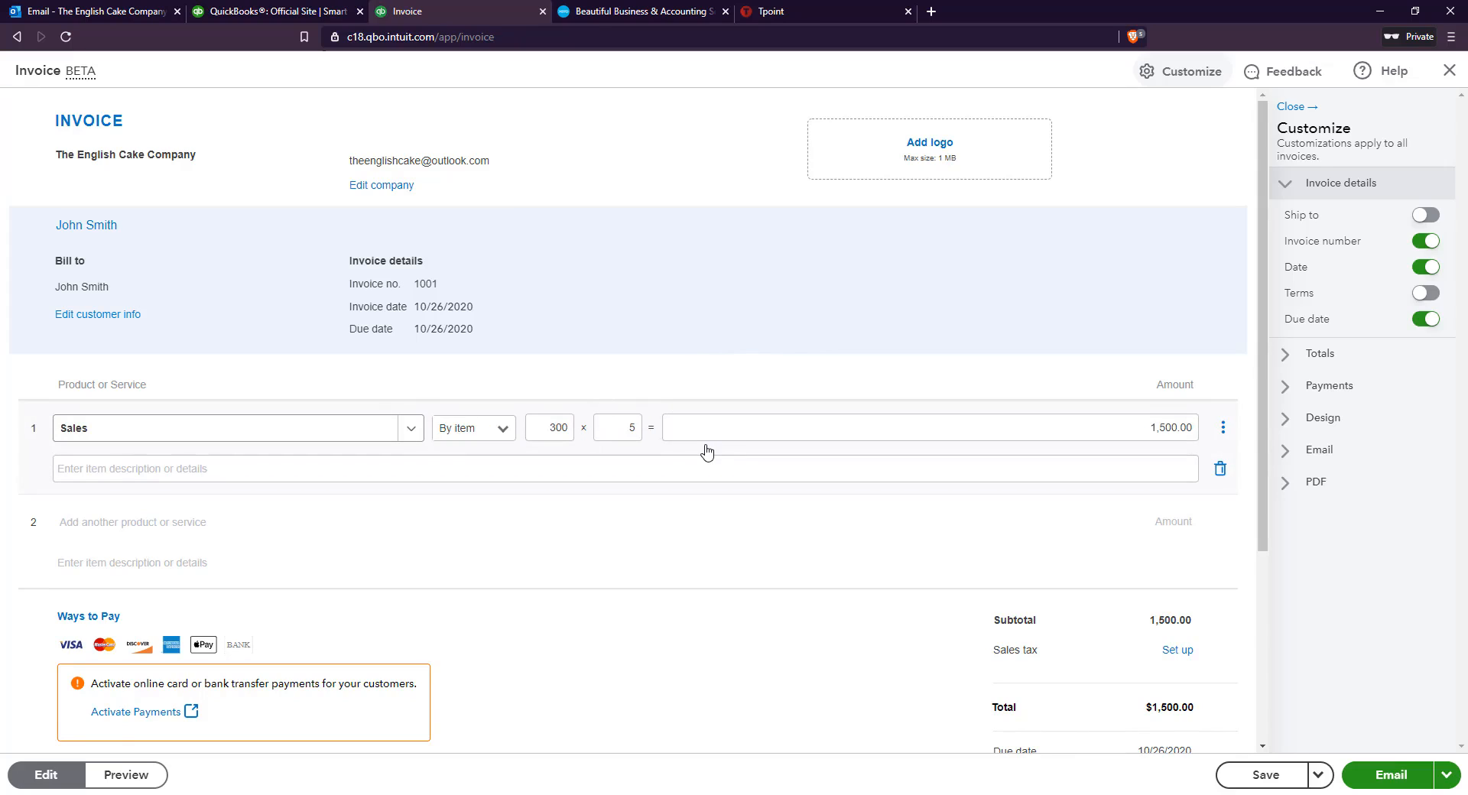
Describe the Sales line as "Sales of 300 christmas cakes"
{"action": "left_click", "coordinate": [97, 479]}
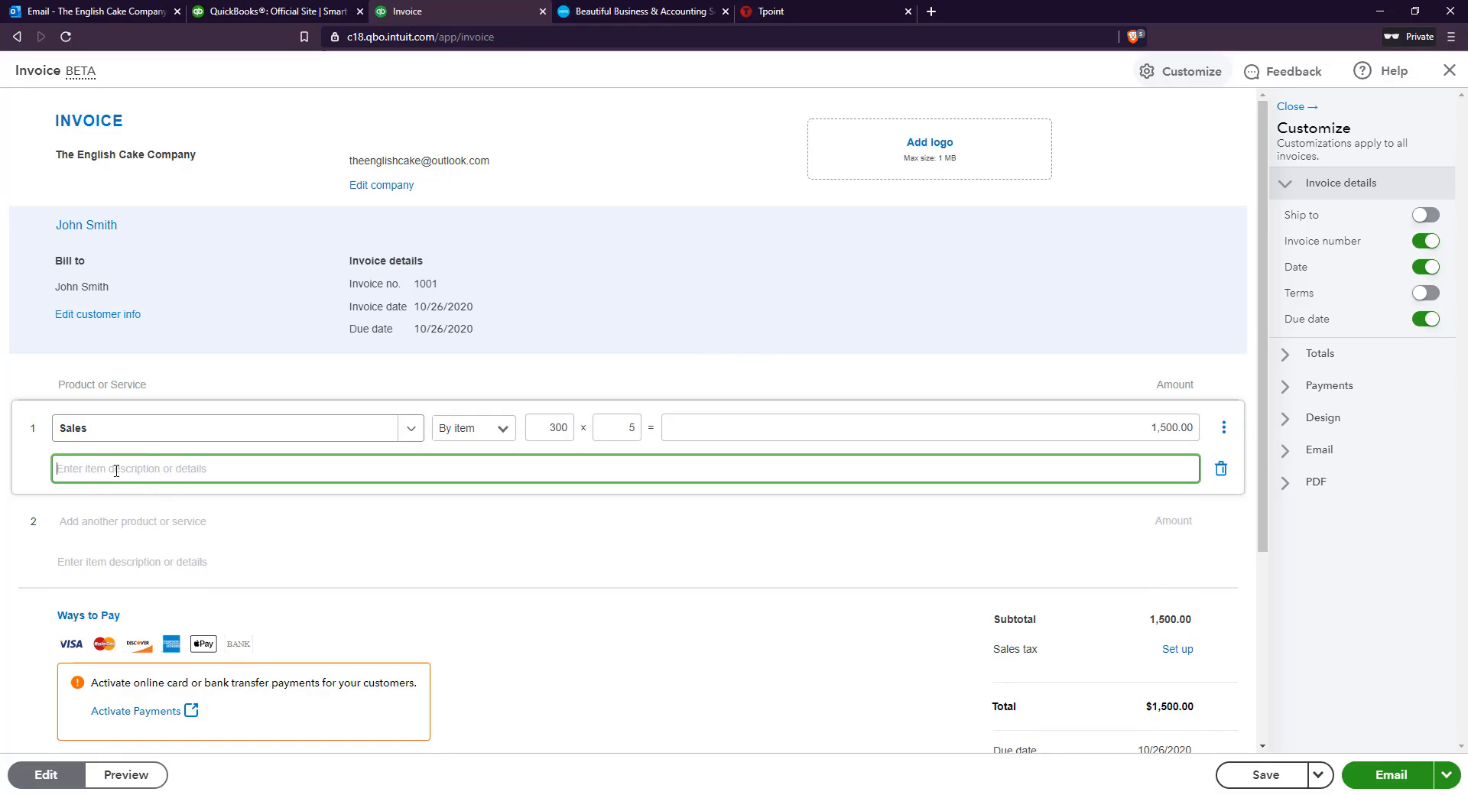
{"action": "type", "text": "S"}
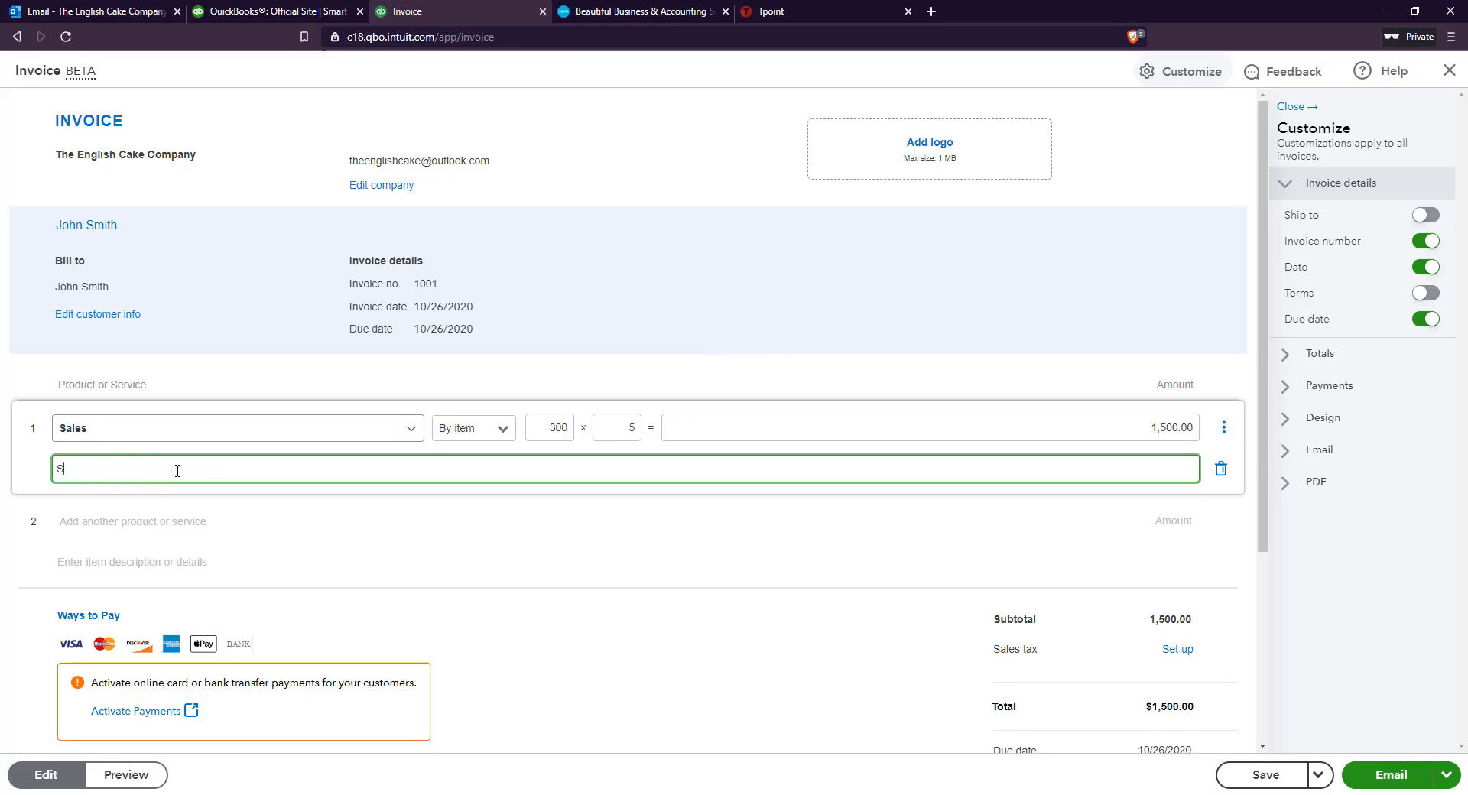
{"action": "type", "text": "ales of 300 christmas cakes"}
Create a new service named Delivery on the second invoice line, charged by item at a price of 2
{"action": "left_click", "coordinate": [72, 522]}
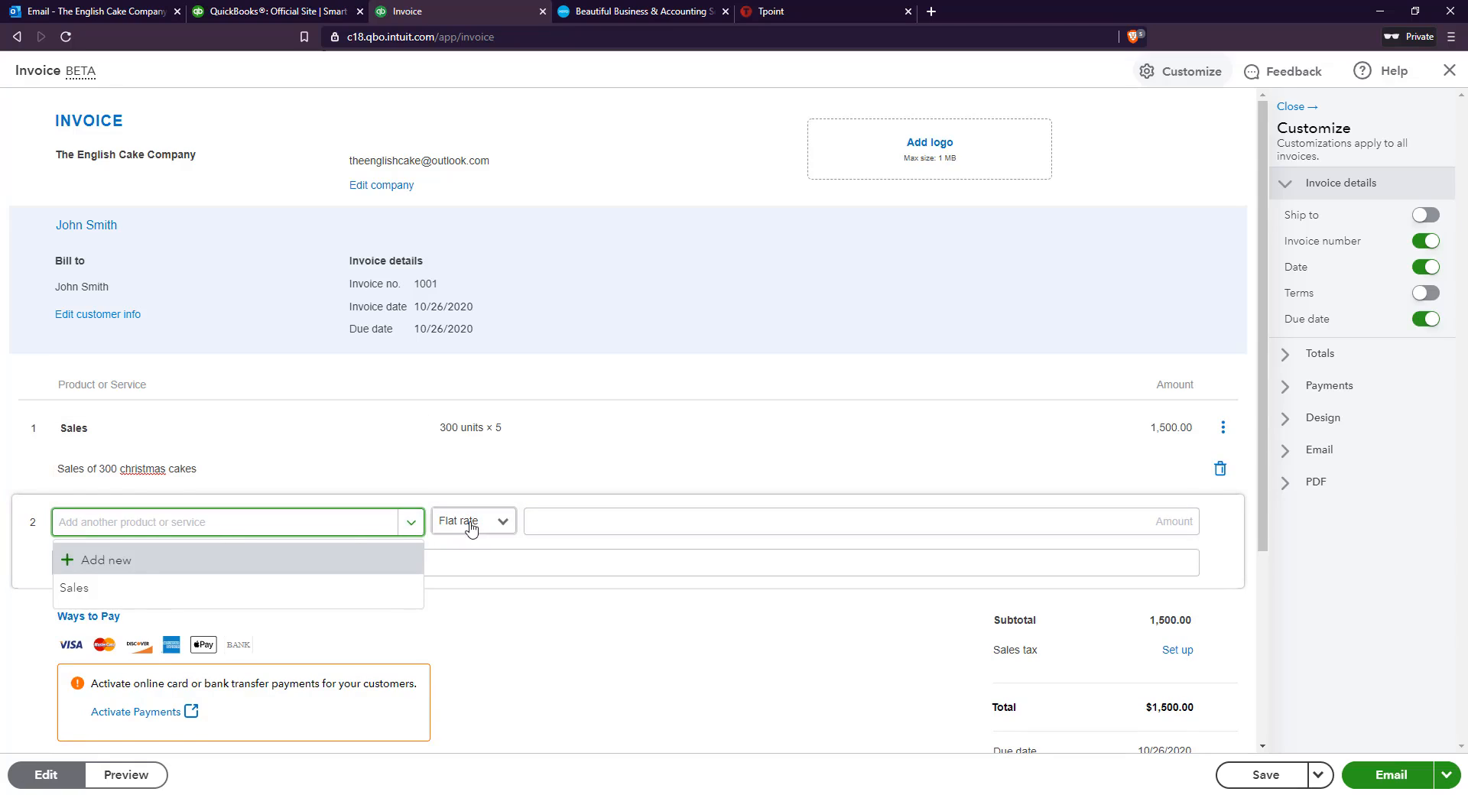
{"action": "type", "text": "De"}
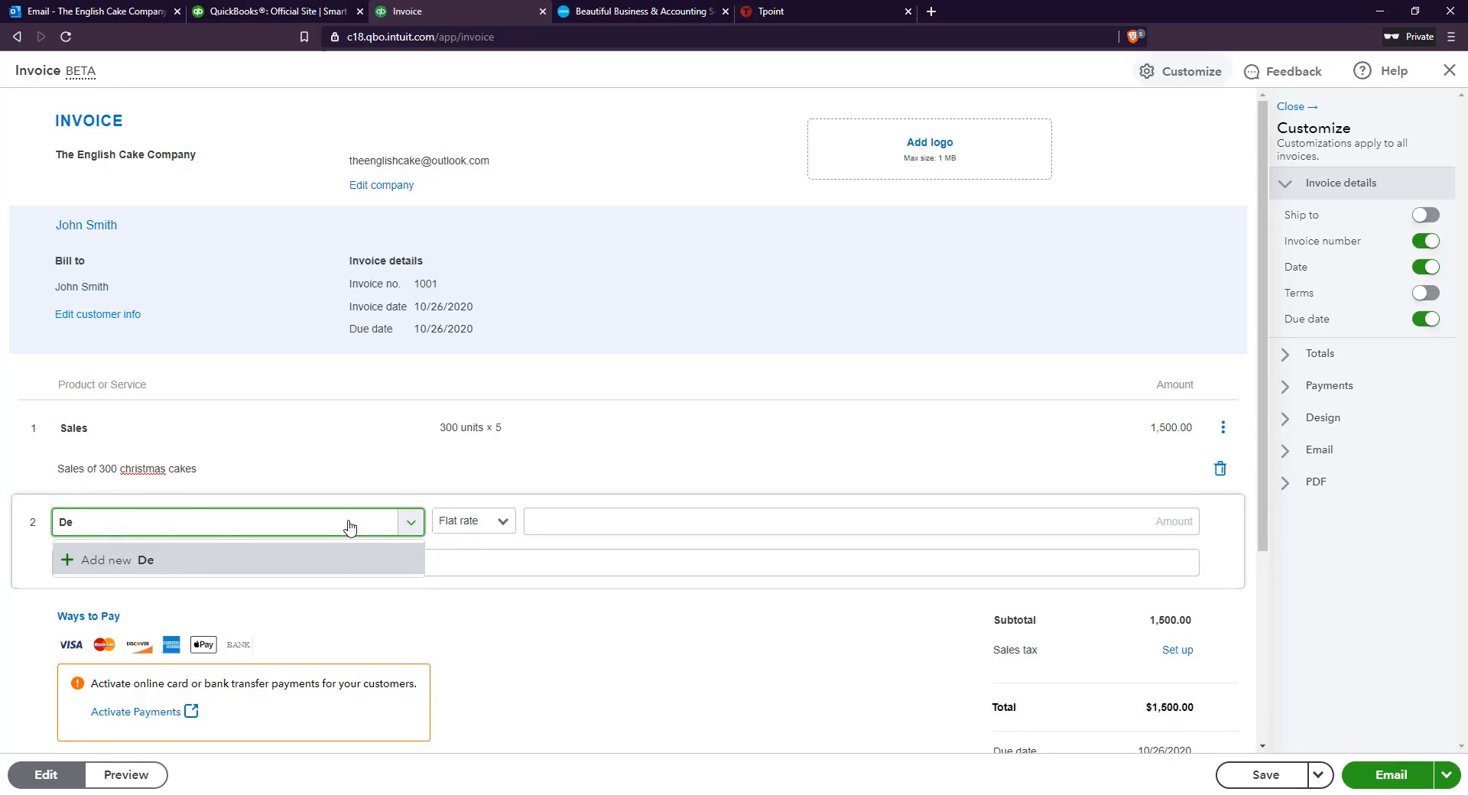
{"action": "type", "text": "livery"}
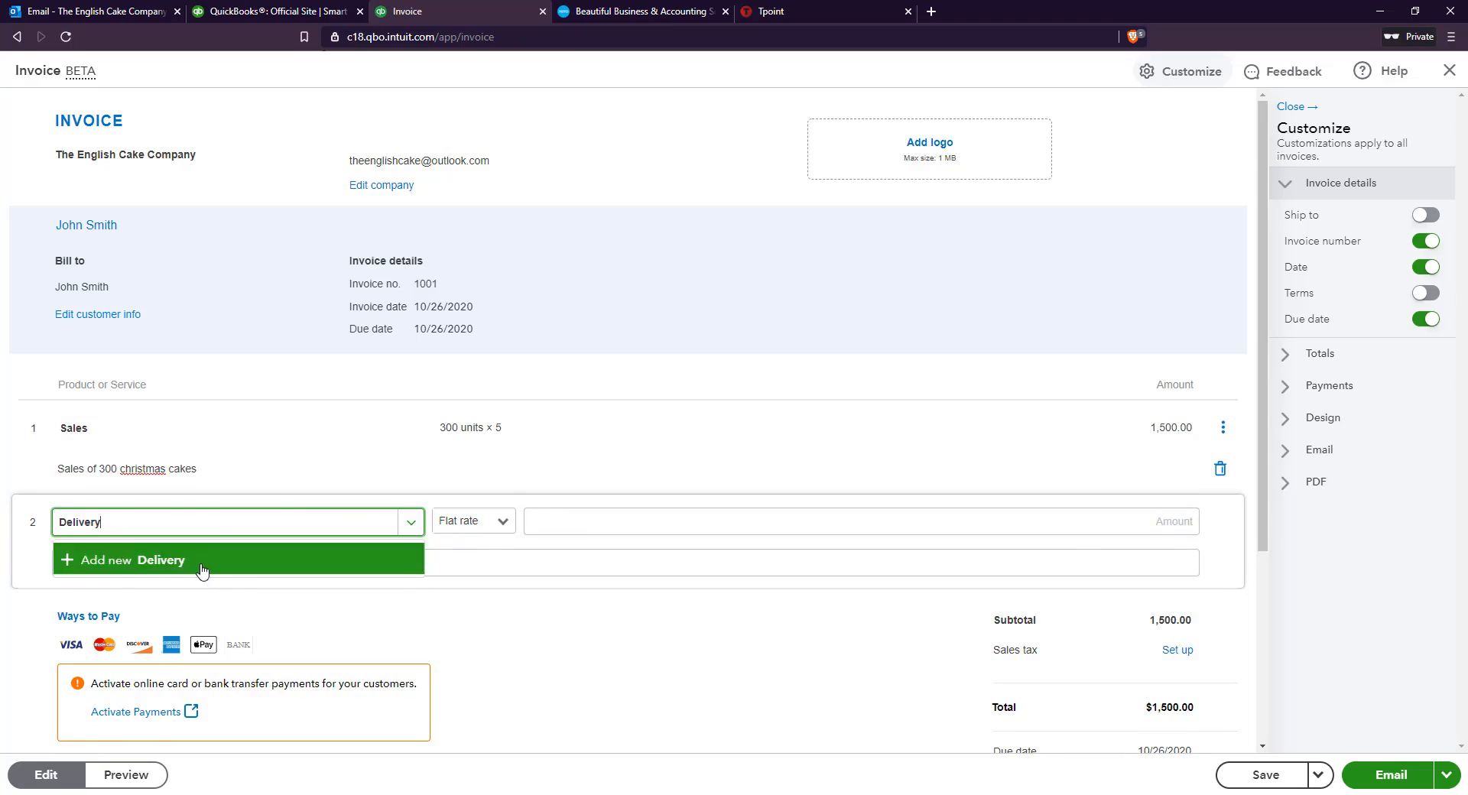
{"action": "left_click", "coordinate": [203, 565]}
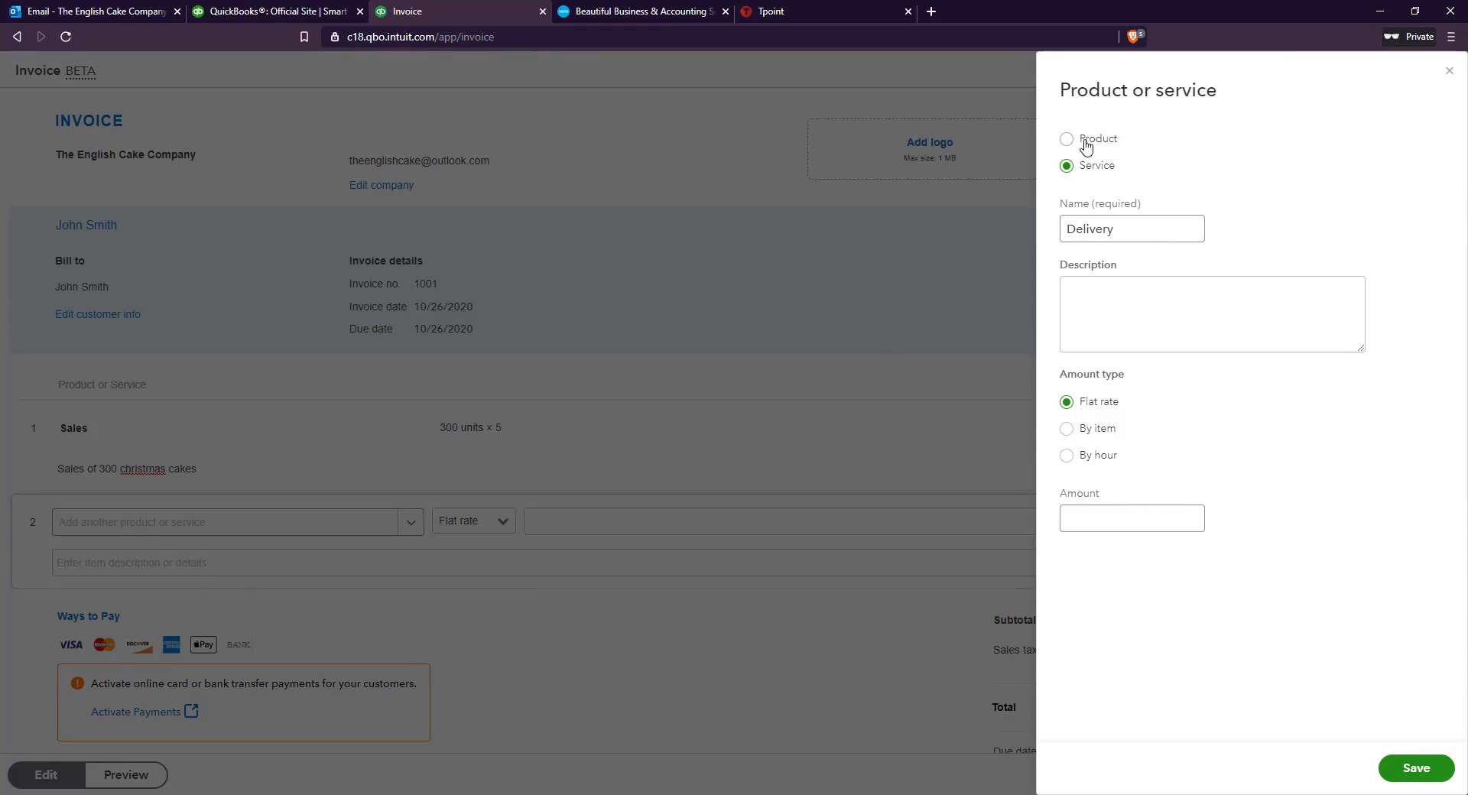
{"action": "left_click", "coordinate": [1091, 434]}
{"action": "left_click", "coordinate": [1198, 517]}
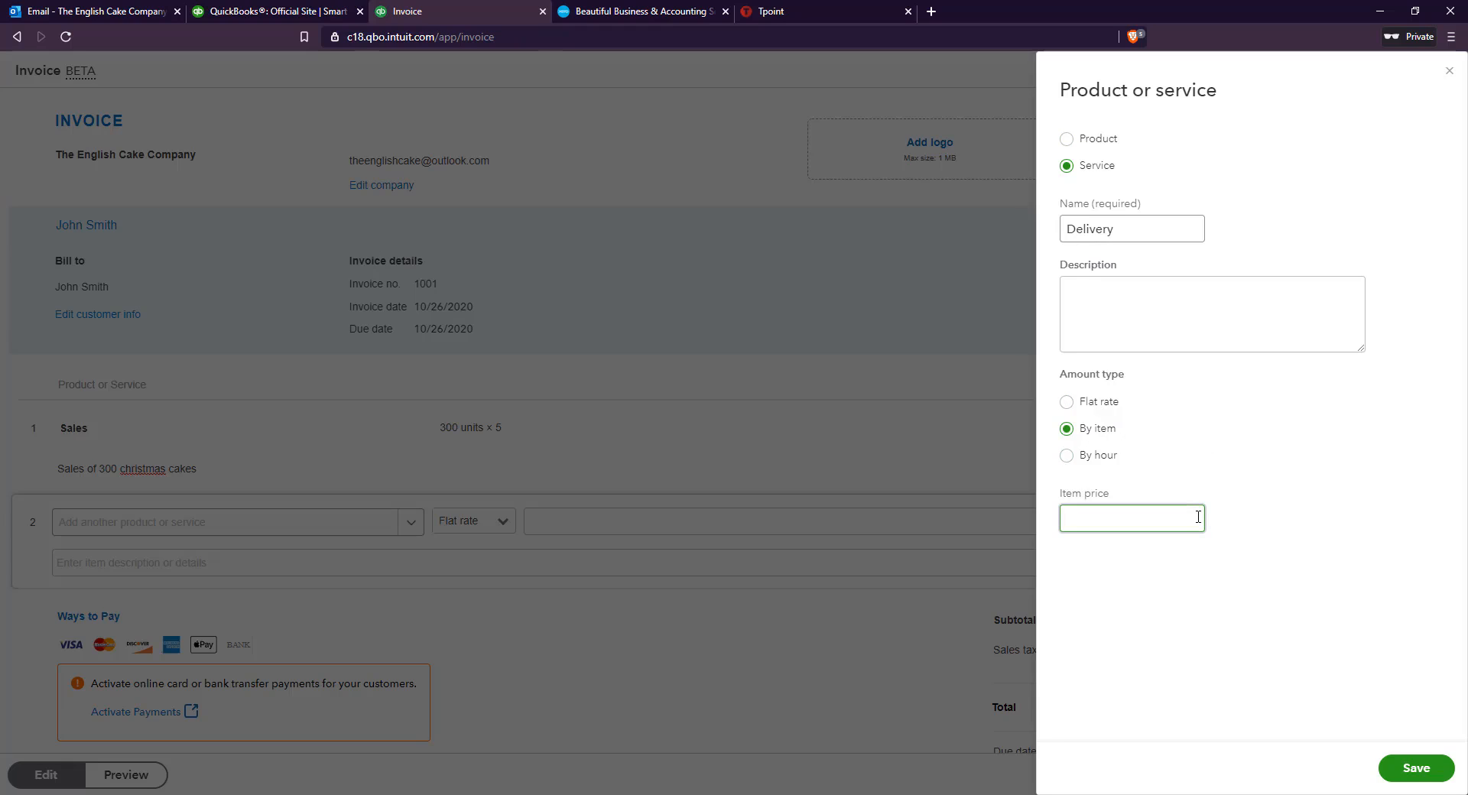
{"action": "type", "text": "2"}
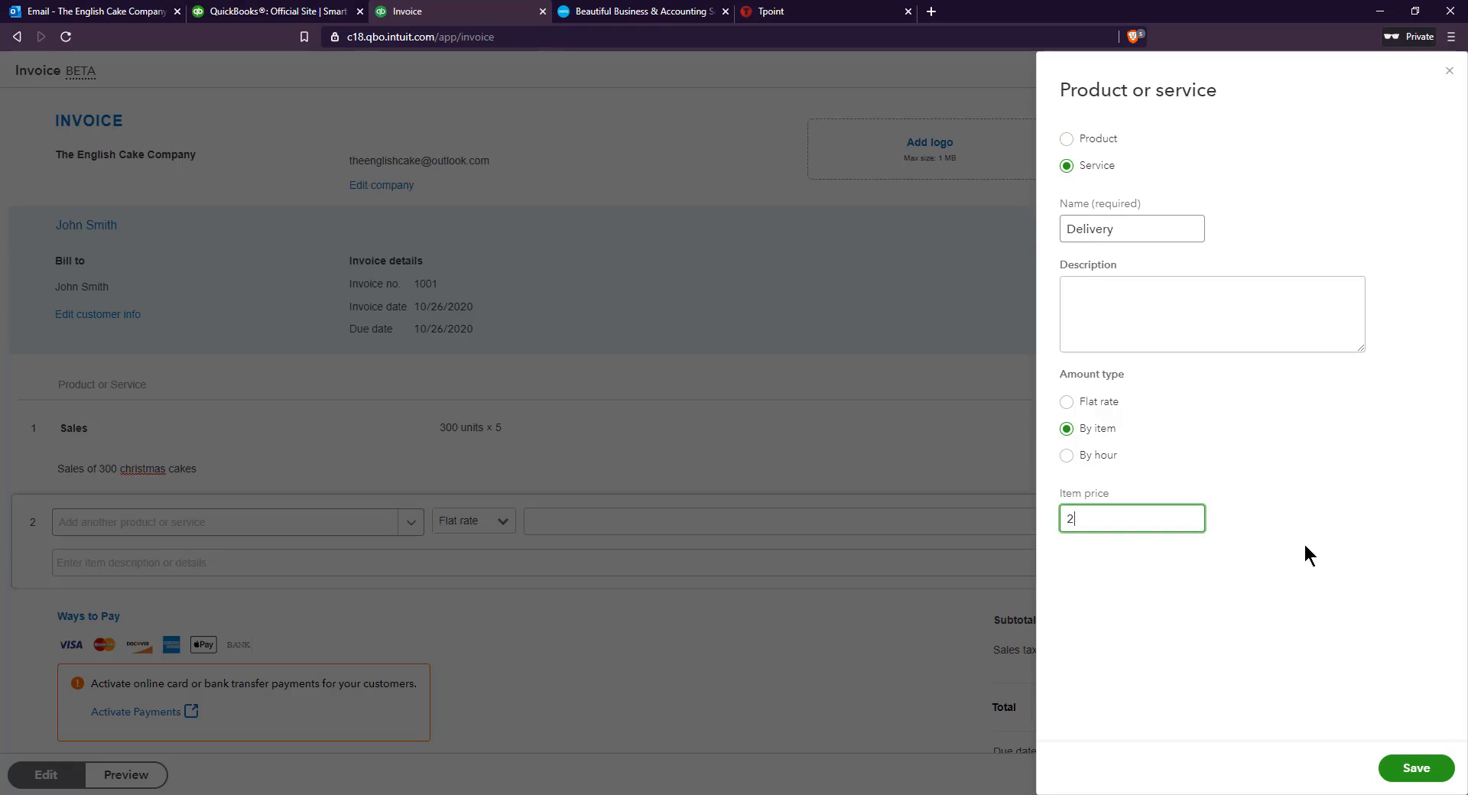
{"action": "left_click", "coordinate": [1416, 767]}
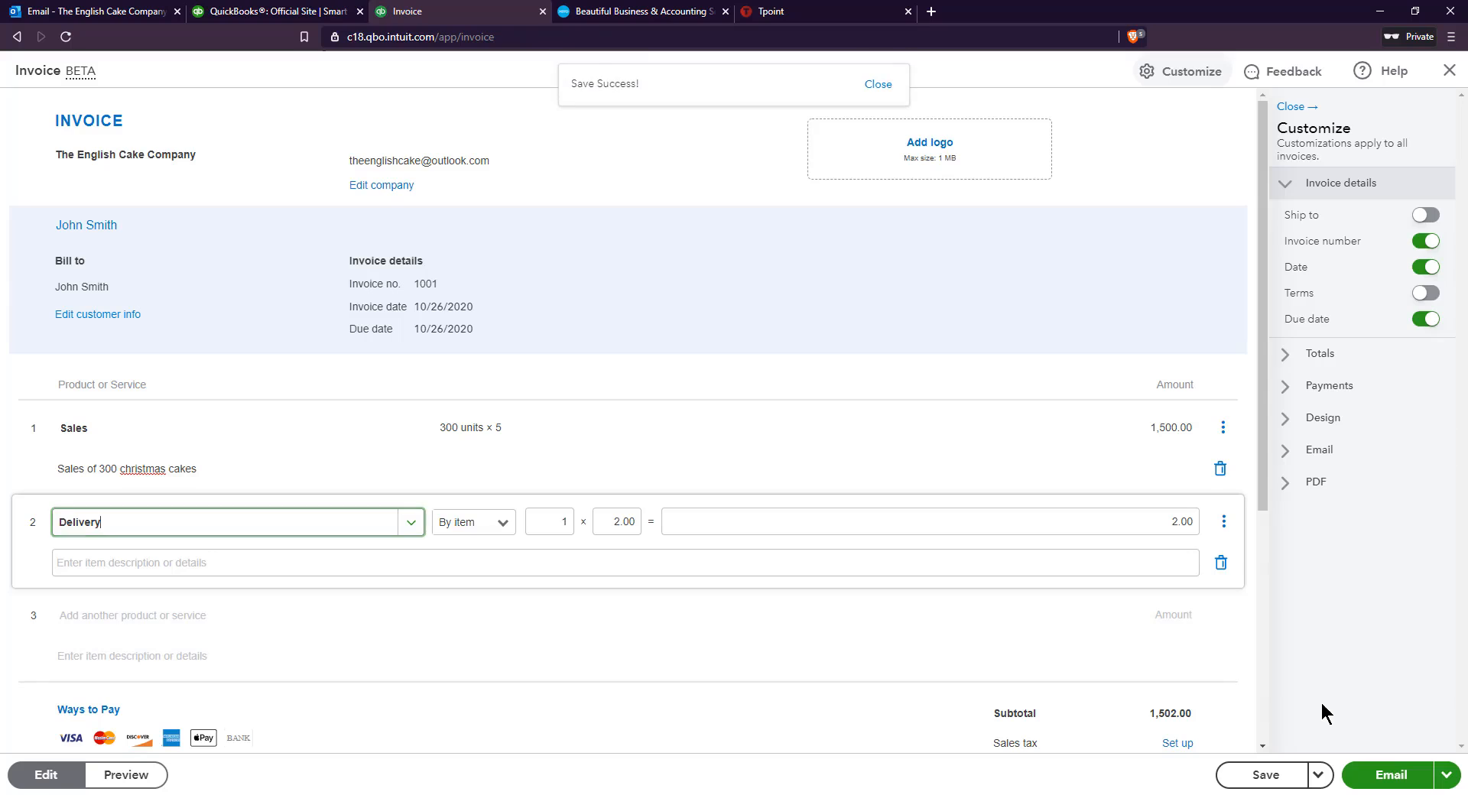
Set the Delivery line's quantity to 30 and describe it as "Delivery of cakes by boxes of 10"
{"action": "left_click", "coordinate": [560, 526]}
{"action": "type", "text": "30"}
{"action": "left_click", "coordinate": [651, 505]}
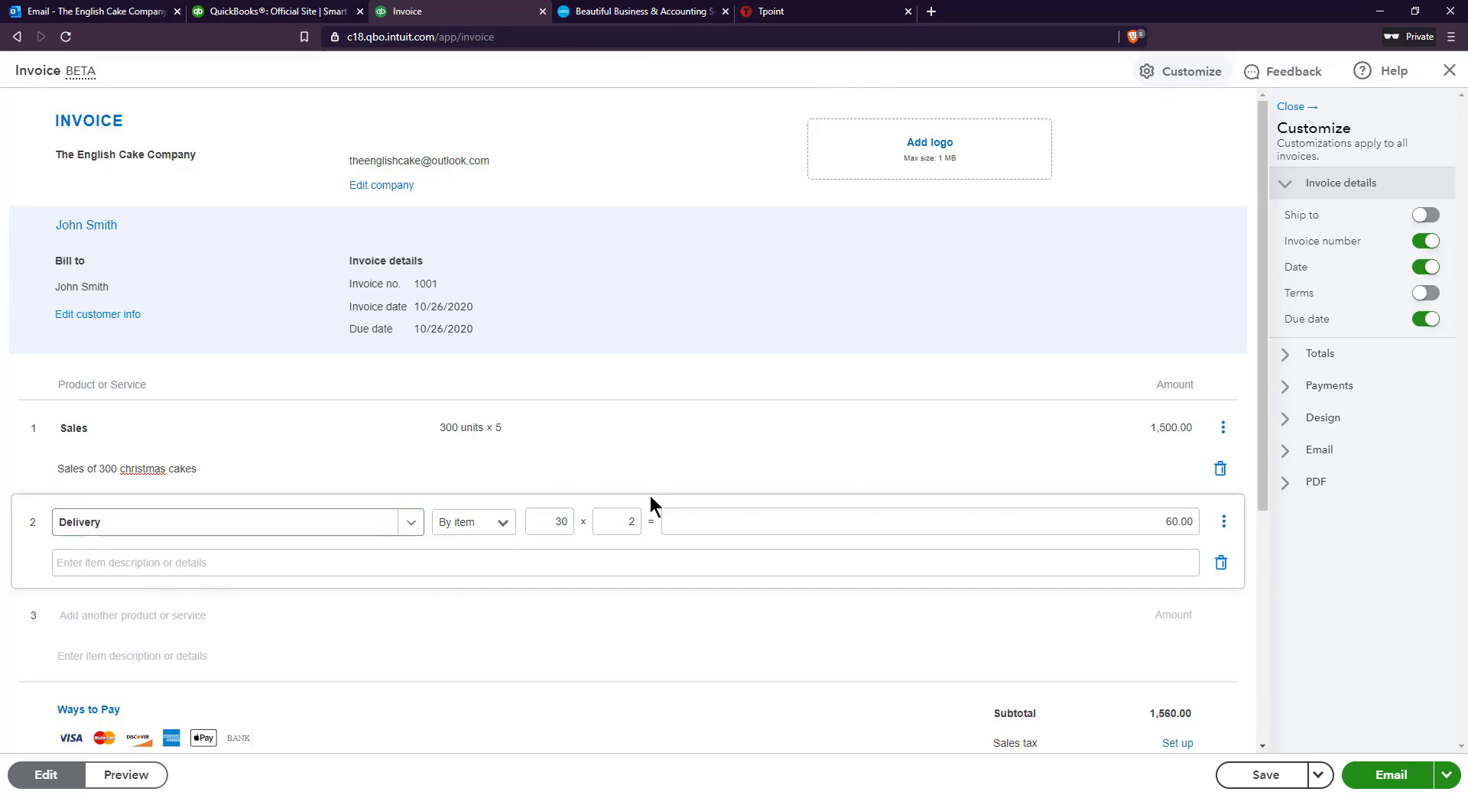
{"action": "left_click", "coordinate": [221, 558]}
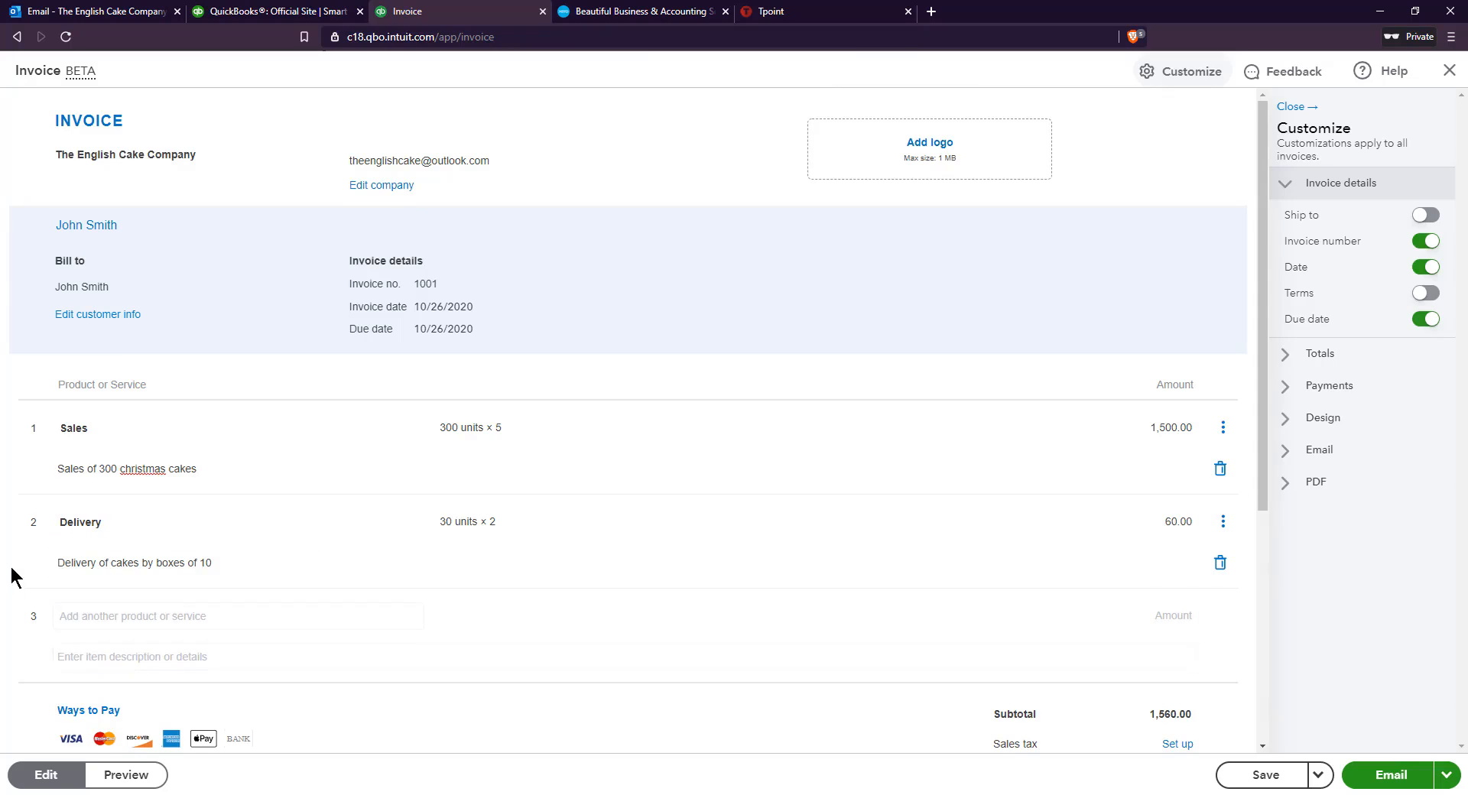
Review the invoice's line items and the totals and sales tax section below them
{"action": "scroll", "coordinate": [14, 577], "scroll_direction": "down", "scroll_amount": 1}
{"action": "scroll", "coordinate": [14, 578], "scroll_direction": "up", "scroll_amount": 1}
{"action": "scroll", "coordinate": [13, 578], "scroll_direction": "down", "scroll_amount": 1}
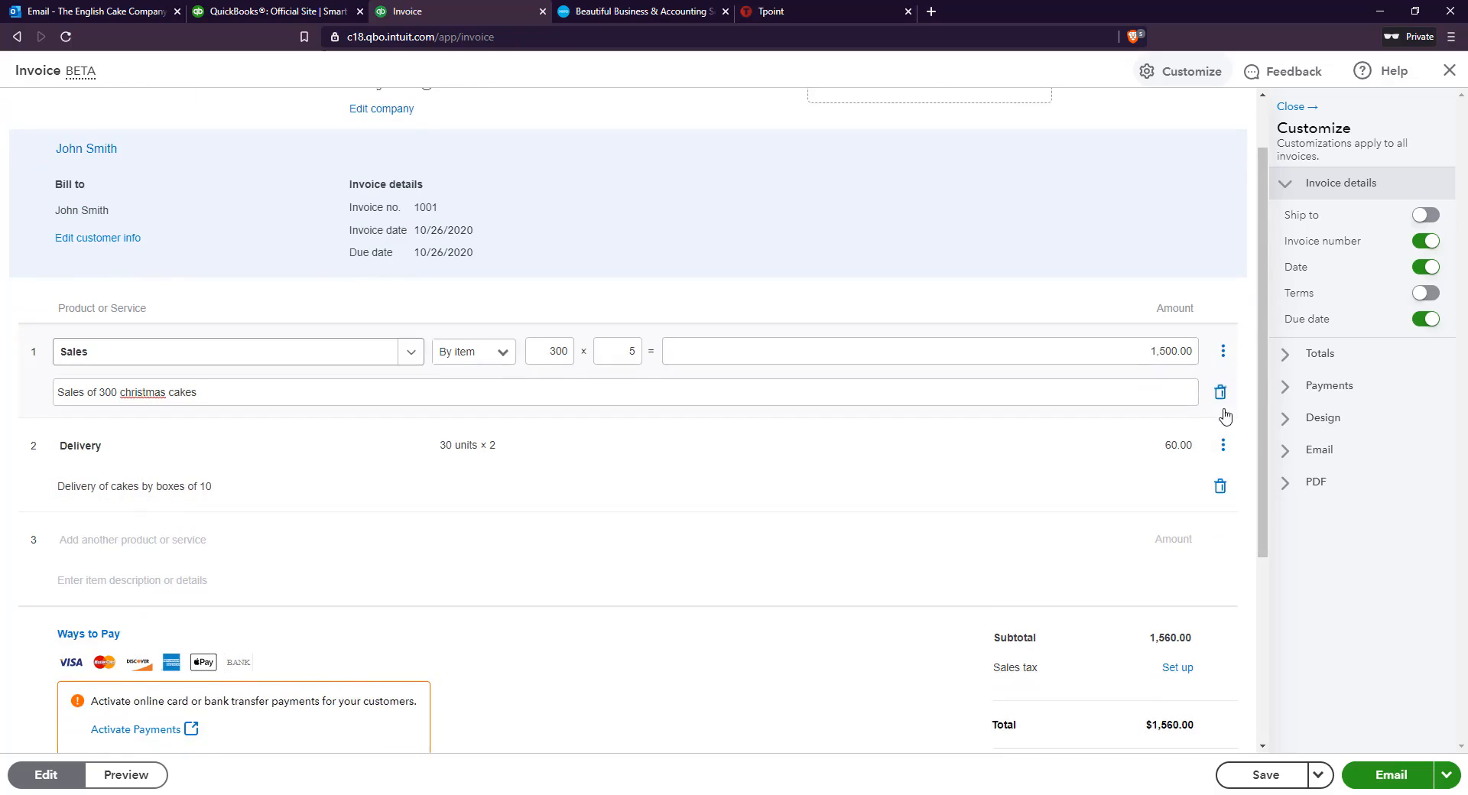
{"action": "scroll", "coordinate": [1239, 459], "scroll_direction": "down", "scroll_amount": 1}
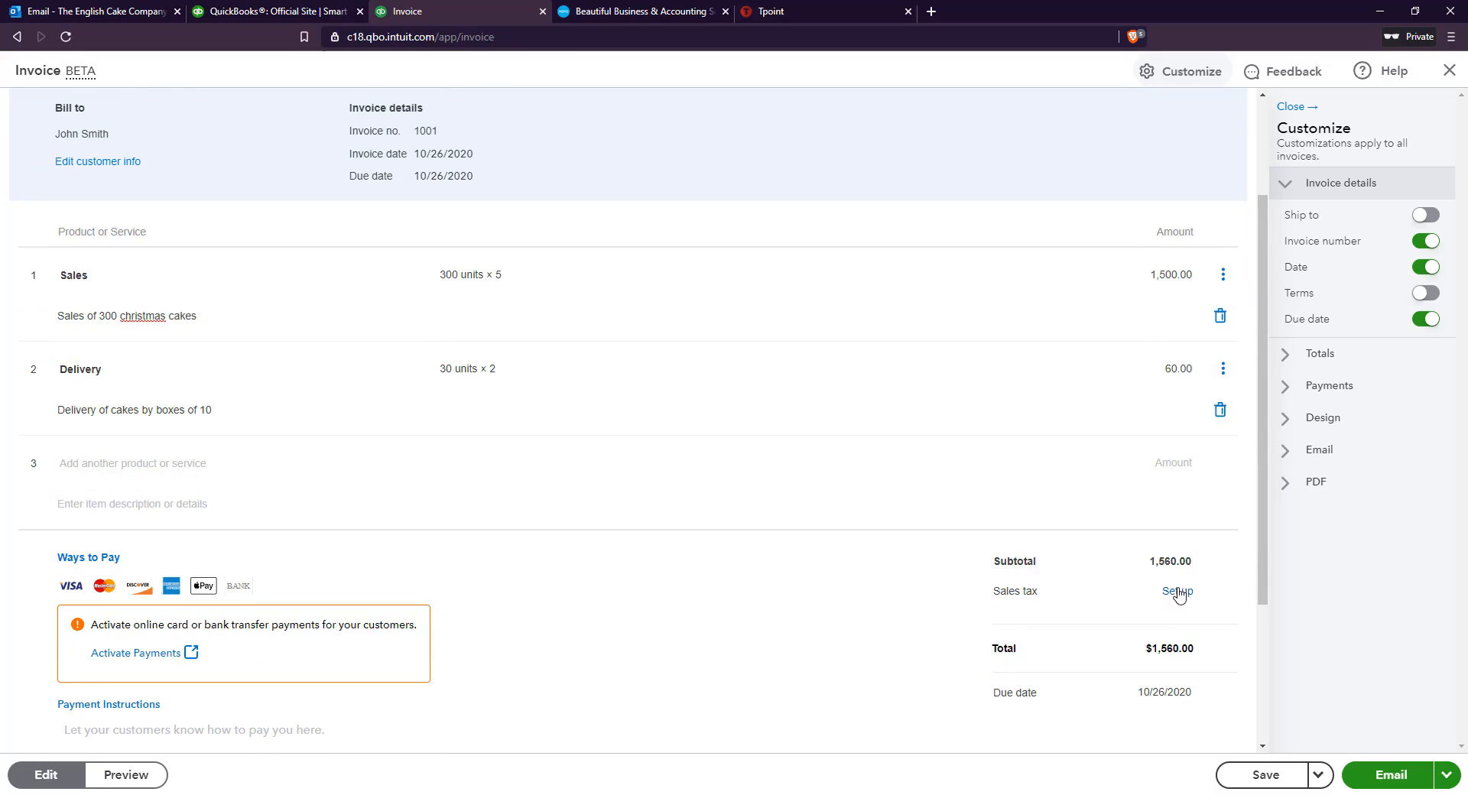
Start the automatic sales tax setup for the invoice
{"action": "left_click", "coordinate": [1186, 593]}
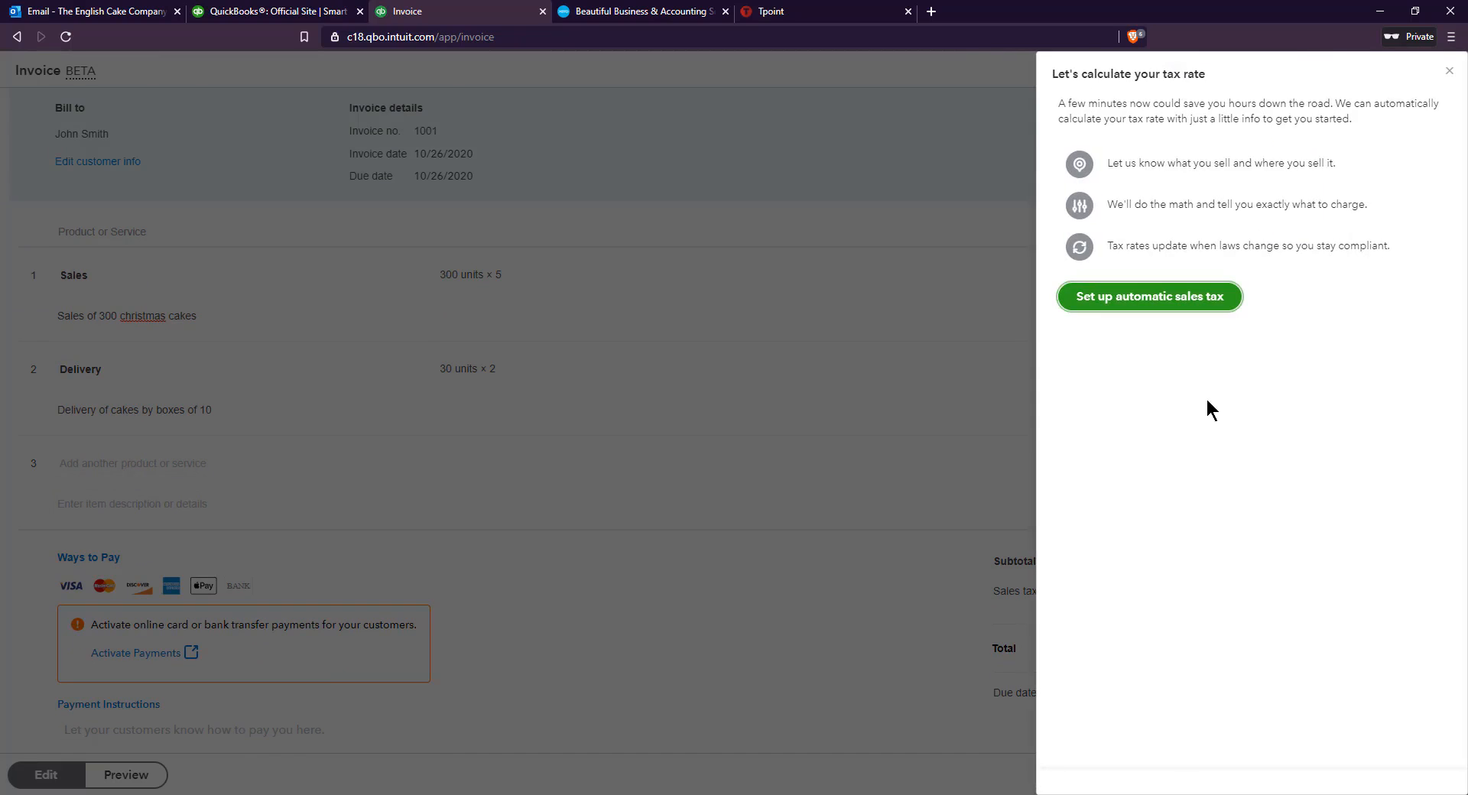
{"action": "scroll", "coordinate": [1157, 252], "scroll_direction": "down", "scroll_amount": 2}
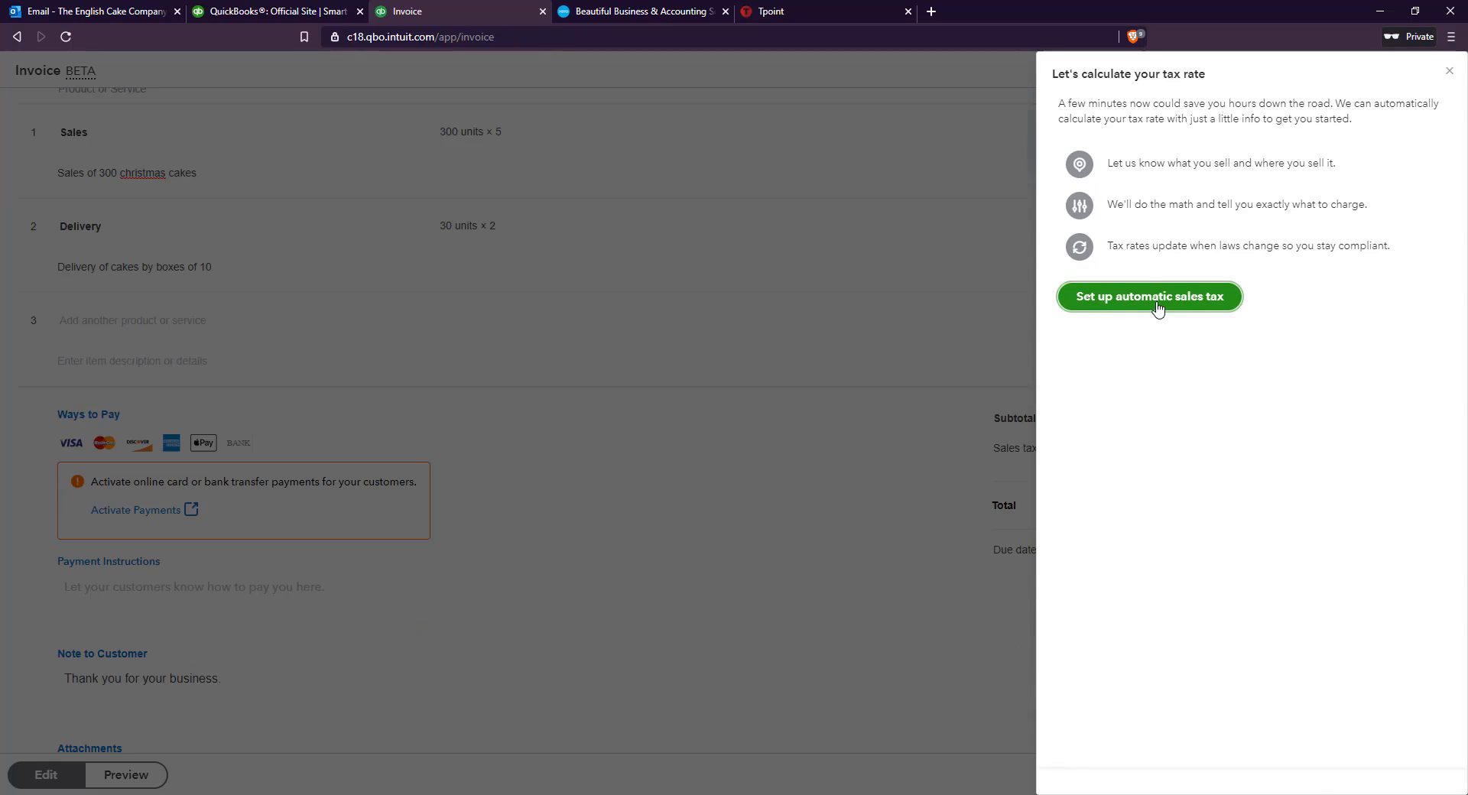
{"action": "left_click", "coordinate": [1158, 304]}
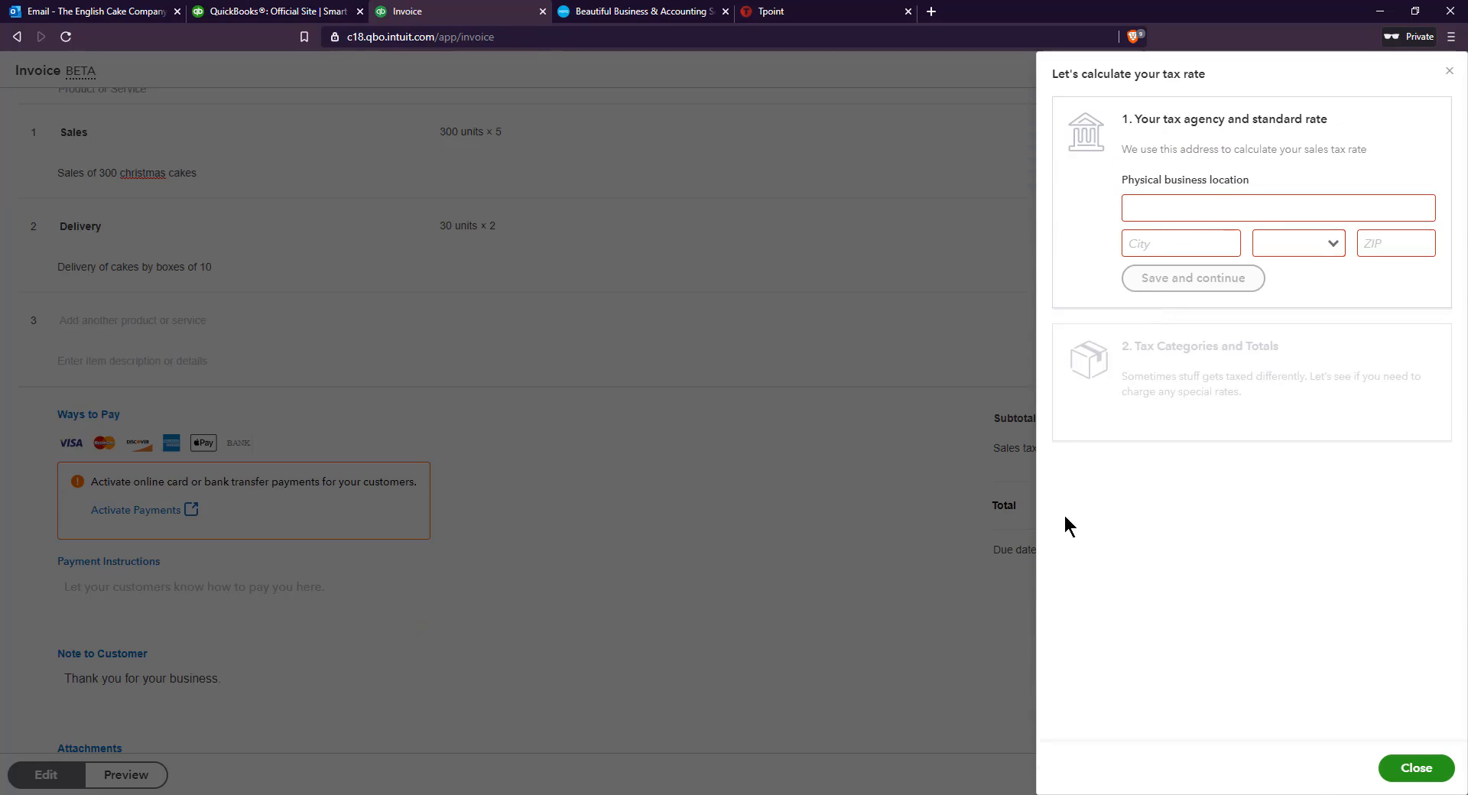
Switch to Adobe Acrobat Reader and copy the company's address from The English Cake Company.pdf, then return to the sales tax setup
{"action": "left_click", "coordinate": [700, 794]}
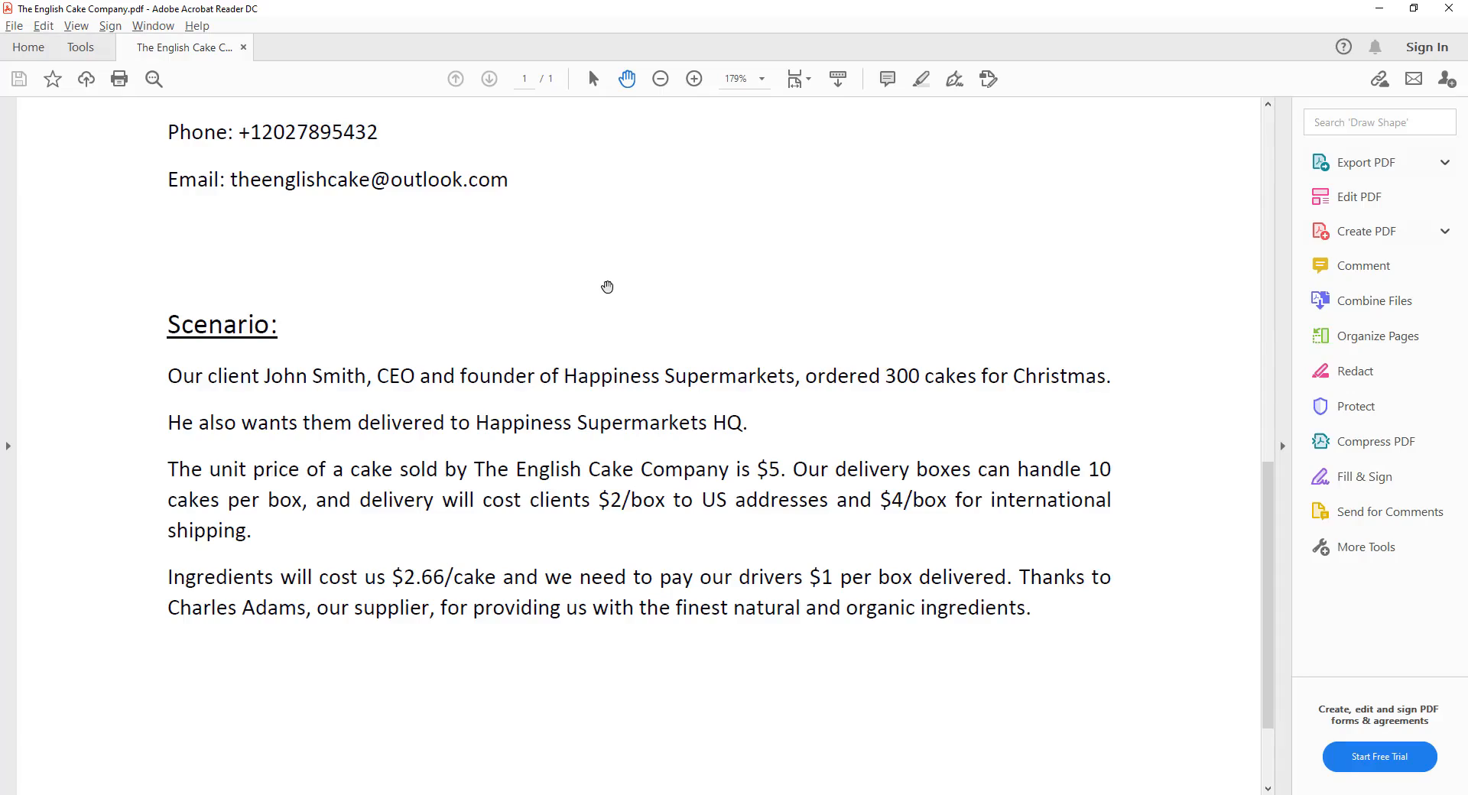
{"action": "scroll", "coordinate": [607, 287], "scroll_direction": "up", "scroll_amount": 1}
{"action": "scroll", "coordinate": [608, 287], "scroll_direction": "up", "scroll_amount": 2}
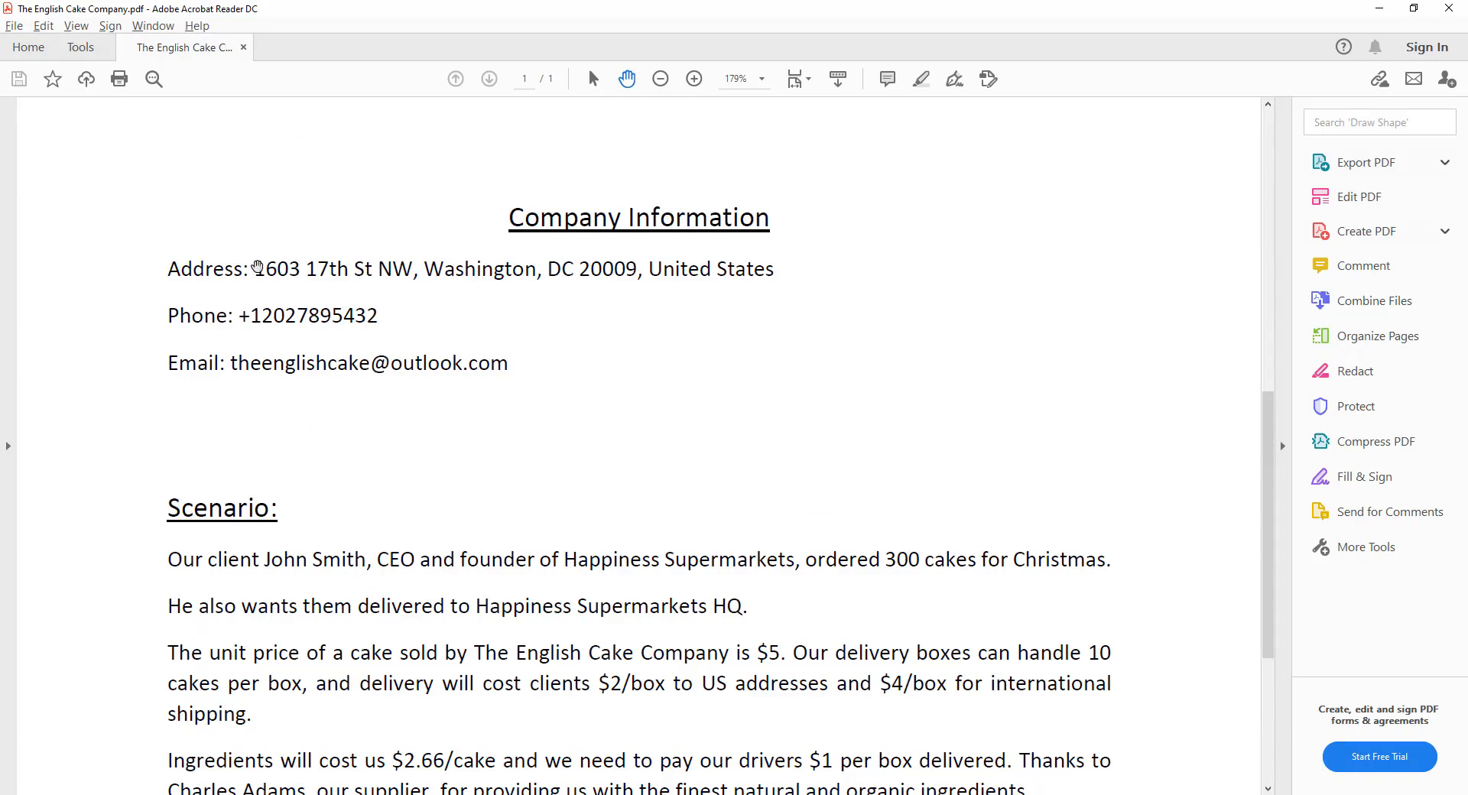
{"action": "left_click_drag", "start_coordinate": [258, 266], "coordinate": [772, 270]}
{"action": "right_click", "coordinate": [755, 275]}
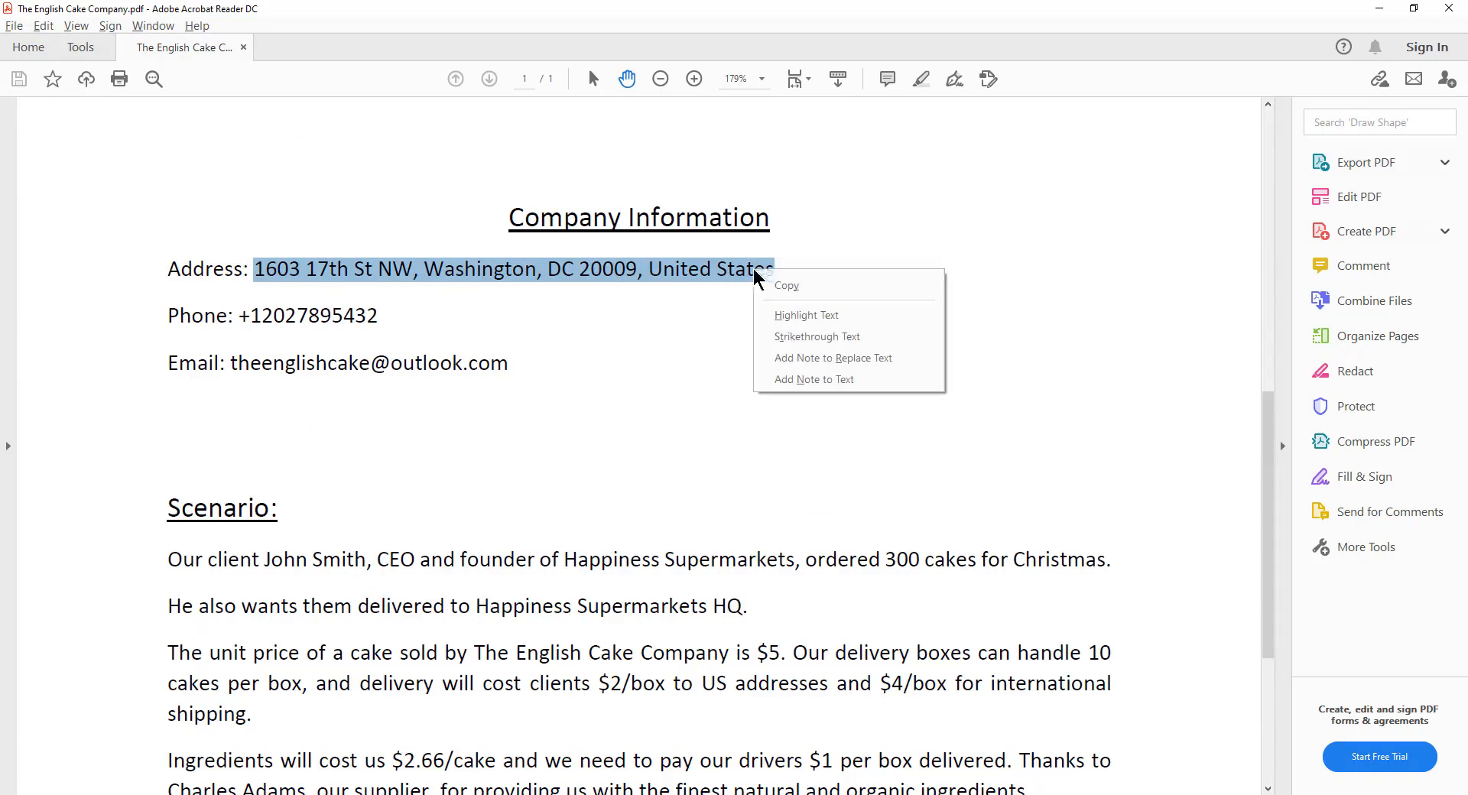
{"action": "left_click", "coordinate": [787, 285]}
{"action": "left_click", "coordinate": [773, 310]}
{"action": "left_click", "coordinate": [1378, 8]}
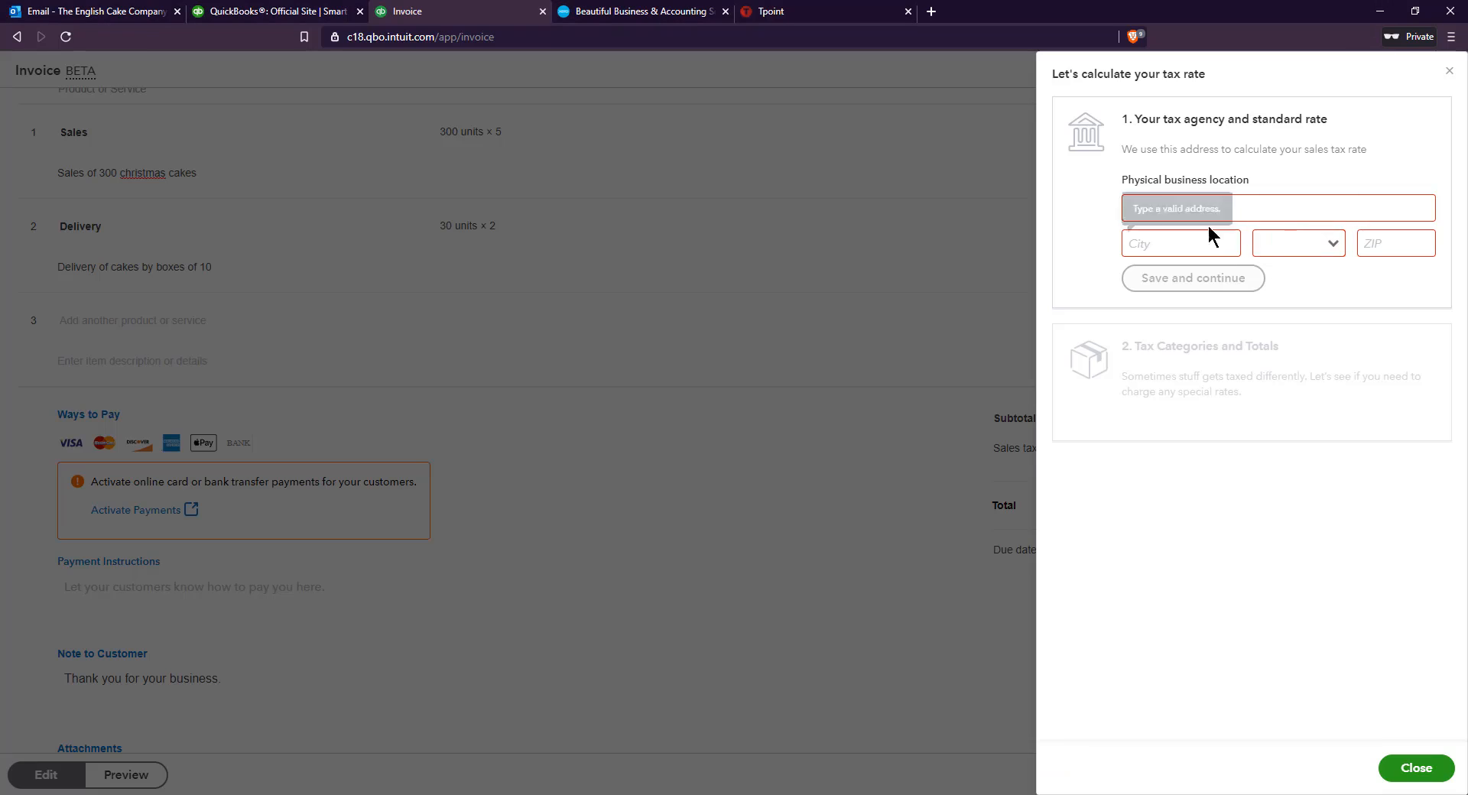
Enter the copied company address as the physical business location, save it and close the sales tax setup
{"action": "left_click", "coordinate": [1186, 217]}
{"action": "right_click", "coordinate": [1186, 216]}
{"action": "left_click", "coordinate": [1218, 331]}
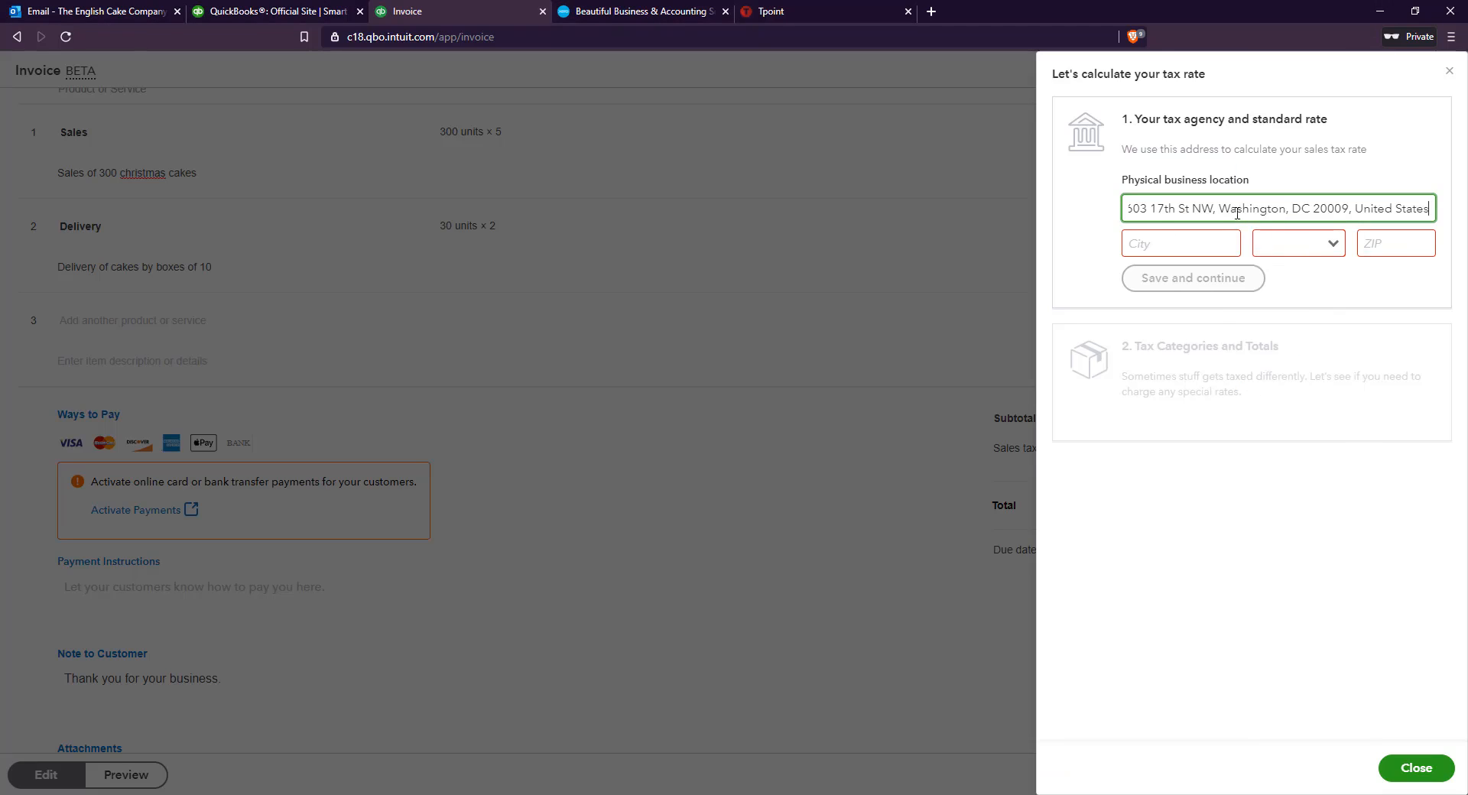
{"action": "double_click", "coordinate": [1237, 214]}
{"action": "left_click", "coordinate": [1226, 211]}
{"action": "left_click", "coordinate": [1223, 279]}
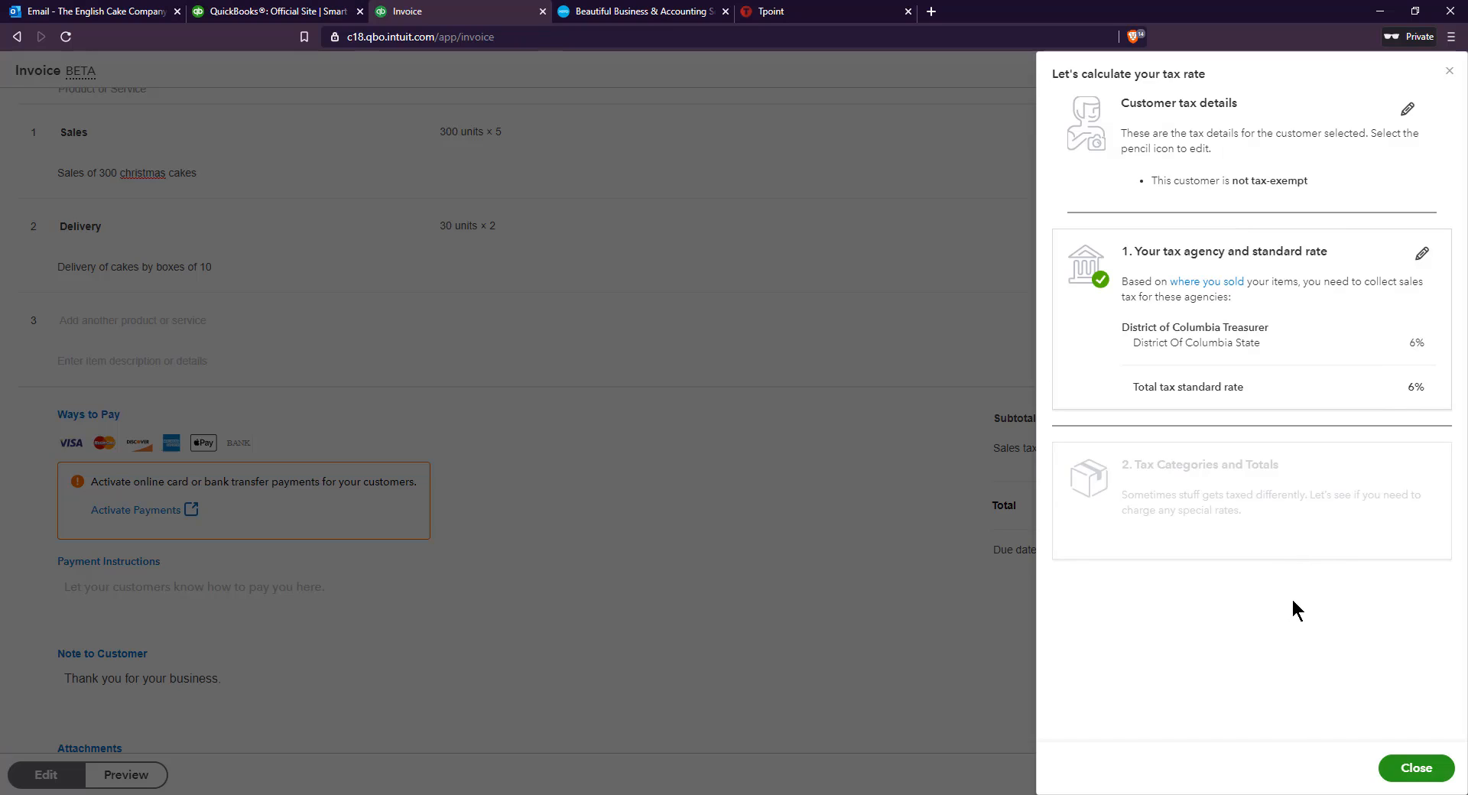
{"action": "left_click", "coordinate": [1416, 768]}
Check the invoice's line items, sales tax and total, and save the invoice
{"action": "scroll", "coordinate": [1217, 566], "scroll_direction": "down", "scroll_amount": 1}
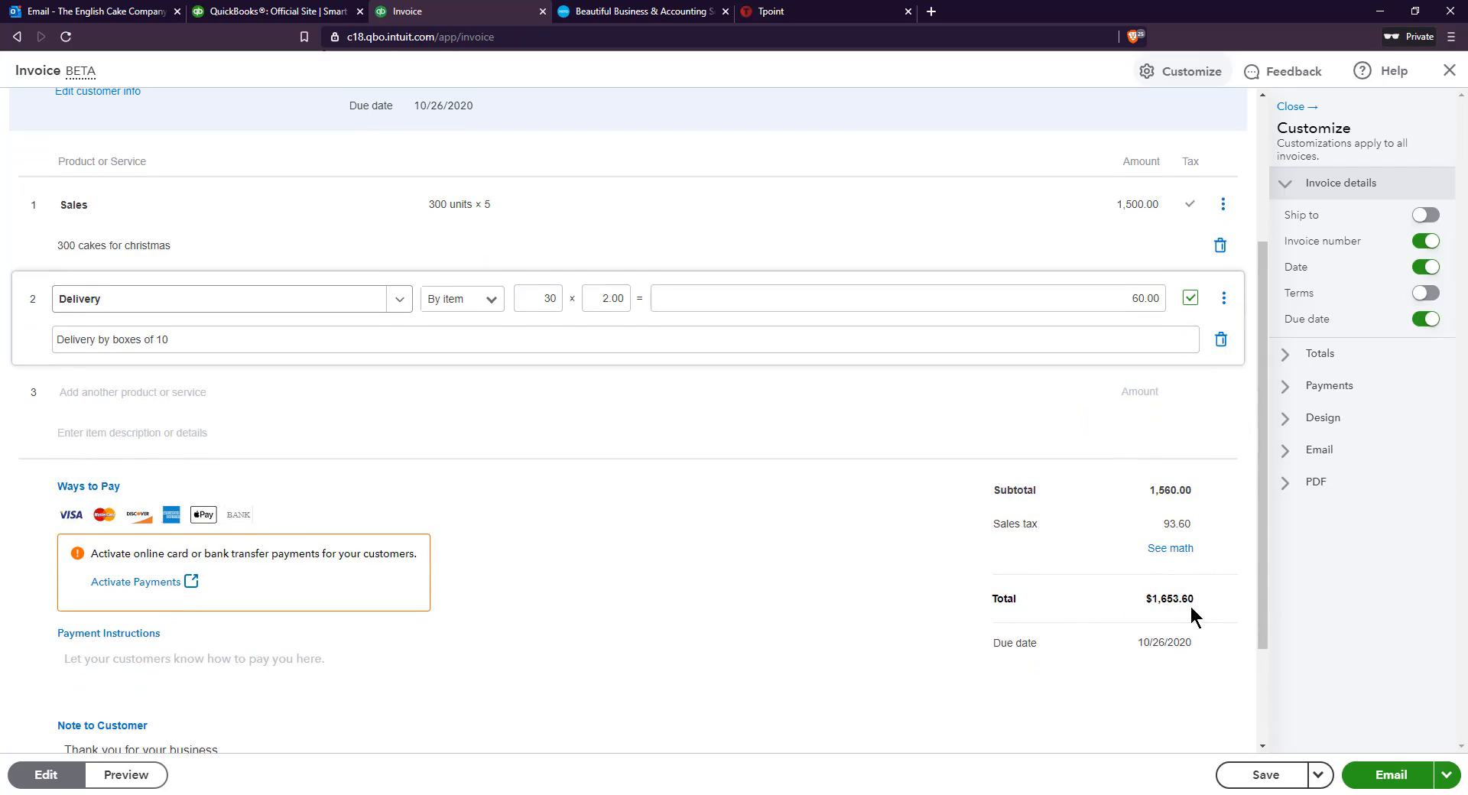
{"action": "scroll", "coordinate": [1190, 604], "scroll_direction": "up", "scroll_amount": 1}
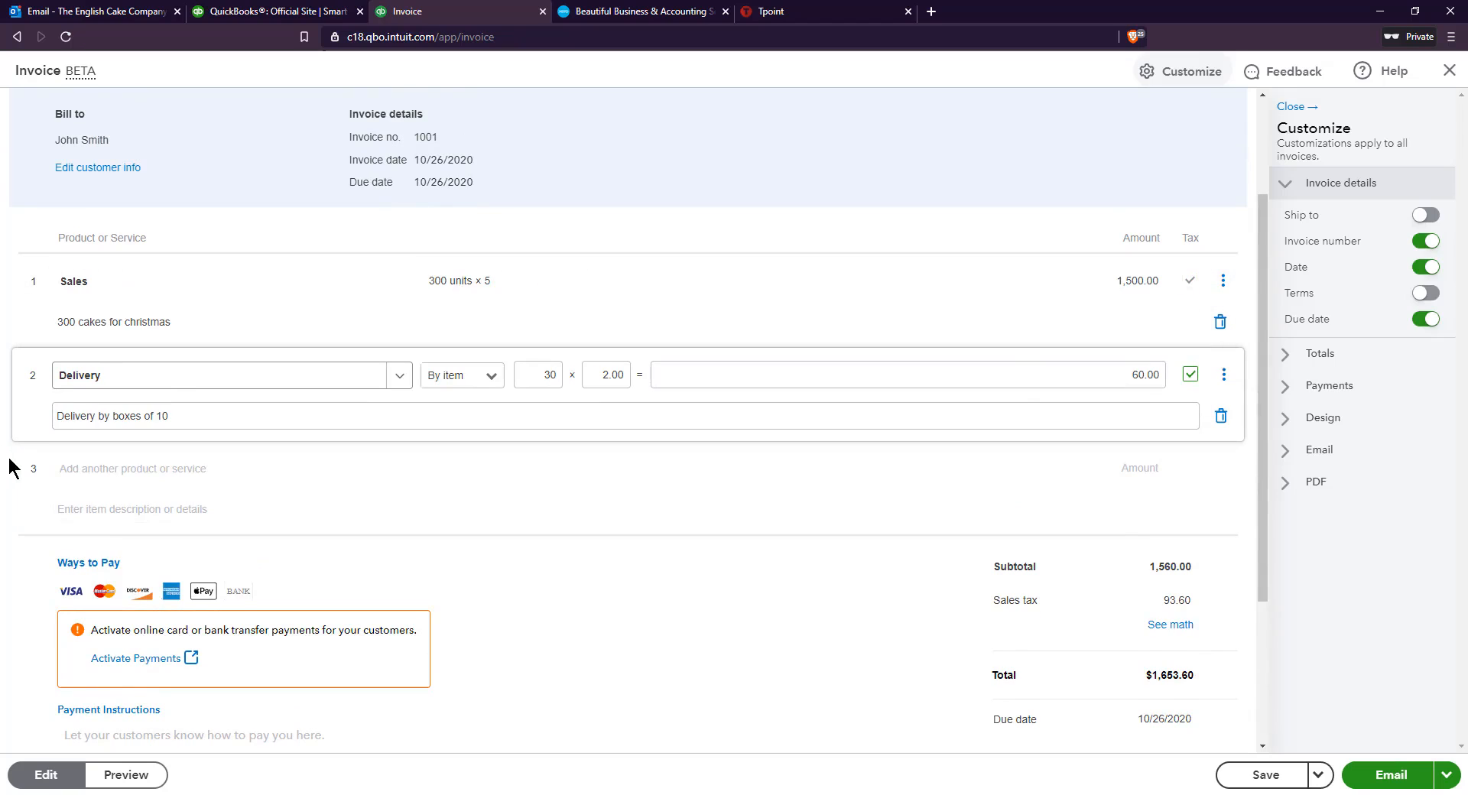
{"action": "left_click", "coordinate": [9, 488]}
{"action": "scroll", "coordinate": [9, 490], "scroll_direction": "down", "scroll_amount": 3}
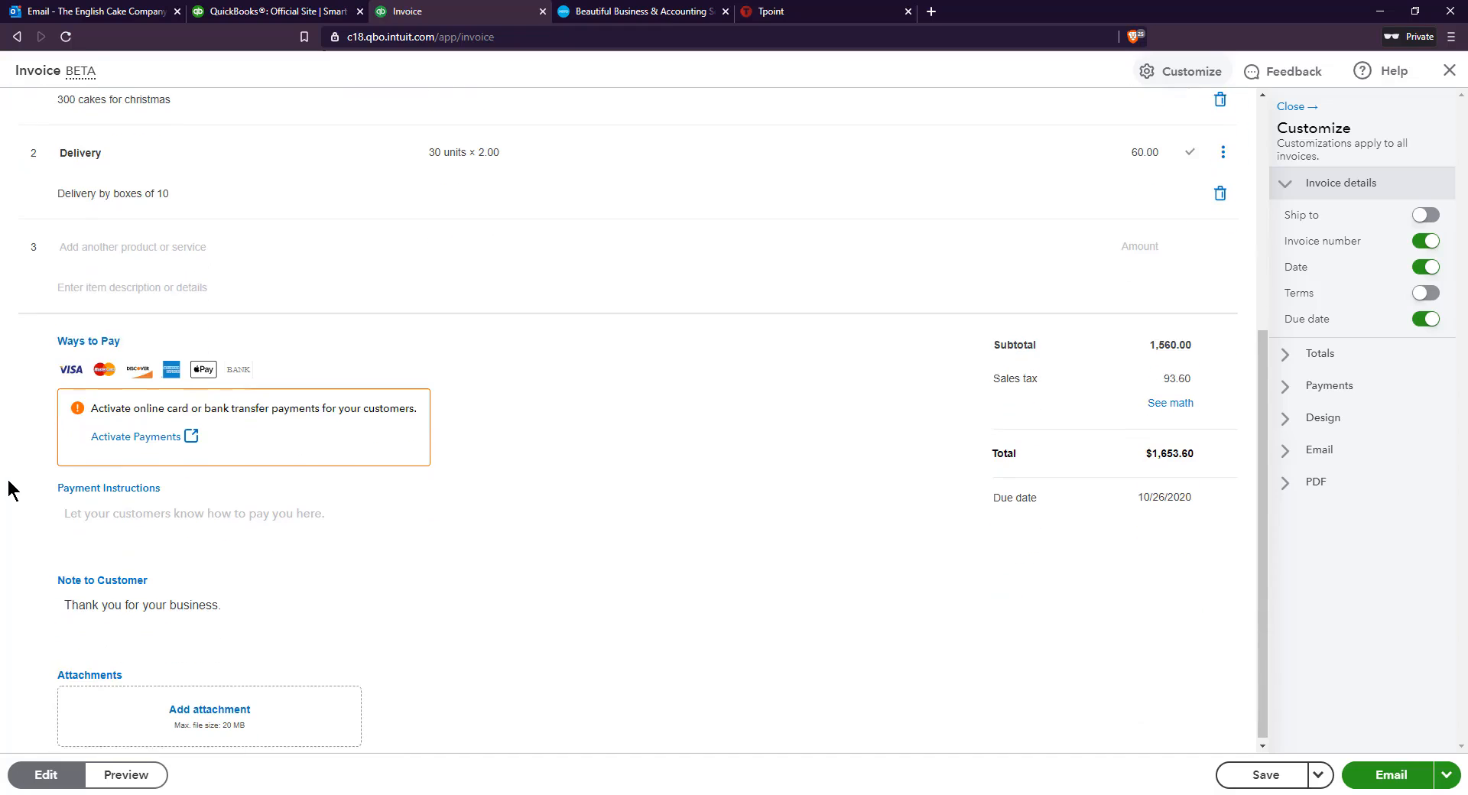
{"action": "left_click", "coordinate": [1258, 774]}
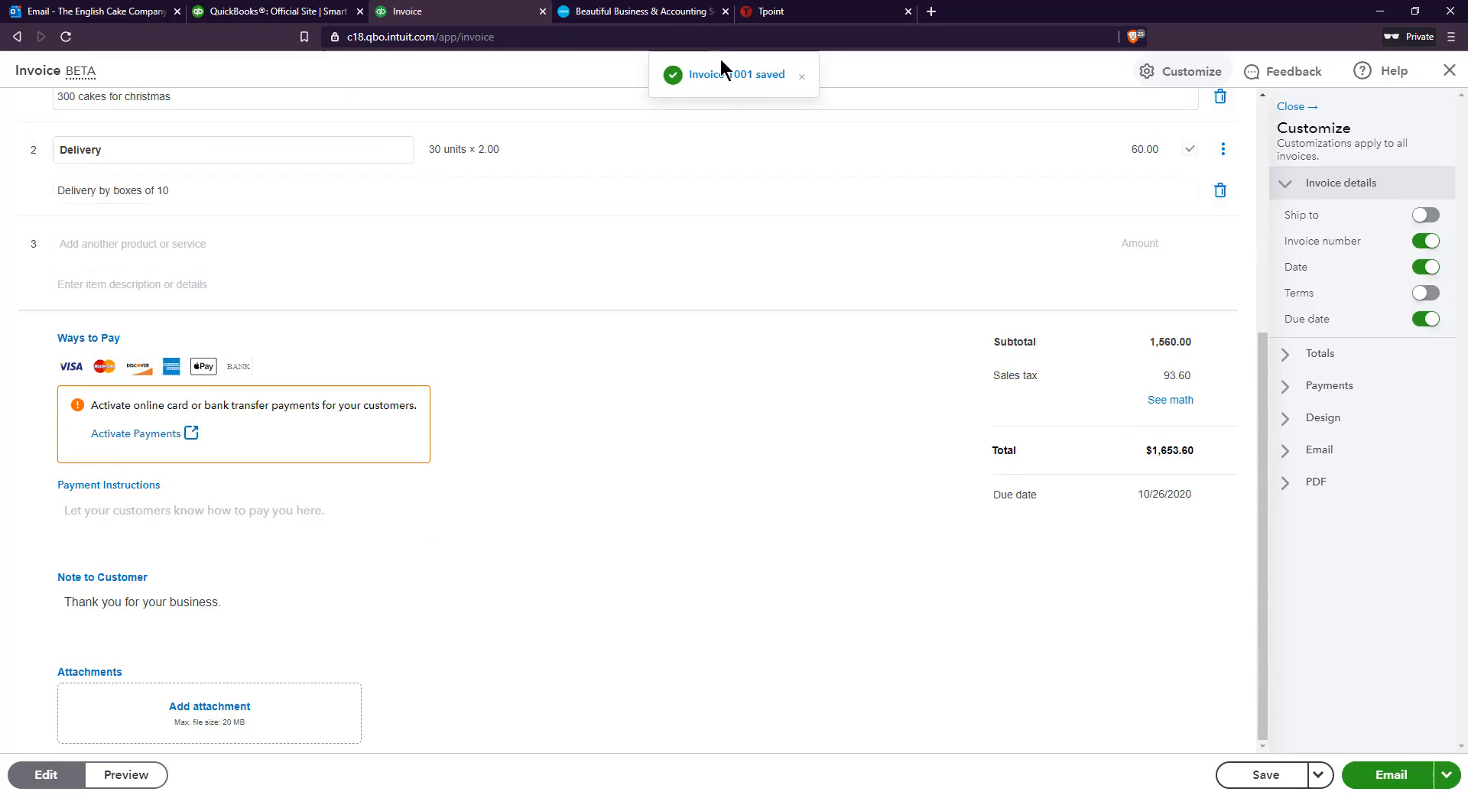
{"action": "left_click", "coordinate": [745, 75]}
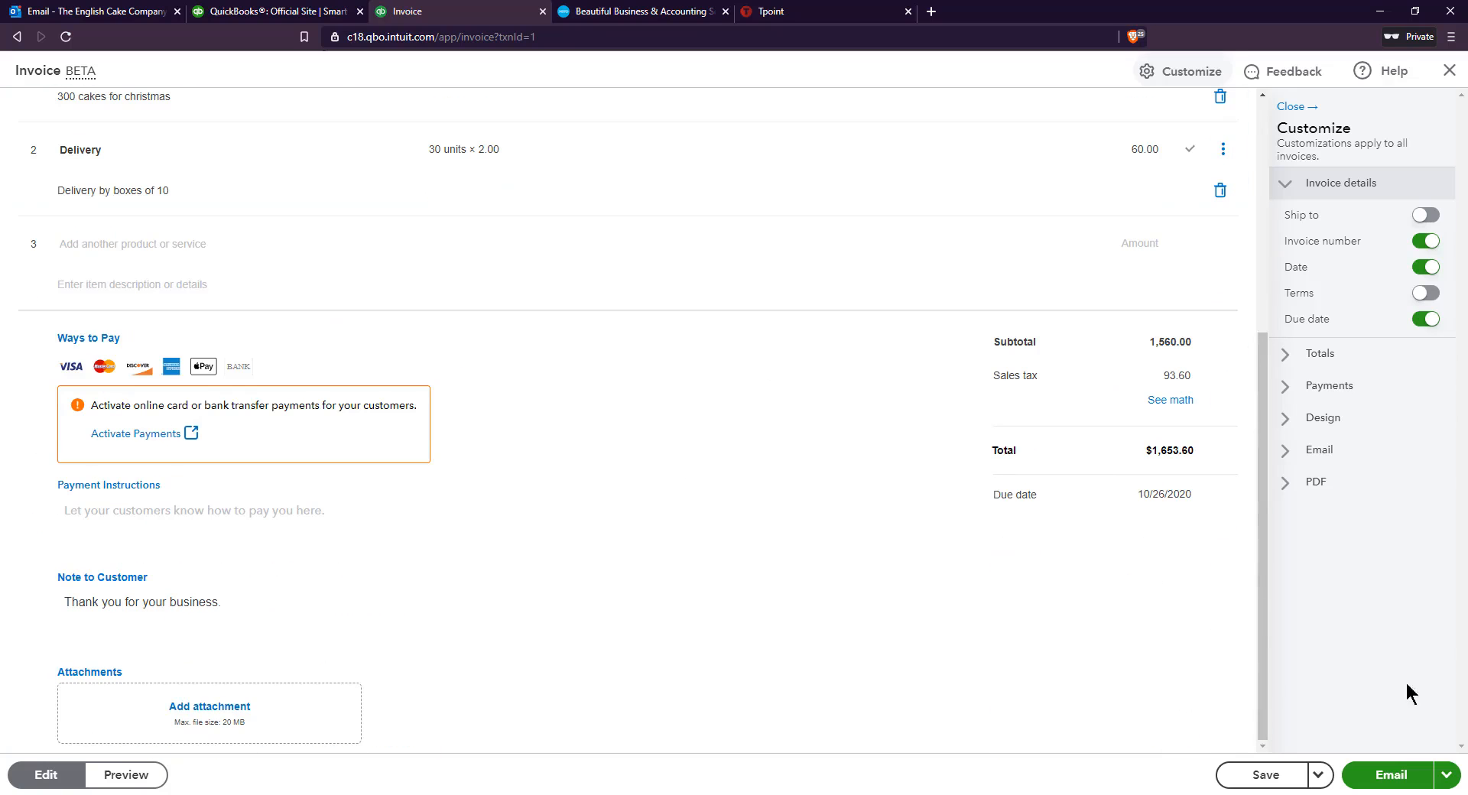
Prepare the invoice for emailing and review the preview's line items, totals and company details
{"action": "left_click", "coordinate": [1414, 778]}
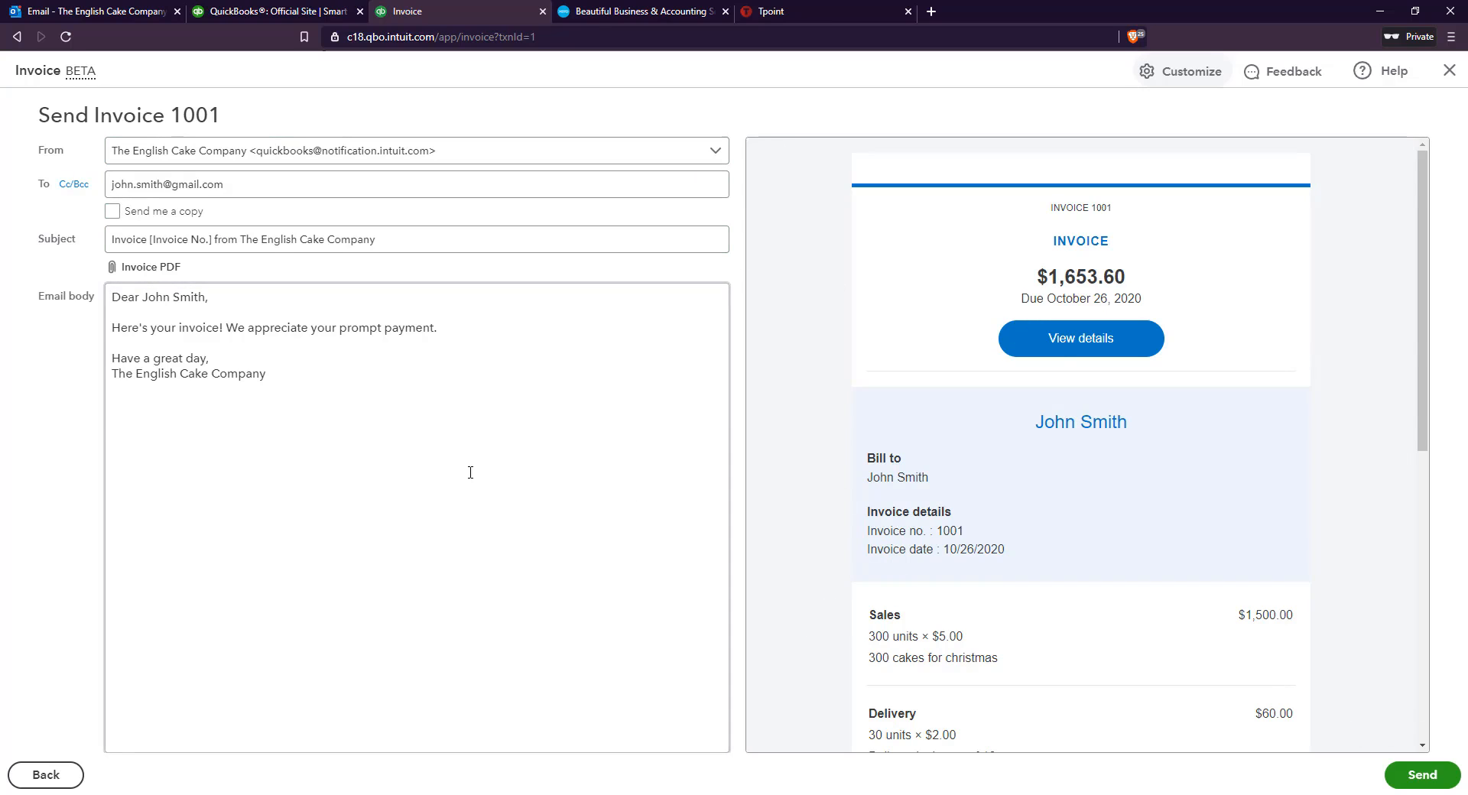
{"action": "scroll", "coordinate": [876, 517], "scroll_direction": "down", "scroll_amount": 8}
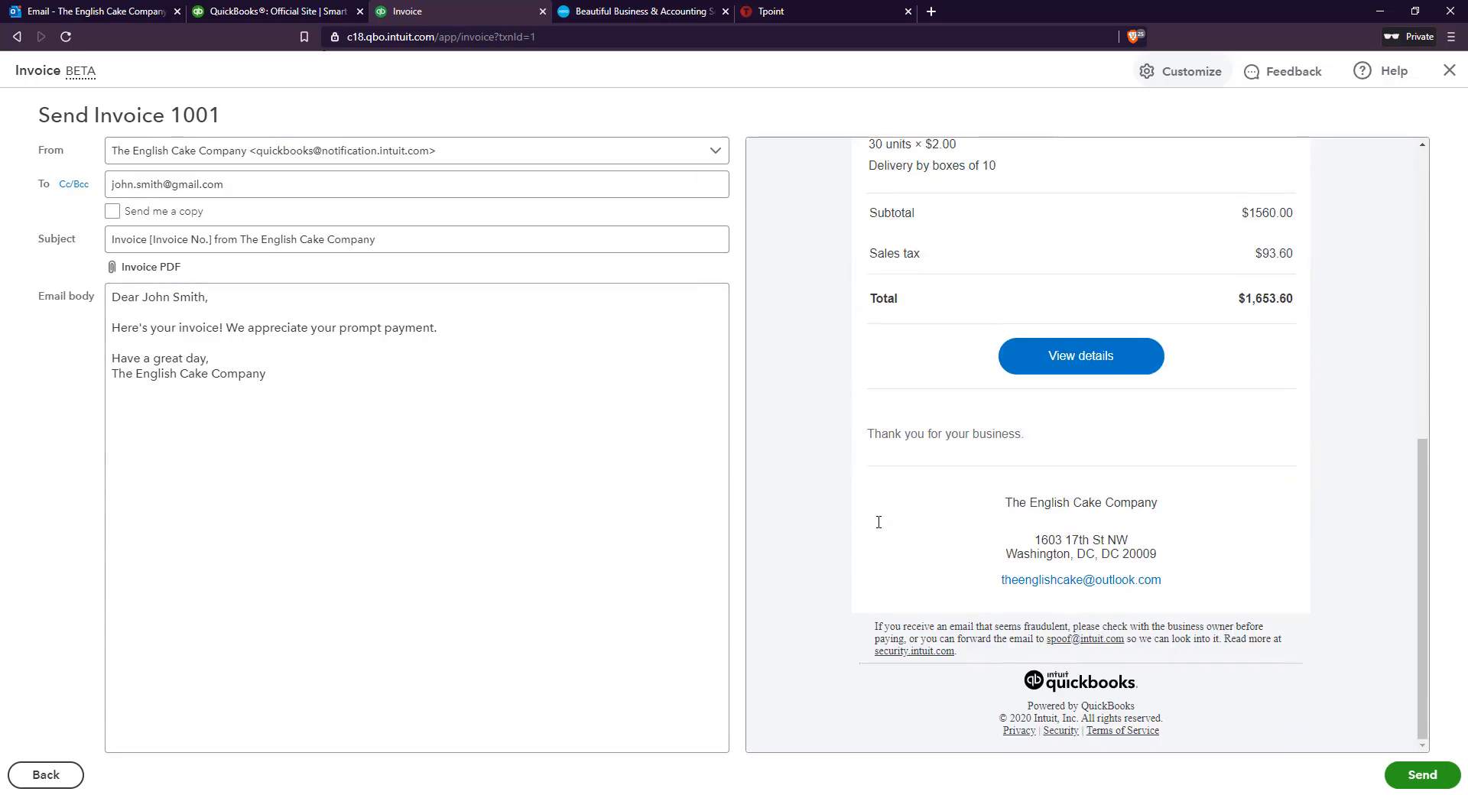
{"action": "scroll", "coordinate": [877, 522], "scroll_direction": "up", "scroll_amount": 8}
{"action": "scroll", "coordinate": [1047, 413], "scroll_direction": "down", "scroll_amount": 5}
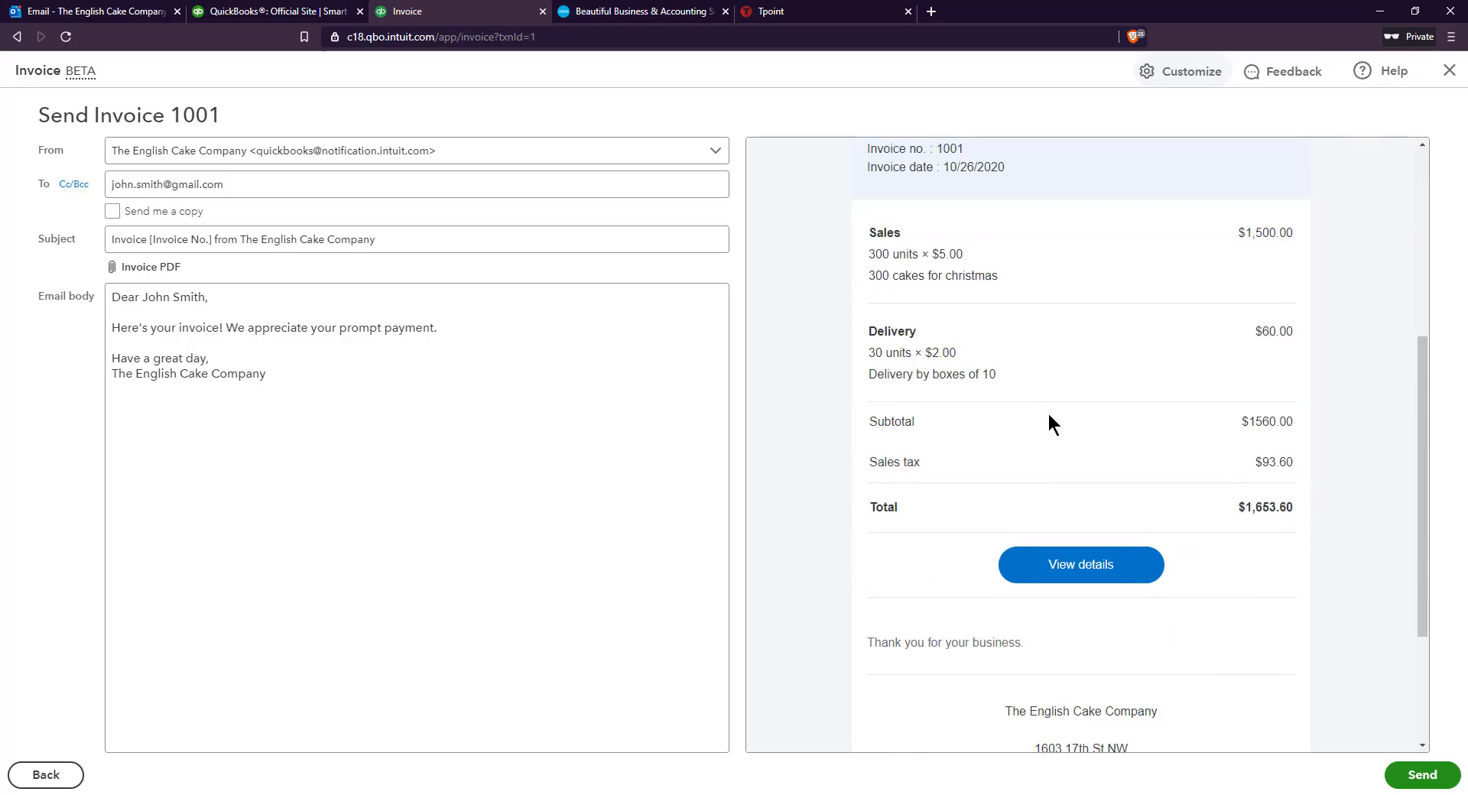
{"action": "scroll", "coordinate": [1049, 427], "scroll_direction": "up", "scroll_amount": 5}
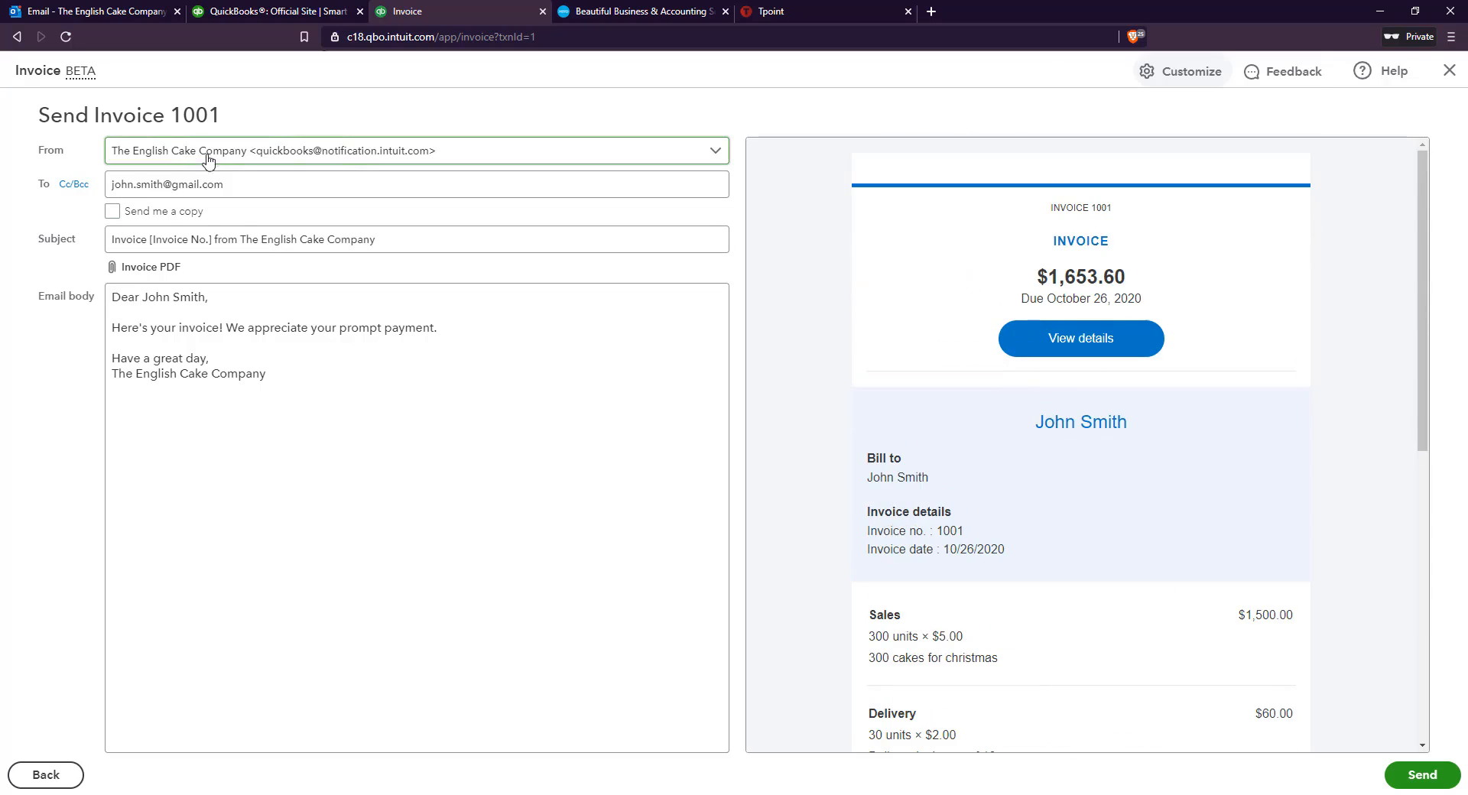
Include a copy for the sender and send the invoice email to the customer
{"action": "left_click", "coordinate": [194, 186]}
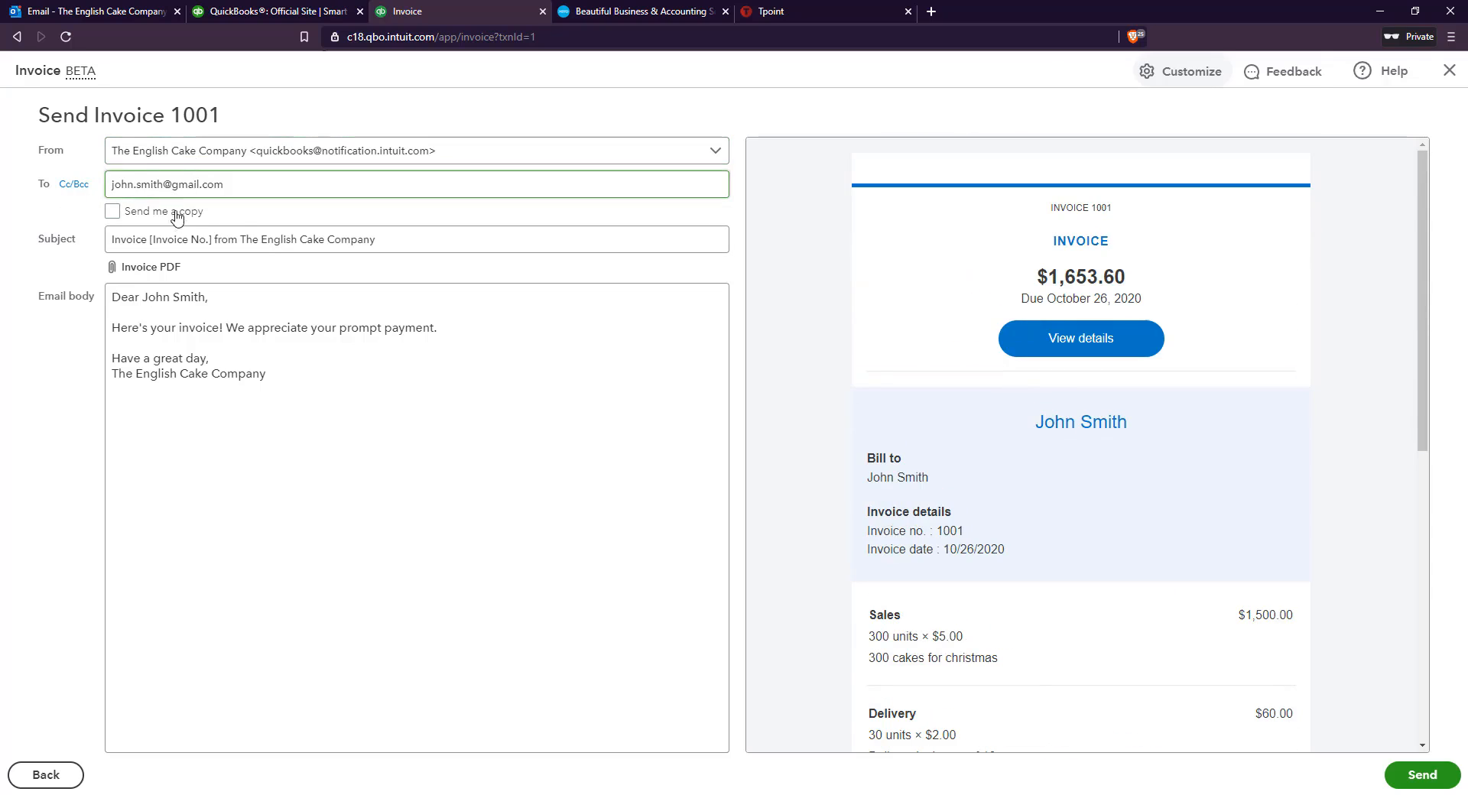
{"action": "left_click", "coordinate": [175, 212]}
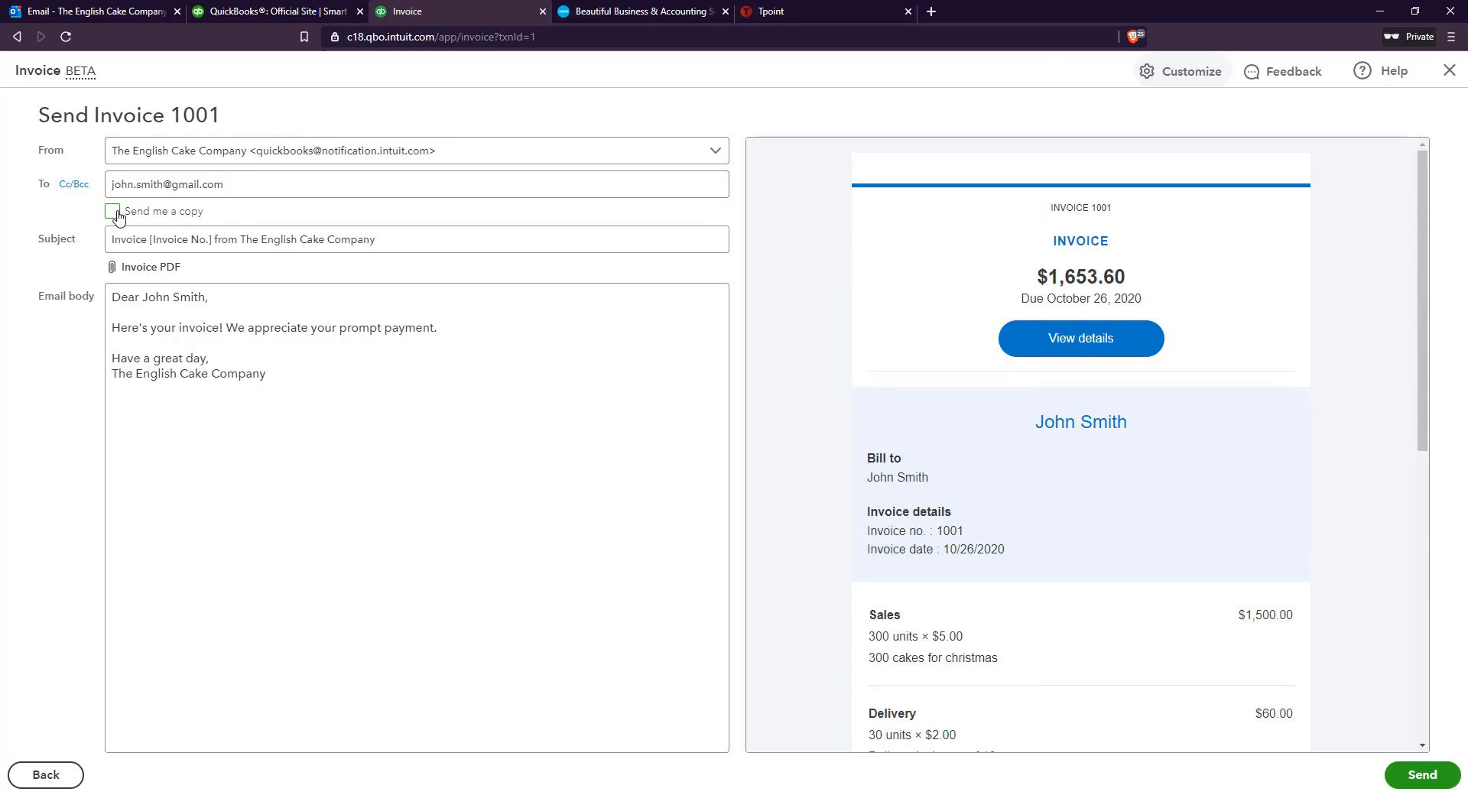
{"action": "left_click", "coordinate": [117, 214]}
{"action": "left_click", "coordinate": [491, 413]}
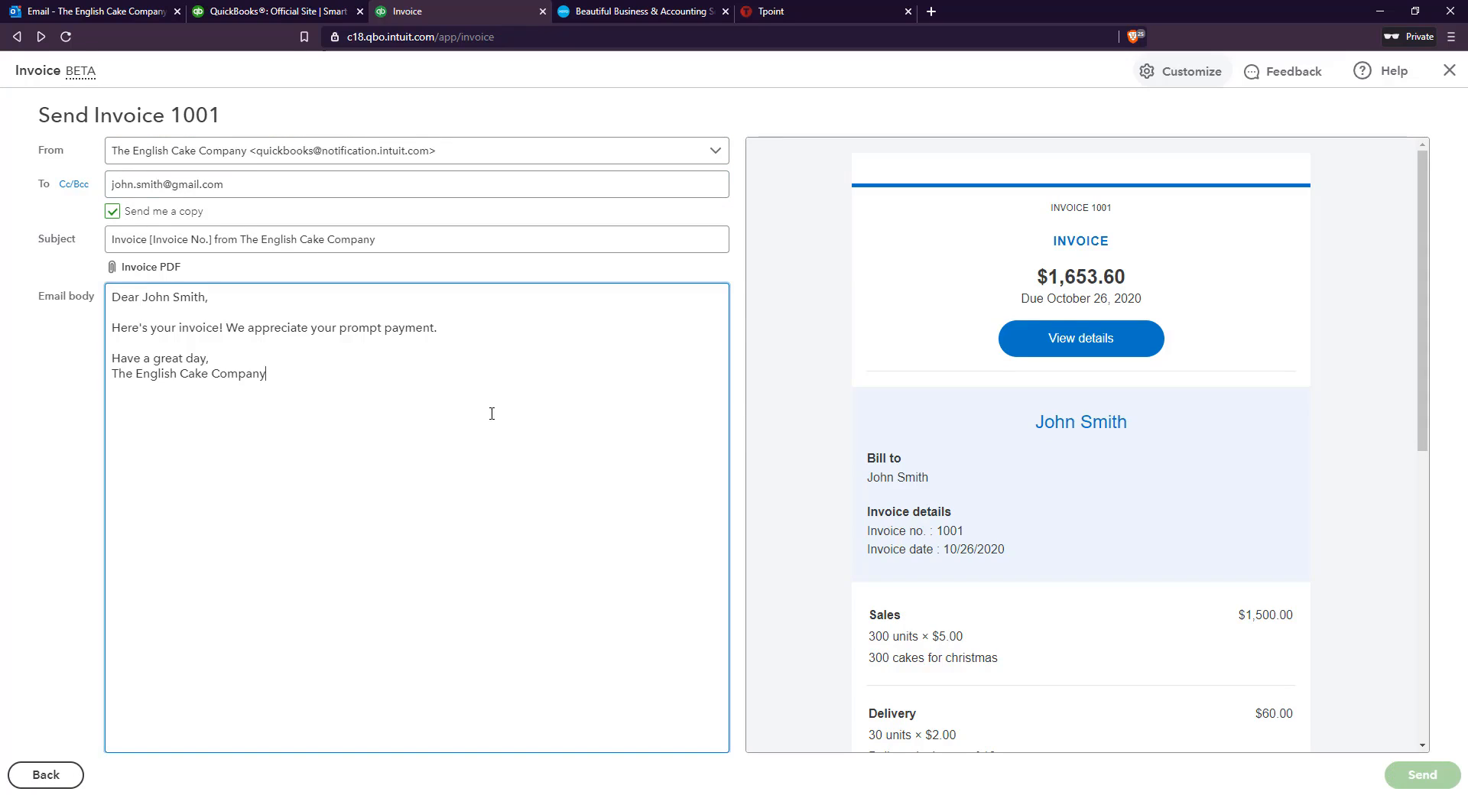
Switch to Outlook, open the "Invoice 1001 from The English Cake Company" email and read through the invoice in it
{"action": "left_click", "coordinate": [114, 11]}
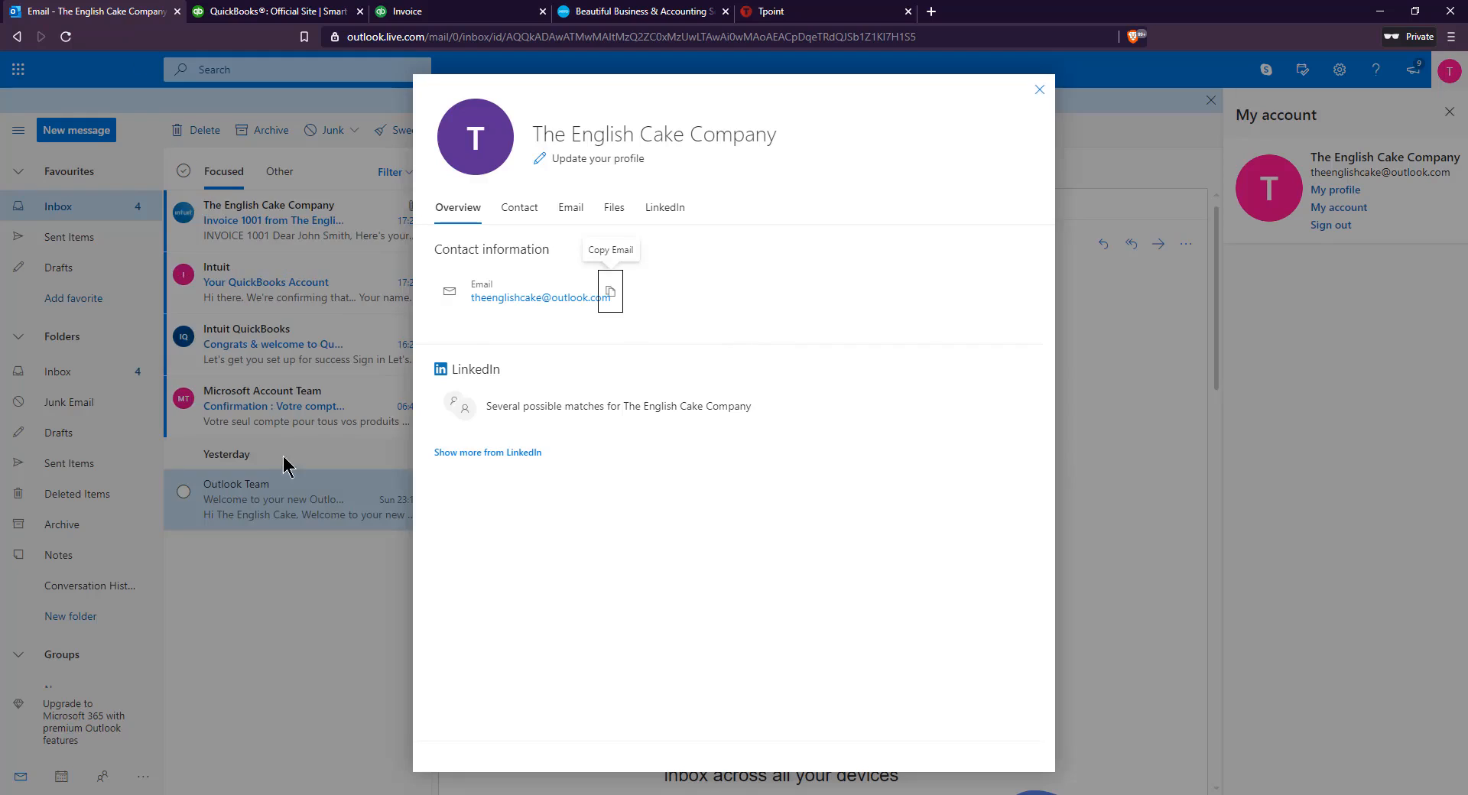
{"action": "left_click", "coordinate": [308, 347]}
{"action": "left_click", "coordinate": [261, 223]}
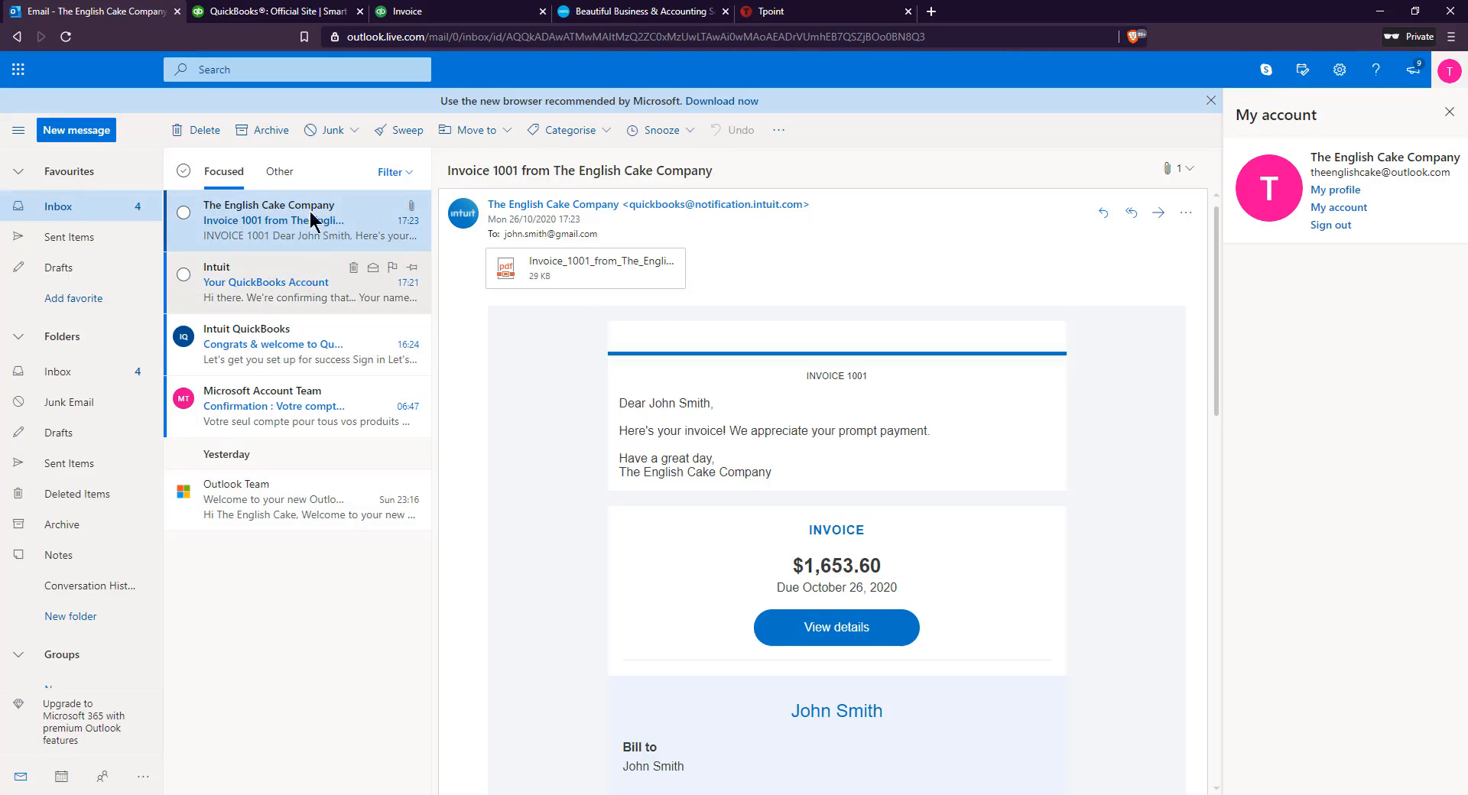
{"action": "scroll", "coordinate": [552, 374], "scroll_direction": "down", "scroll_amount": 1}
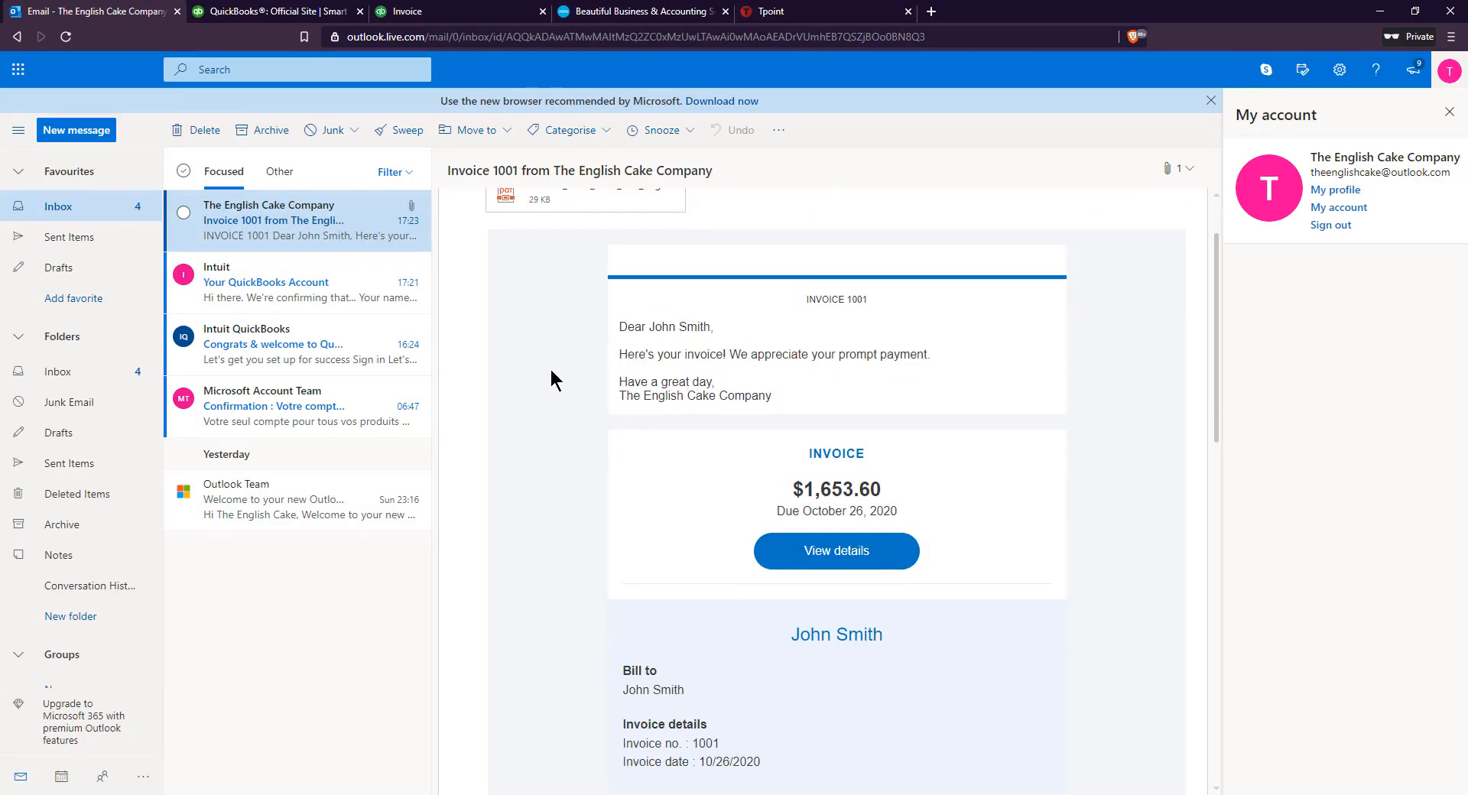
{"action": "scroll", "coordinate": [552, 379], "scroll_direction": "up", "scroll_amount": 2}
{"action": "scroll", "coordinate": [594, 420], "scroll_direction": "down", "scroll_amount": 10}
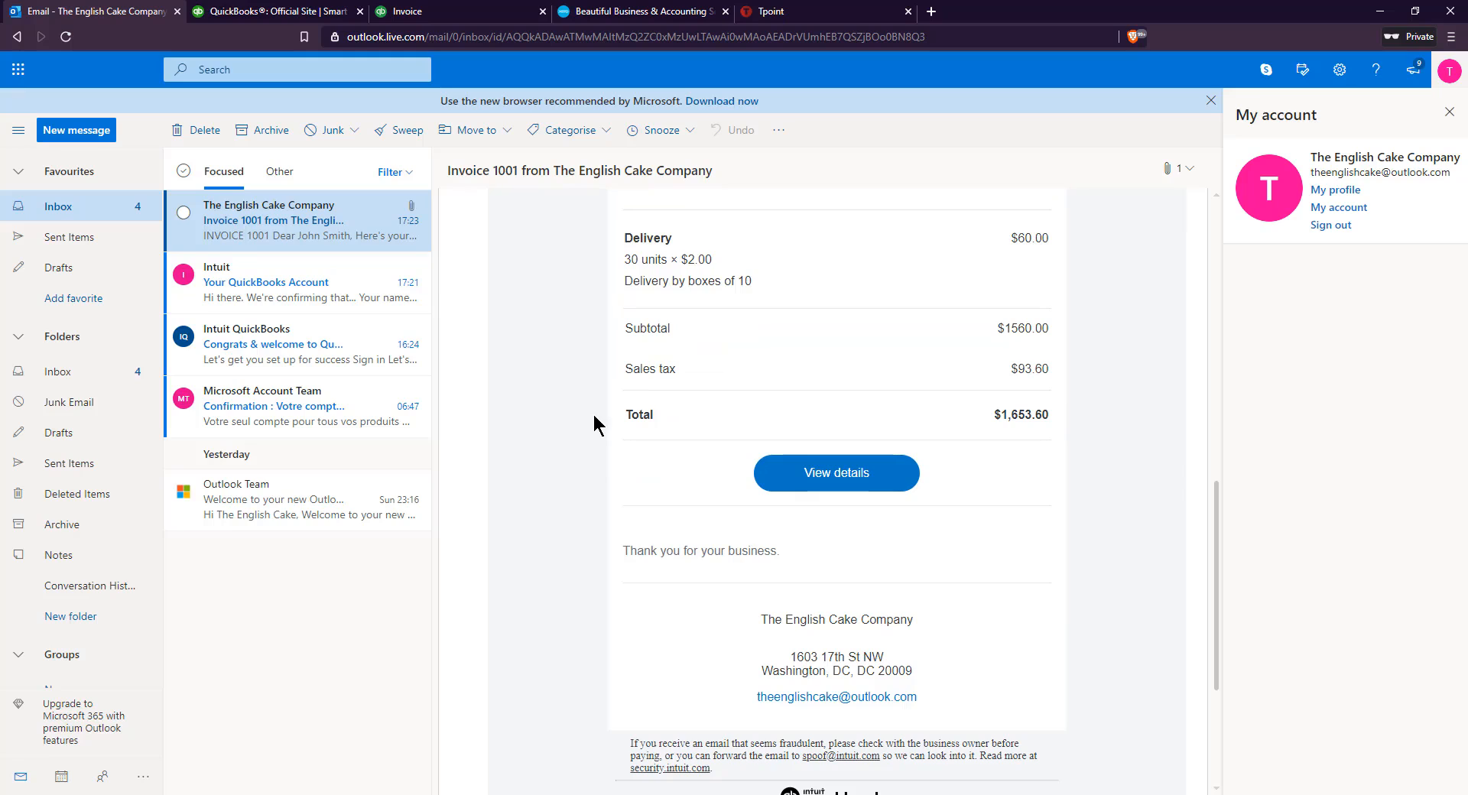
{"action": "scroll", "coordinate": [594, 424], "scroll_direction": "up", "scroll_amount": 10}
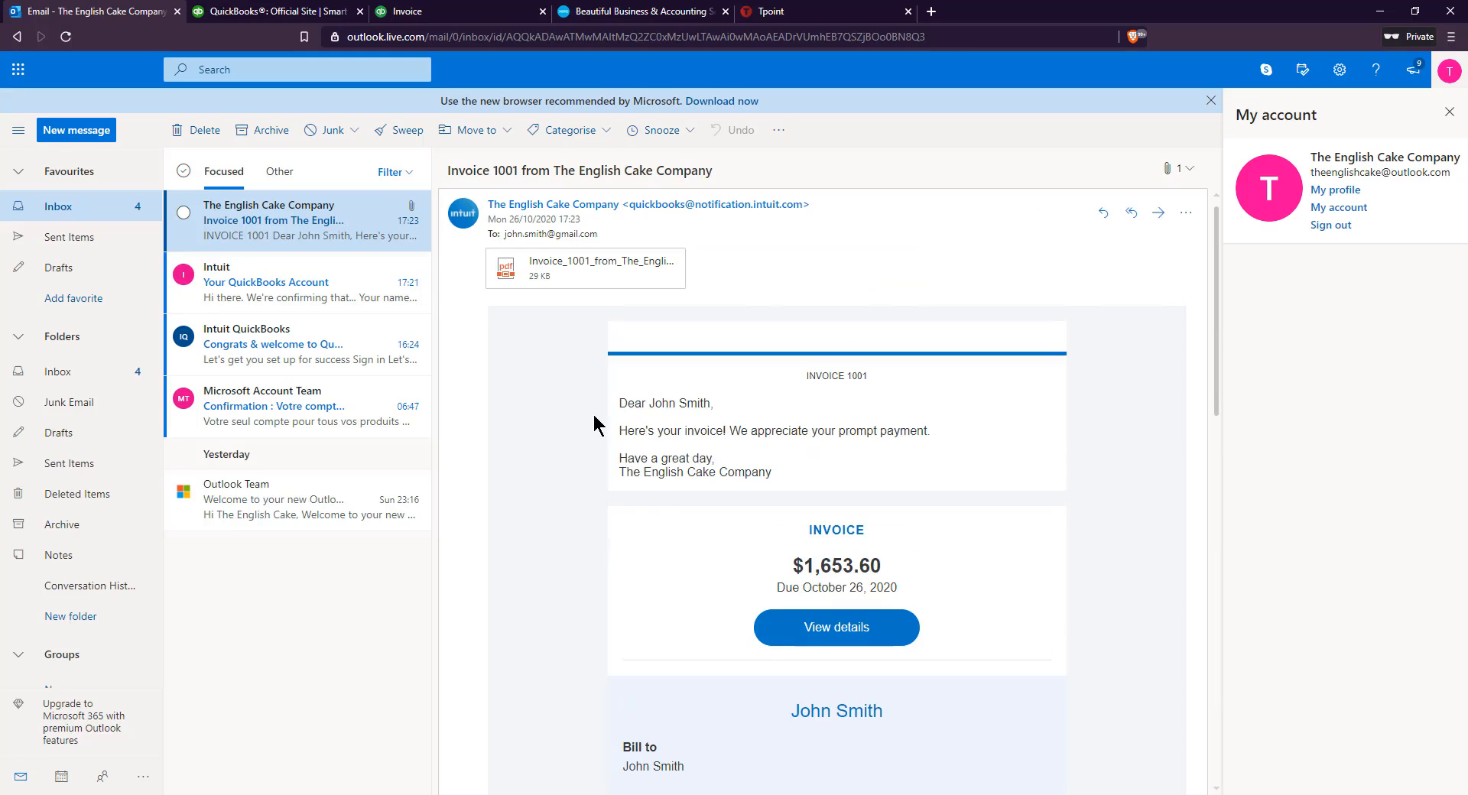
Open the email's attached invoice PDF and examine its company details, line items and totals
{"action": "left_click", "coordinate": [550, 268]}
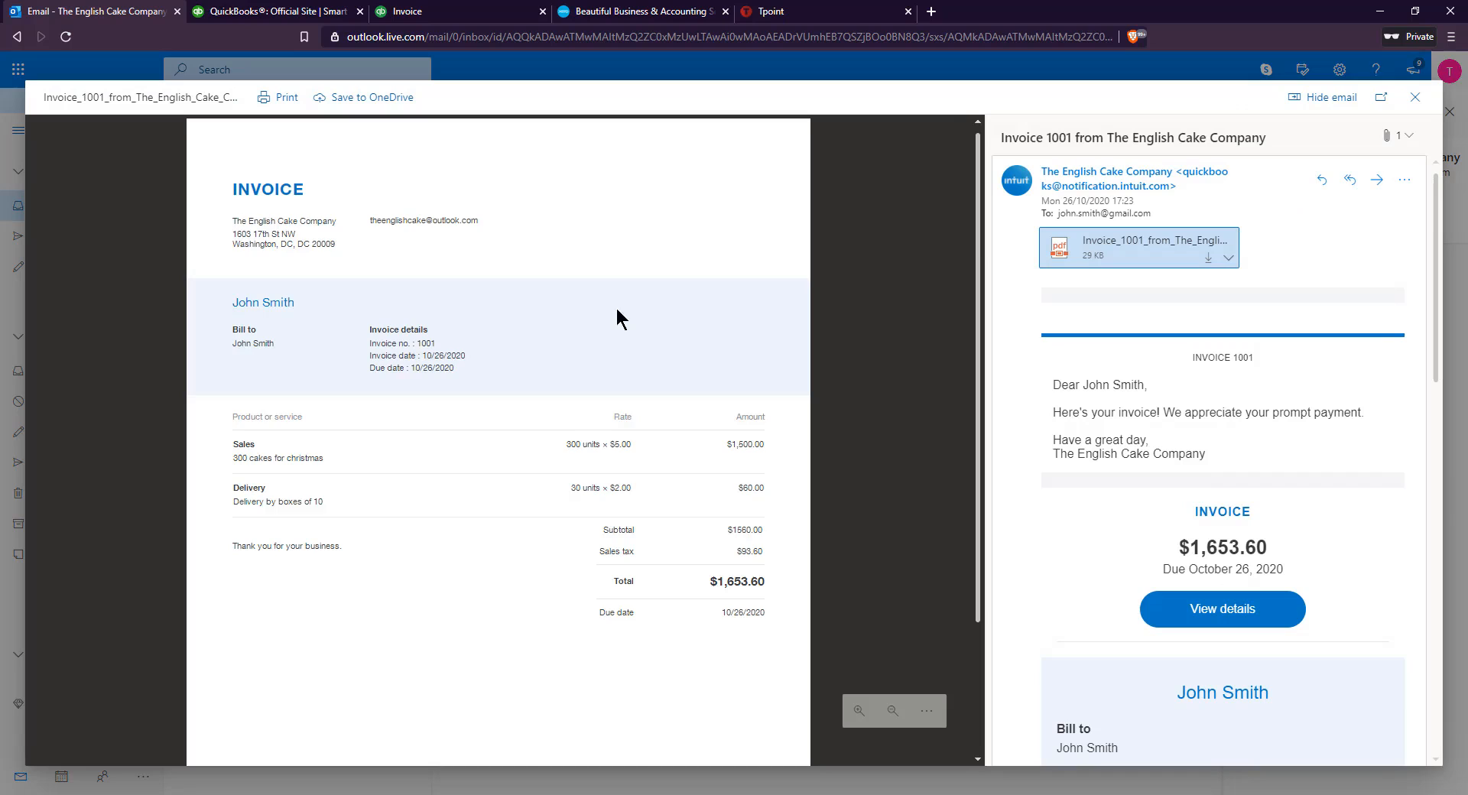
{"action": "scroll", "coordinate": [518, 328], "scroll_direction": "down", "scroll_amount": 2}
{"action": "scroll", "coordinate": [540, 425], "scroll_direction": "up", "scroll_amount": 2}
{"action": "scroll", "coordinate": [518, 493], "scroll_direction": "down", "scroll_amount": 2}
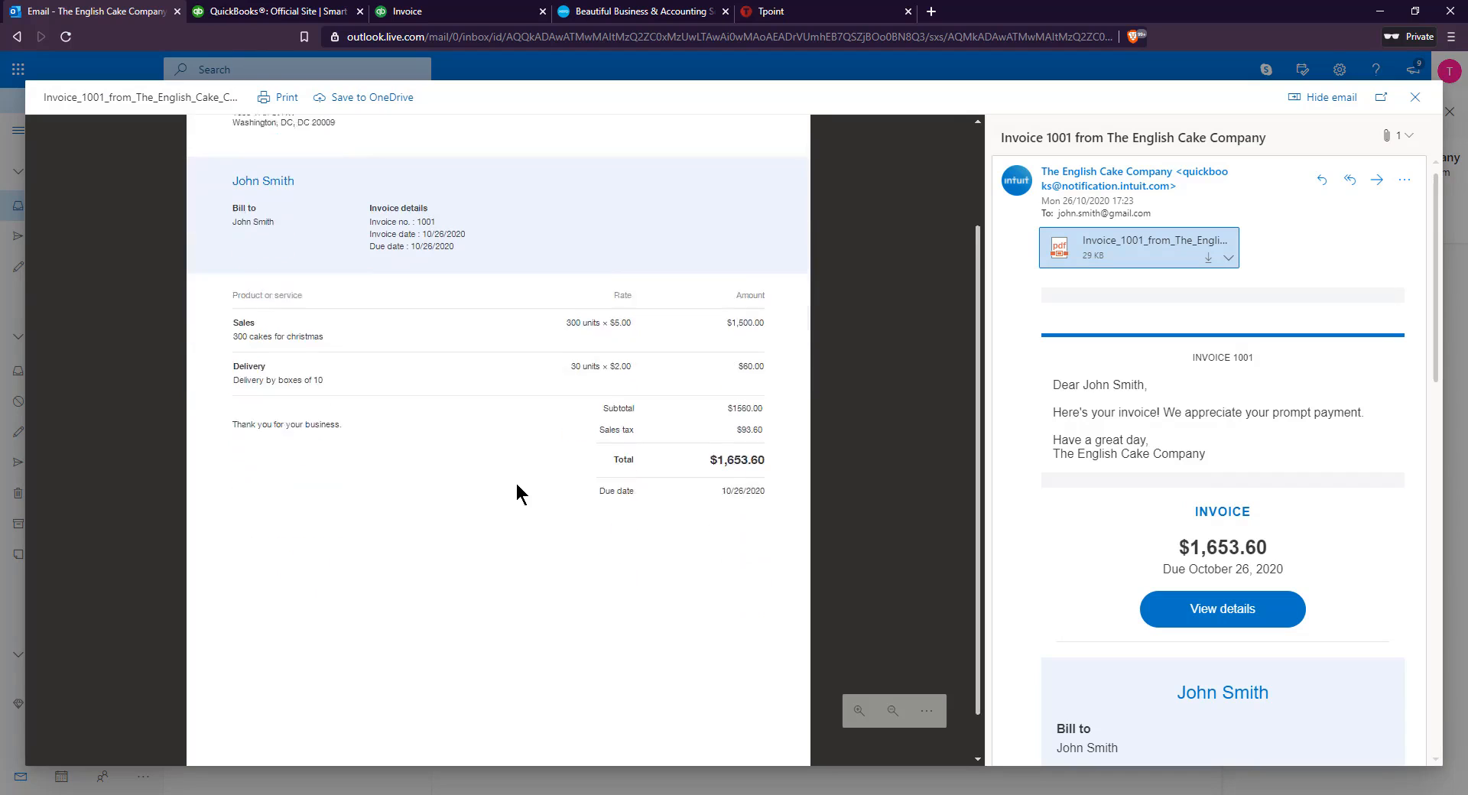
{"action": "scroll", "coordinate": [518, 493], "scroll_direction": "up", "scroll_amount": 2}
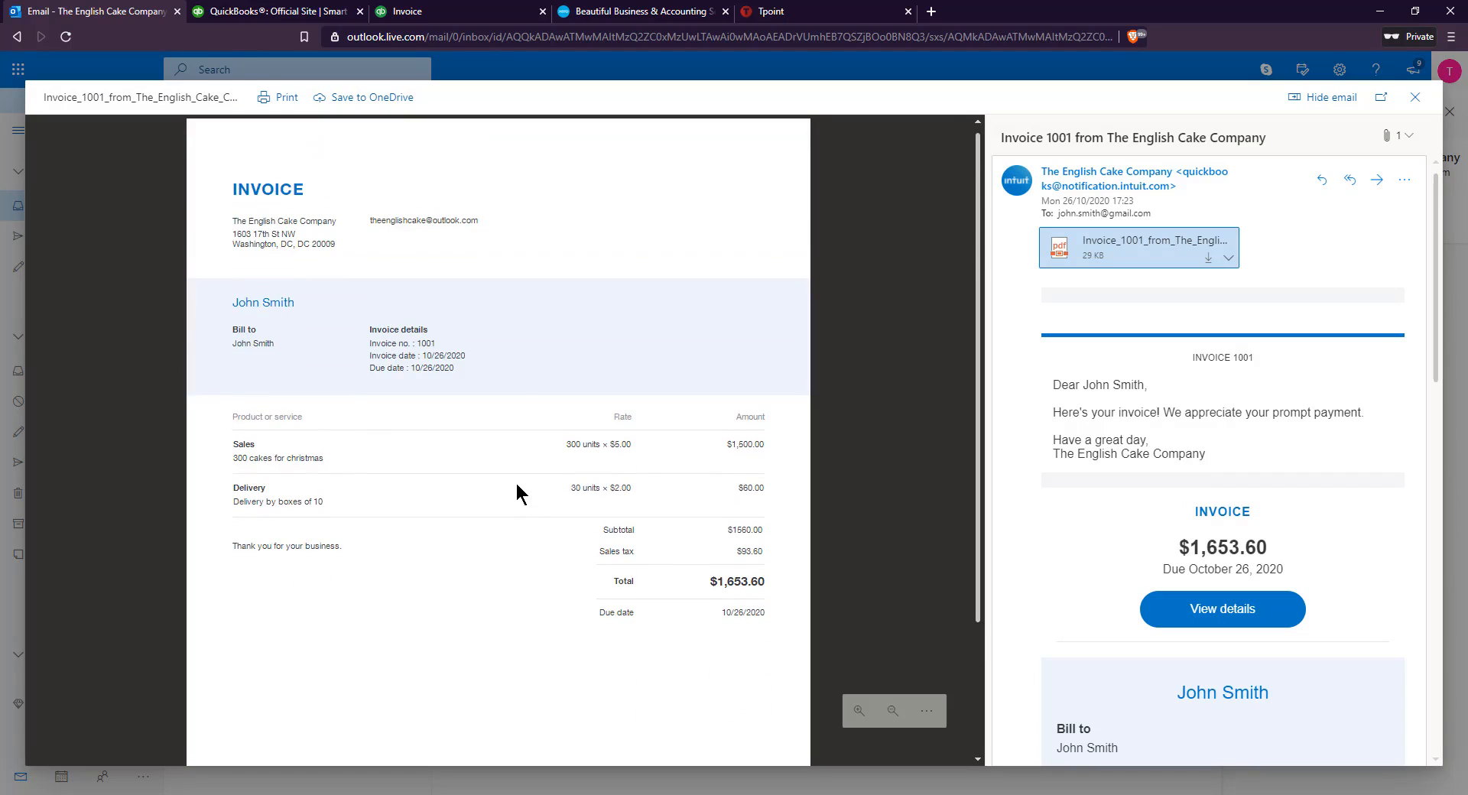
{"action": "left_click", "coordinate": [6, 446]}
Switch back to QuickBooks and open the not-yet-due invoices from the dashboard's business overview
{"action": "left_click", "coordinate": [453, 10]}
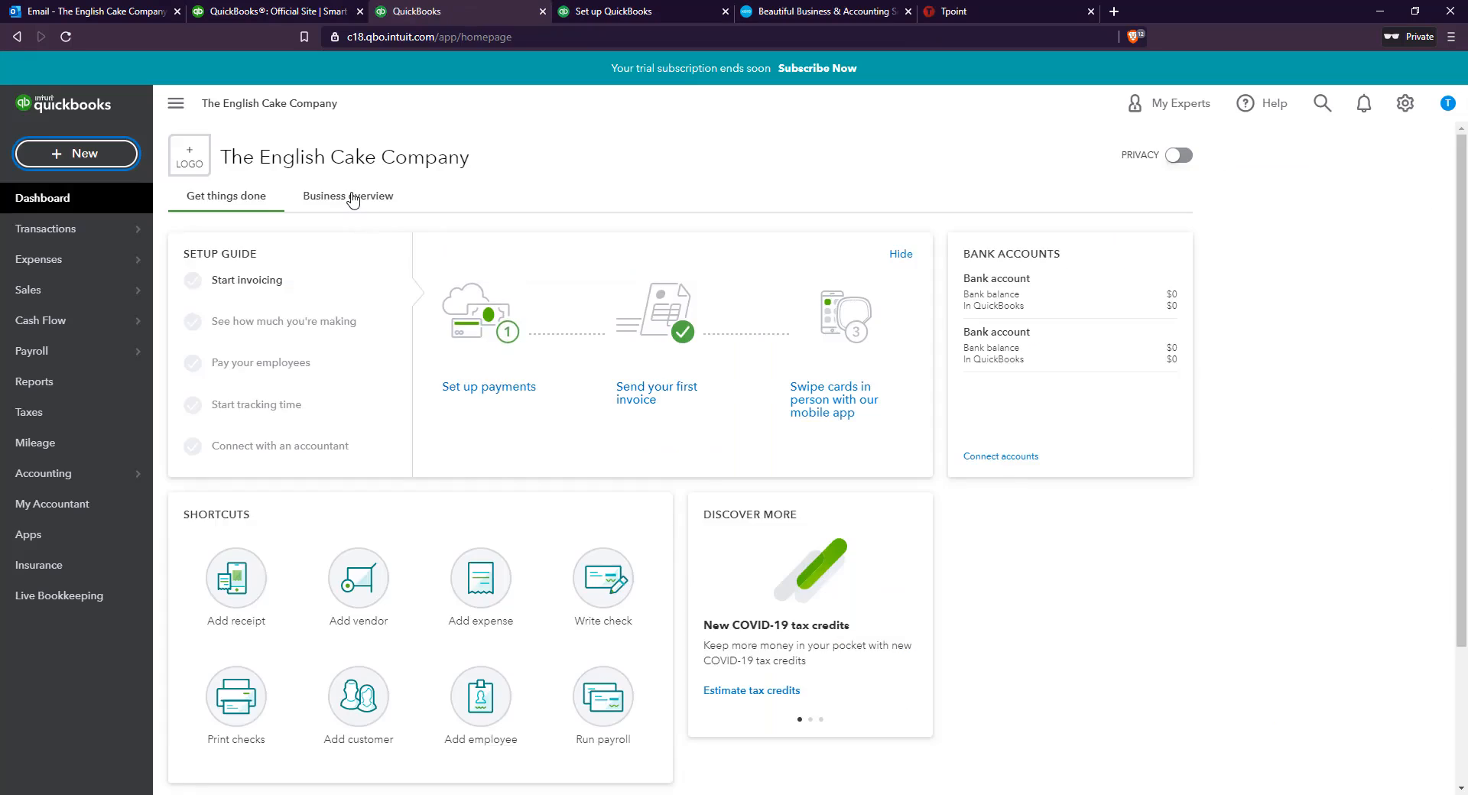
{"action": "left_click", "coordinate": [352, 199]}
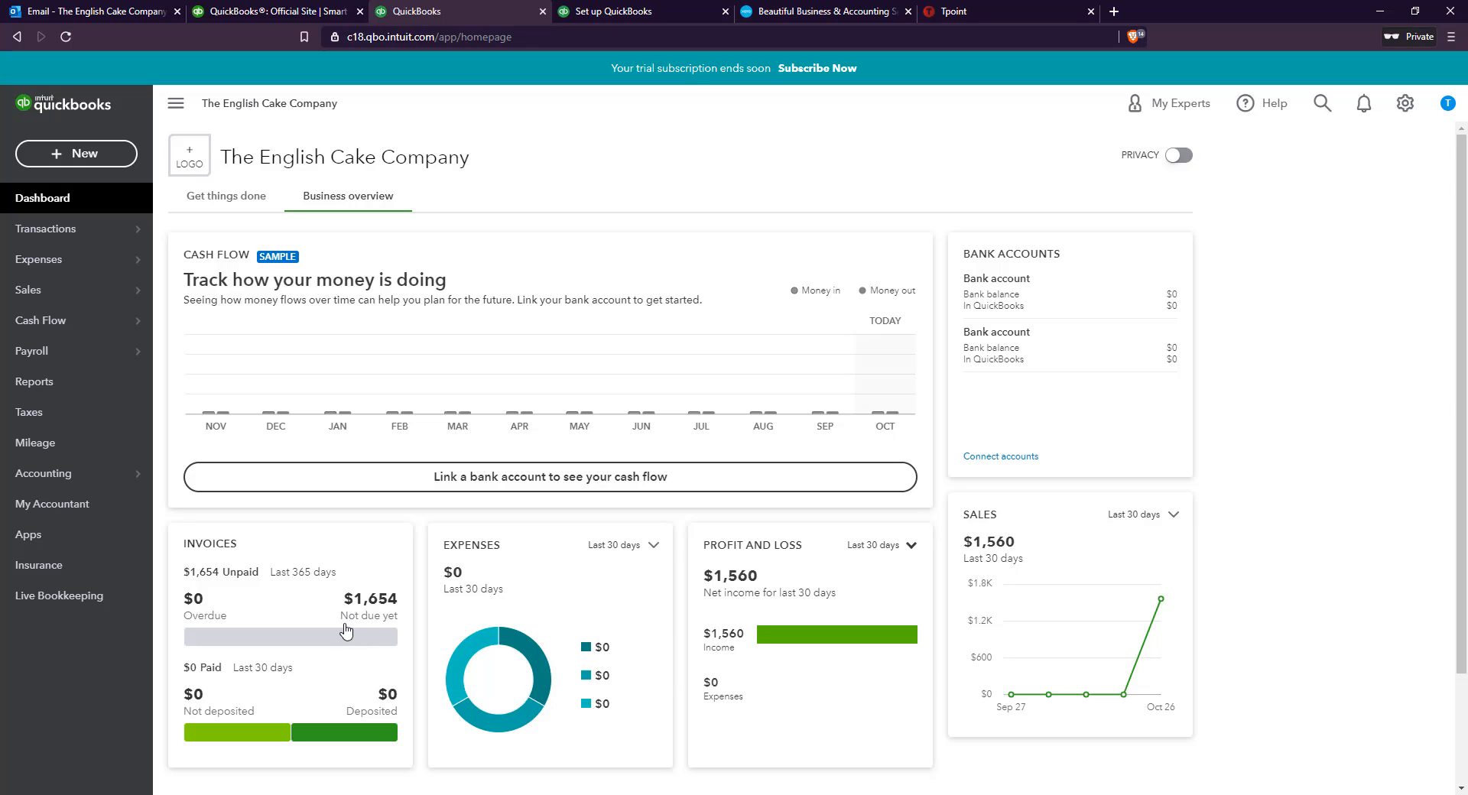
{"action": "left_click", "coordinate": [379, 598]}
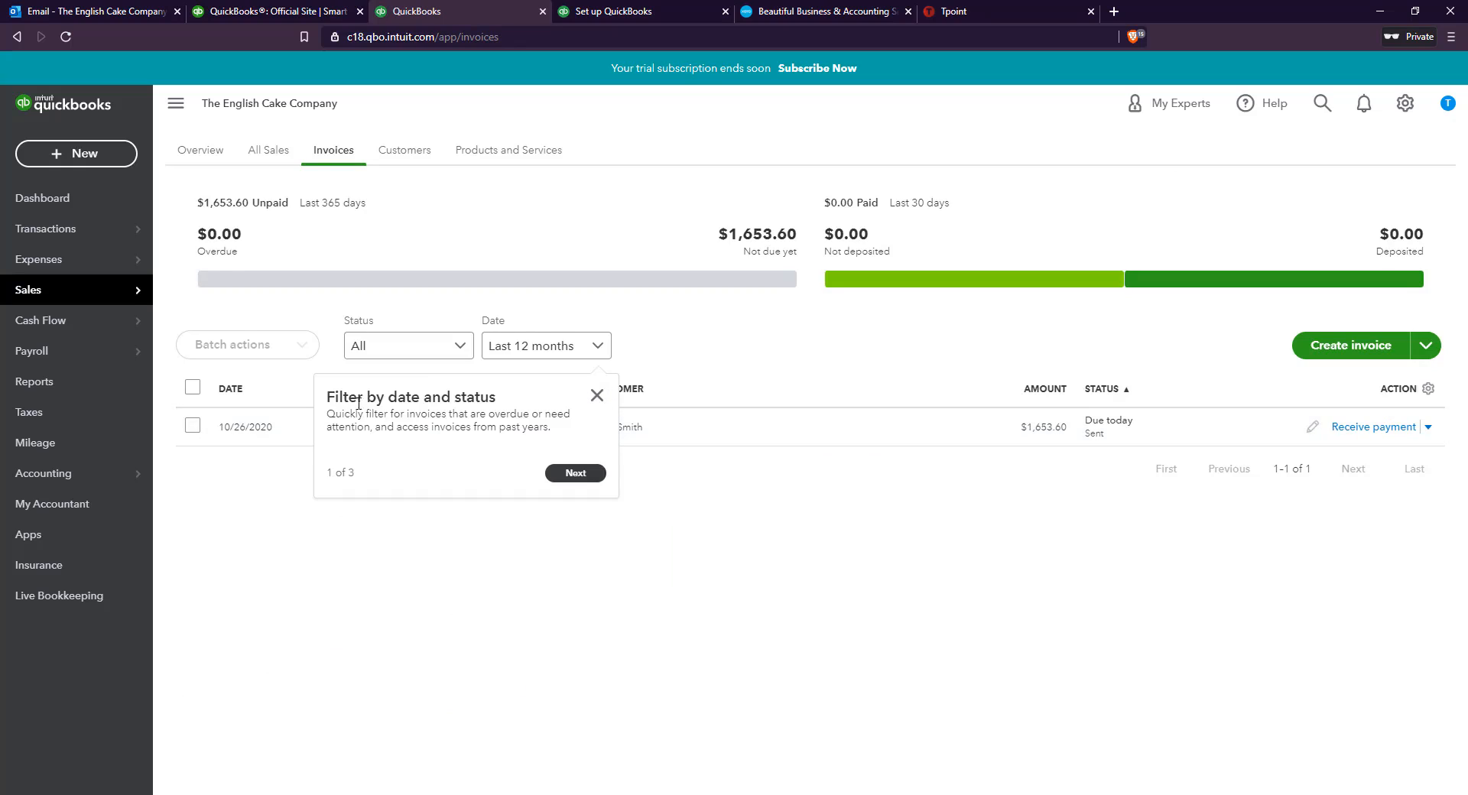
Go through the introductory tips on filtering, table views and invoice history, and finish the tour
{"action": "left_click", "coordinate": [583, 473]}
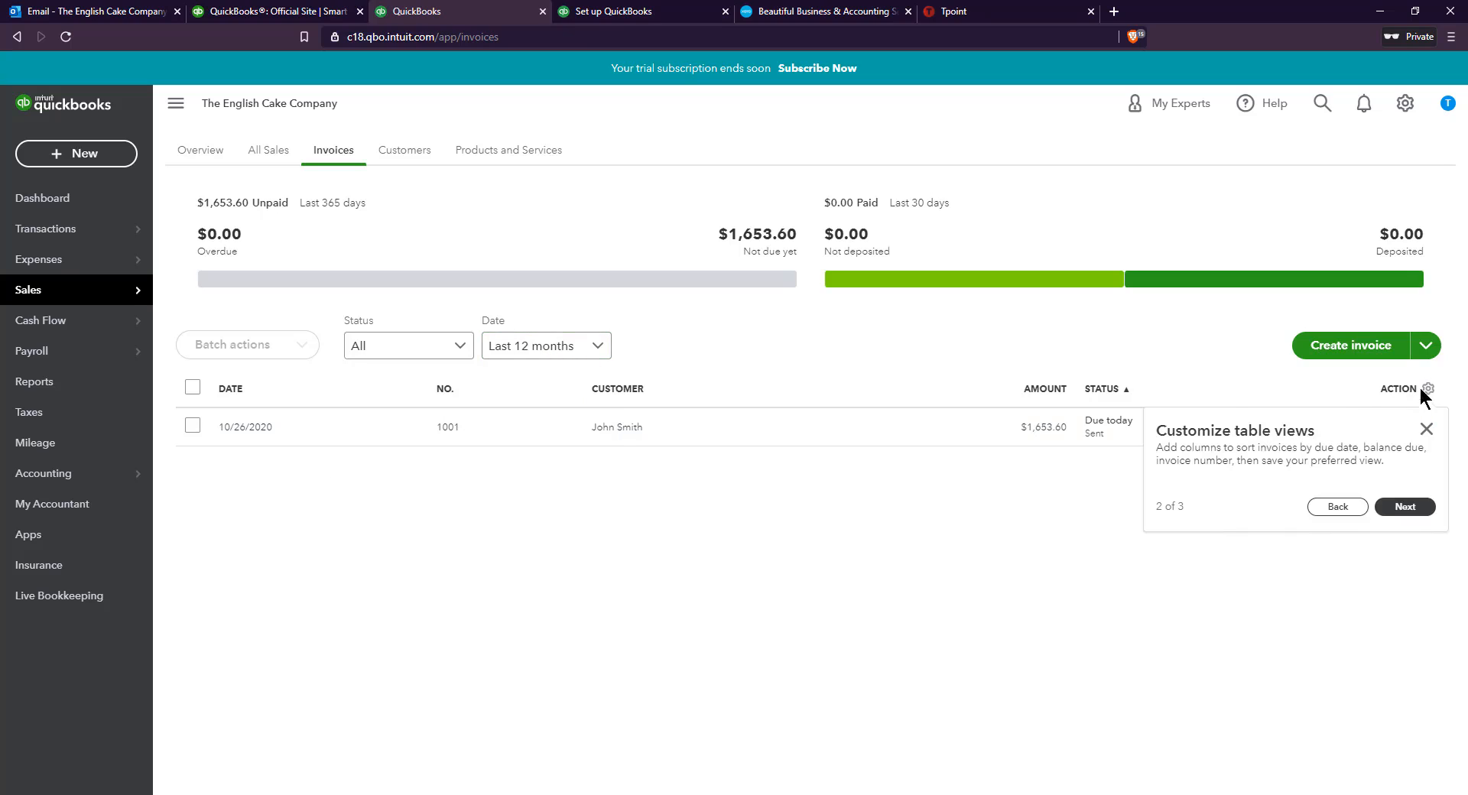
{"action": "left_click", "coordinate": [1405, 506]}
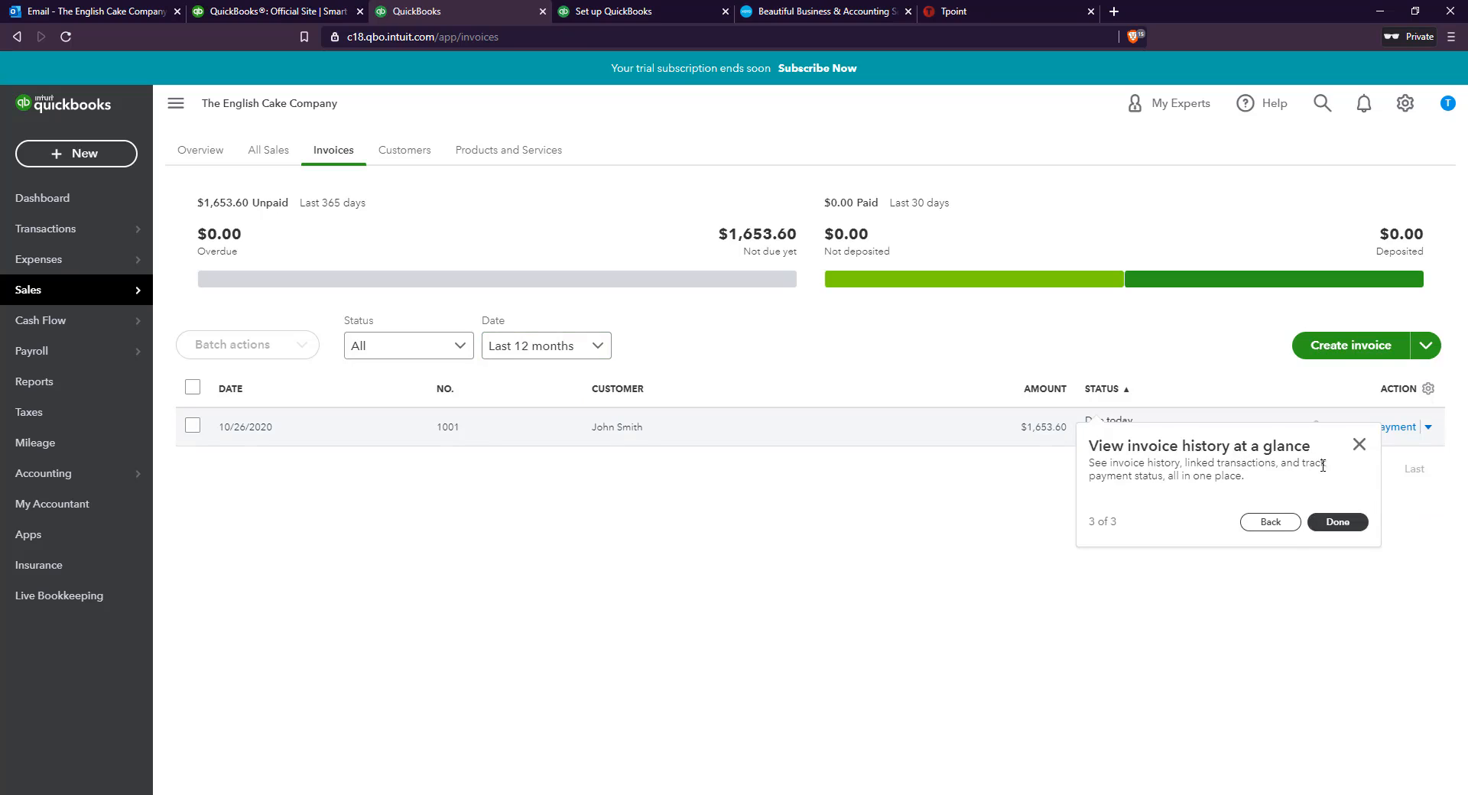
{"action": "left_click", "coordinate": [1348, 525]}
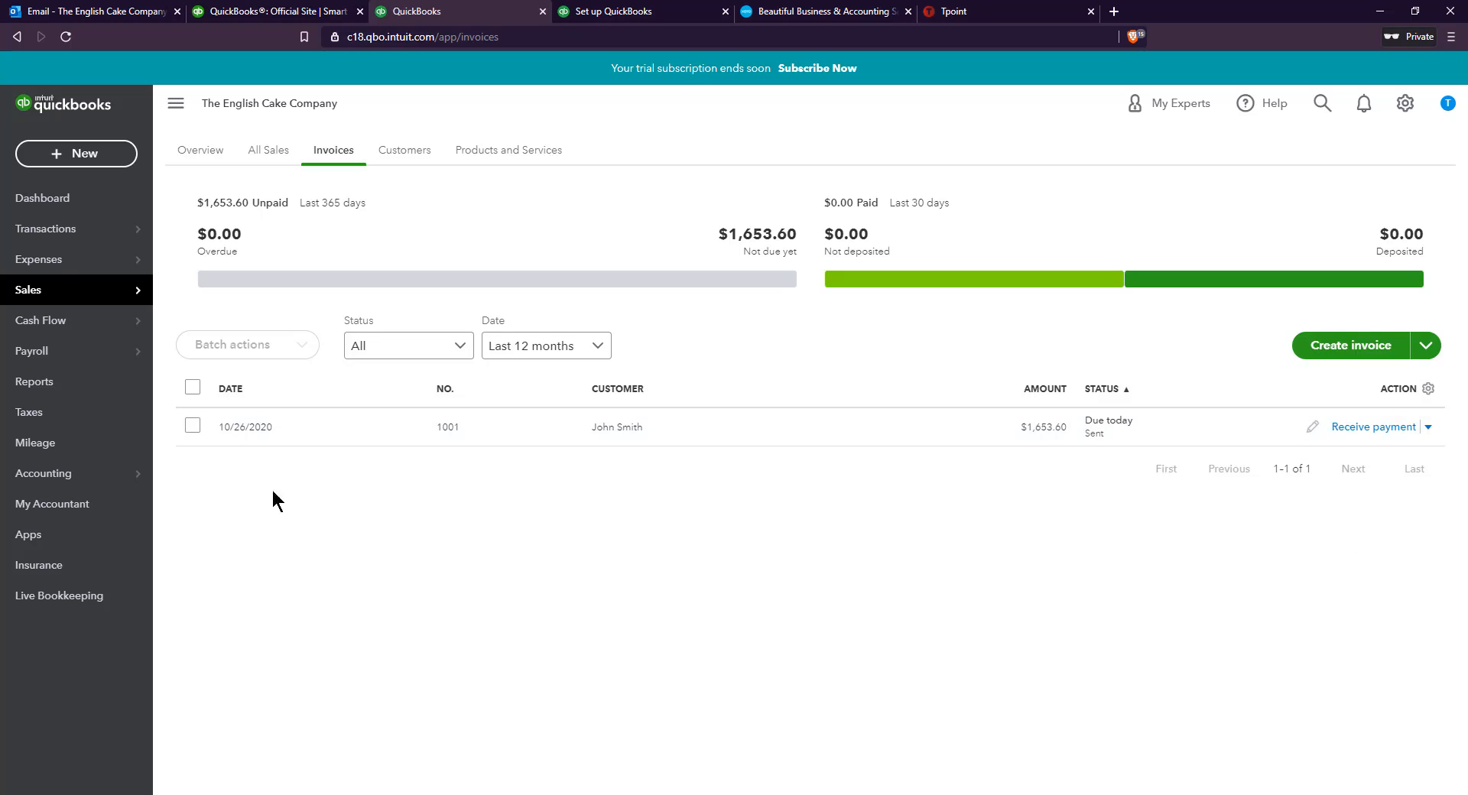
Create a new expense with the ingredient supplier as payee and Undeposited Funds as the payment account
{"action": "left_click", "coordinate": [84, 154]}
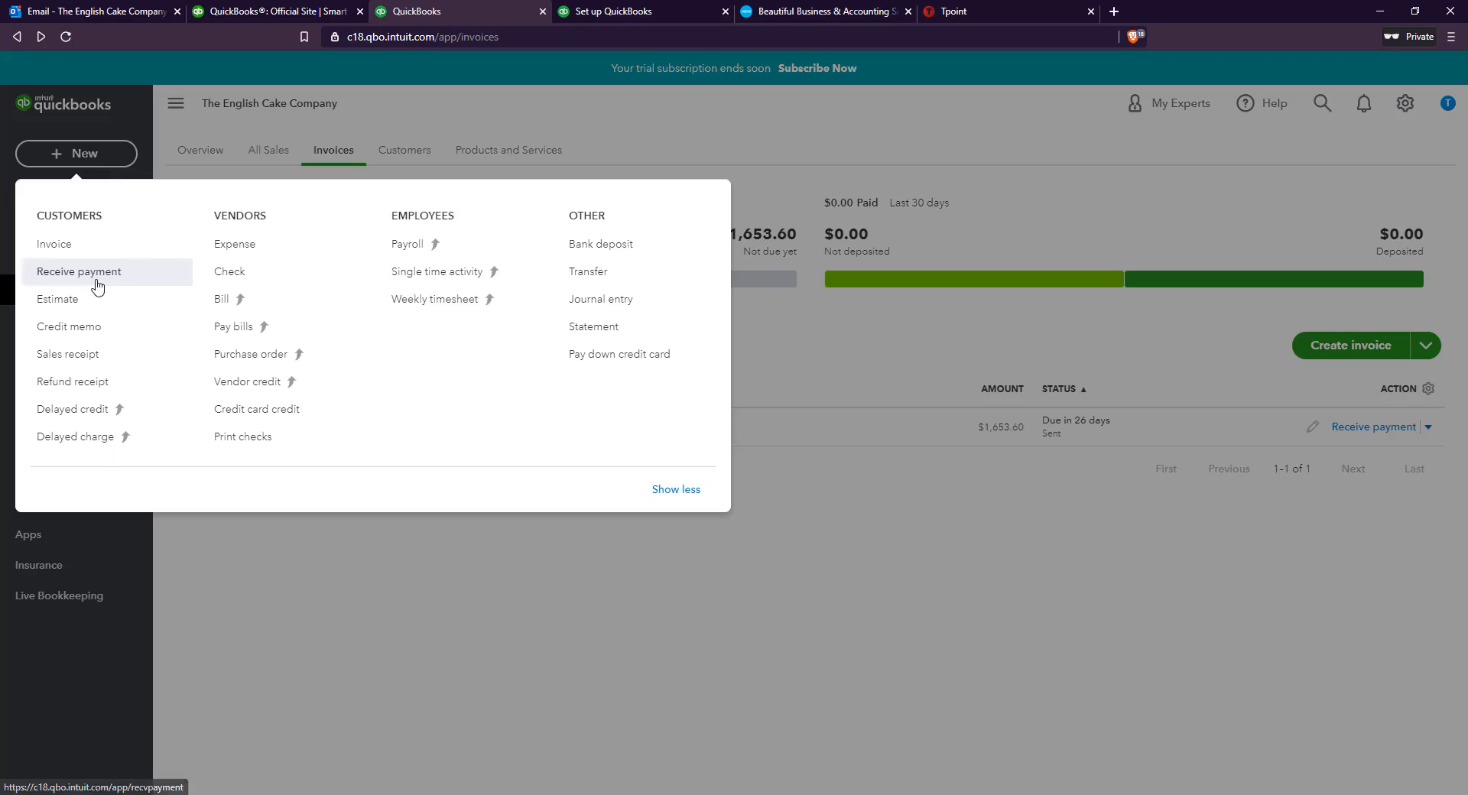
{"action": "left_click", "coordinate": [267, 248]}
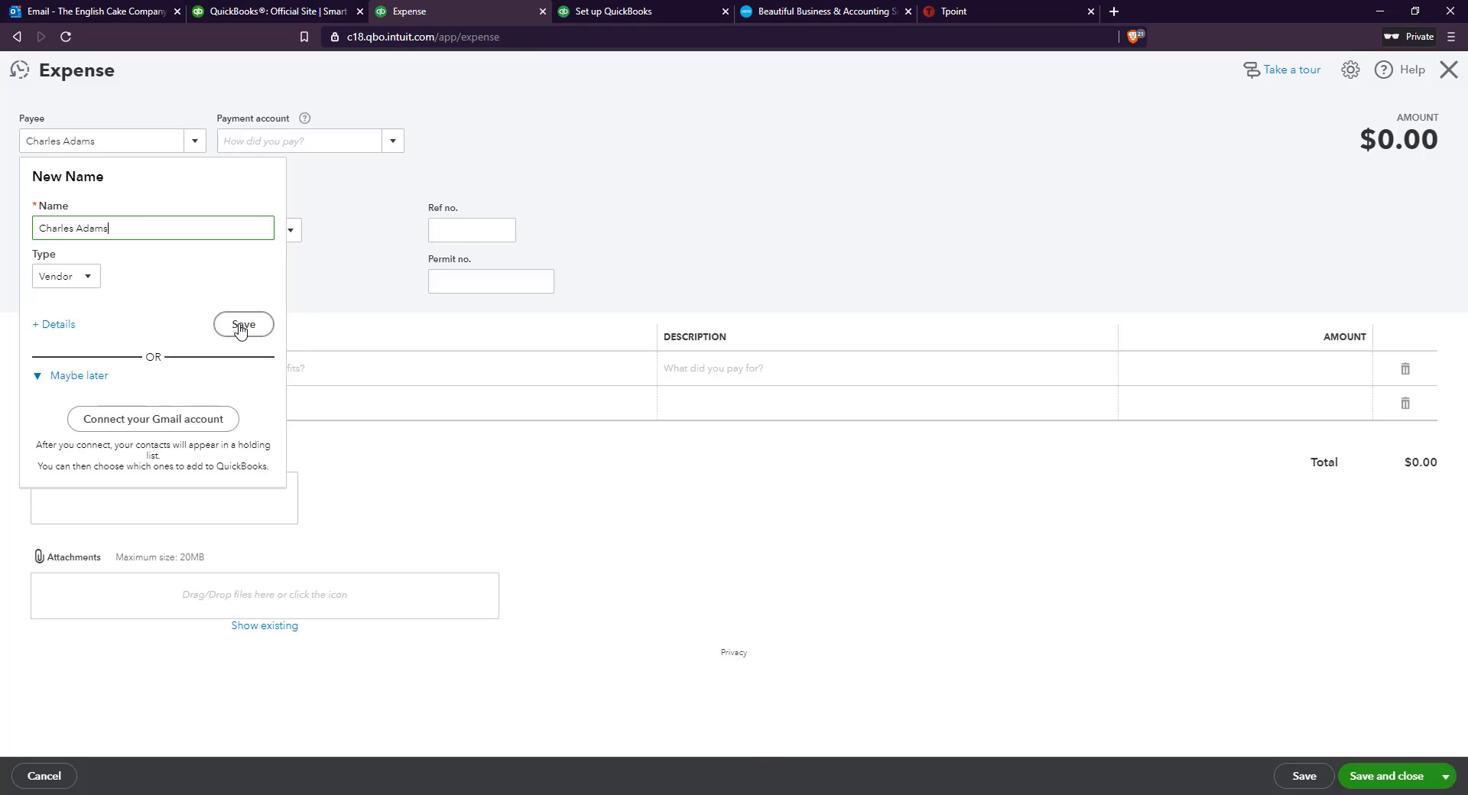
{"action": "left_click", "coordinate": [241, 325]}
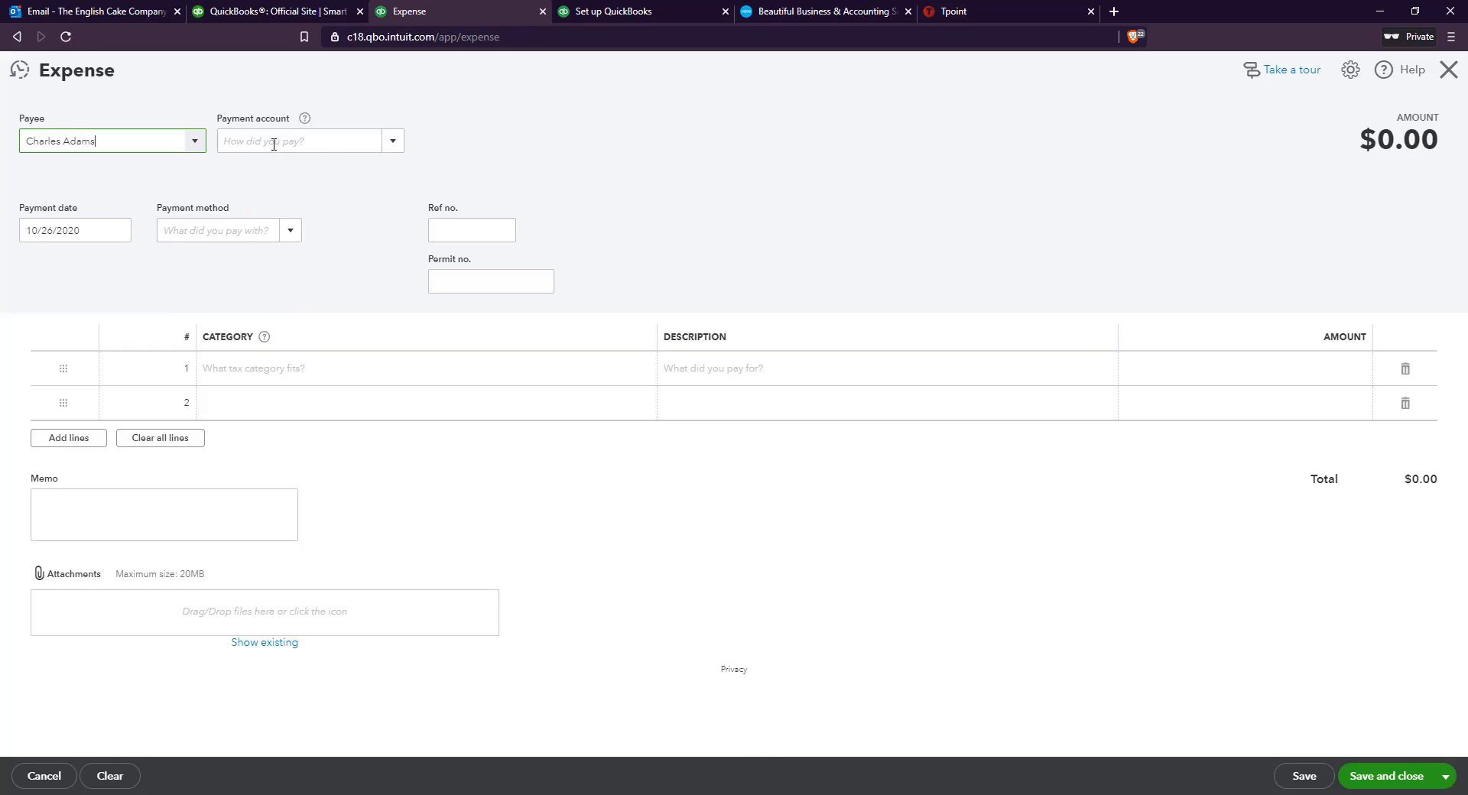
{"action": "left_click", "coordinate": [393, 142]}
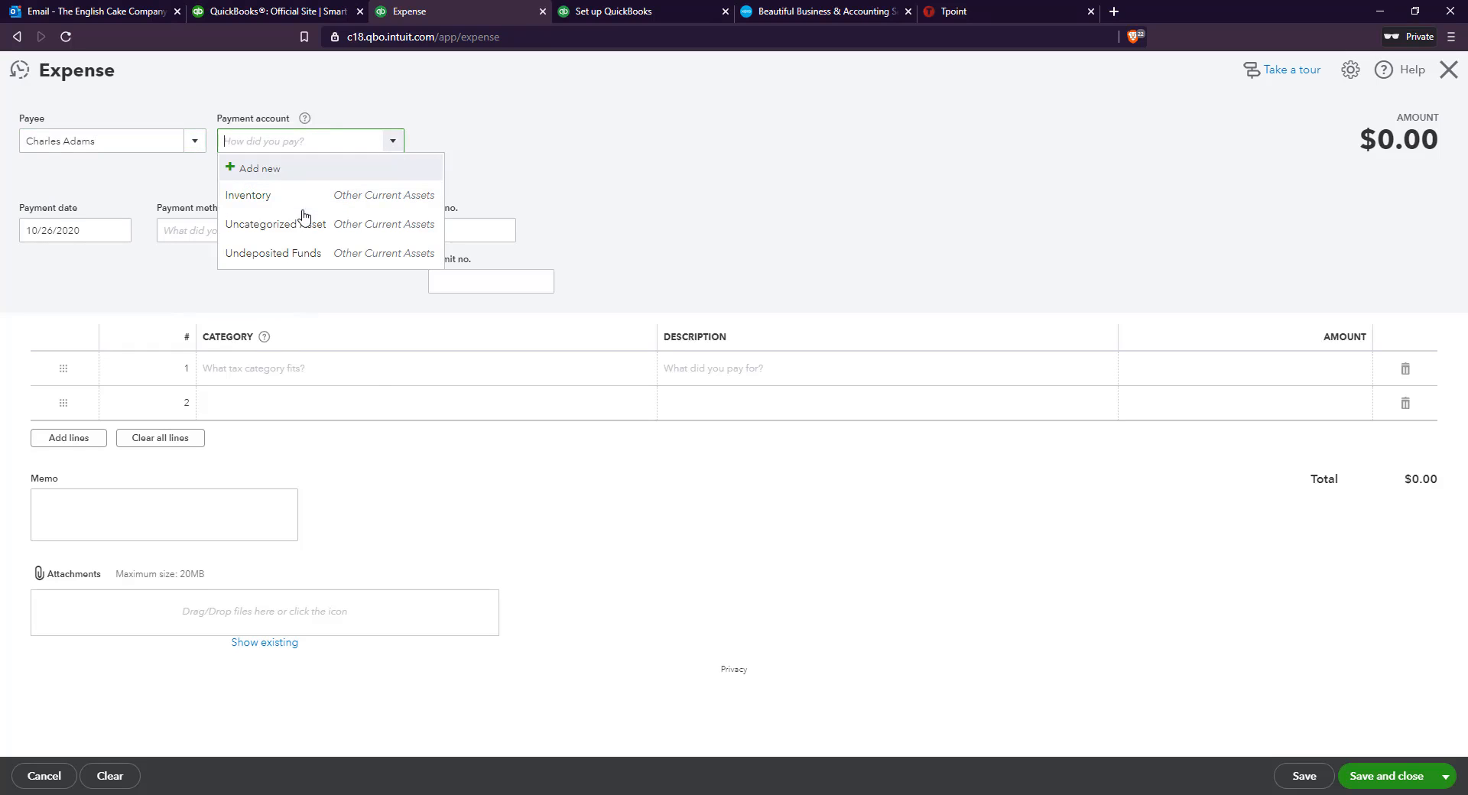
{"action": "left_click", "coordinate": [308, 257]}
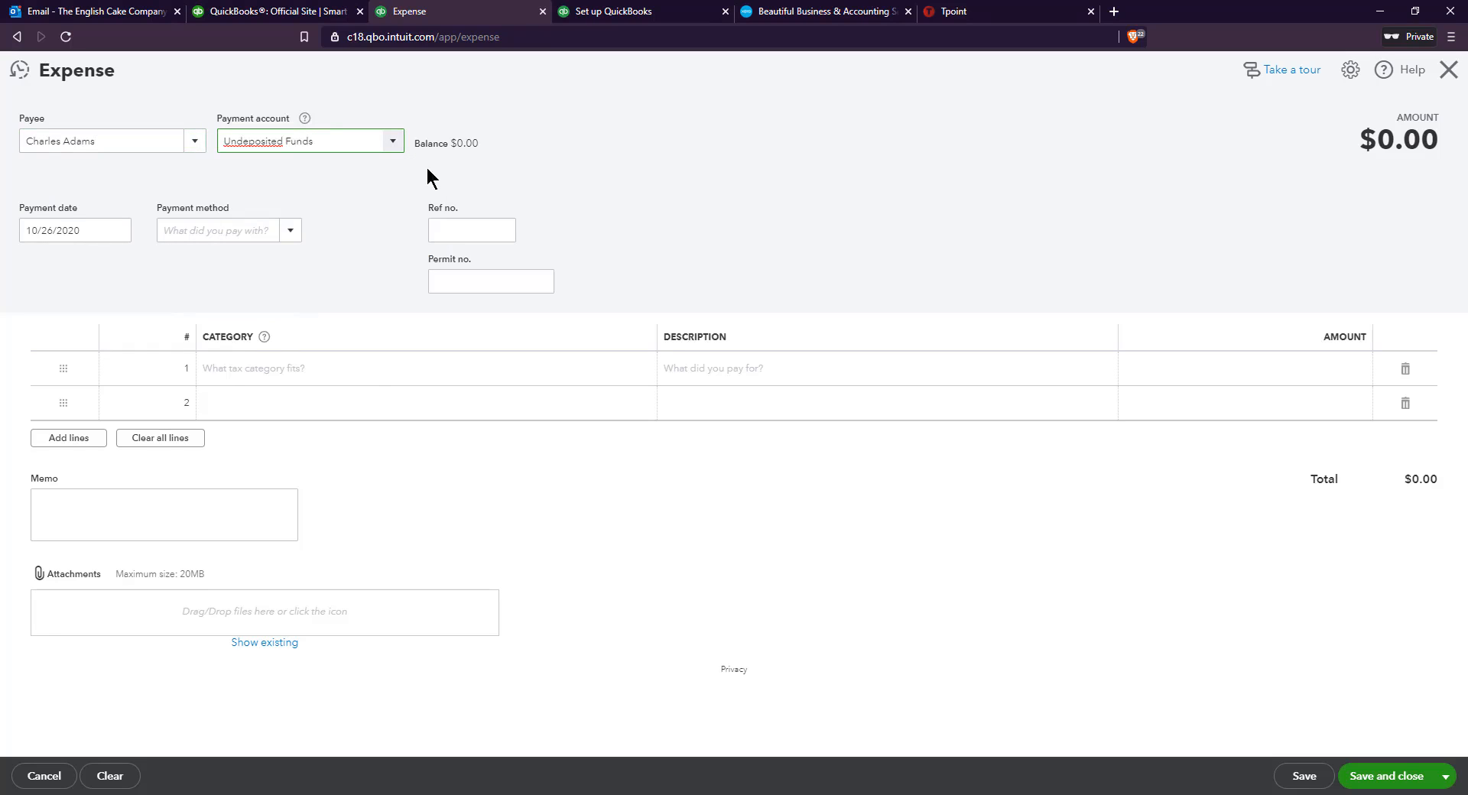
Set the expense's payment date to 12/30/2020 and the payment method to Cash
{"action": "left_click", "coordinate": [117, 229]}
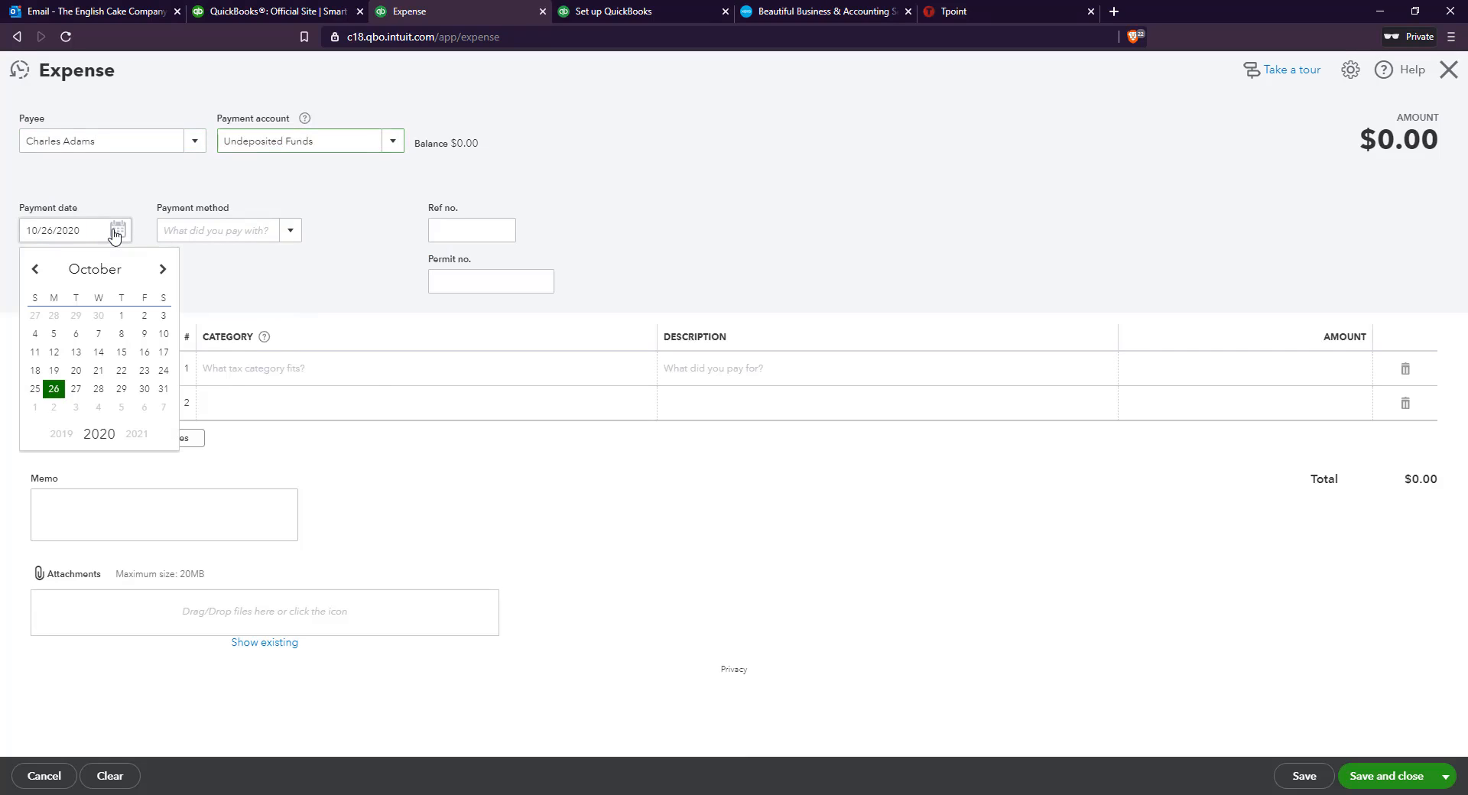
{"action": "left_click", "coordinate": [163, 270]}
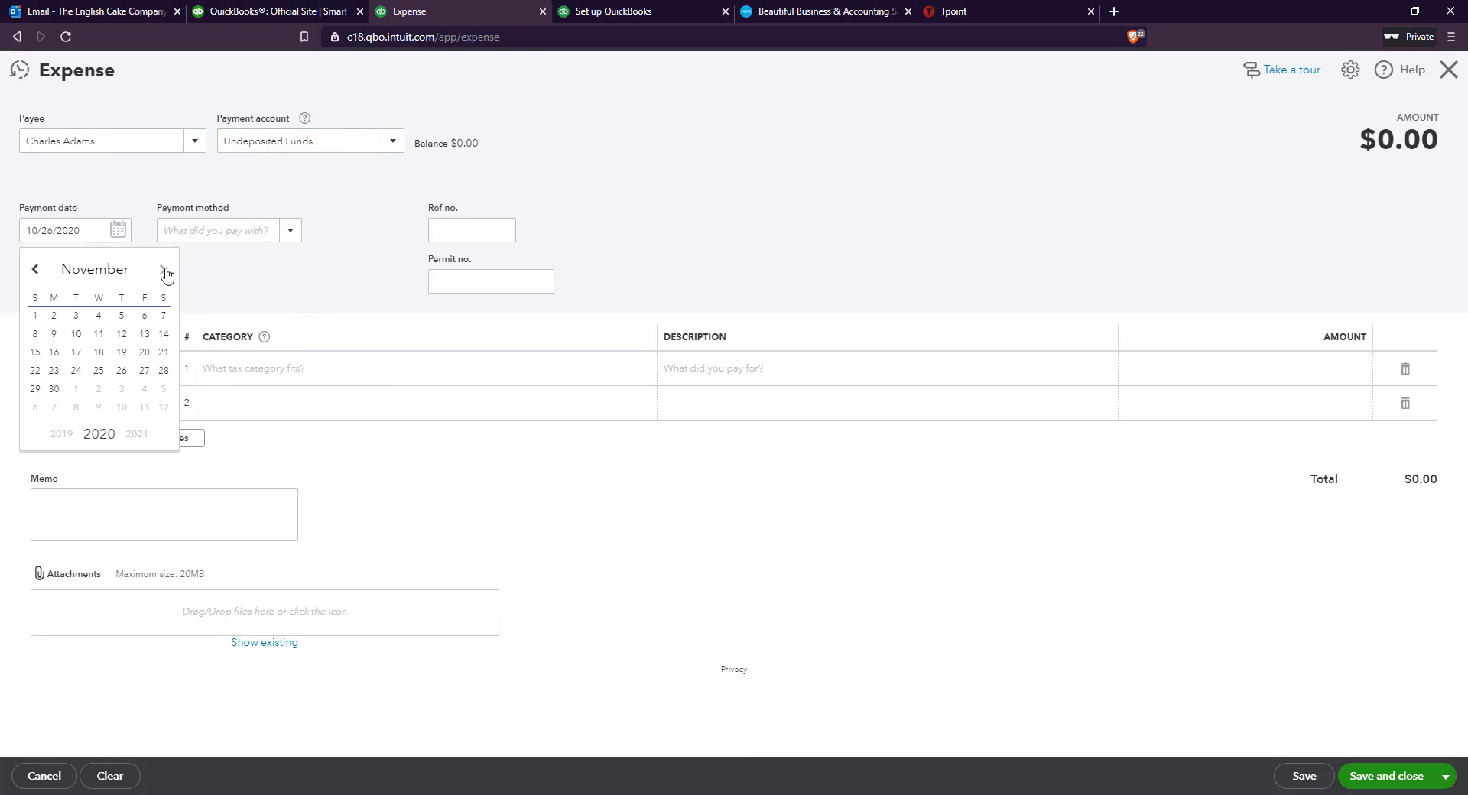
{"action": "left_click", "coordinate": [169, 269]}
{"action": "left_click", "coordinate": [98, 390]}
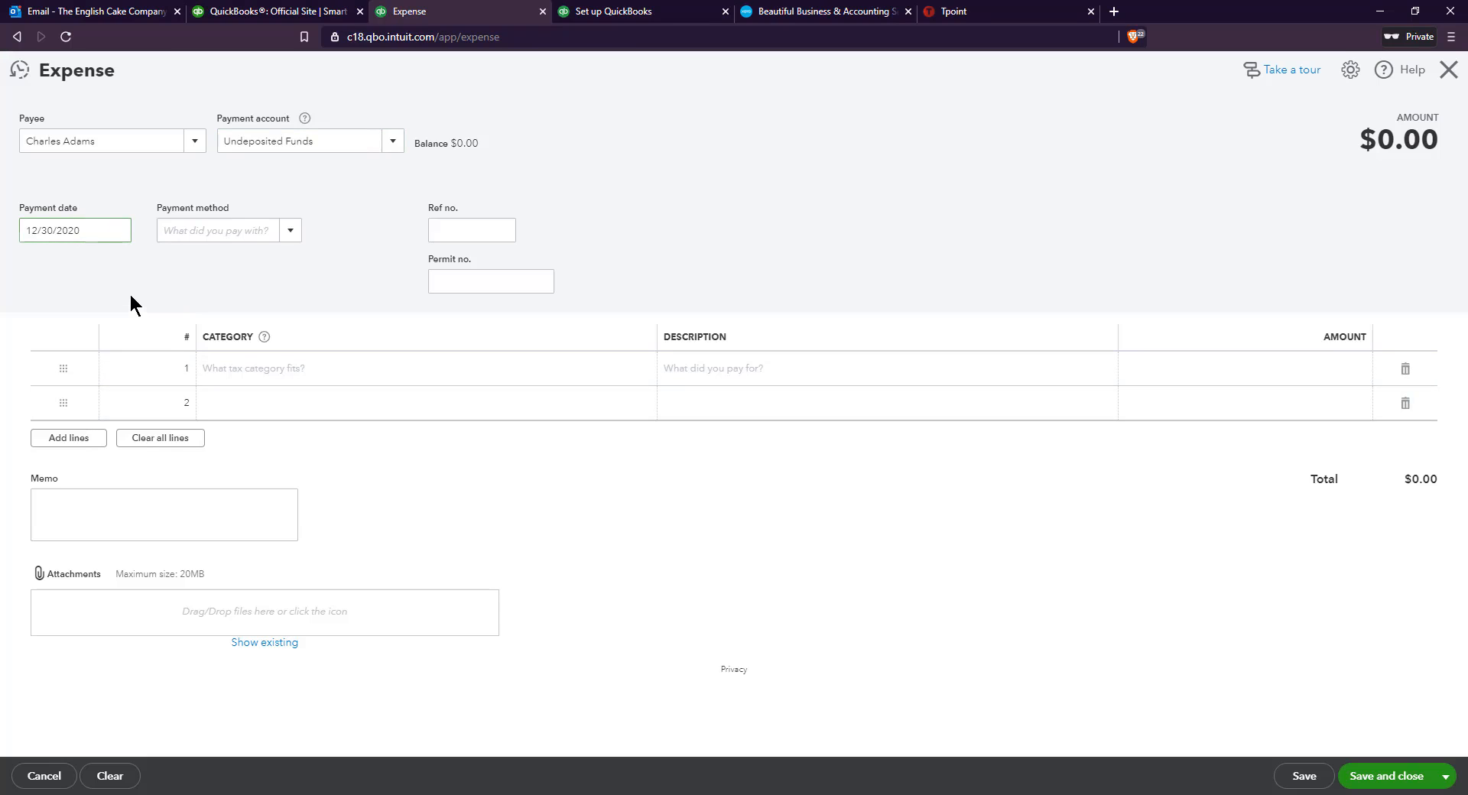
{"action": "left_click", "coordinate": [220, 230]}
{"action": "left_click", "coordinate": [221, 293]}
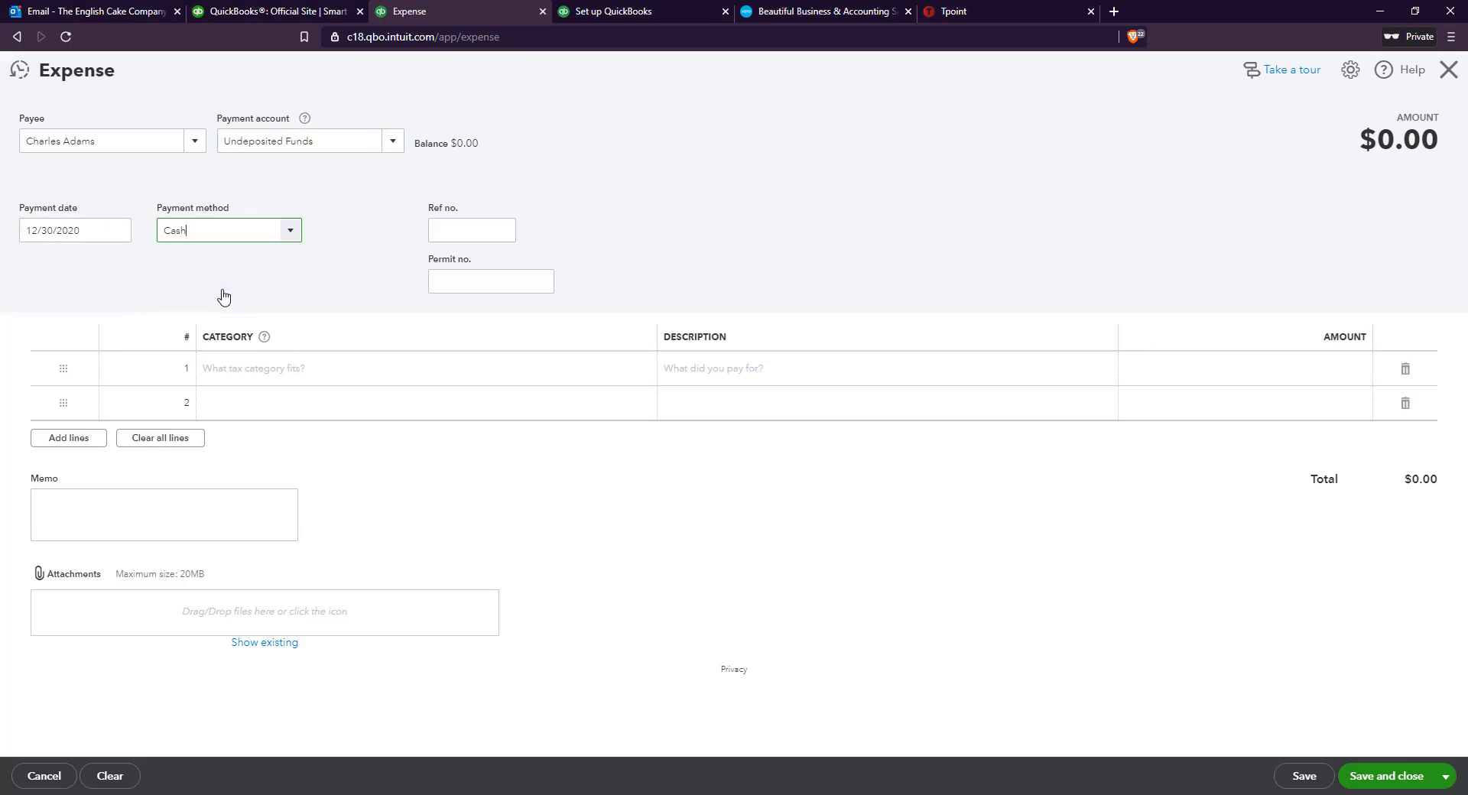
Categorize the first expense line as Cost of Goods Sold and describe it as "Ingredients for the cakes"
{"action": "left_click", "coordinate": [325, 367]}
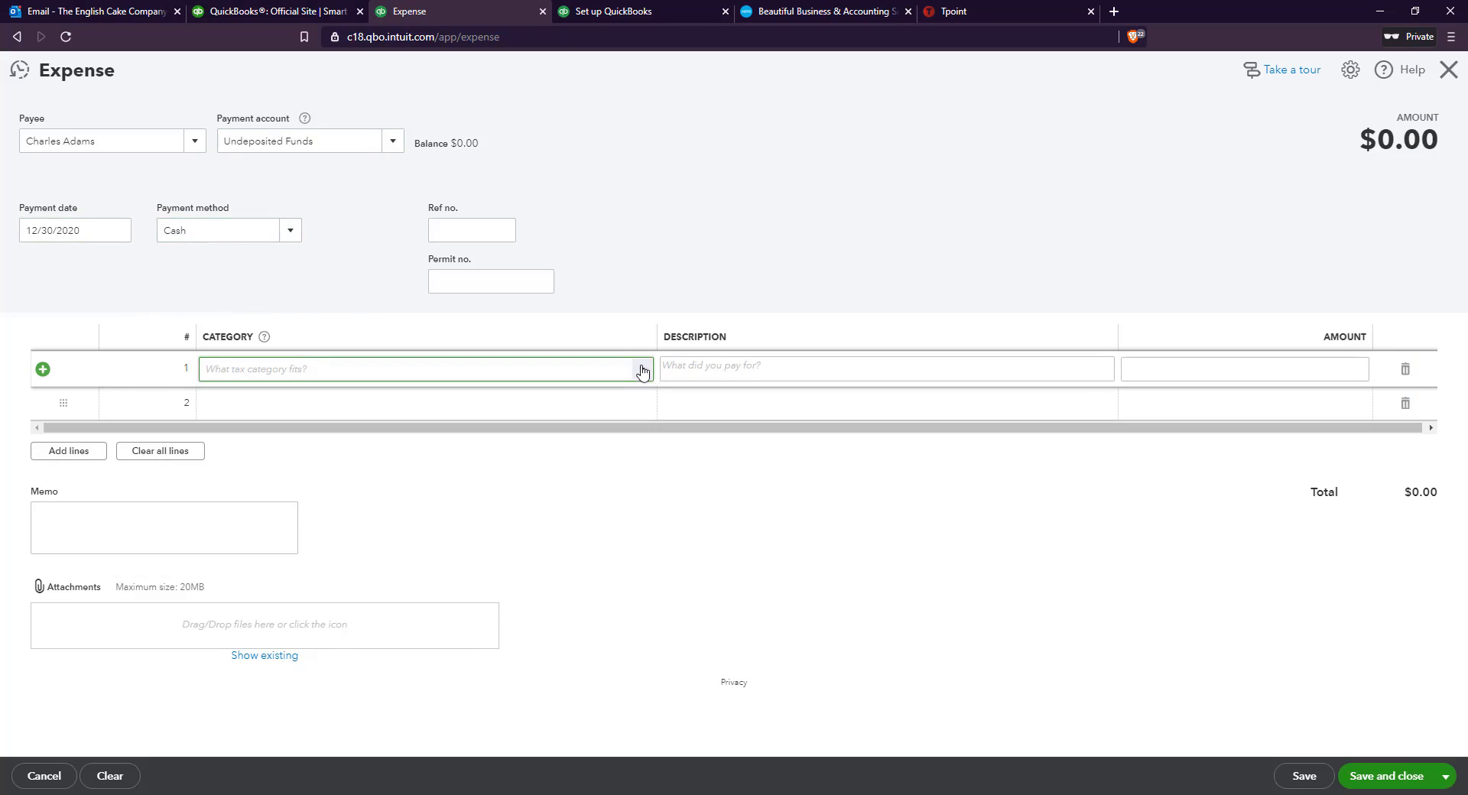
{"action": "left_click", "coordinate": [642, 371]}
{"action": "left_click_drag", "start_coordinate": [646, 405], "coordinate": [640, 608]}
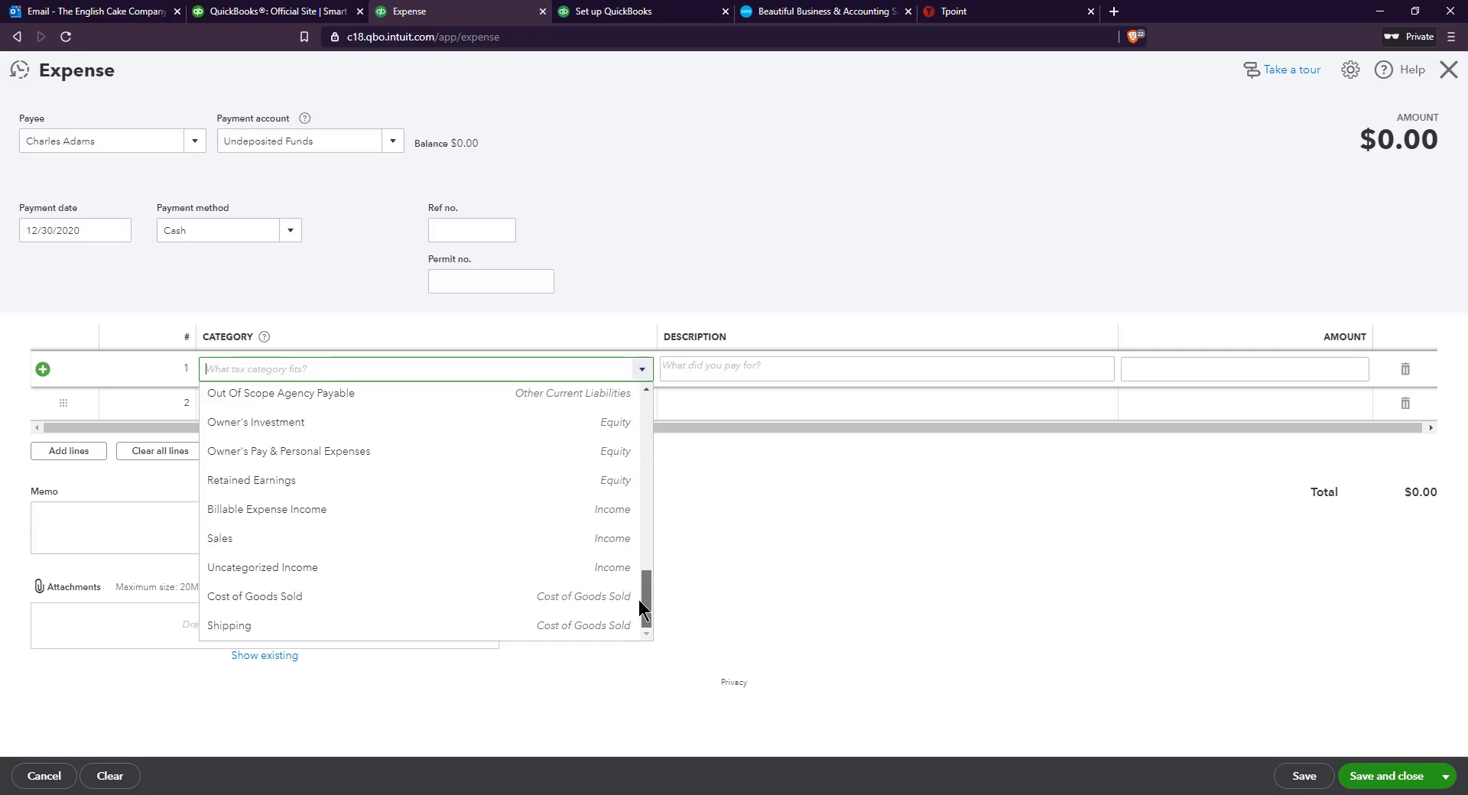
{"action": "left_click", "coordinate": [559, 599]}
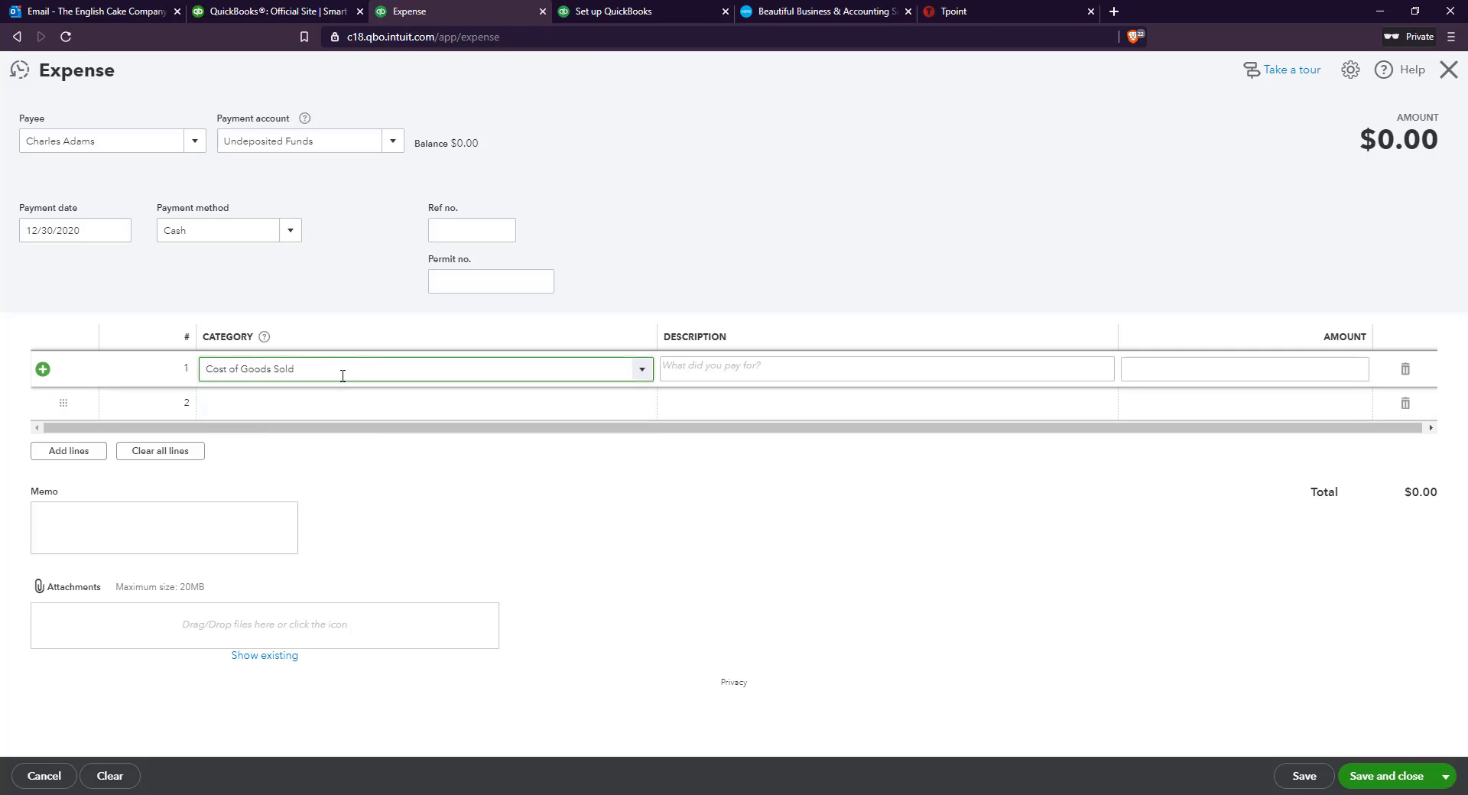
{"action": "left_click", "coordinate": [688, 378]}
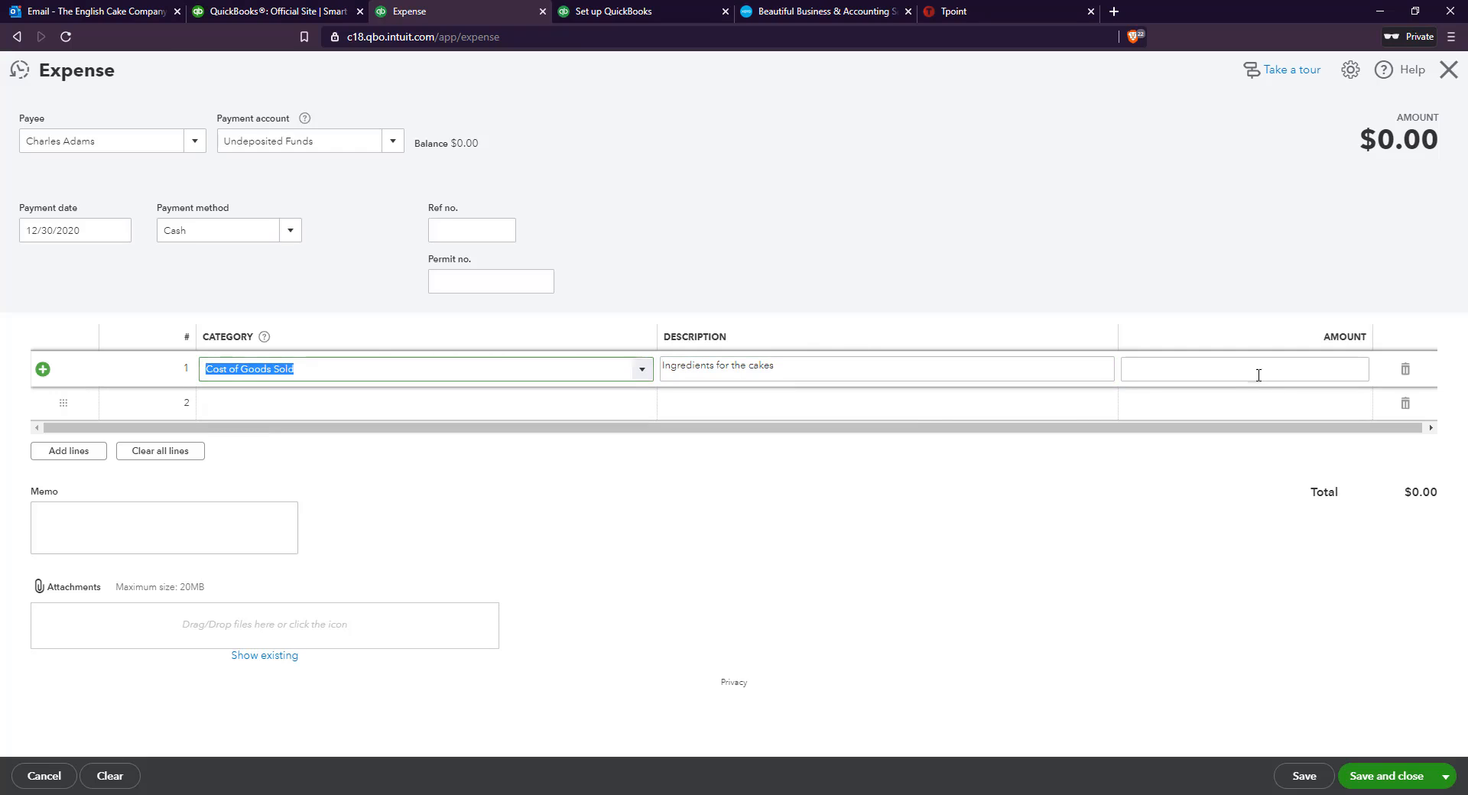
Calculate 2.6667×300 in the desktop calculator and enter 800 as the ingredients line's amount back in QuickBooks
{"action": "left_click", "coordinate": [1260, 374]}
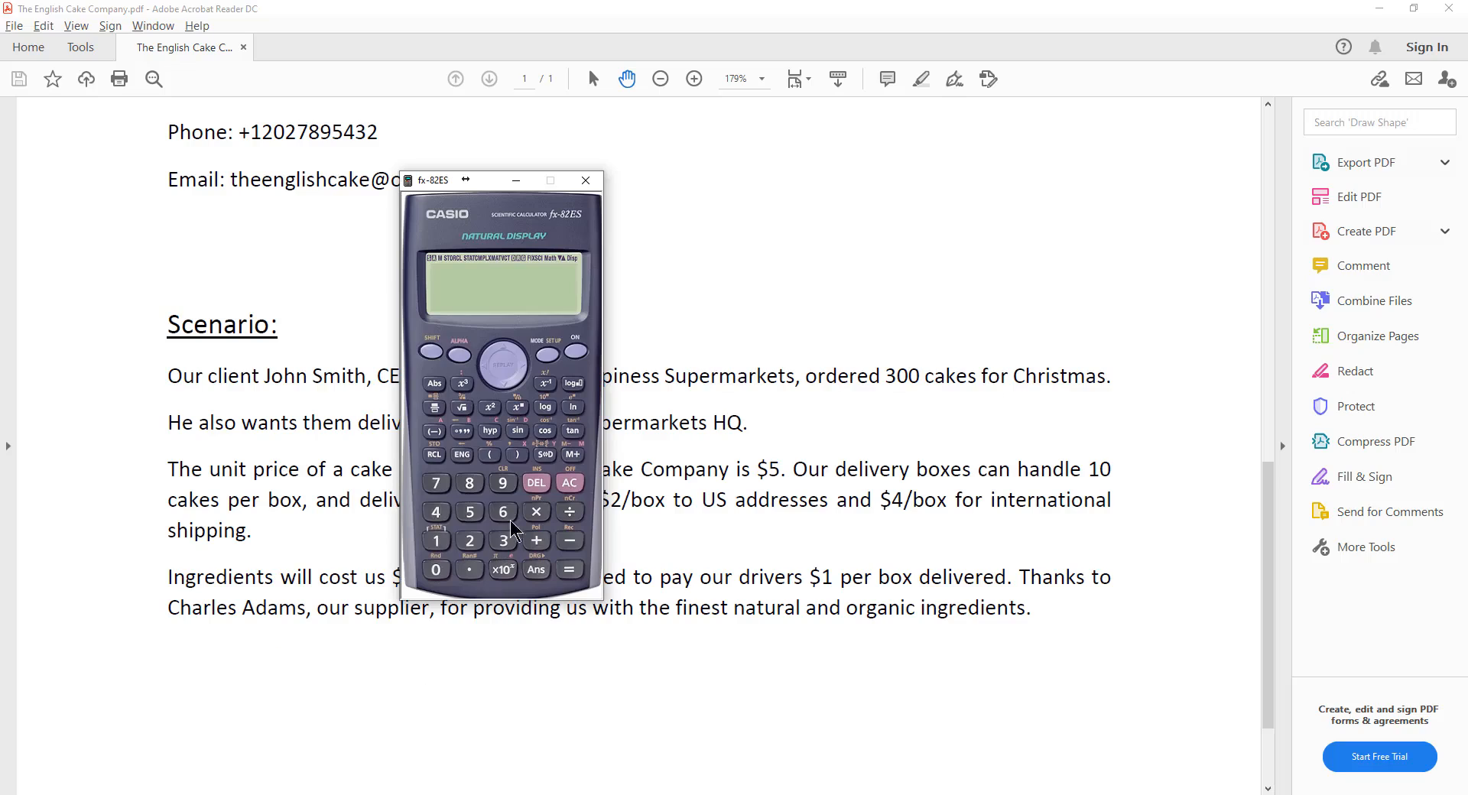
{"action": "left_click", "coordinate": [572, 484]}
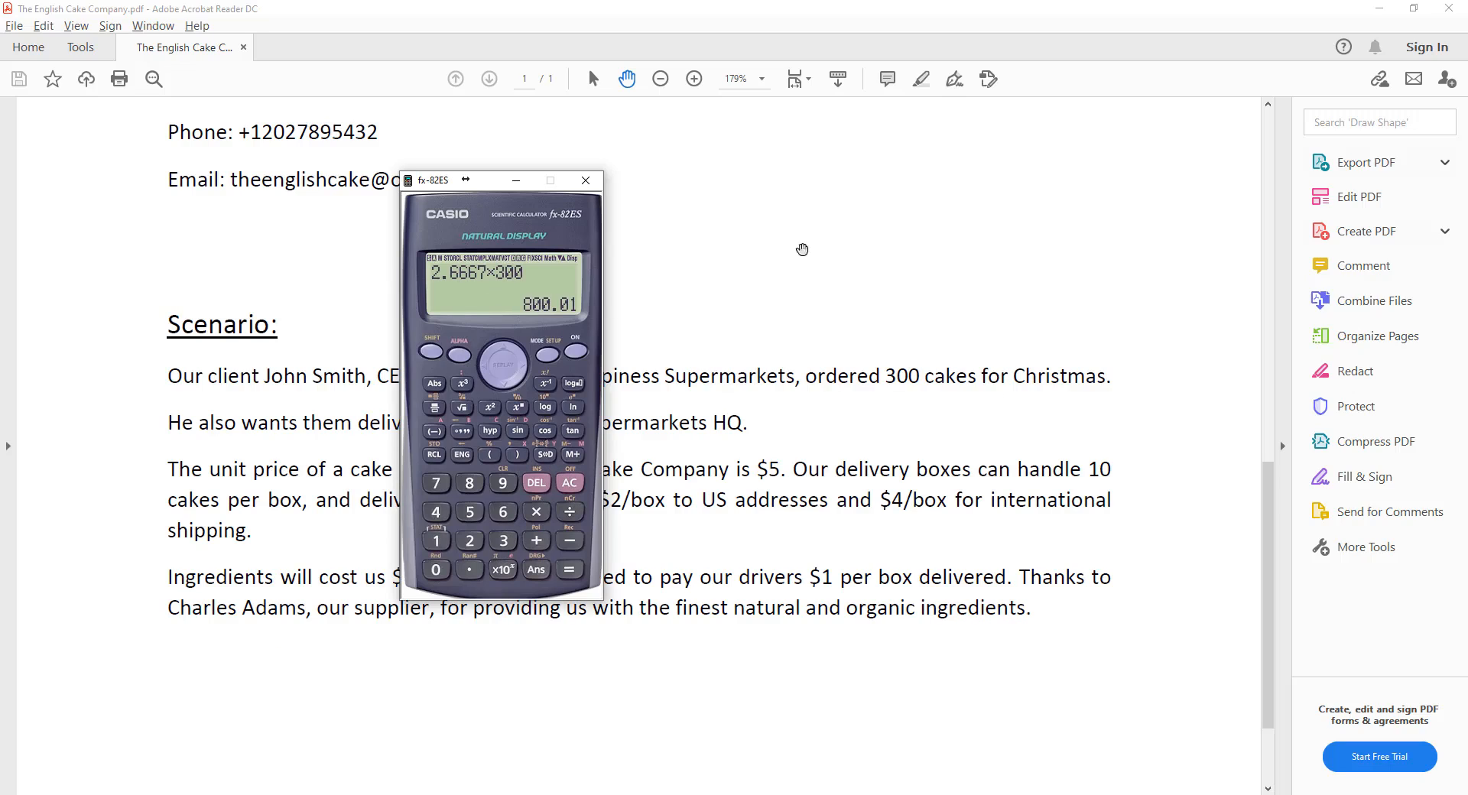
{"action": "left_click", "coordinate": [1379, 8]}
{"action": "left_click", "coordinate": [875, 272]}
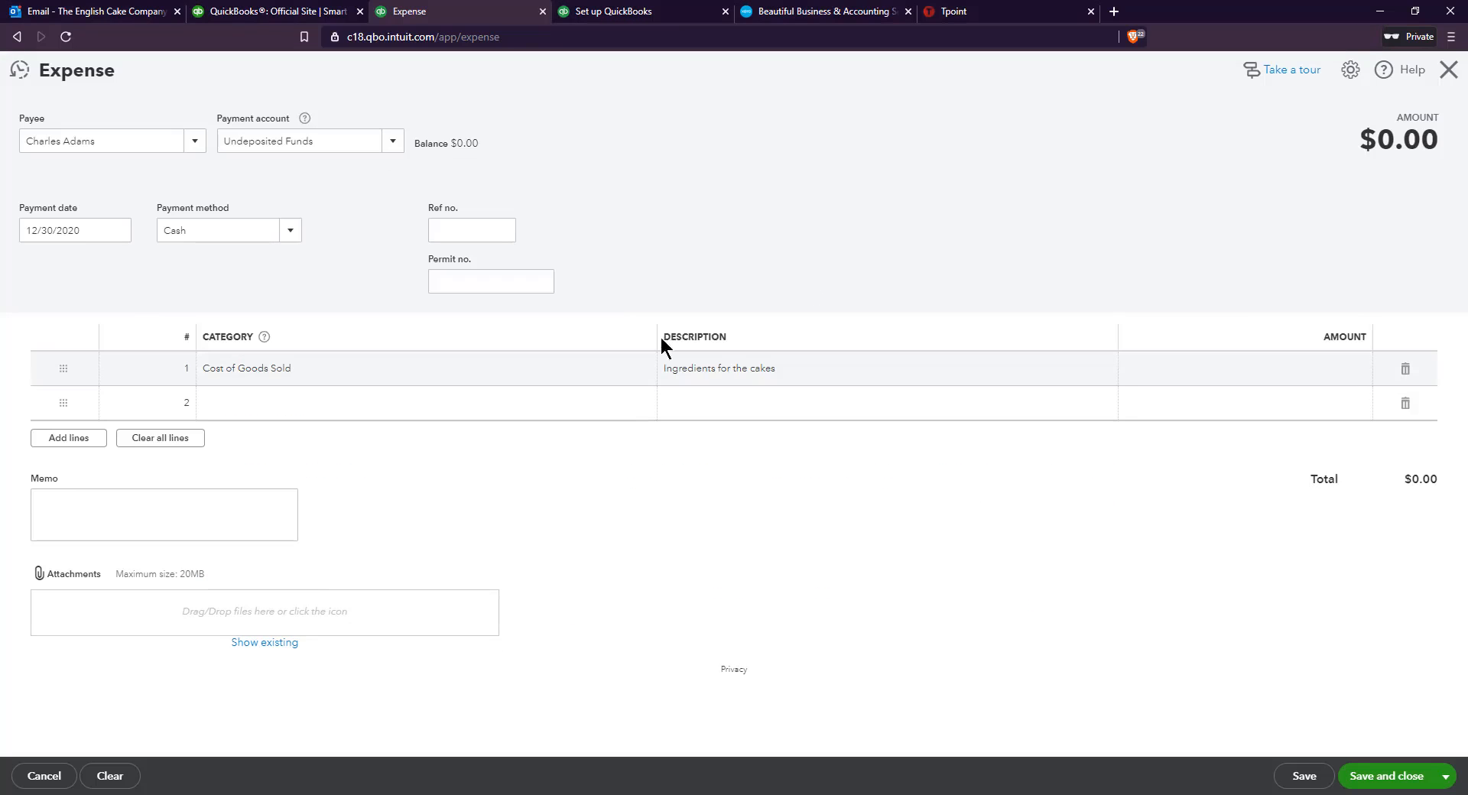
{"action": "left_click", "coordinate": [1317, 359]}
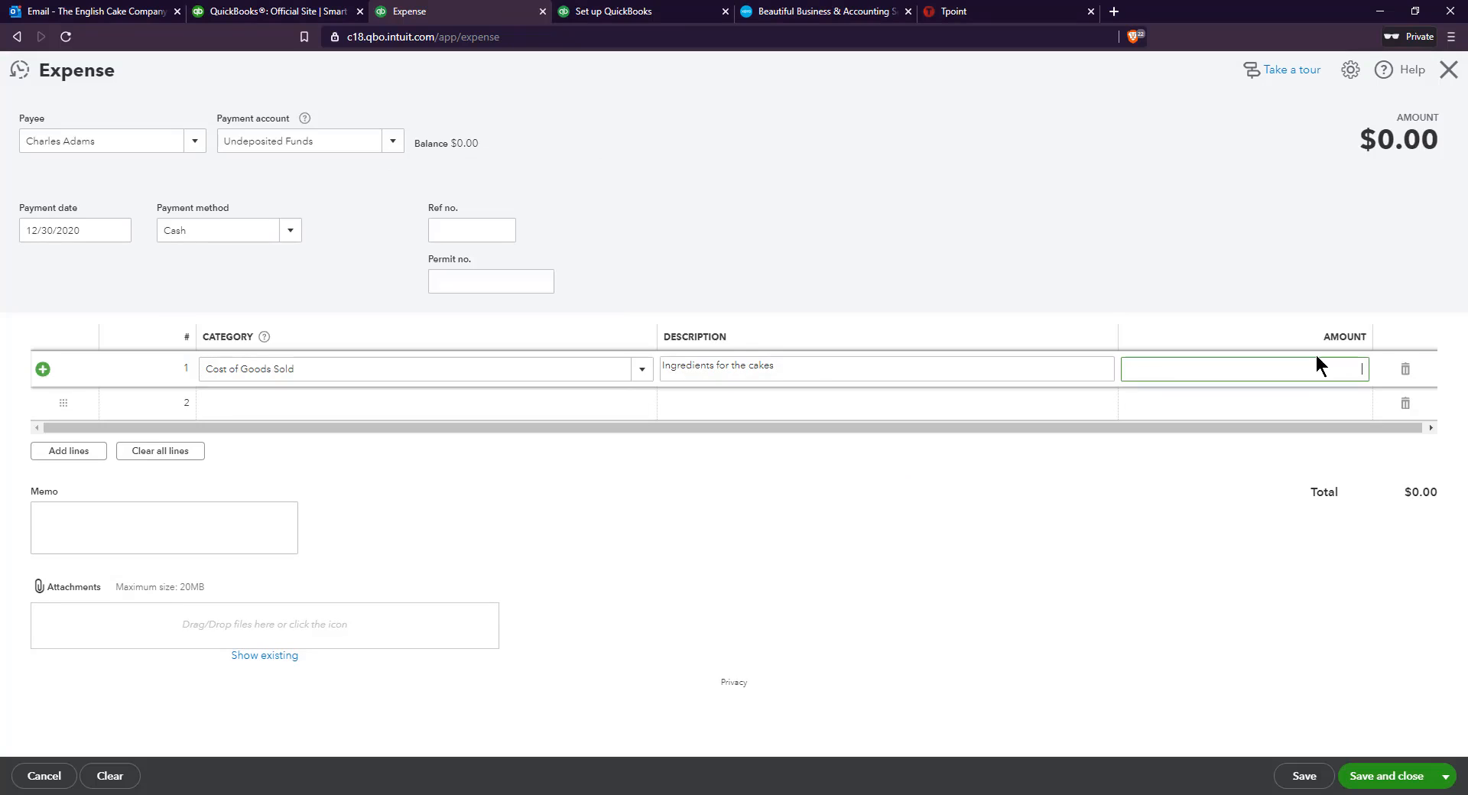
{"action": "left_click", "coordinate": [1285, 304]}
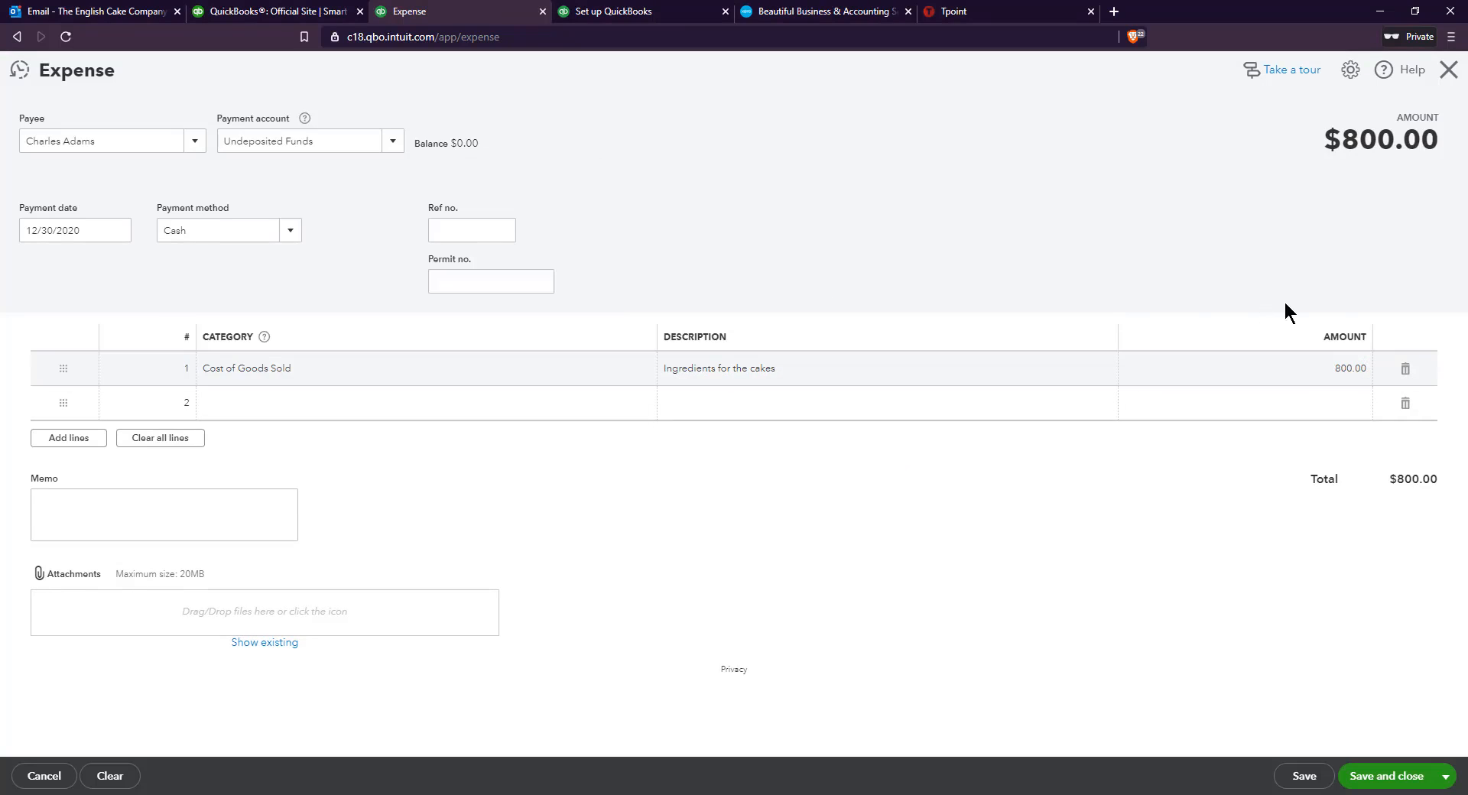
{"action": "left_click", "coordinate": [258, 415]}
{"action": "type", "text": "Delivry se"}
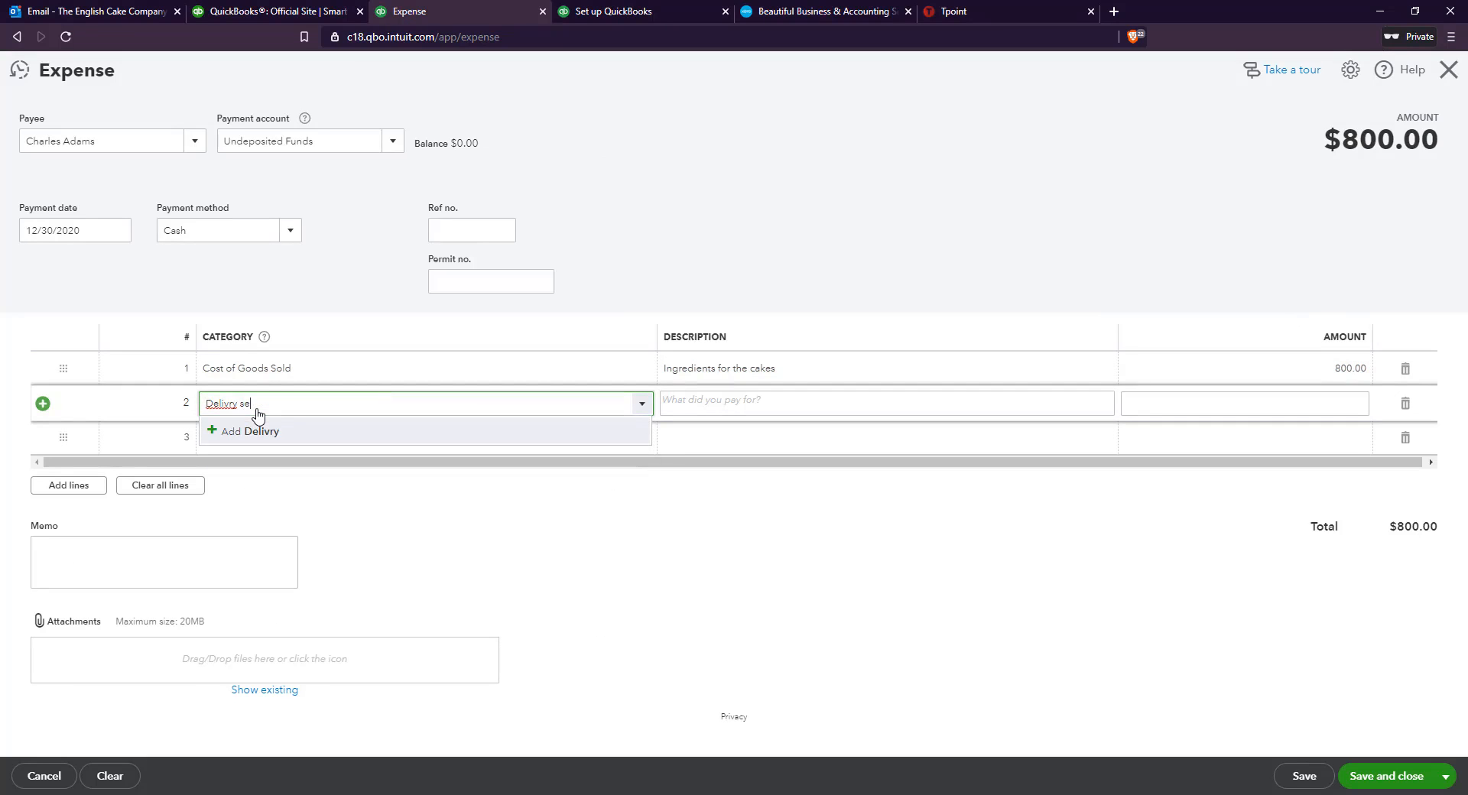
{"action": "left_click_drag", "start_coordinate": [282, 400], "coordinate": [152, 392]}
{"action": "key", "text": "BackSpace"}
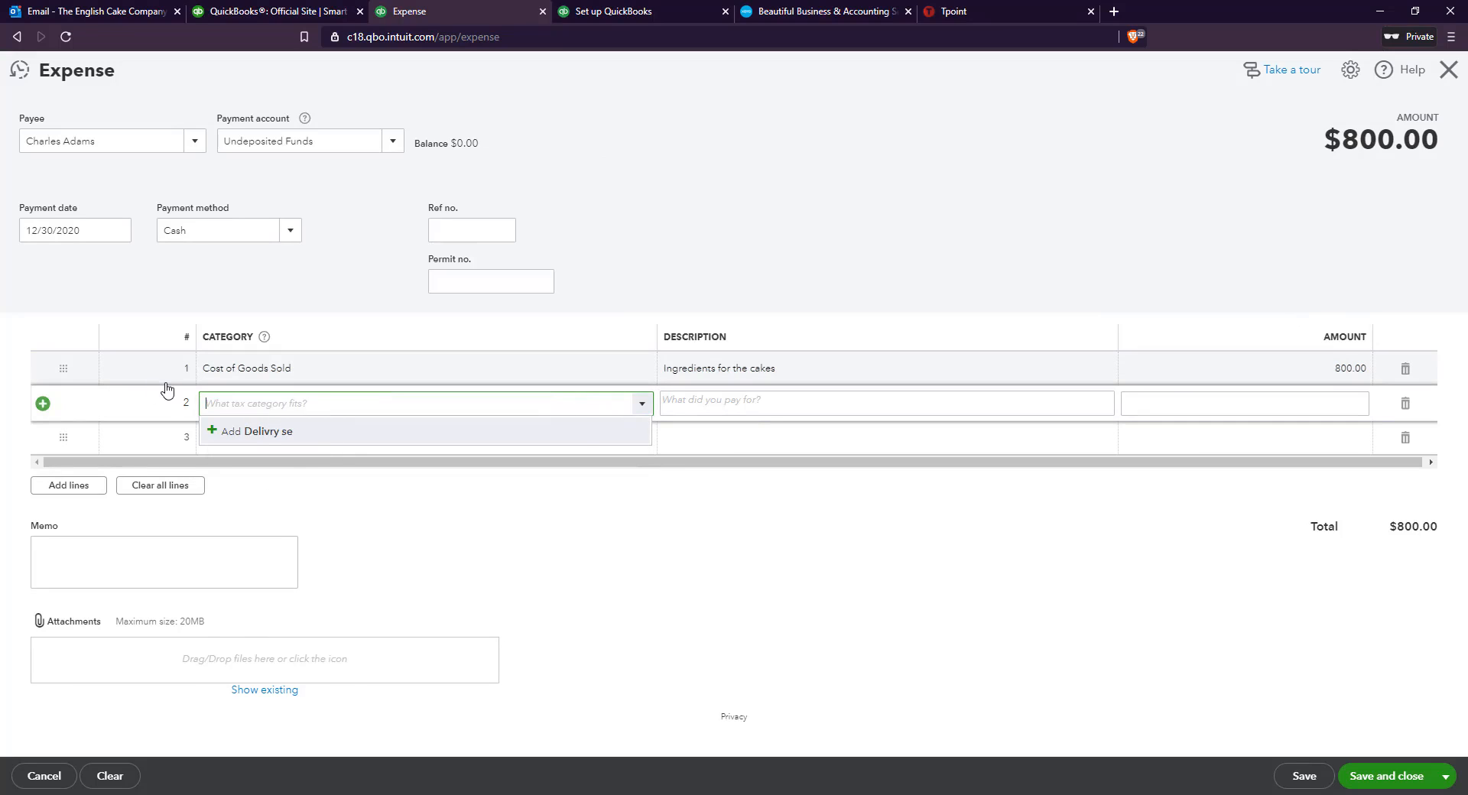
Fill the second expense line with the Shipping category and an amount of 30, and save and close the expense
{"action": "scroll", "coordinate": [525, 576], "scroll_direction": "down", "scroll_amount": 6}
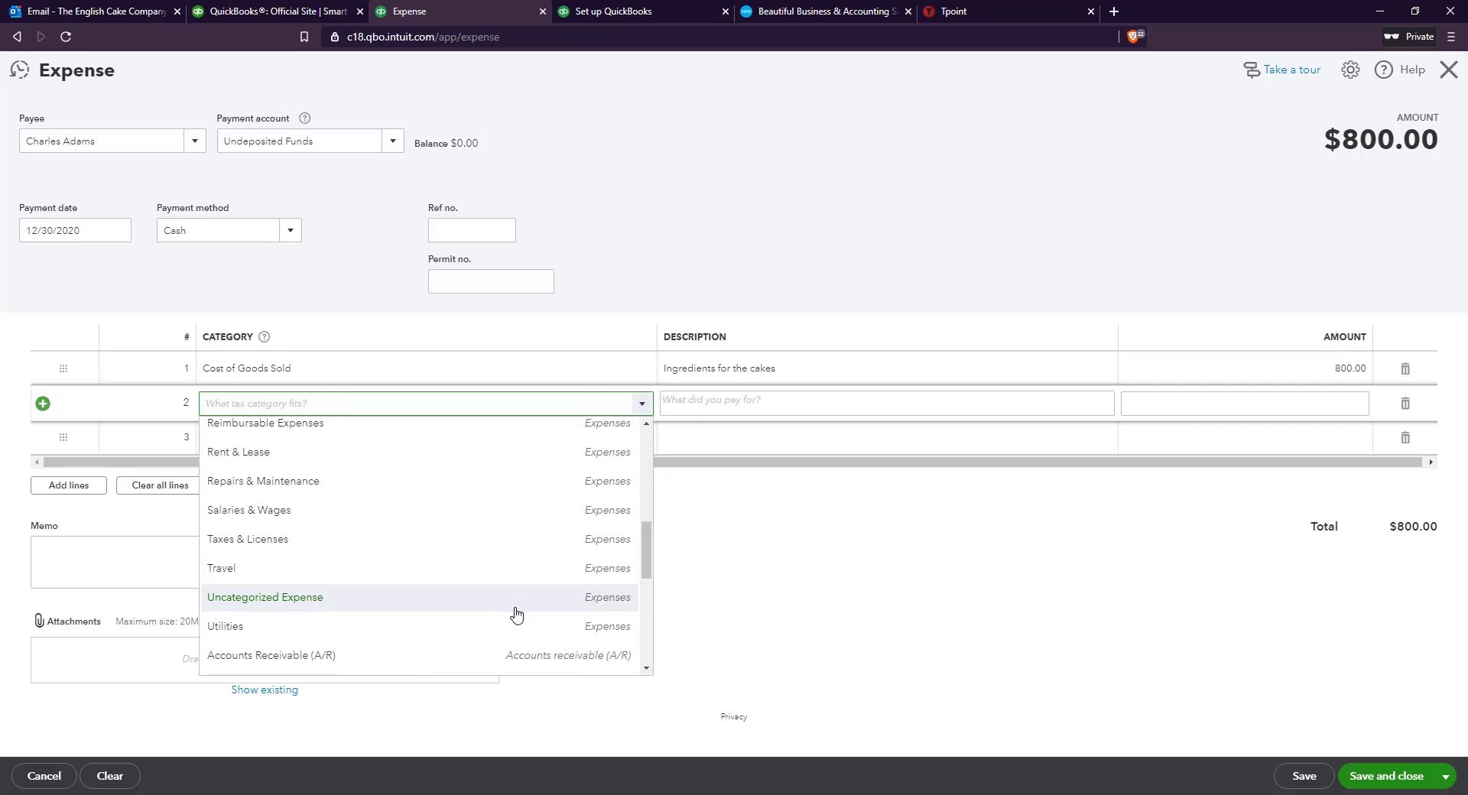
{"action": "scroll", "coordinate": [466, 581], "scroll_direction": "down", "scroll_amount": 5}
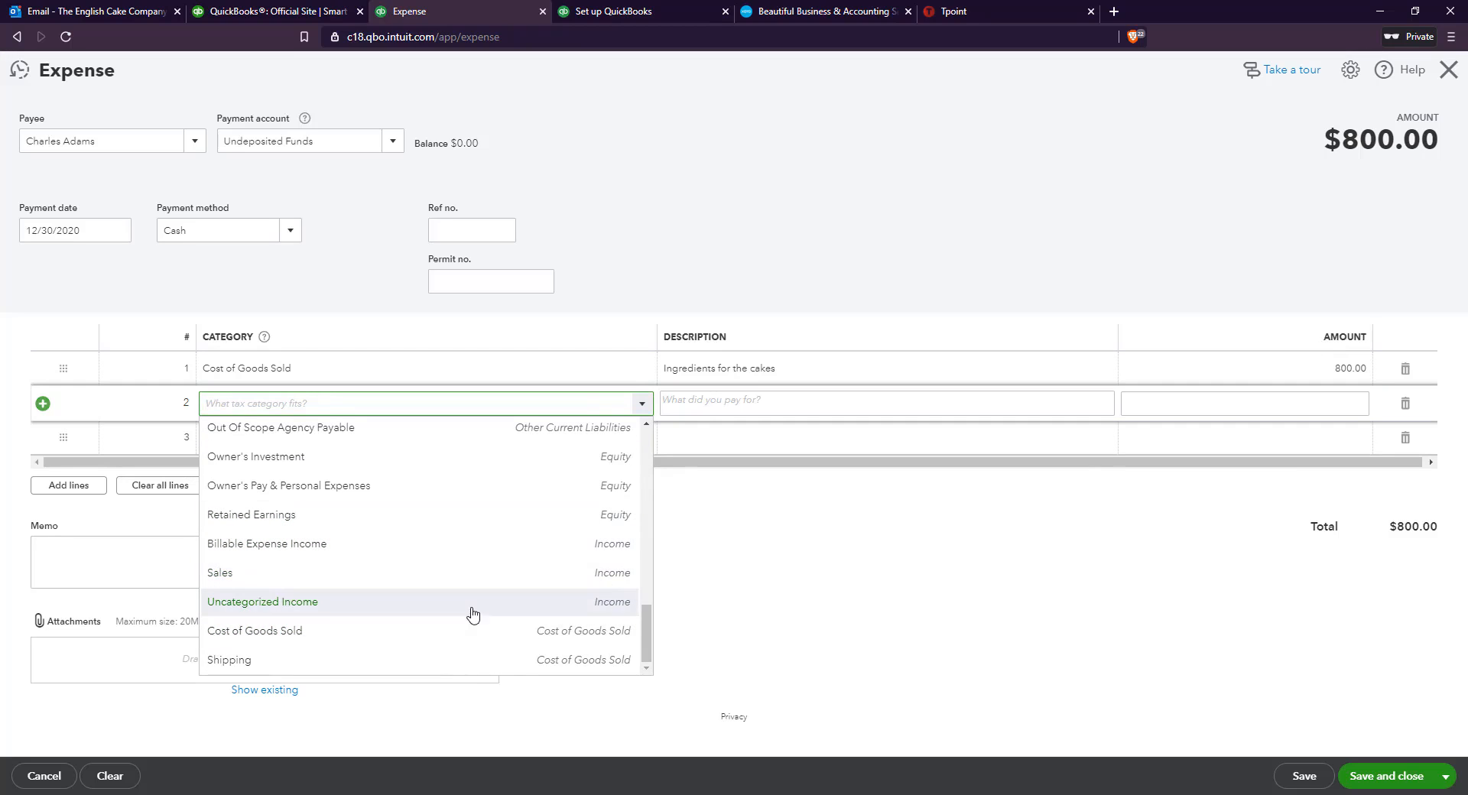
{"action": "left_click", "coordinate": [530, 658]}
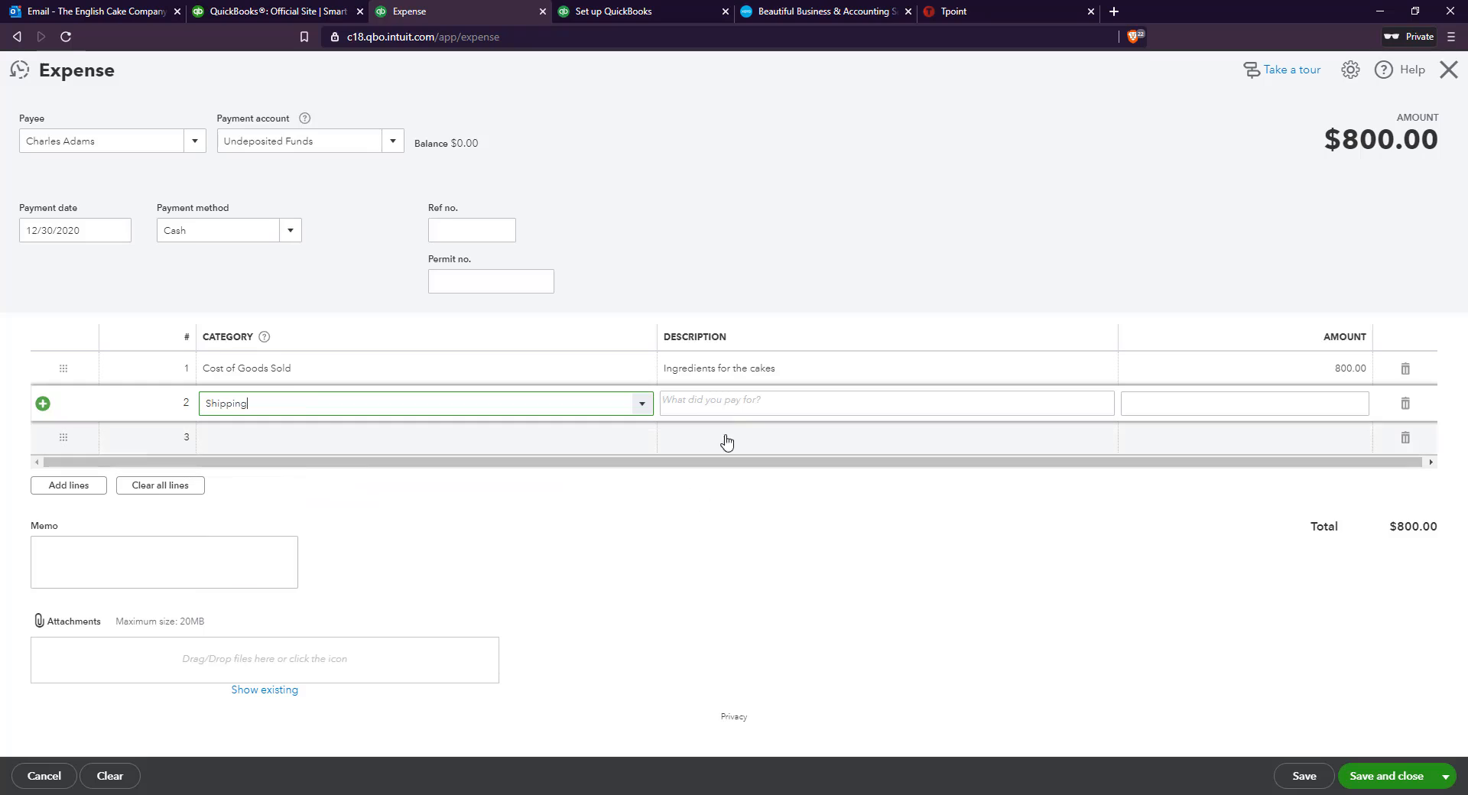
{"action": "left_click", "coordinate": [726, 400]}
{"action": "left_click", "coordinate": [1237, 406]}
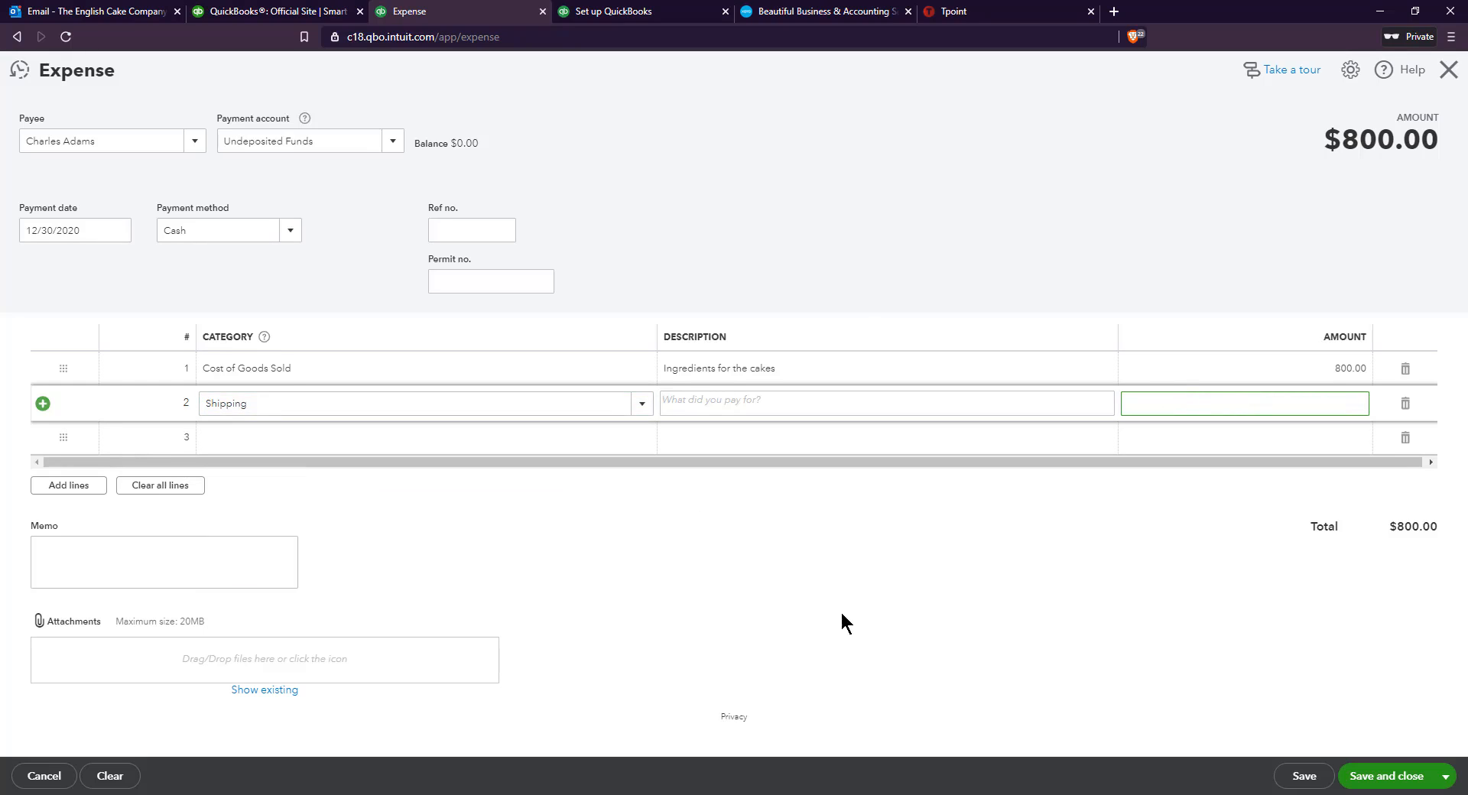
{"action": "type", "text": "30"}
{"action": "left_click", "coordinate": [1153, 310]}
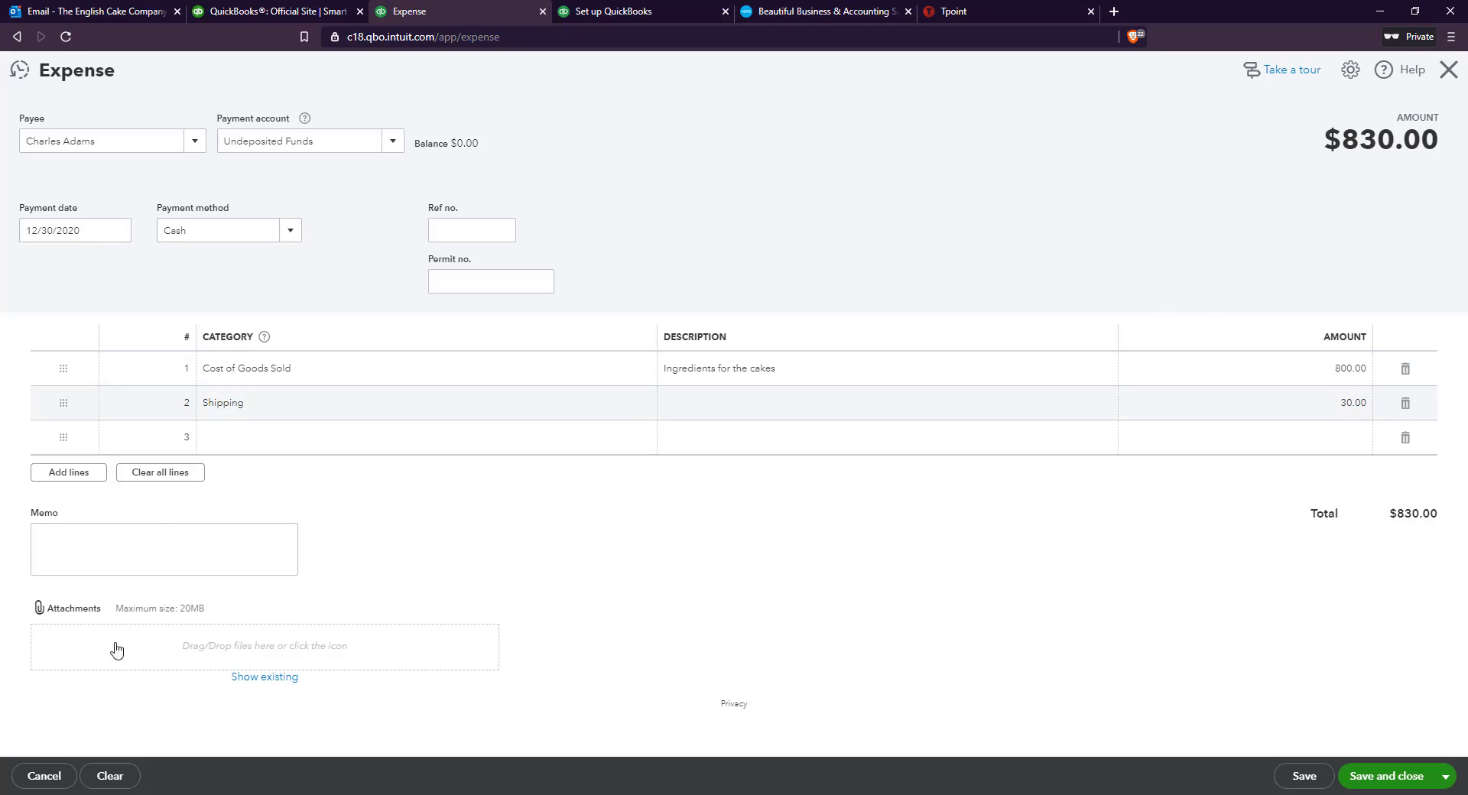
{"action": "left_click", "coordinate": [1313, 778]}
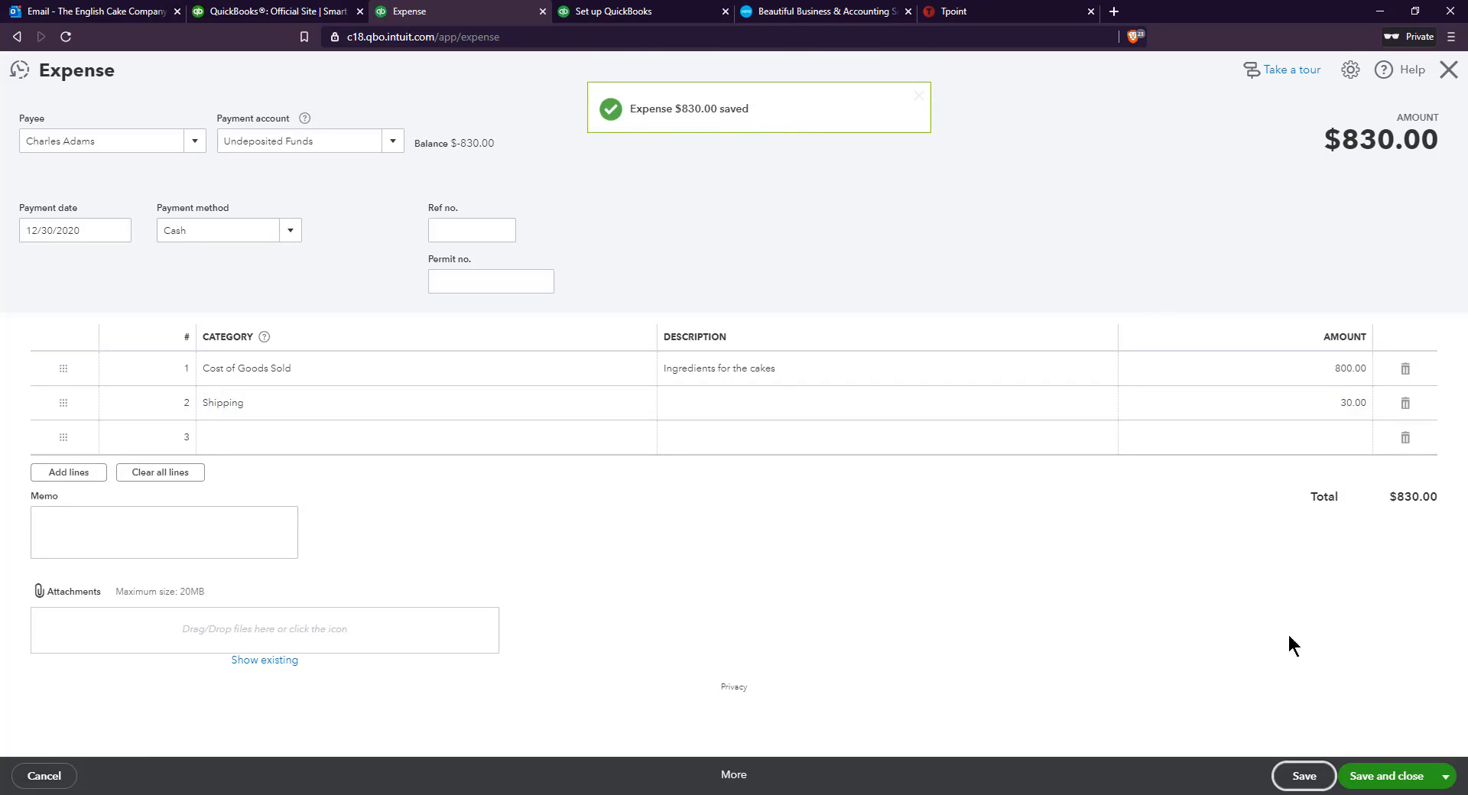
{"action": "left_click", "coordinate": [1371, 776]}
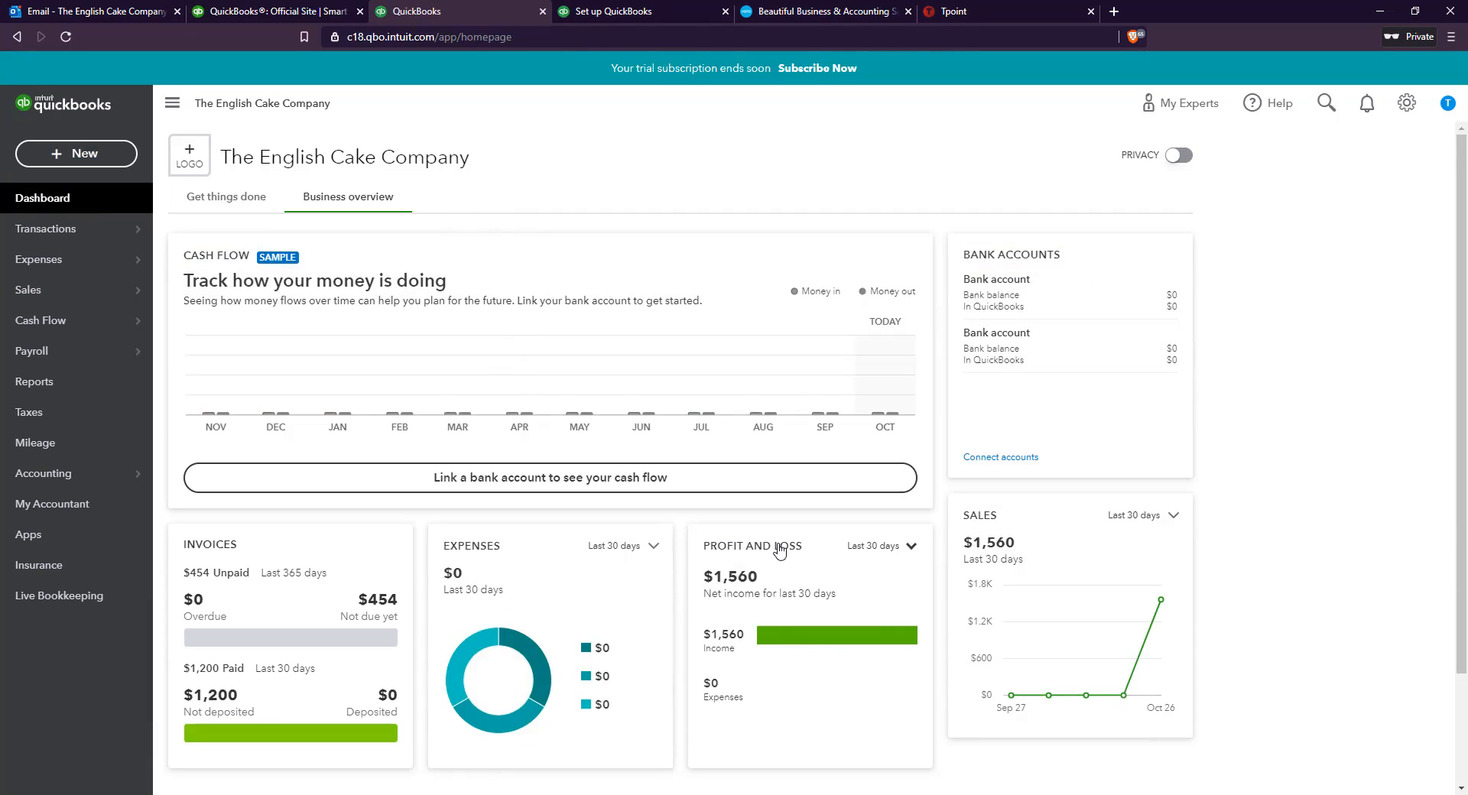
Open the Profit and Loss report from the dashboard and save it as the PDF ProfitandLoss in the Downloads folder
{"action": "left_click", "coordinate": [780, 547]}
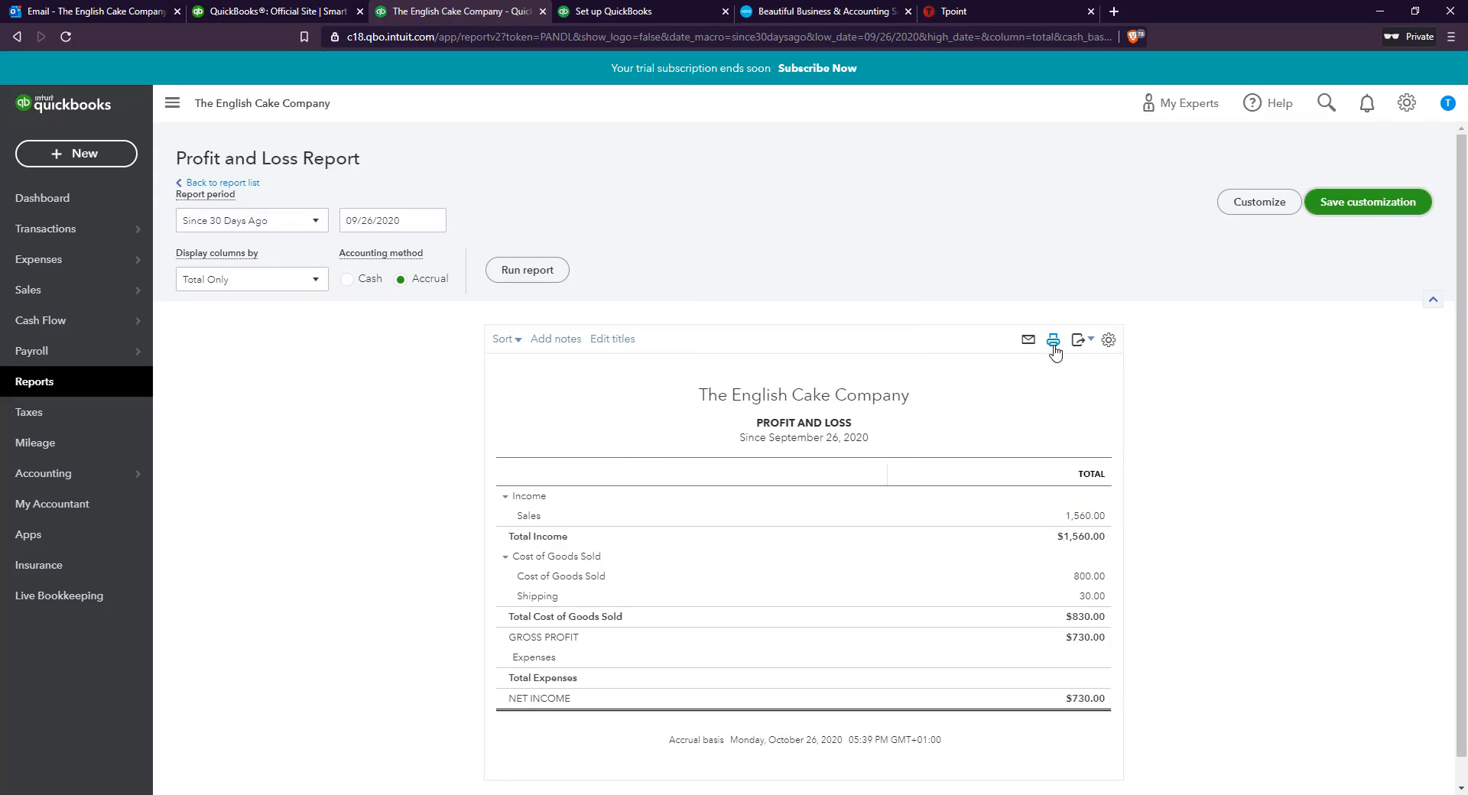
{"action": "left_click", "coordinate": [1054, 341]}
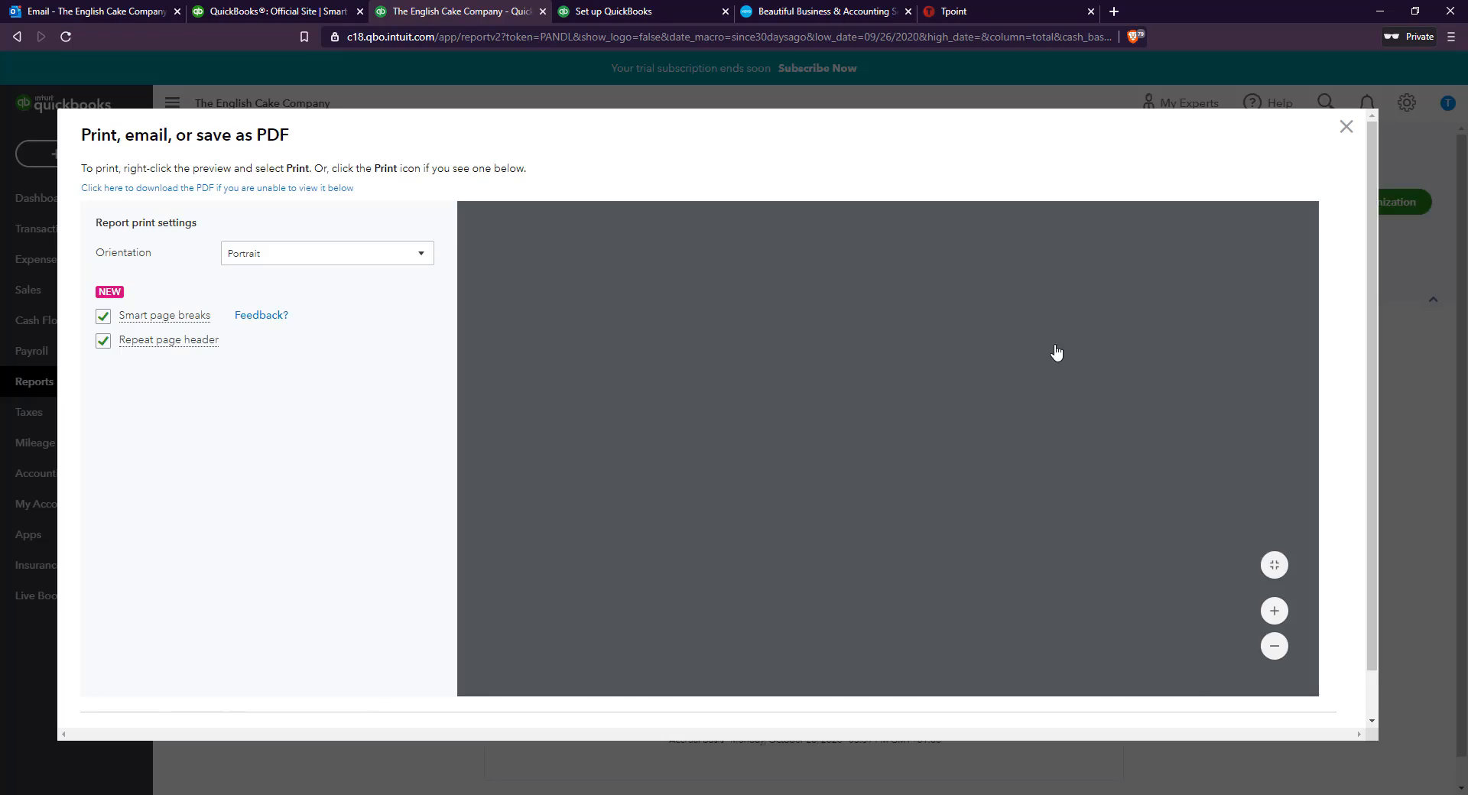
{"action": "scroll", "coordinate": [1059, 464], "scroll_direction": "down", "scroll_amount": 5}
{"action": "scroll", "coordinate": [1059, 463], "scroll_direction": "up", "scroll_amount": 1}
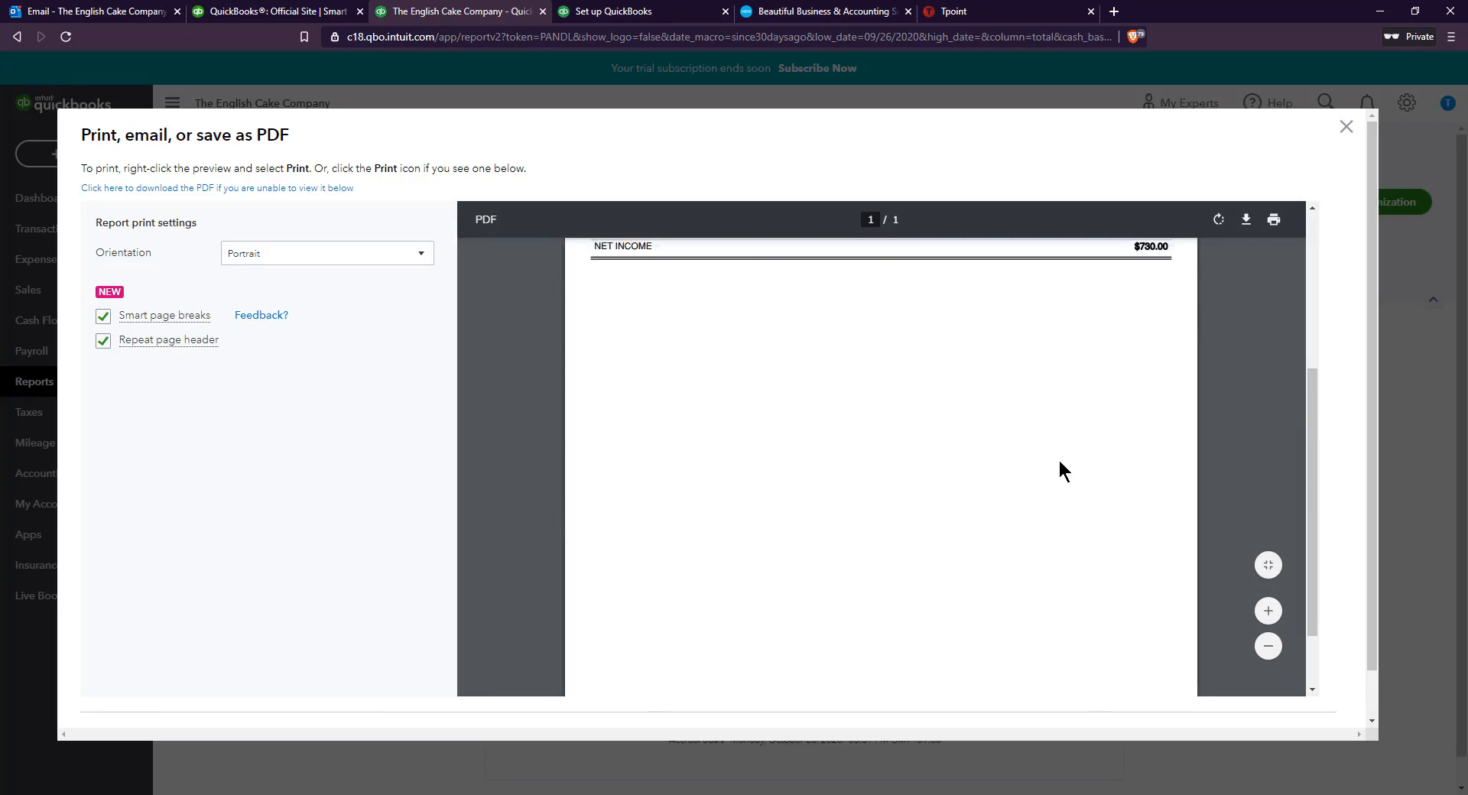
{"action": "scroll", "coordinate": [1058, 457], "scroll_direction": "down", "scroll_amount": 3}
{"action": "scroll", "coordinate": [1058, 457], "scroll_direction": "up", "scroll_amount": 7}
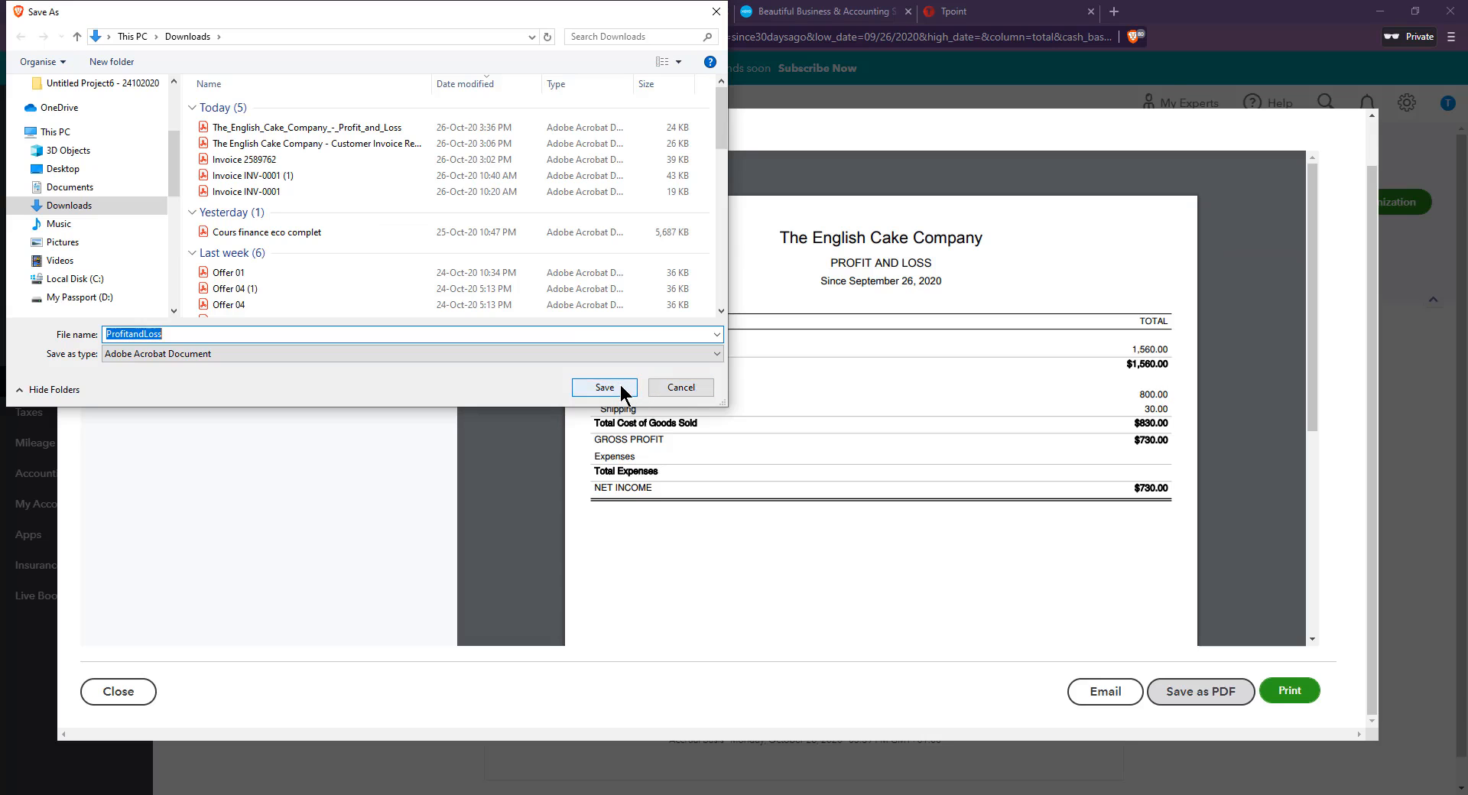
{"action": "left_click", "coordinate": [604, 388]}
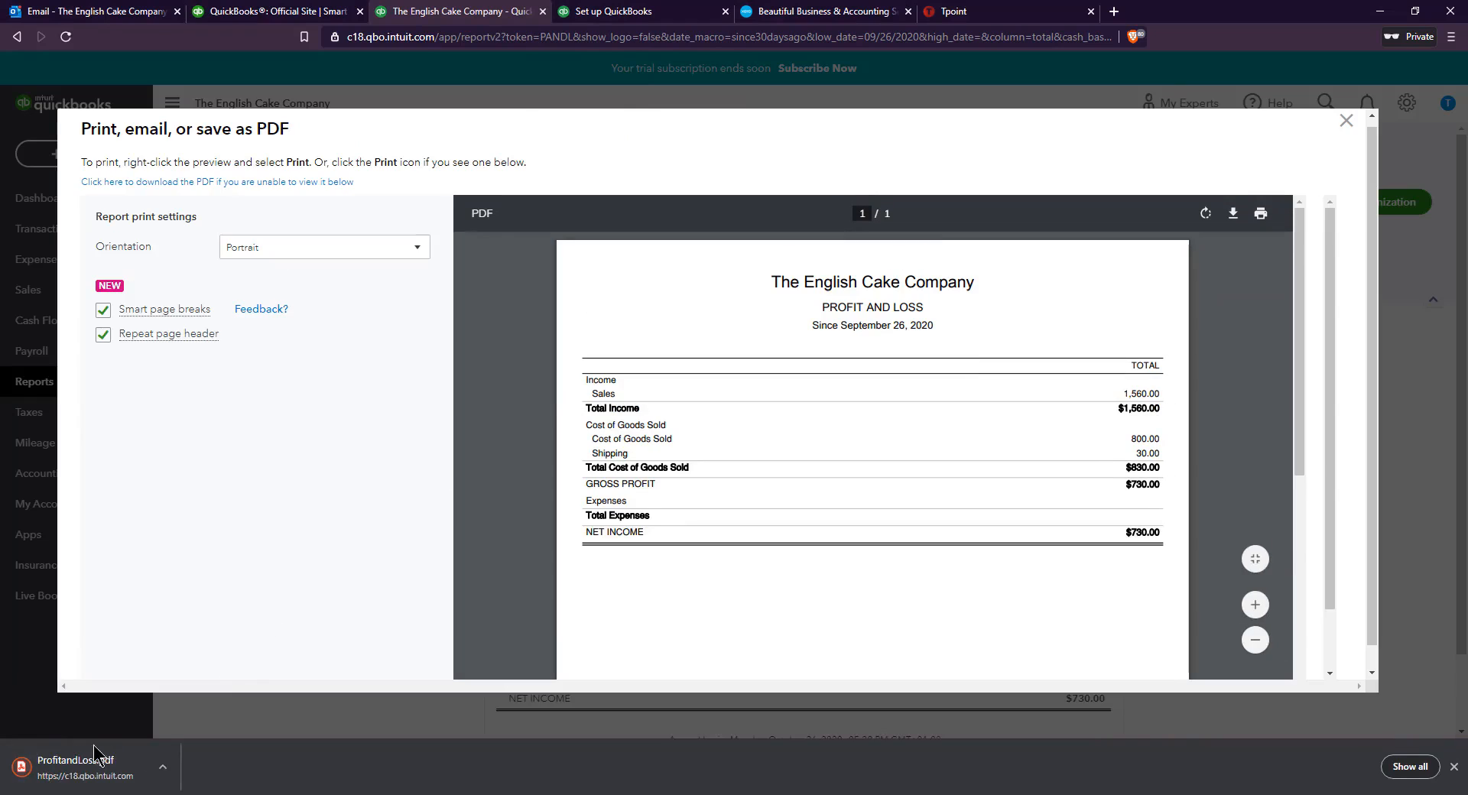
Open the downloaded ProfitandLoss PDF and examine its income, cost of goods sold and net income figures
{"action": "left_click", "coordinate": [65, 774]}
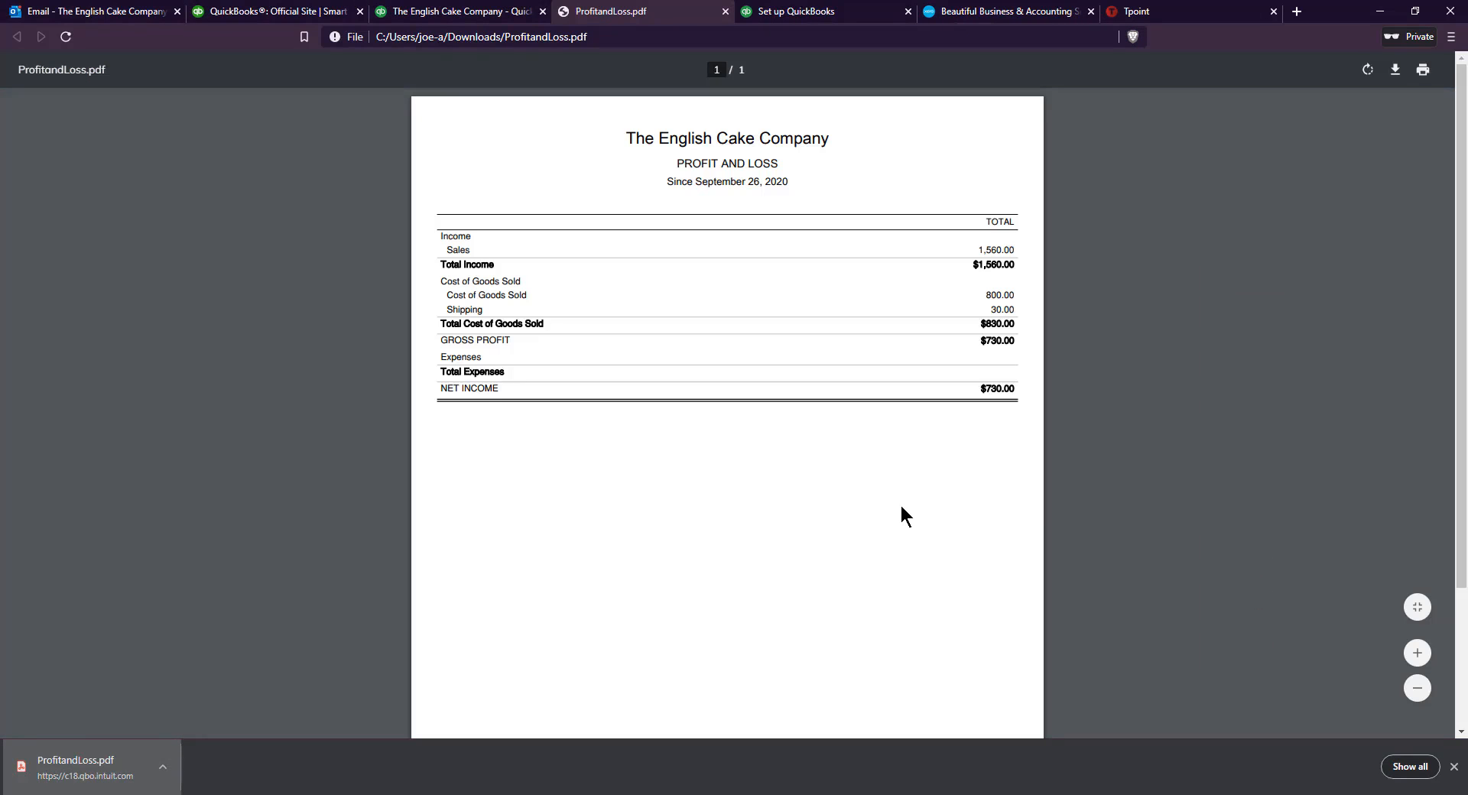
{"action": "scroll", "coordinate": [899, 502], "scroll_direction": "down", "scroll_amount": 2}
{"action": "scroll", "coordinate": [896, 497], "scroll_direction": "up", "scroll_amount": 2}
Return to QuickBooks, close the report's print preview and go back to the dashboard
{"action": "left_click", "coordinate": [459, 10]}
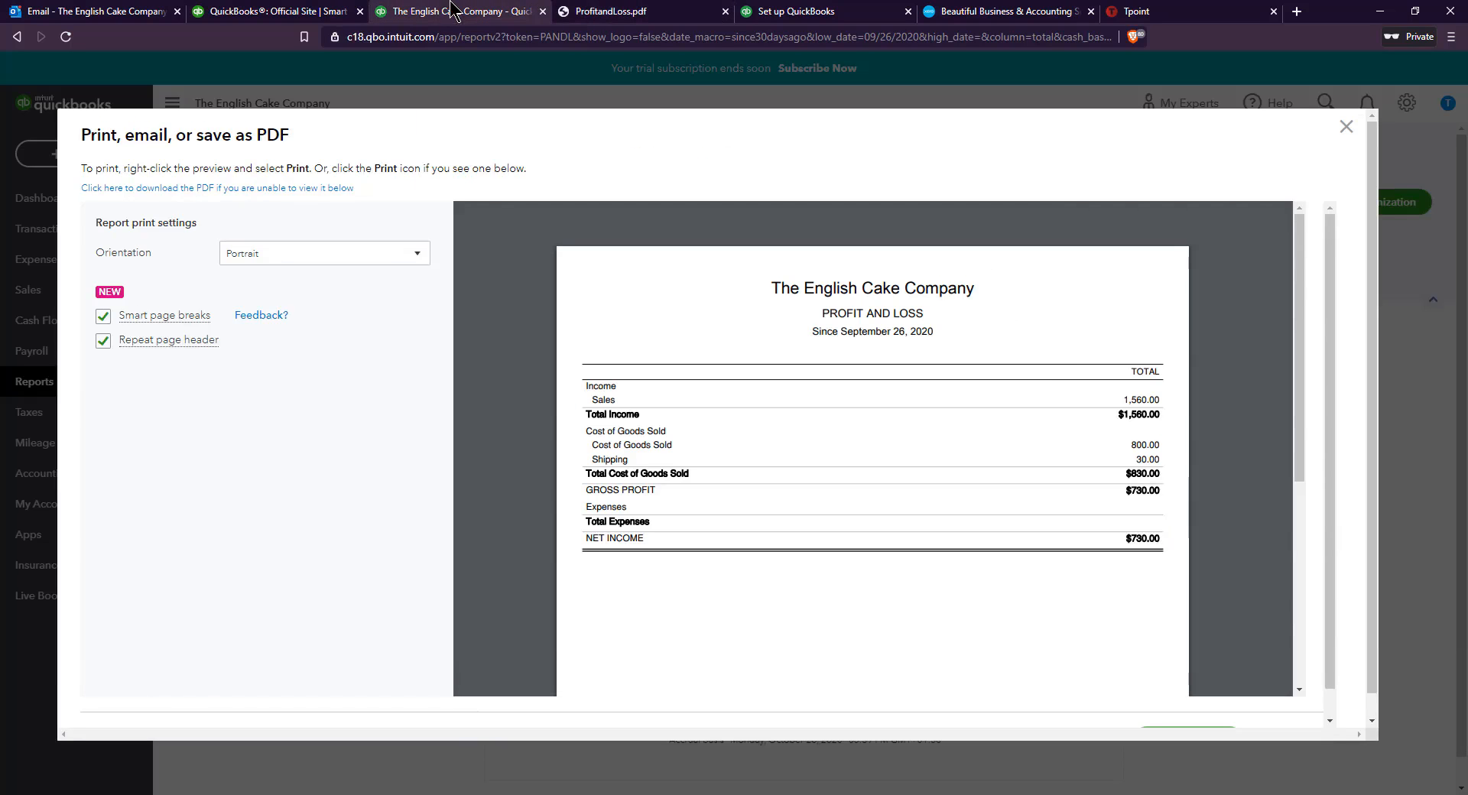
{"action": "left_click", "coordinate": [1346, 127]}
{"action": "left_click", "coordinate": [104, 205]}
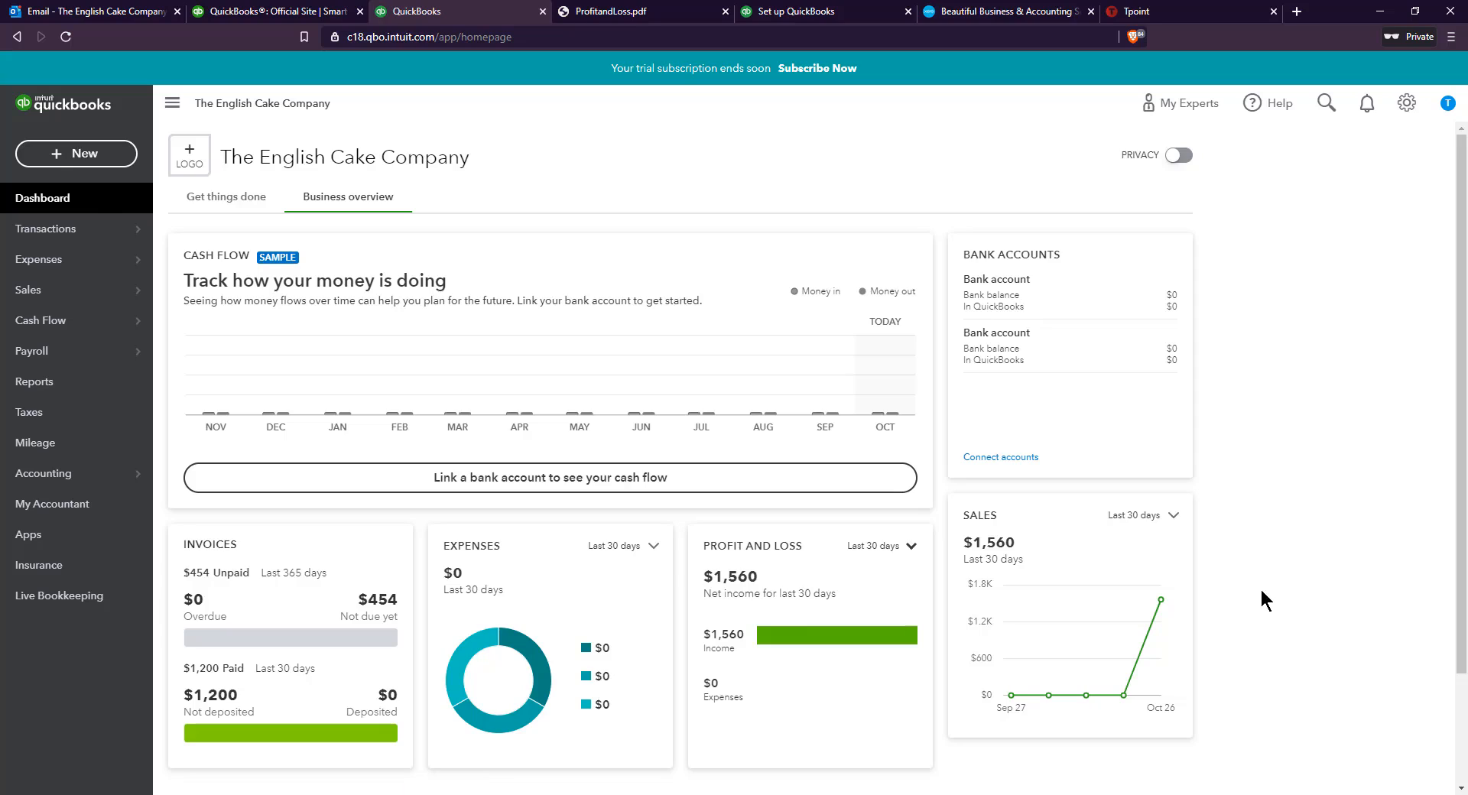
Switch to Xero and look over the setup cards and resources on The English Cake Company's dashboard
{"action": "left_click", "coordinate": [1040, 6]}
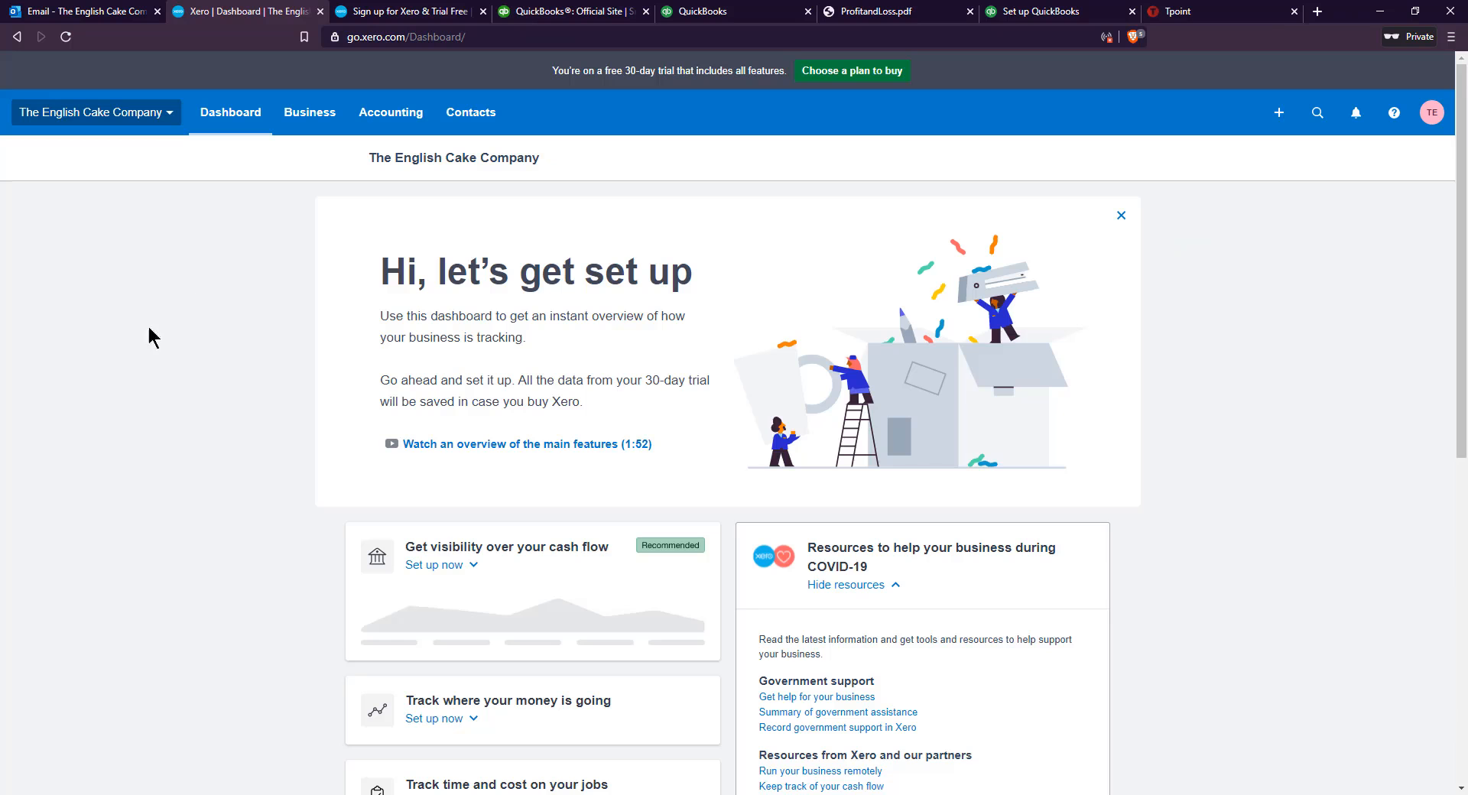
{"action": "scroll", "coordinate": [321, 406], "scroll_direction": "down", "scroll_amount": 7}
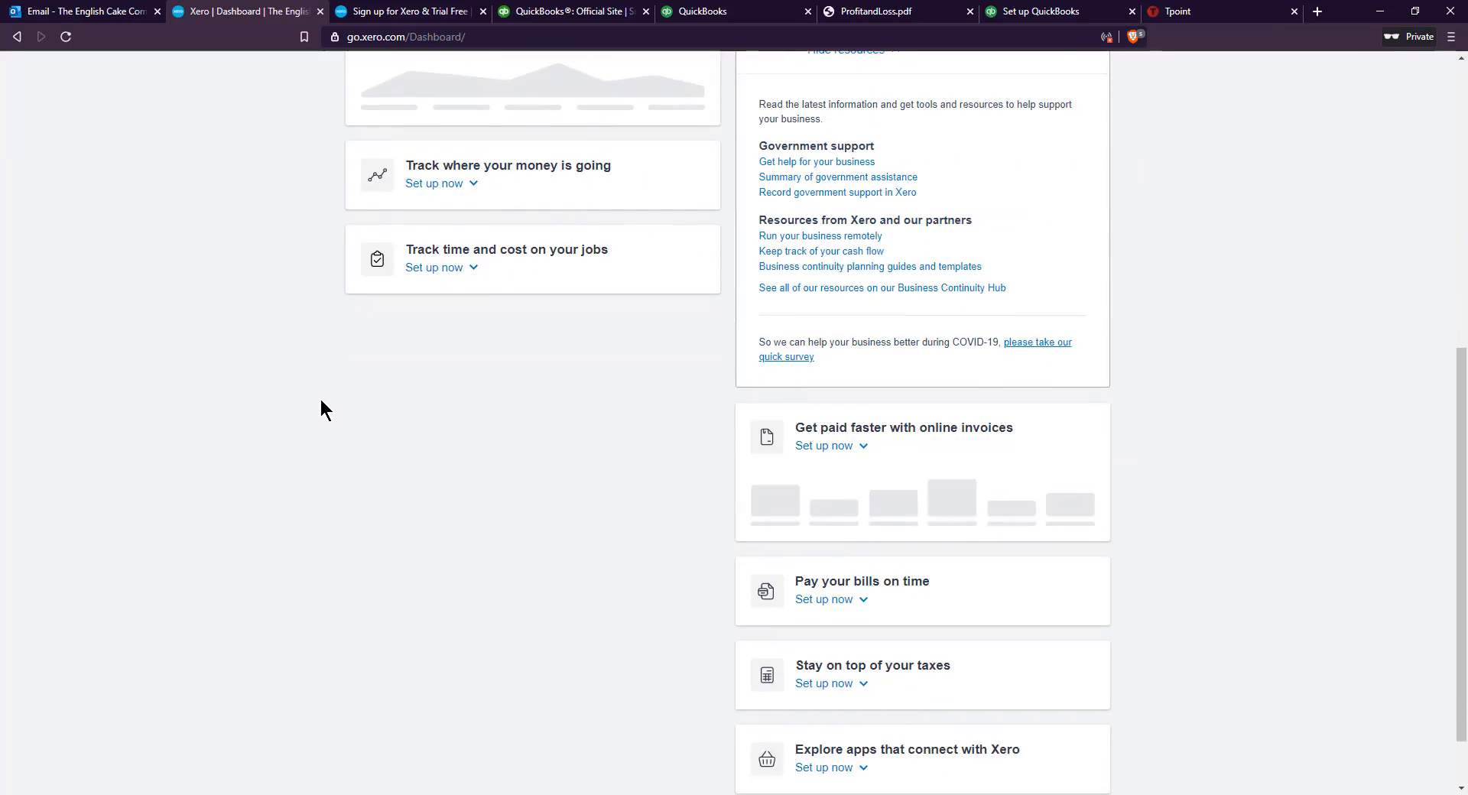
{"action": "scroll", "coordinate": [321, 406], "scroll_direction": "down", "scroll_amount": 1}
{"action": "scroll", "coordinate": [323, 413], "scroll_direction": "up", "scroll_amount": 8}
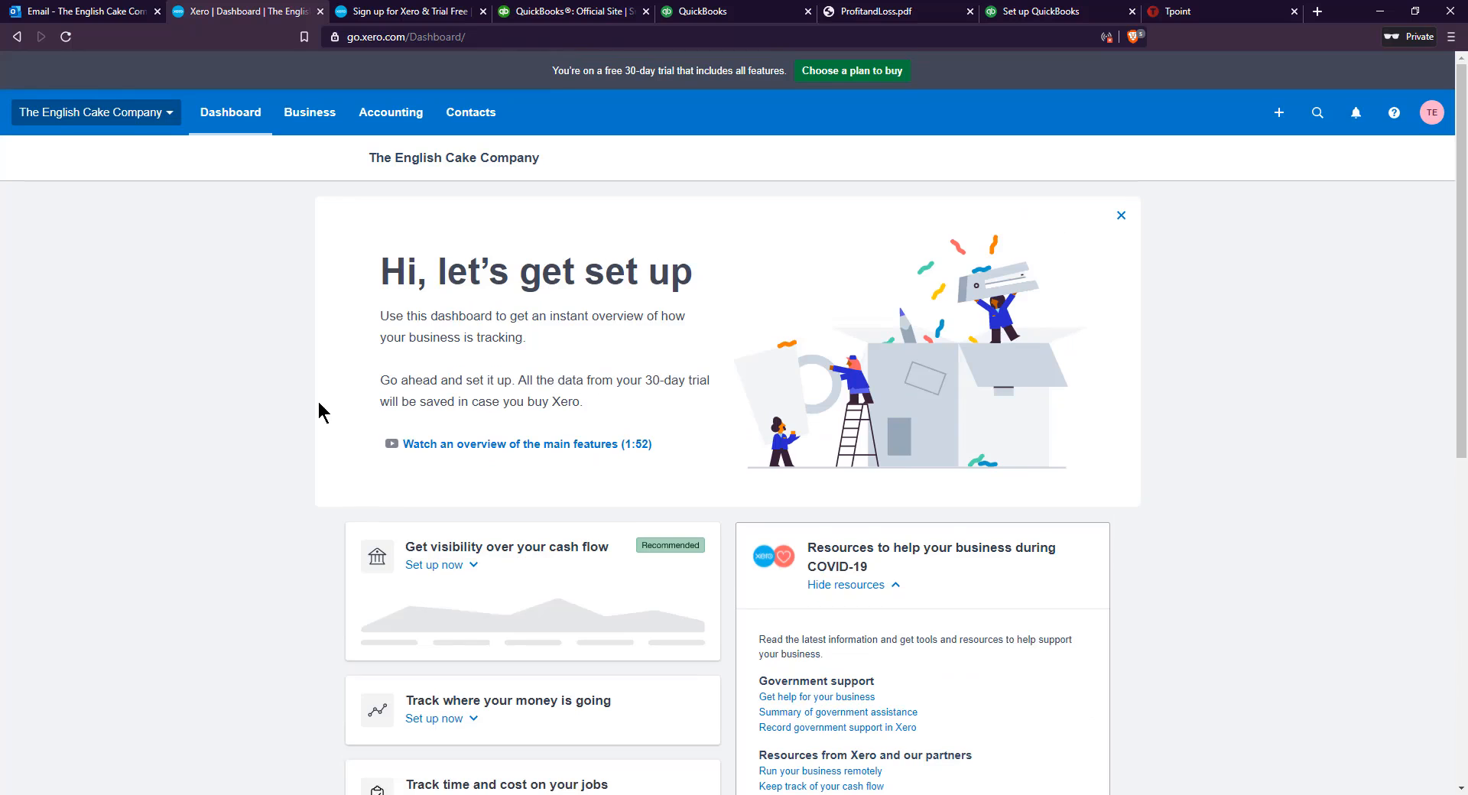
{"action": "scroll", "coordinate": [291, 459], "scroll_direction": "down", "scroll_amount": 8}
{"action": "scroll", "coordinate": [291, 459], "scroll_direction": "up", "scroll_amount": 8}
Go to the business's sales invoices and start a new invoice
{"action": "left_click", "coordinate": [283, 126]}
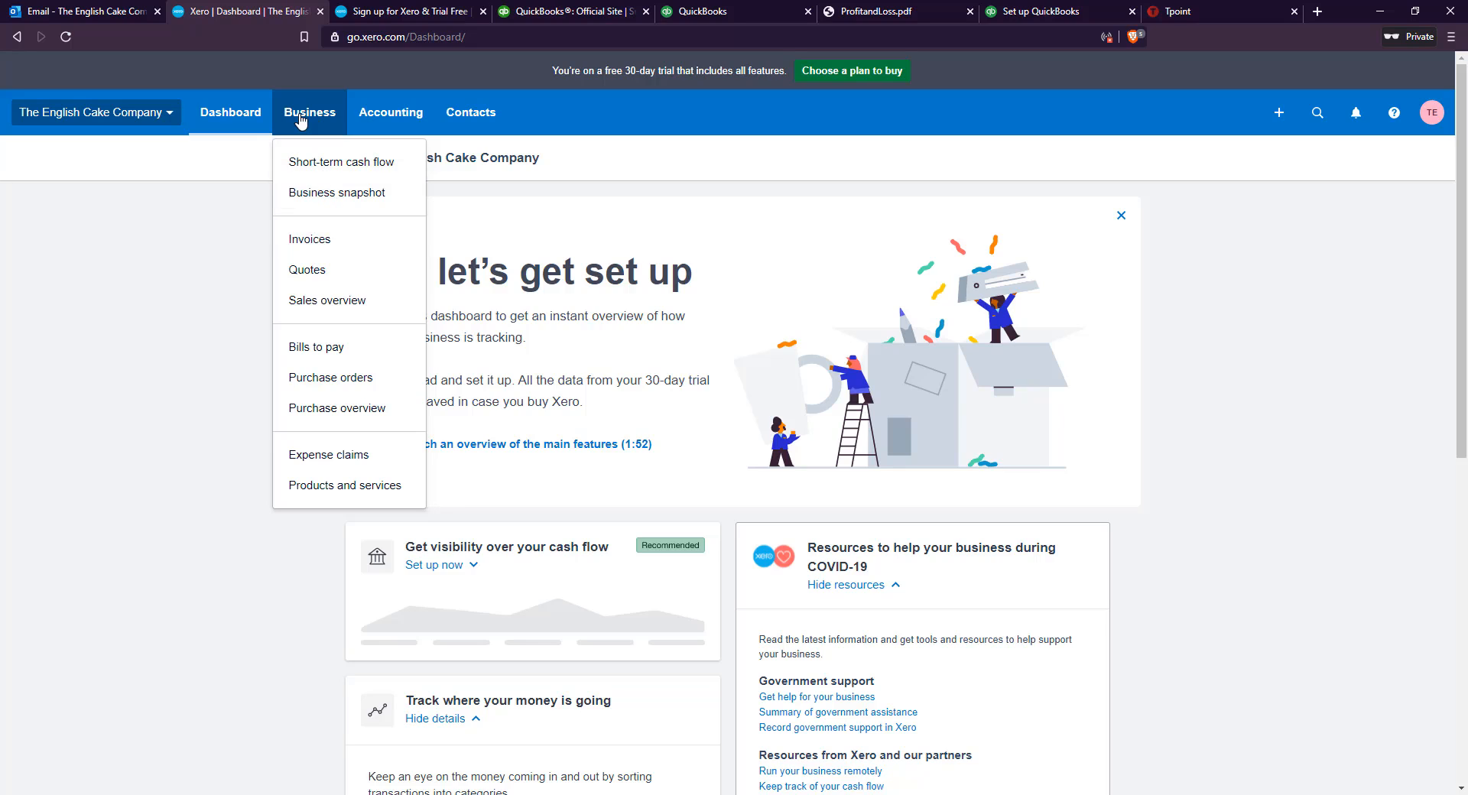
{"action": "left_click", "coordinate": [330, 240]}
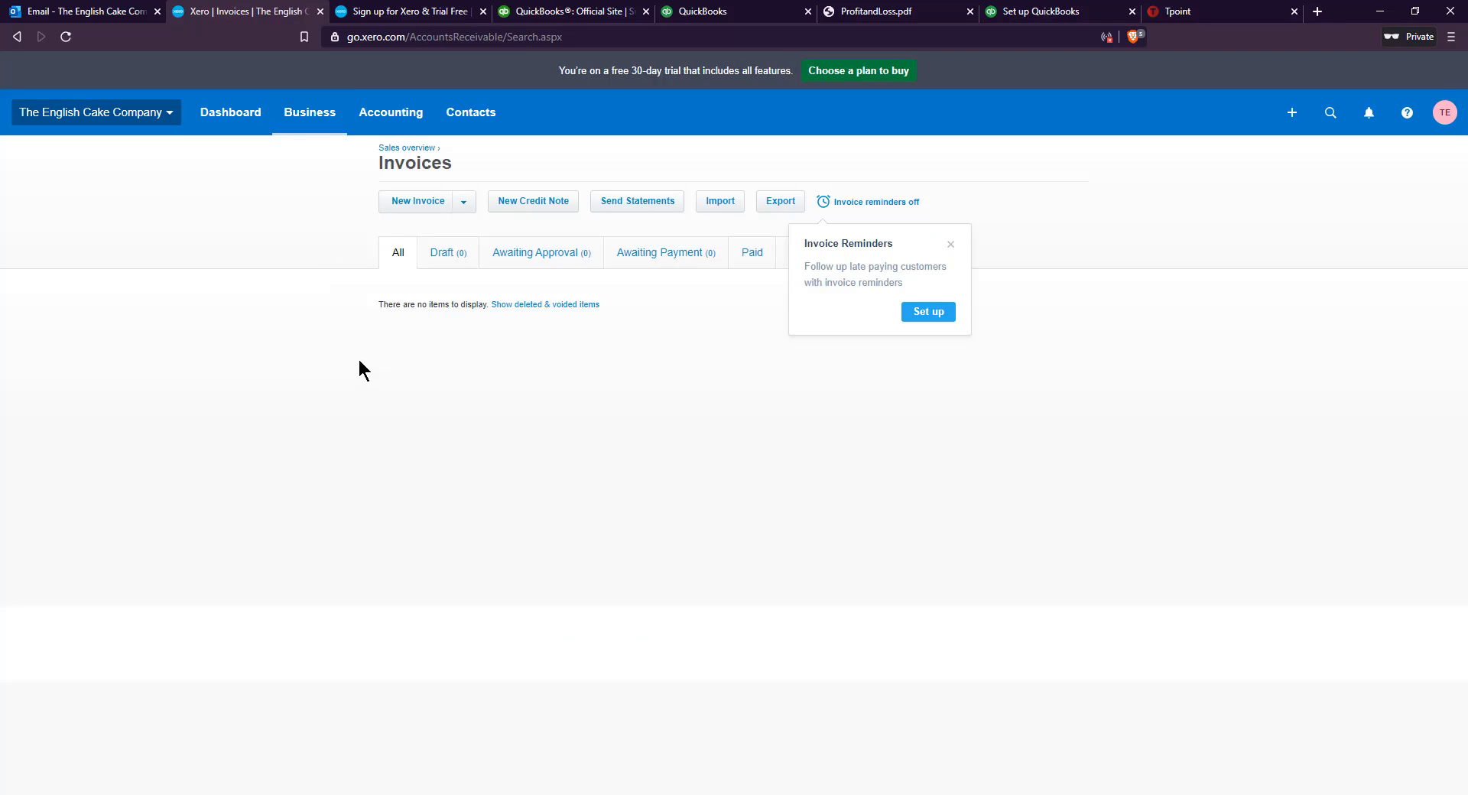
{"action": "left_click", "coordinate": [426, 205]}
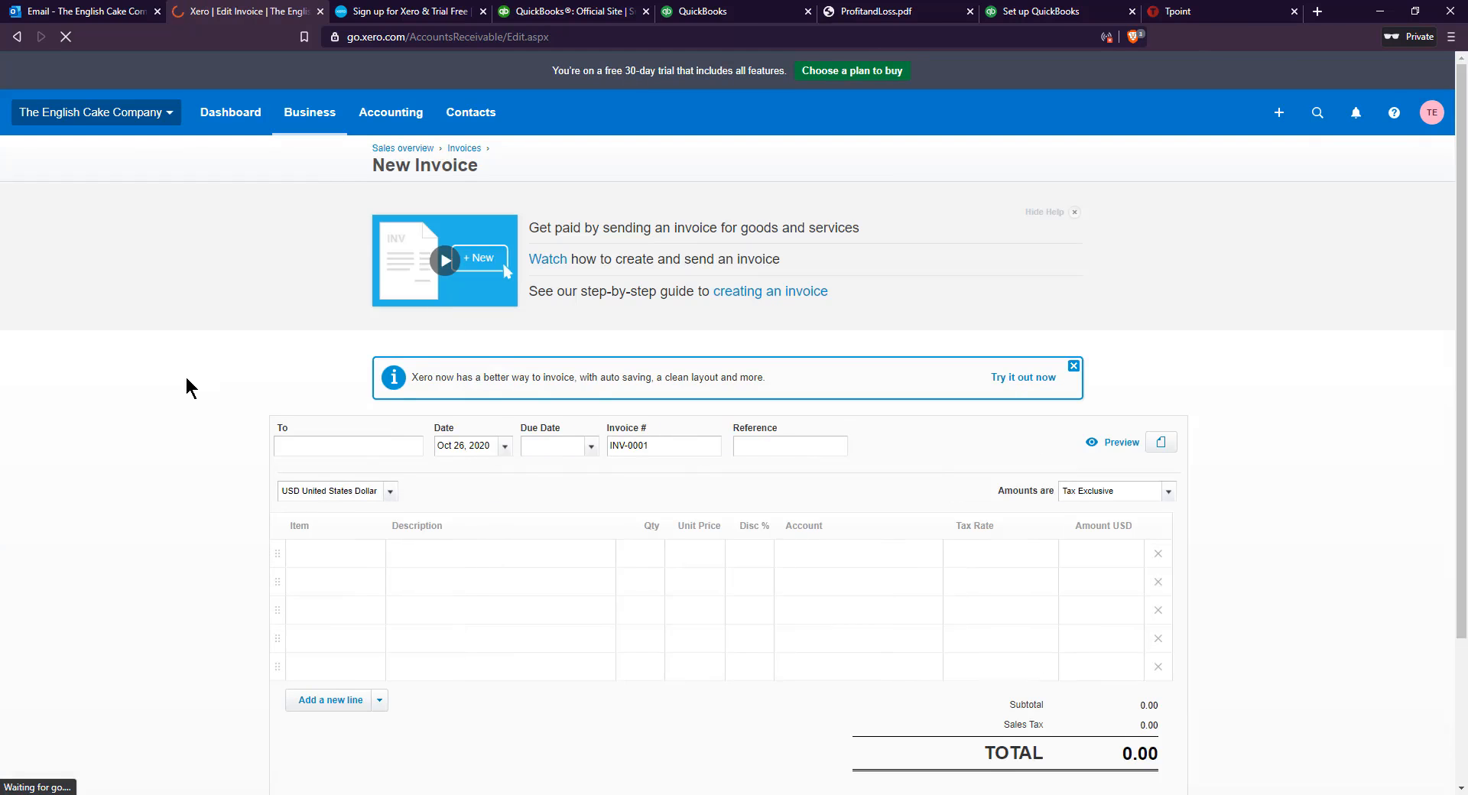
Enter the customer's e-mail address as the invoice recipient and add it as a new contact
{"action": "scroll", "coordinate": [309, 304], "scroll_direction": "down", "scroll_amount": 1}
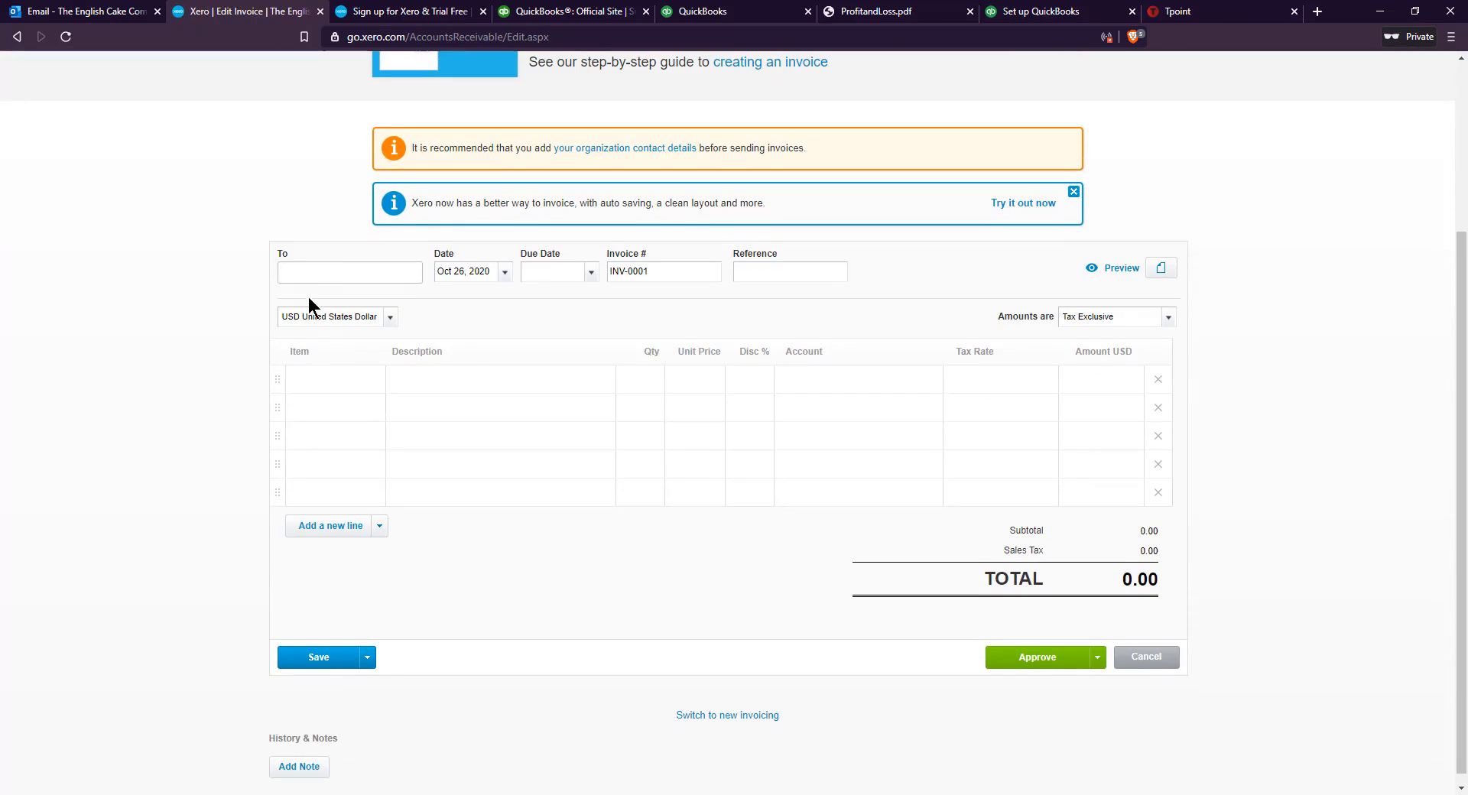
{"action": "left_click", "coordinate": [323, 278]}
{"action": "scroll", "coordinate": [322, 347], "scroll_direction": "up", "scroll_amount": 1}
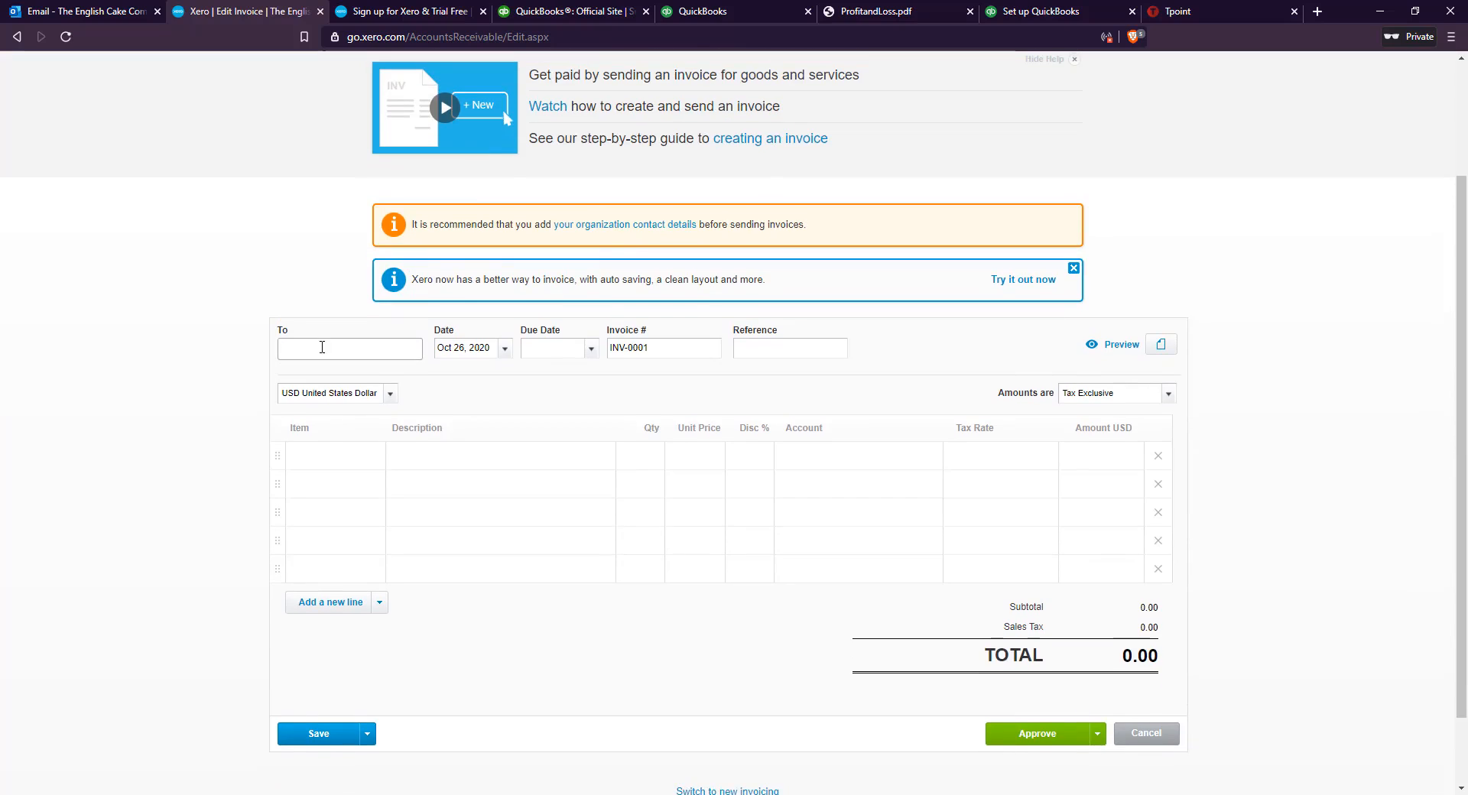
{"action": "key", "text": "ctrl+v"}
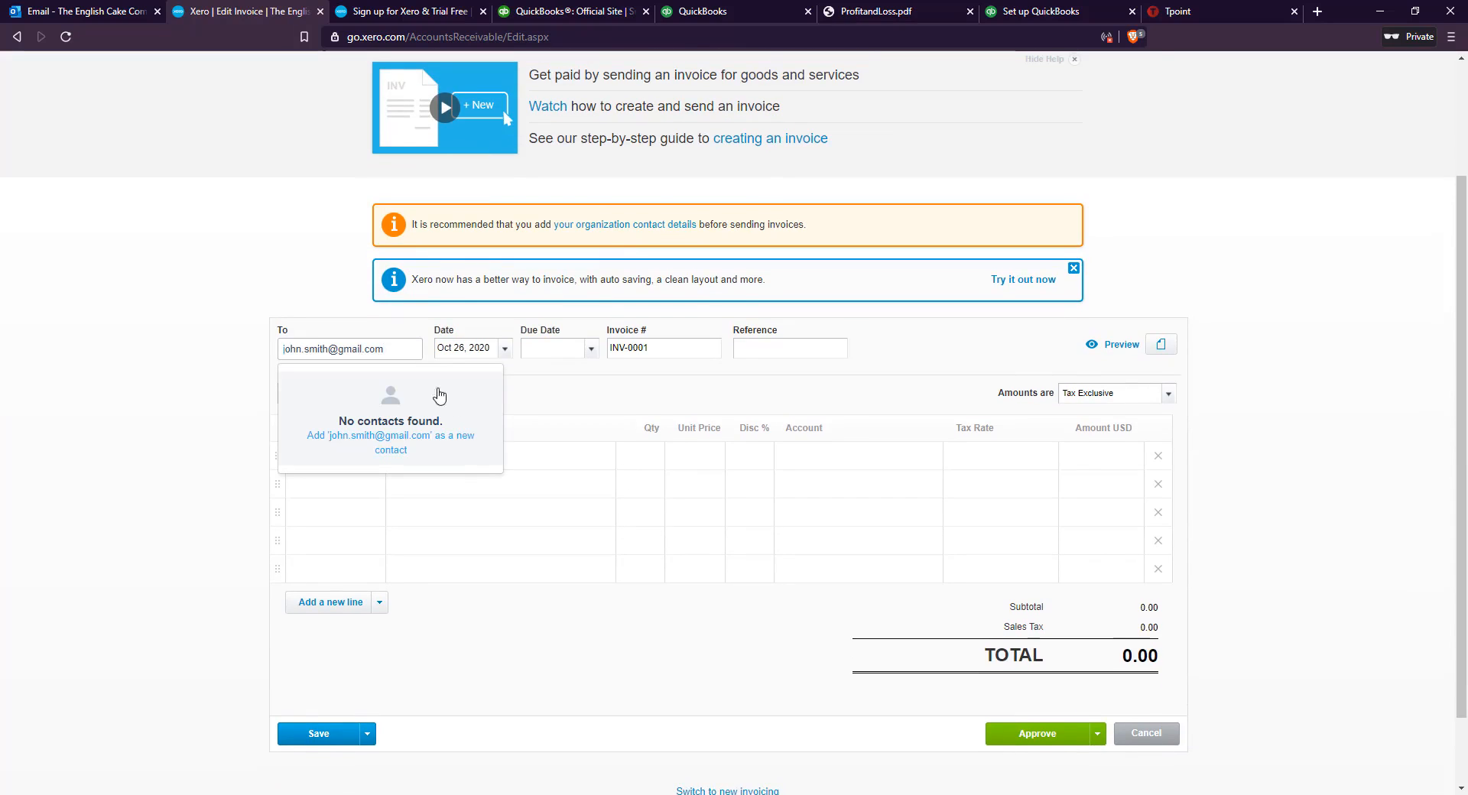
{"action": "left_click", "coordinate": [451, 437]}
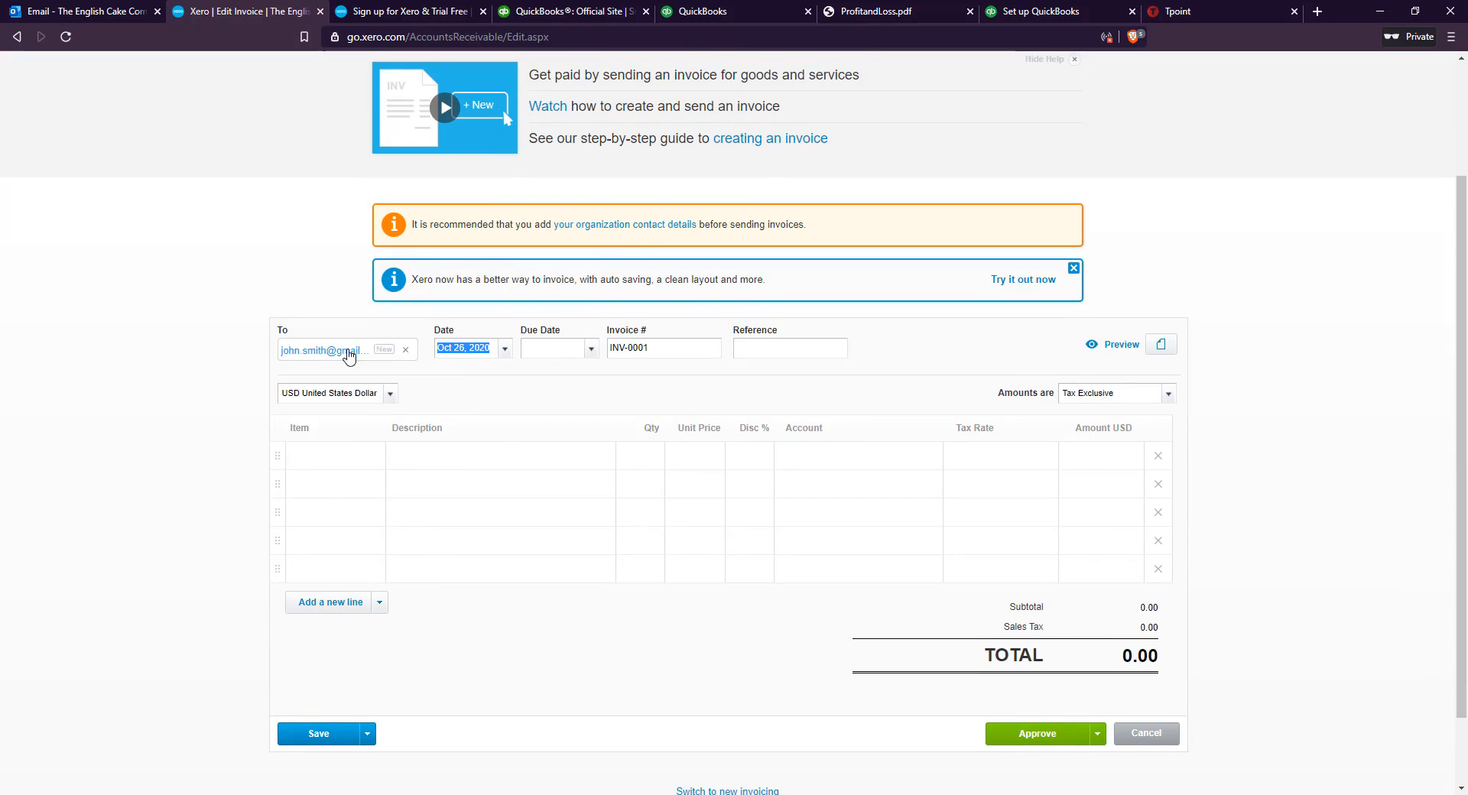
Set the invoice's due date to Nov 27, 2020 and check the available currencies
{"action": "left_click", "coordinate": [582, 348]}
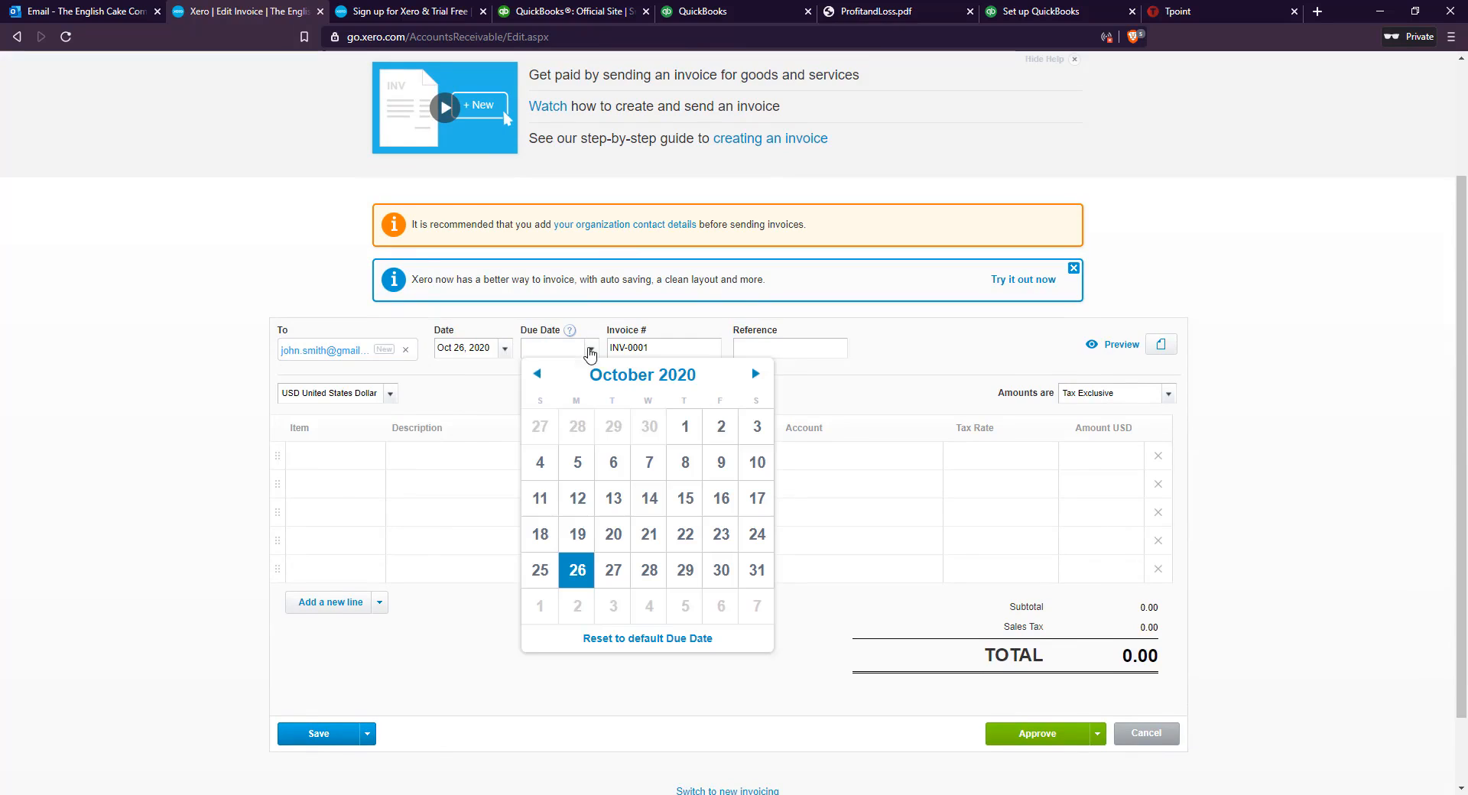
{"action": "left_click", "coordinate": [754, 375]}
{"action": "left_click", "coordinate": [721, 572]}
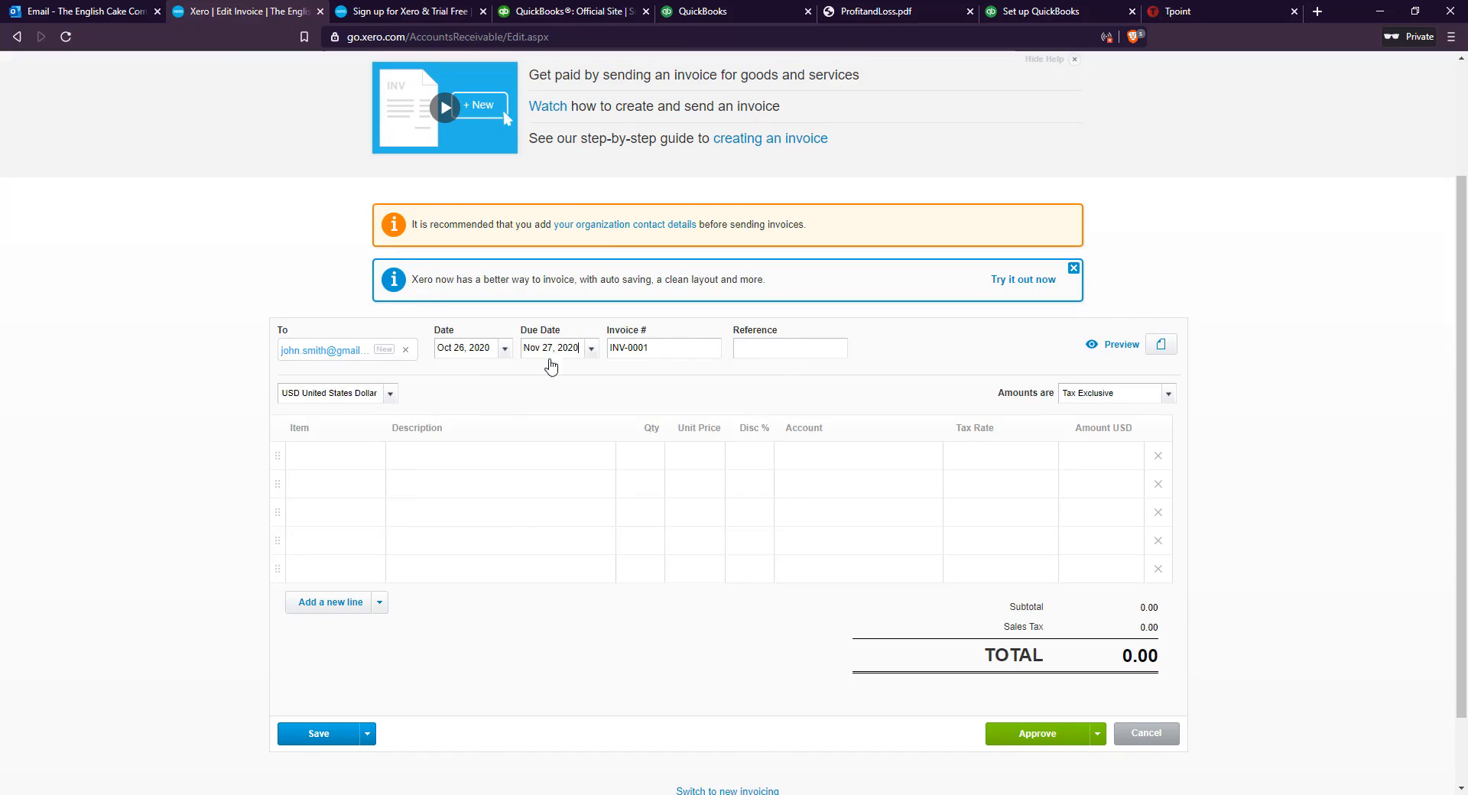
{"action": "left_click", "coordinate": [390, 394]}
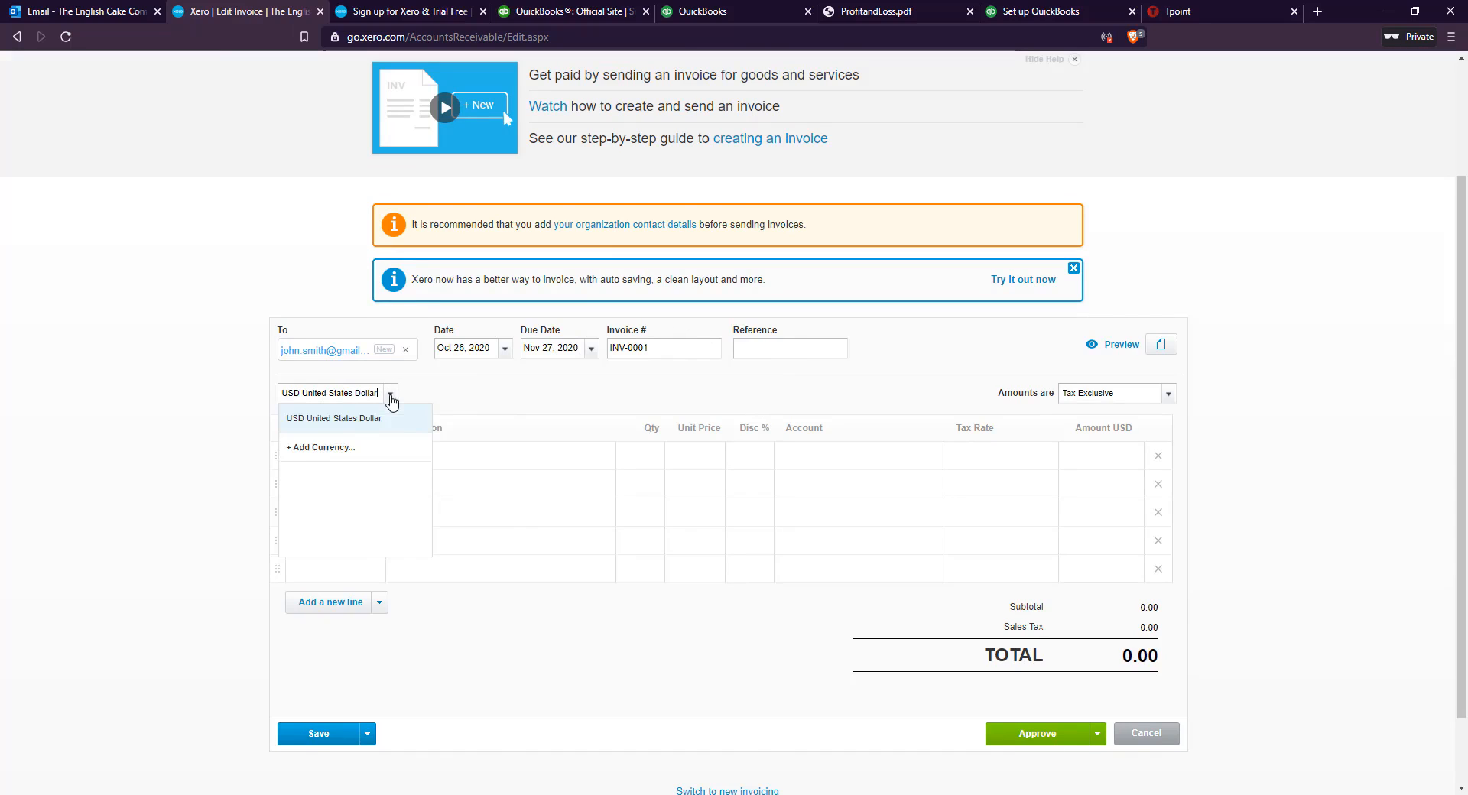
{"action": "left_click", "coordinate": [301, 451]}
Start a new item on the first invoice line, named Cakes, with a unit price of 5
{"action": "left_click", "coordinate": [373, 460]}
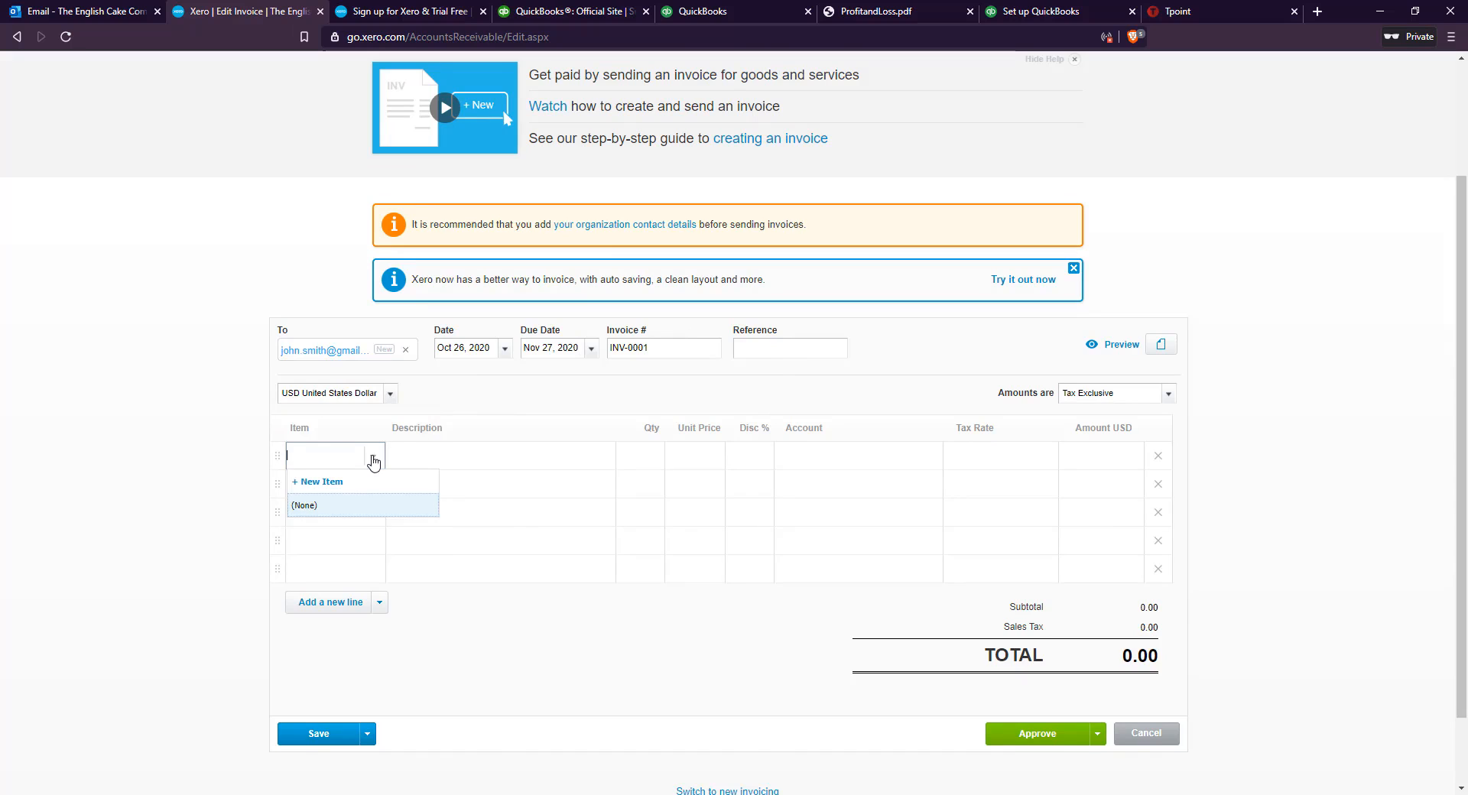
{"action": "left_click", "coordinate": [348, 481]}
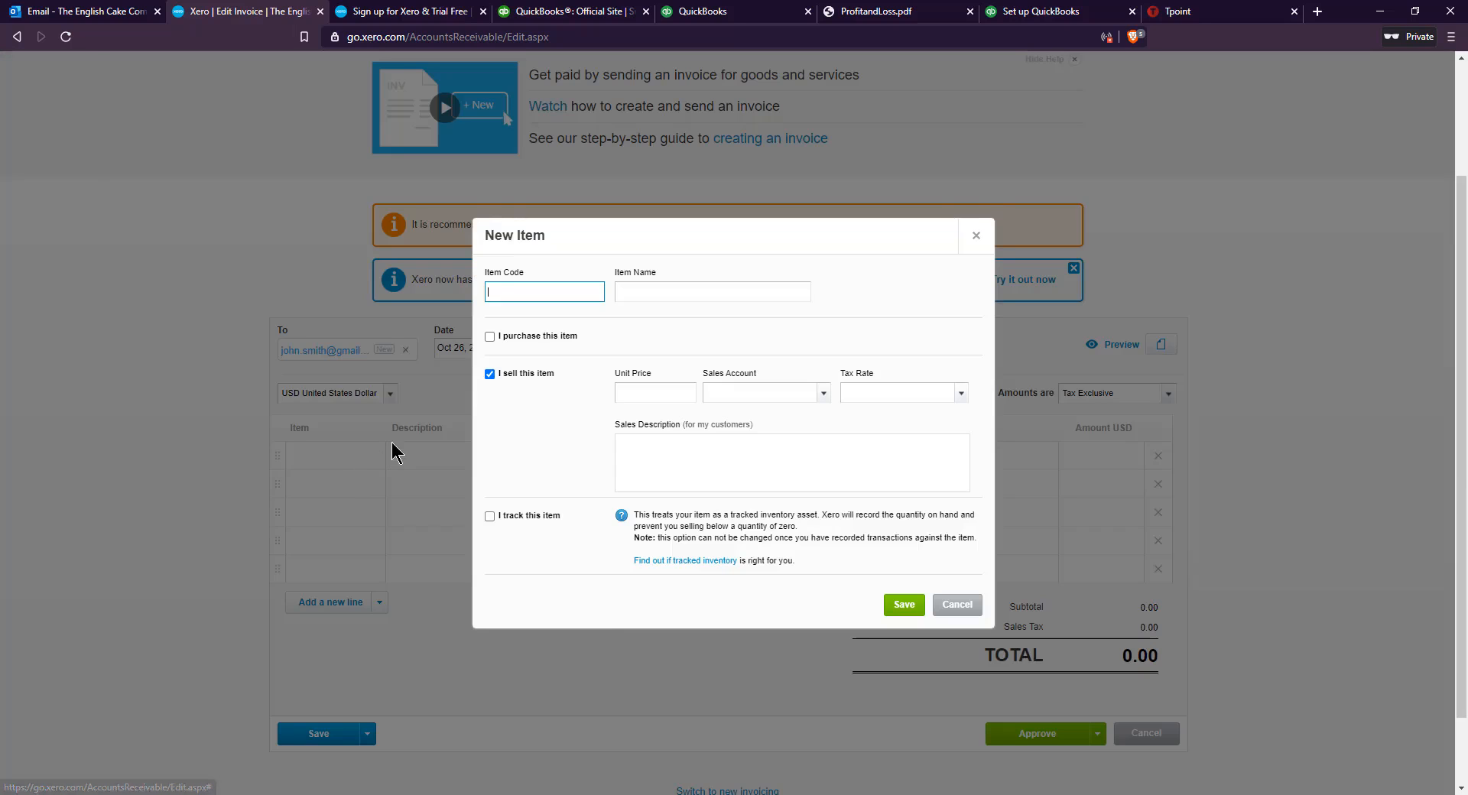
{"action": "left_click", "coordinate": [665, 292]}
{"action": "type", "text": "Cakes"}
{"action": "left_click", "coordinate": [659, 393]}
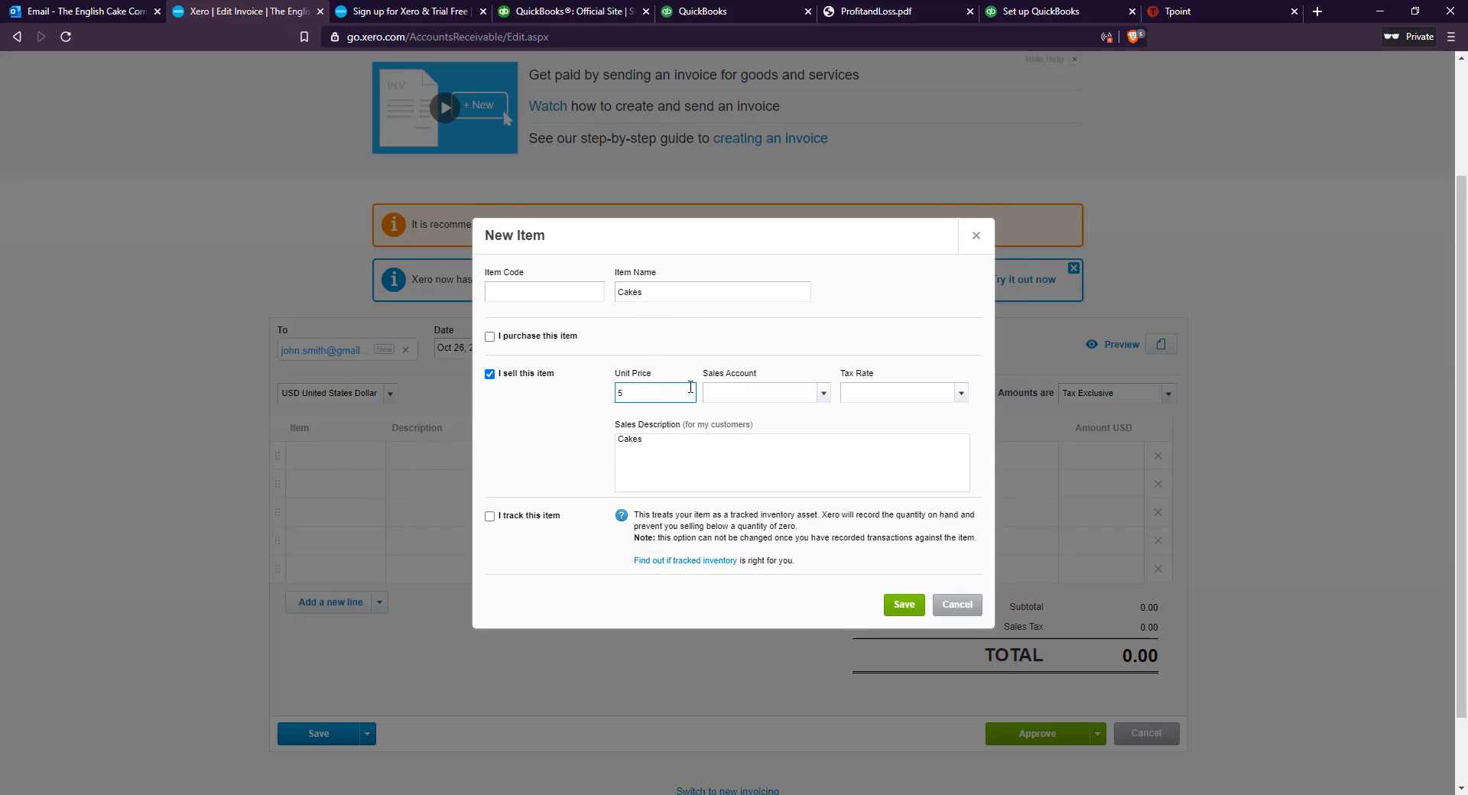
Look through the sales accounts and assign the Cakes item to 4000 - Sales
{"action": "left_click", "coordinate": [824, 393]}
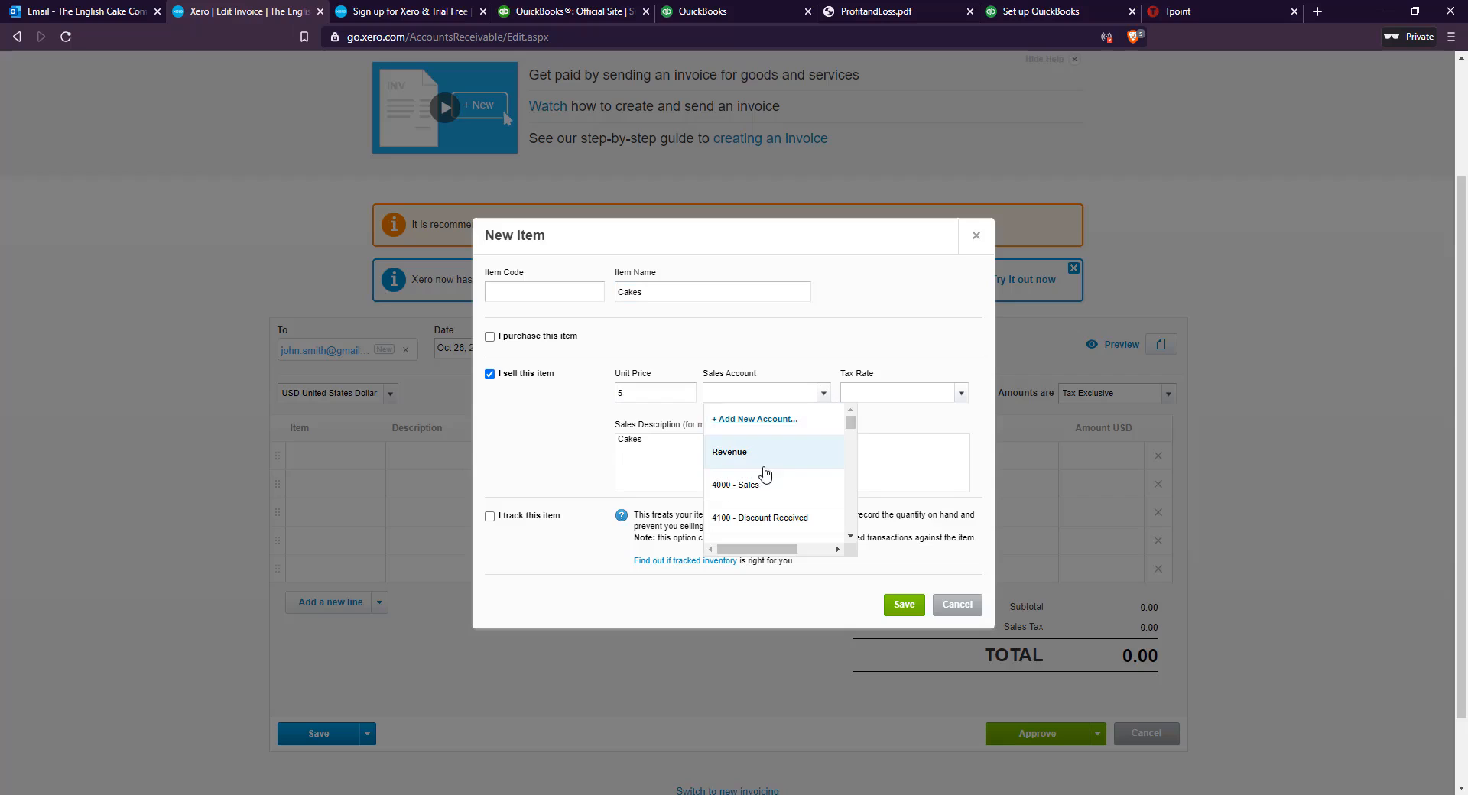
{"action": "scroll", "coordinate": [765, 474], "scroll_direction": "down", "scroll_amount": 4}
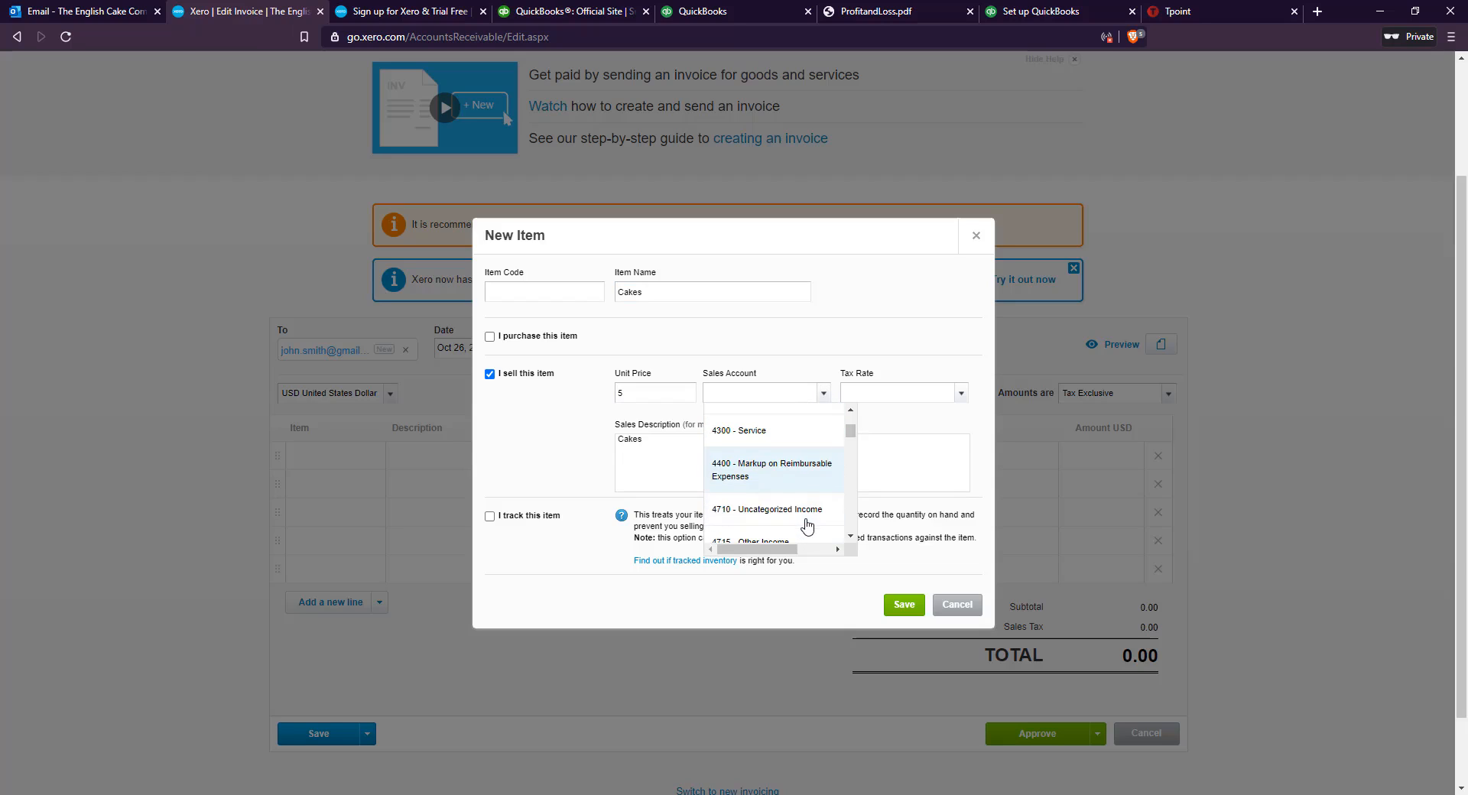
{"action": "scroll", "coordinate": [780, 470], "scroll_direction": "up", "scroll_amount": 4}
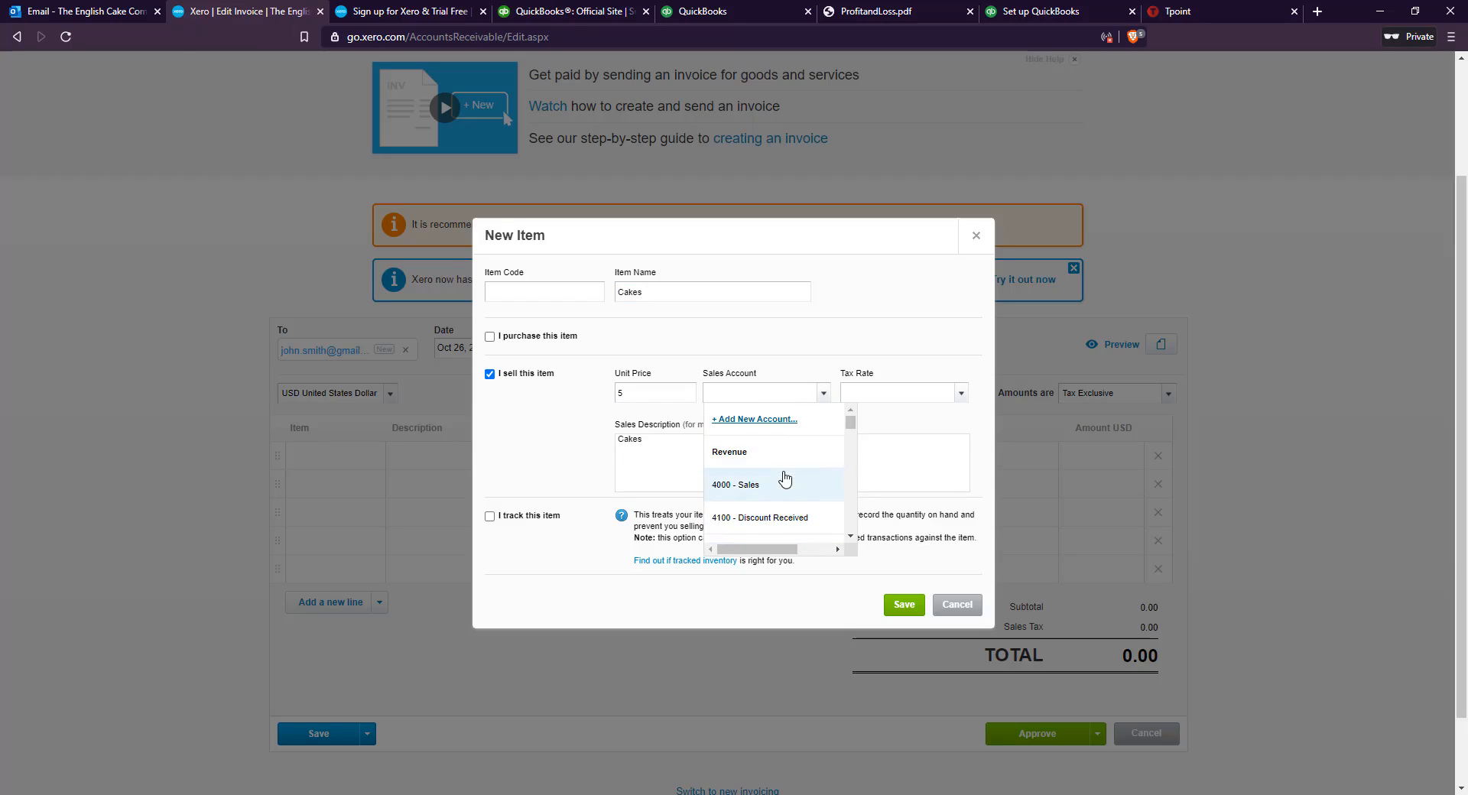
{"action": "scroll", "coordinate": [788, 478], "scroll_direction": "down", "scroll_amount": 12}
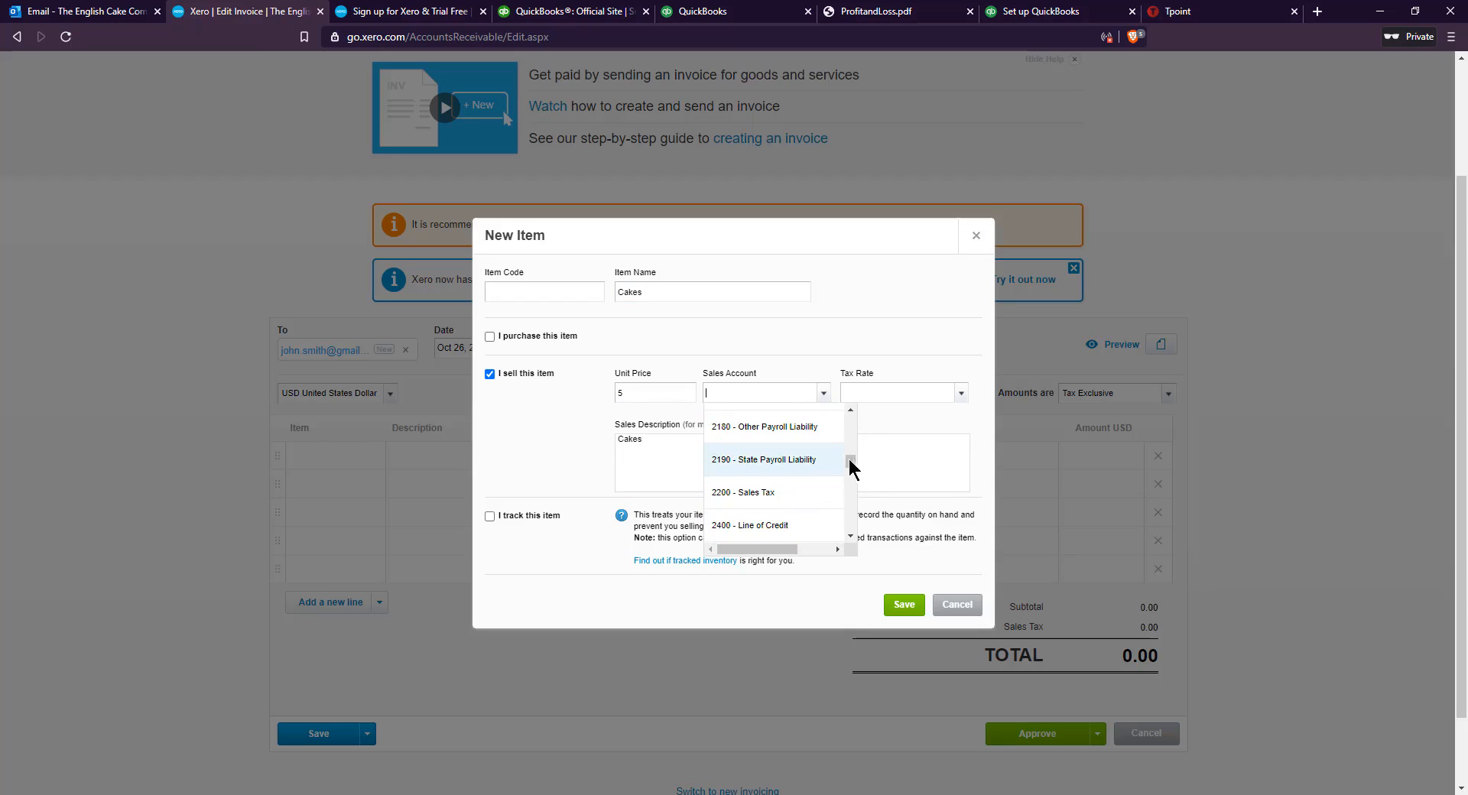
{"action": "scroll", "coordinate": [851, 458], "scroll_direction": "up", "scroll_amount": 12}
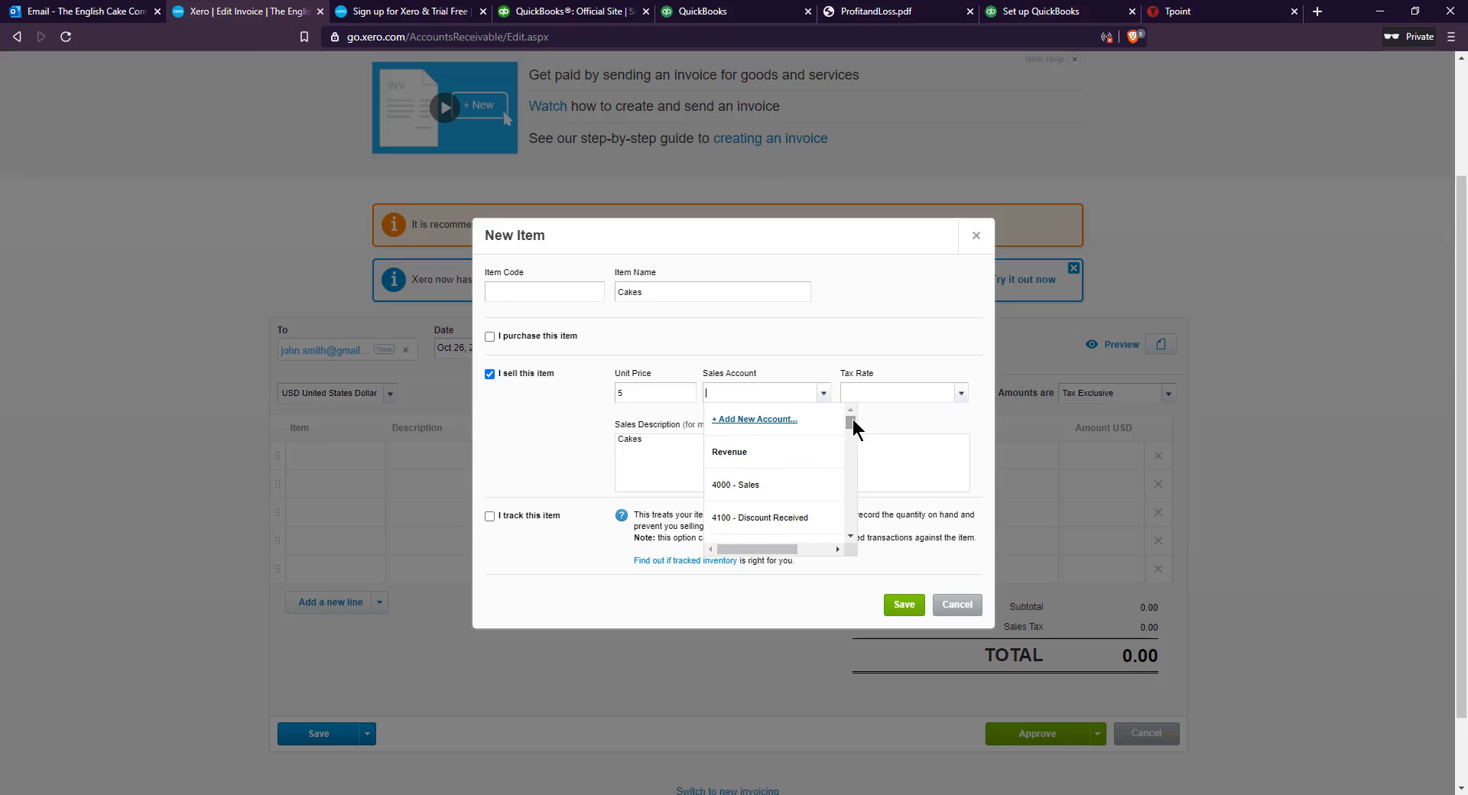
{"action": "left_click", "coordinate": [773, 485]}
Set the Cakes item's tax rate to Auto look up, give it the item code 24122020, and save it
{"action": "left_click", "coordinate": [958, 395]}
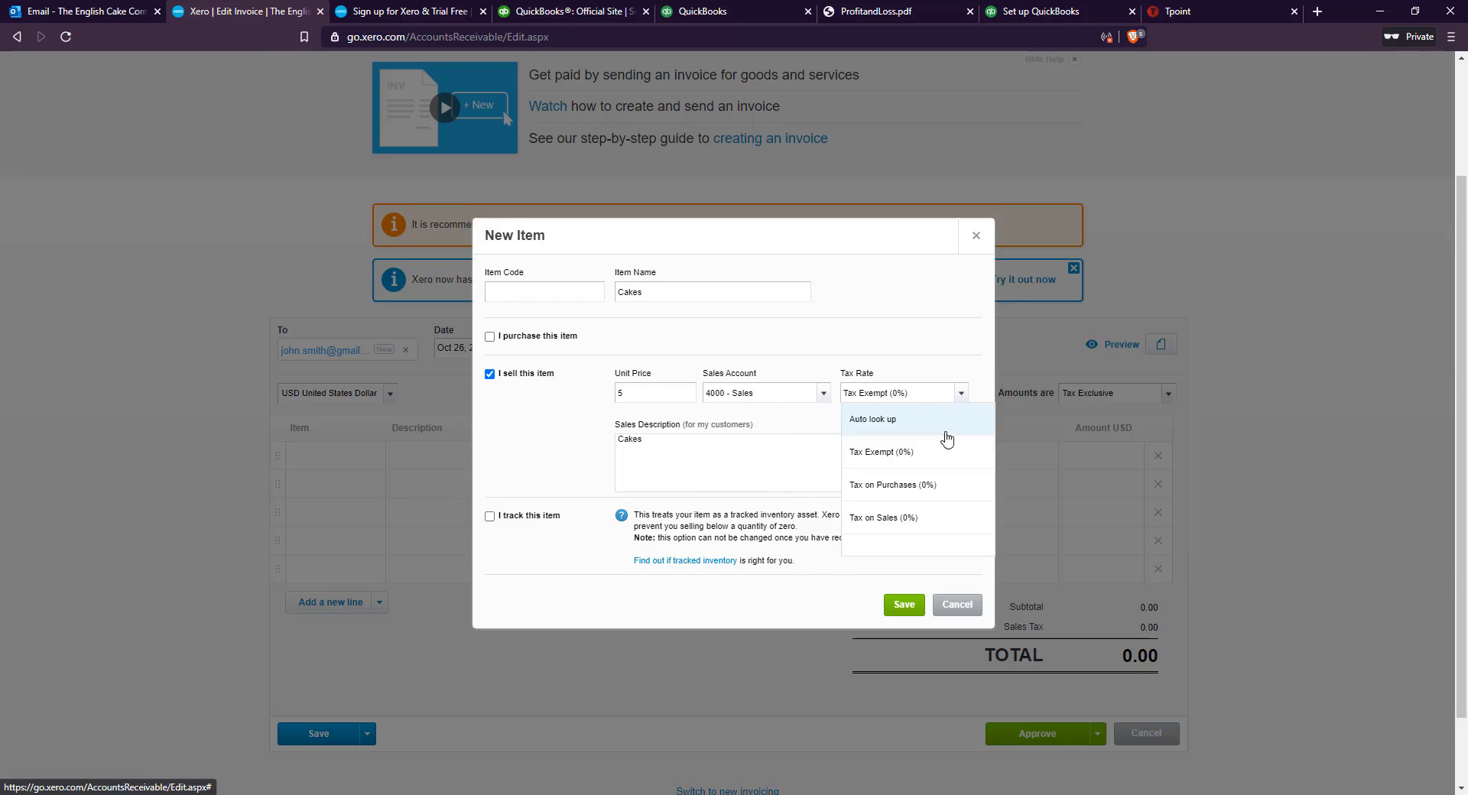
{"action": "scroll", "coordinate": [934, 539], "scroll_direction": "down", "scroll_amount": 1}
{"action": "scroll", "coordinate": [932, 482], "scroll_direction": "up", "scroll_amount": 2}
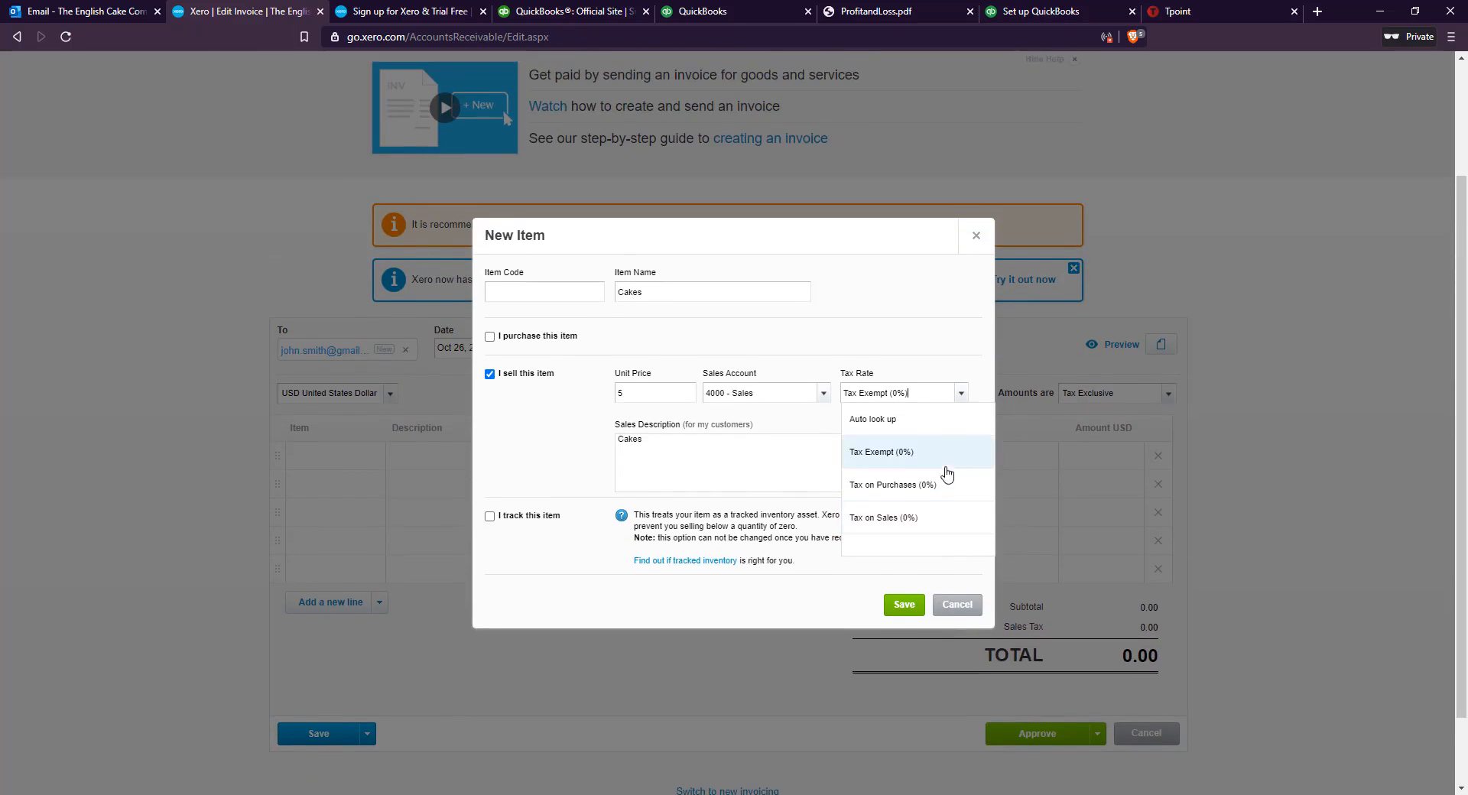
{"action": "left_click", "coordinate": [927, 496]}
{"action": "left_click", "coordinate": [904, 681]}
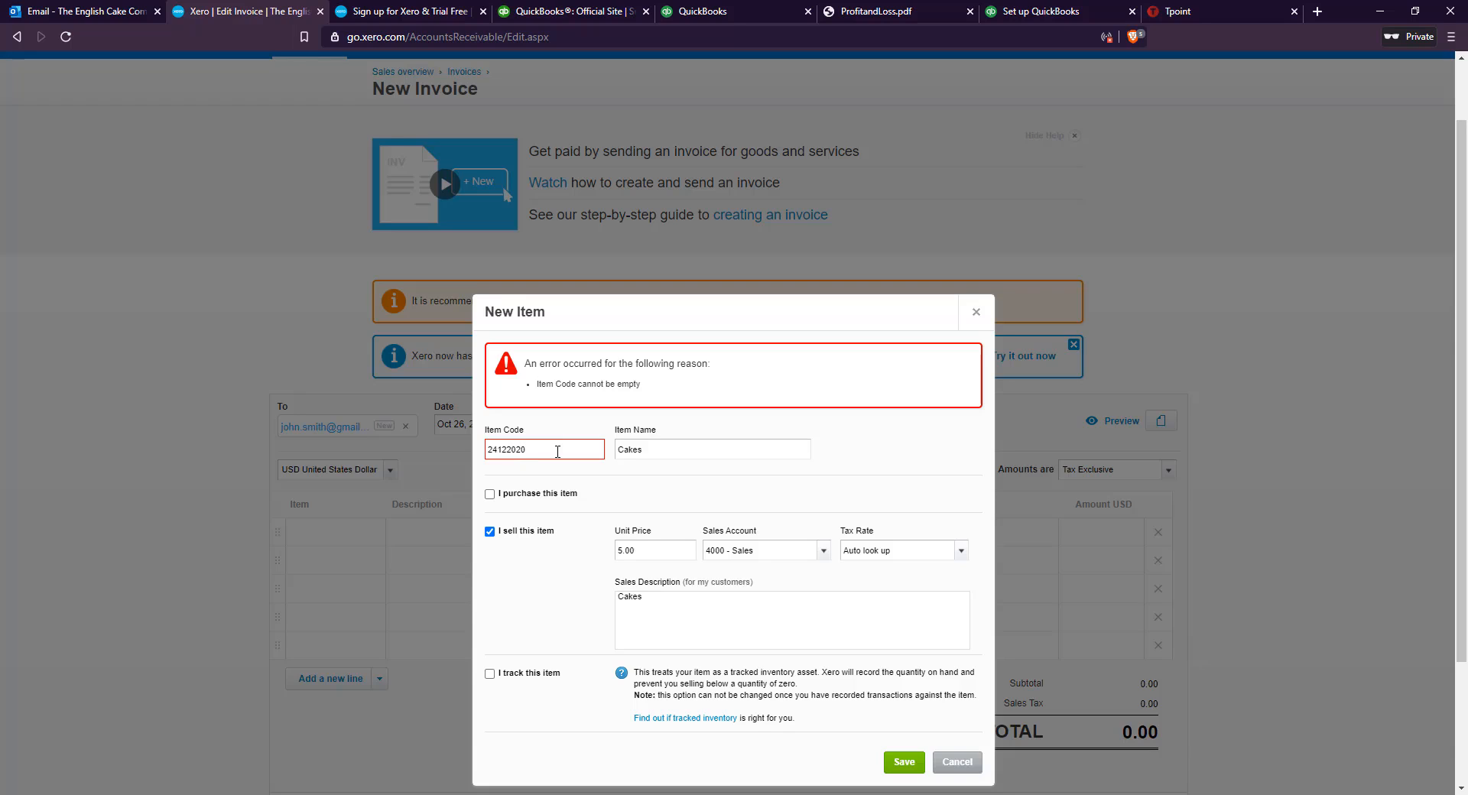
{"action": "scroll", "coordinate": [556, 453], "scroll_direction": "down", "scroll_amount": 1}
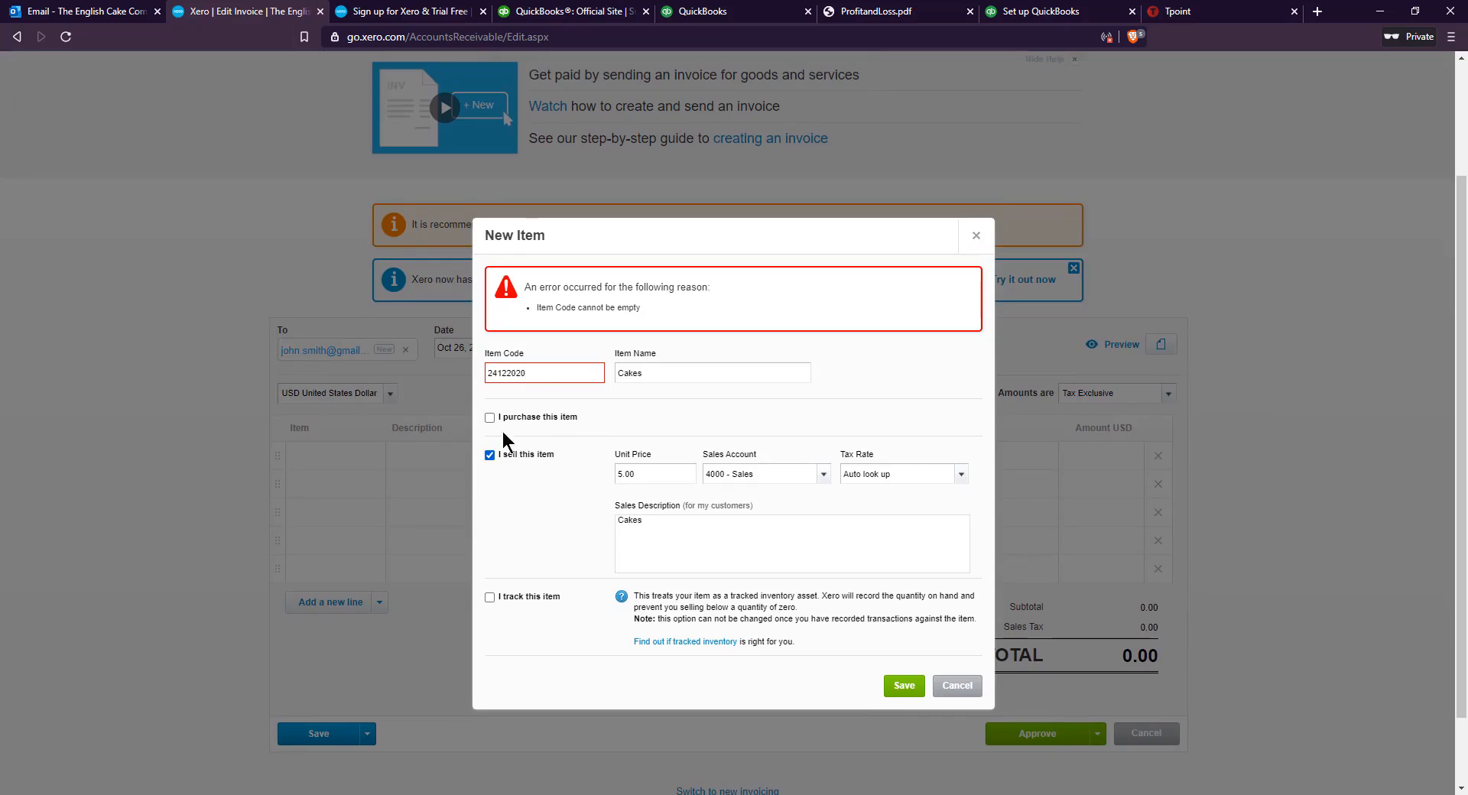
{"action": "left_click", "coordinate": [904, 688]}
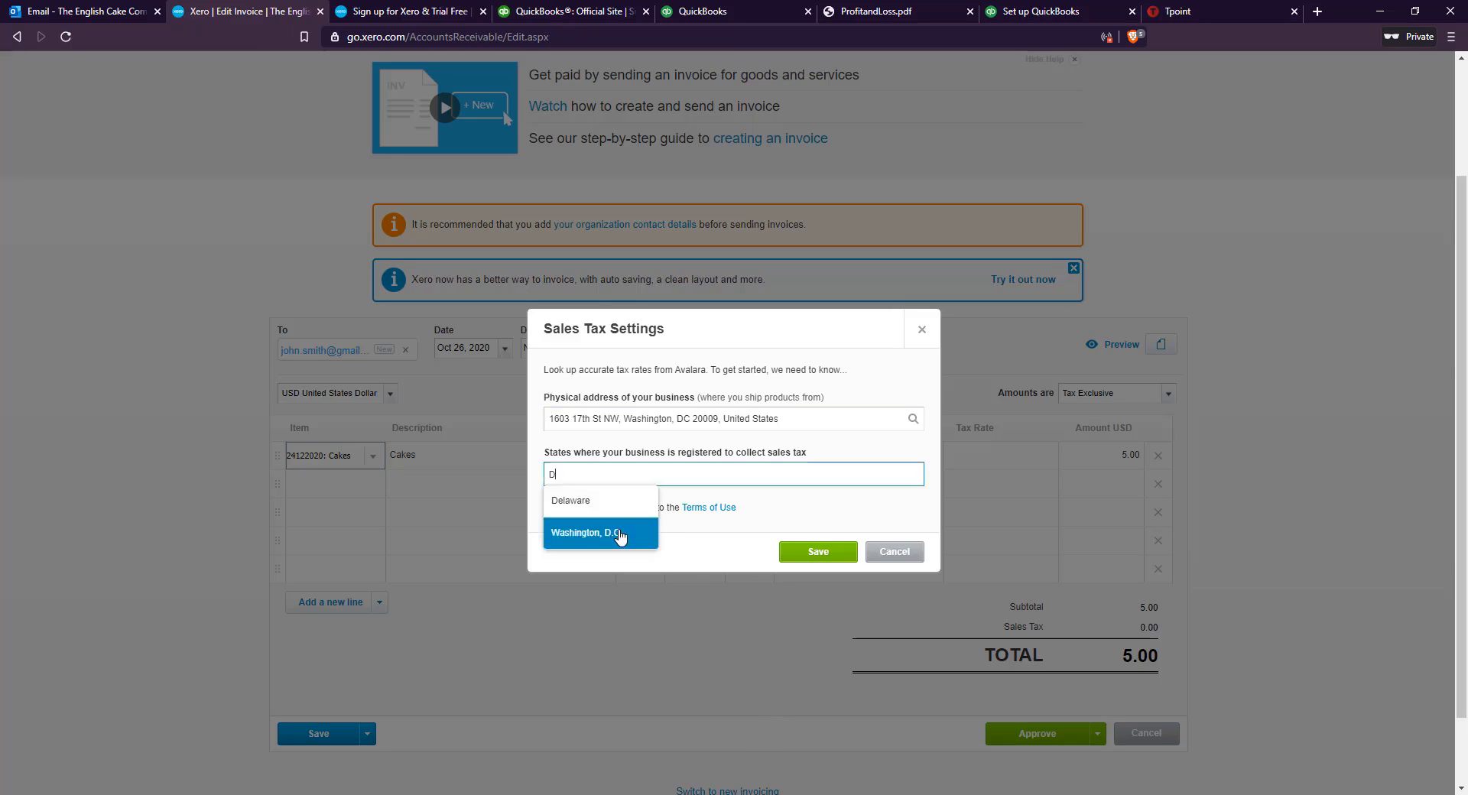
Fill the sales tax settings with the business's physical address and Washington, D.C as the registered state, accept the Terms of Use, and save
{"action": "left_click", "coordinate": [604, 529]}
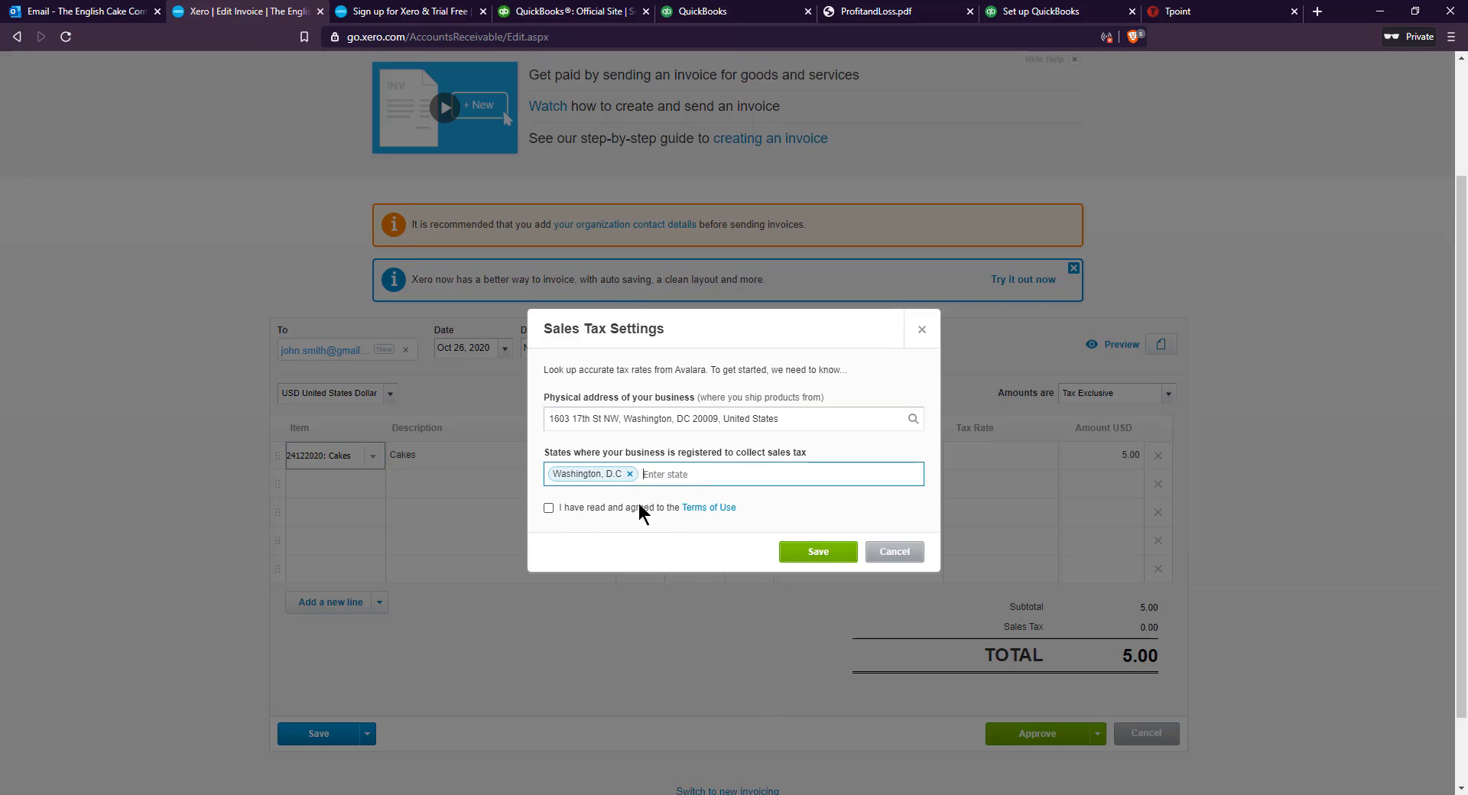
{"action": "left_click", "coordinate": [549, 507]}
{"action": "left_click", "coordinate": [816, 551]}
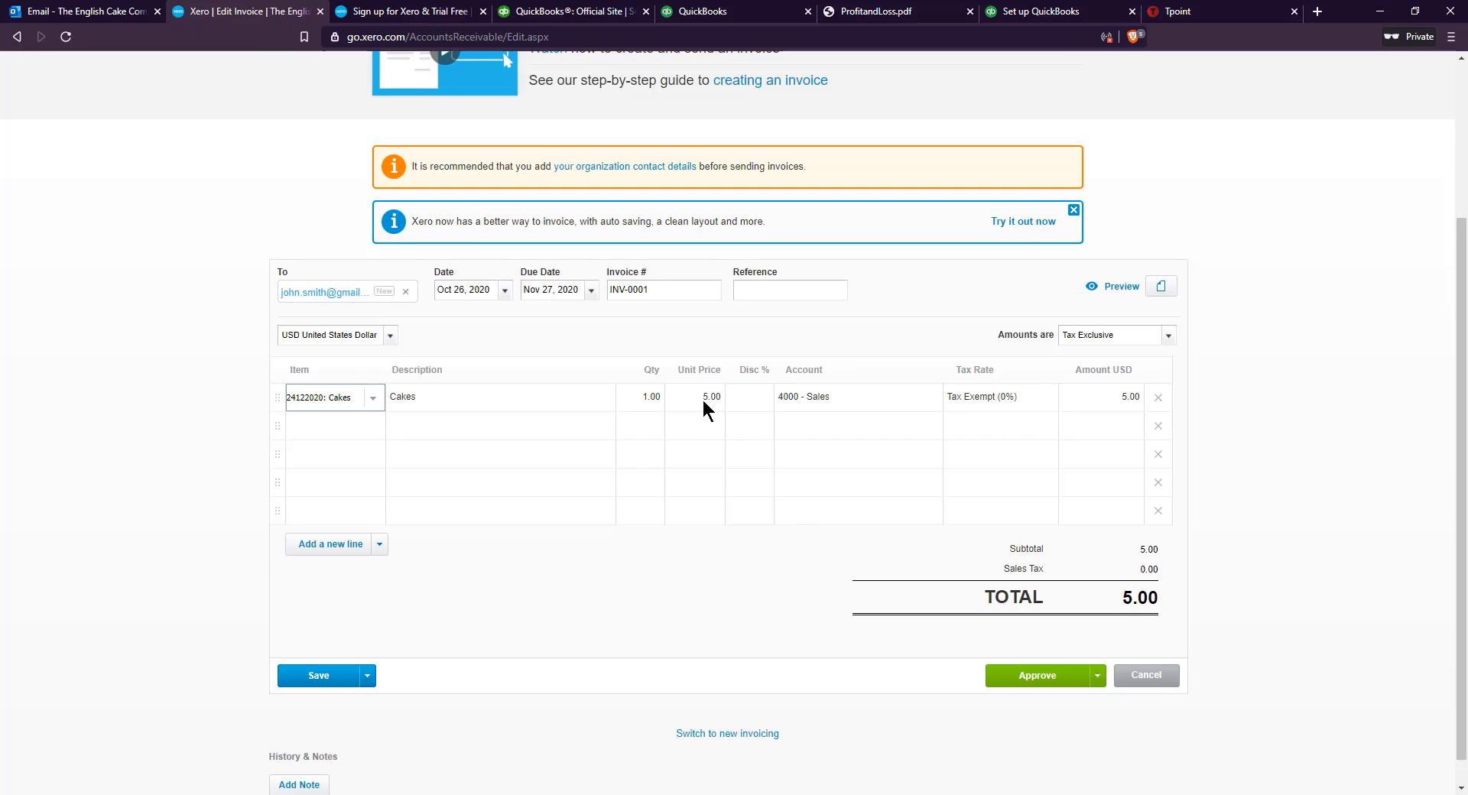
Set the quantity on the Cakes line to 300
{"action": "left_click", "coordinate": [637, 393]}
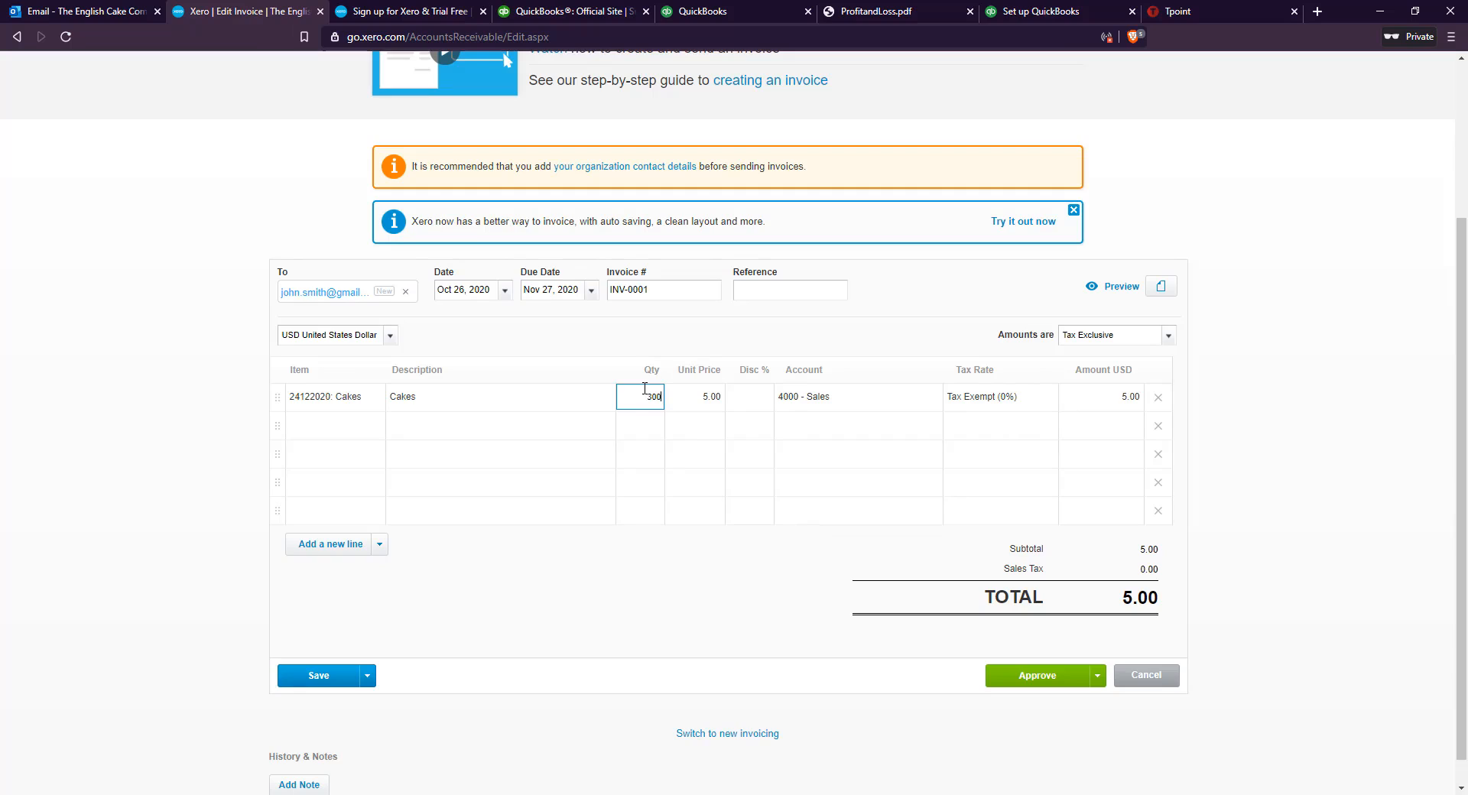
{"action": "left_click", "coordinate": [1213, 392]}
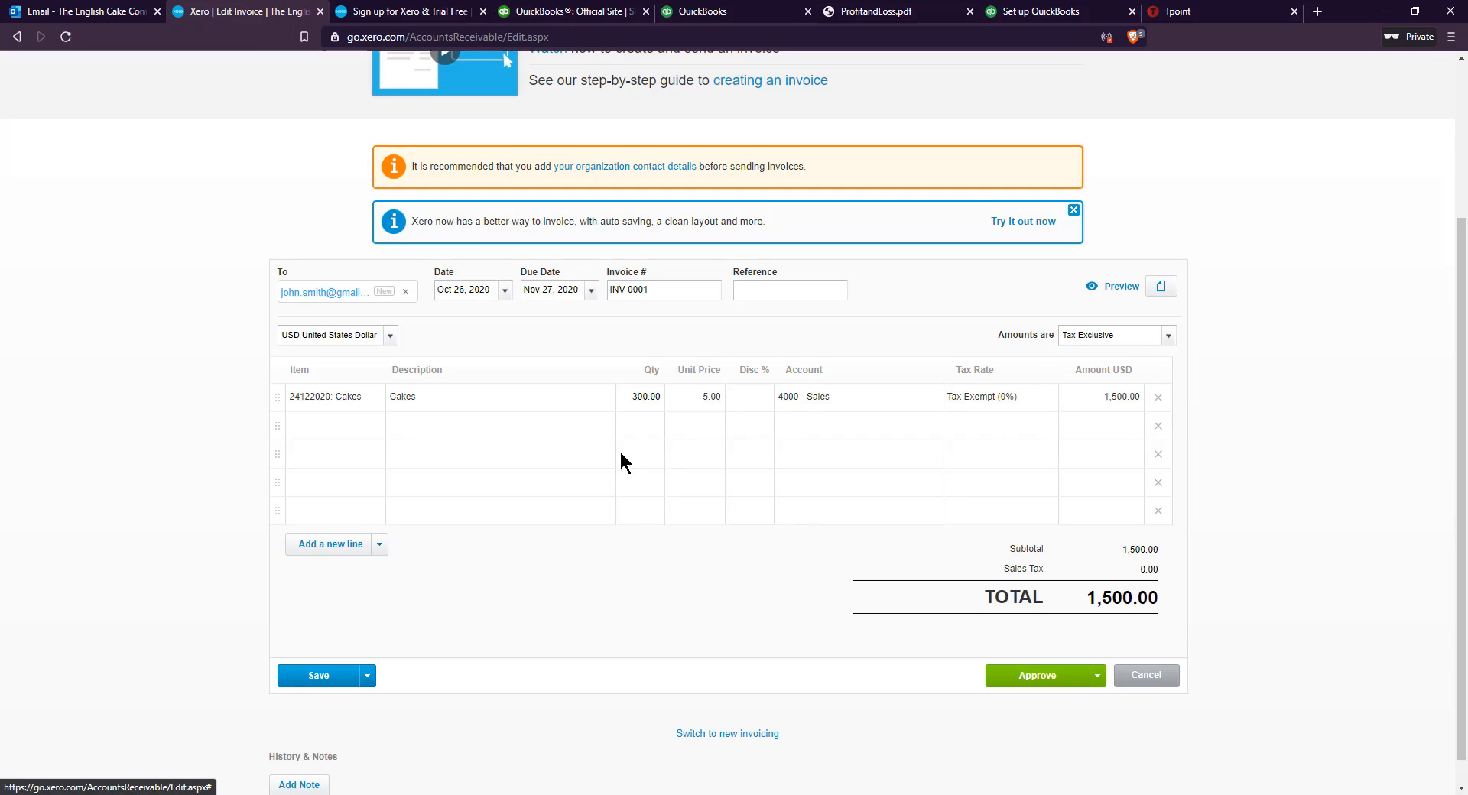
Create a Delivery item on the second line with code 241220202, unit price 2, account 4715 - Other Income and tax rate Auto look up
{"action": "left_click", "coordinate": [363, 432]}
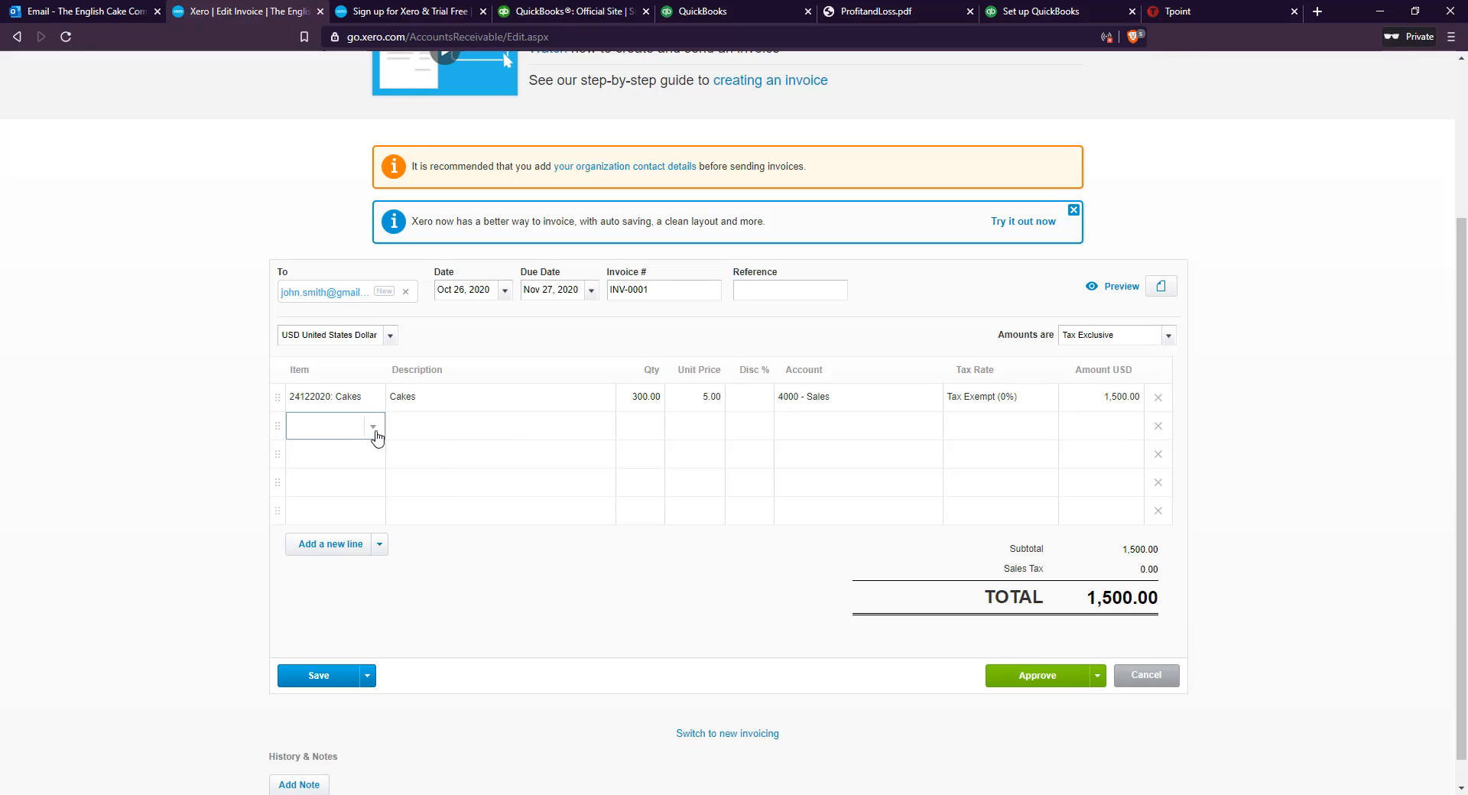
{"action": "left_click", "coordinate": [373, 430]}
{"action": "left_click", "coordinate": [352, 454]}
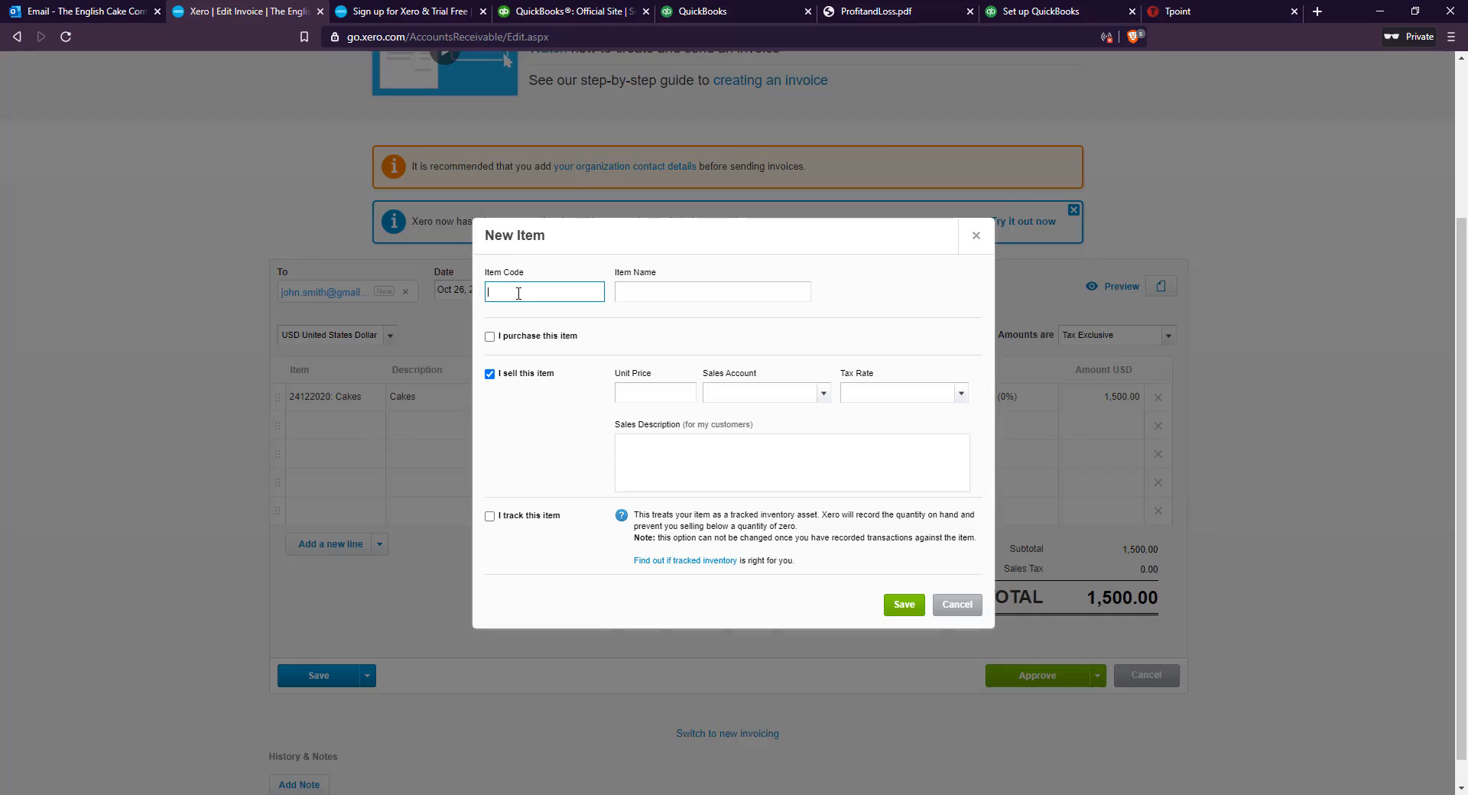
{"action": "type", "text": "241"}
{"action": "type", "text": "220202"}
{"action": "key", "text": "Tab"}
{"action": "type", "text": "Delivery"}
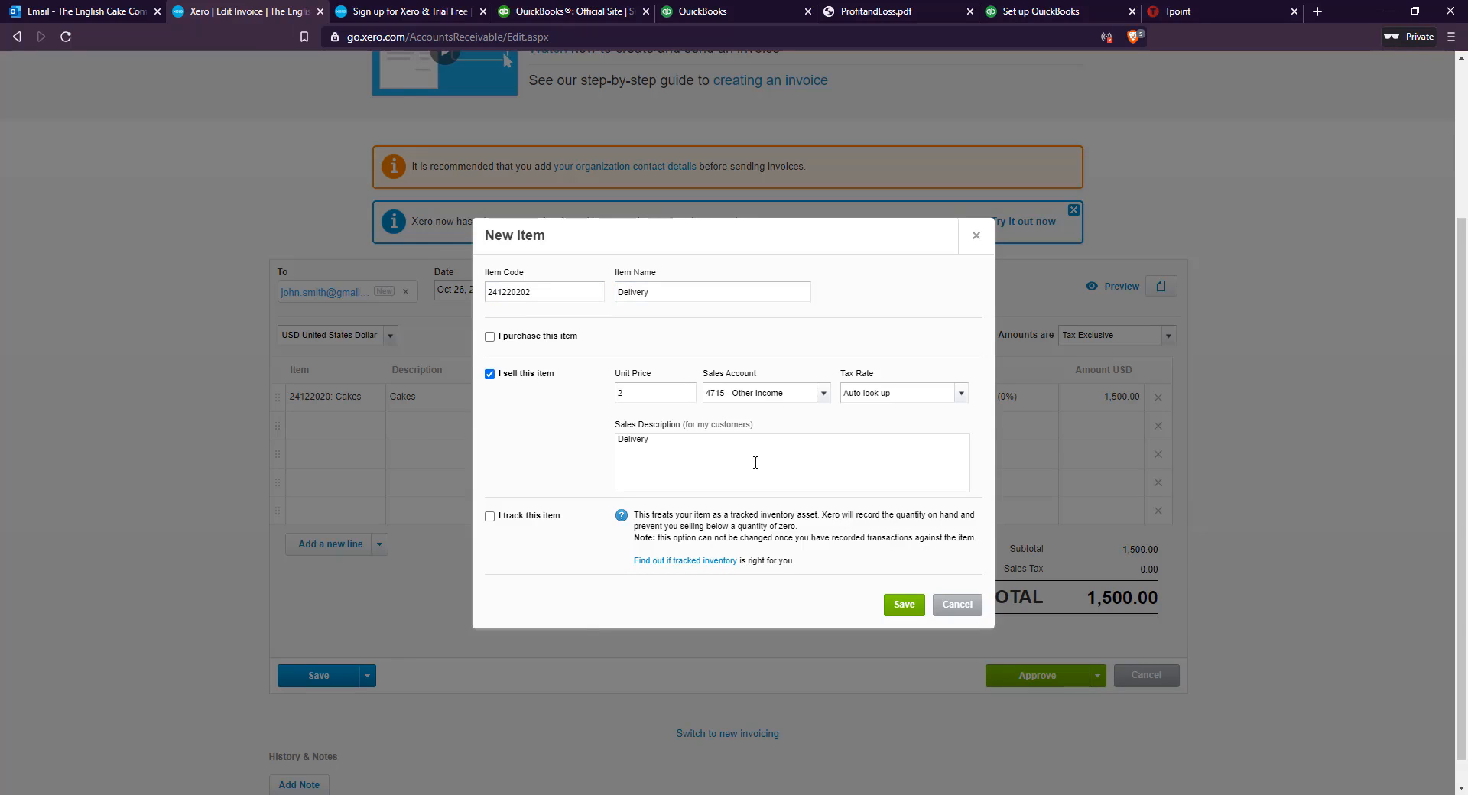
{"action": "left_click", "coordinate": [899, 604]}
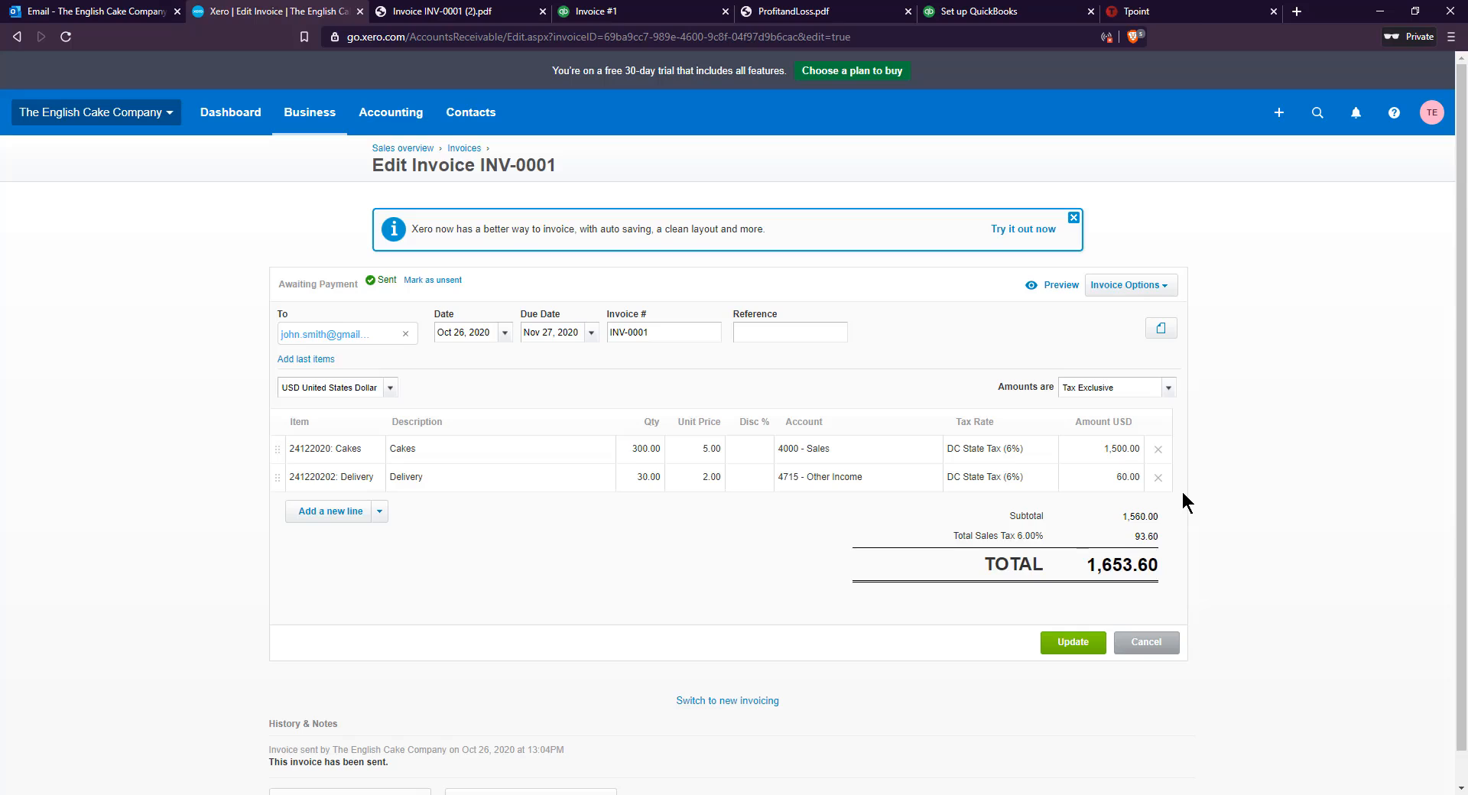
Switch to the QuickBooks invoice preview to compare it with the Xero invoice
{"action": "left_click", "coordinate": [994, 19]}
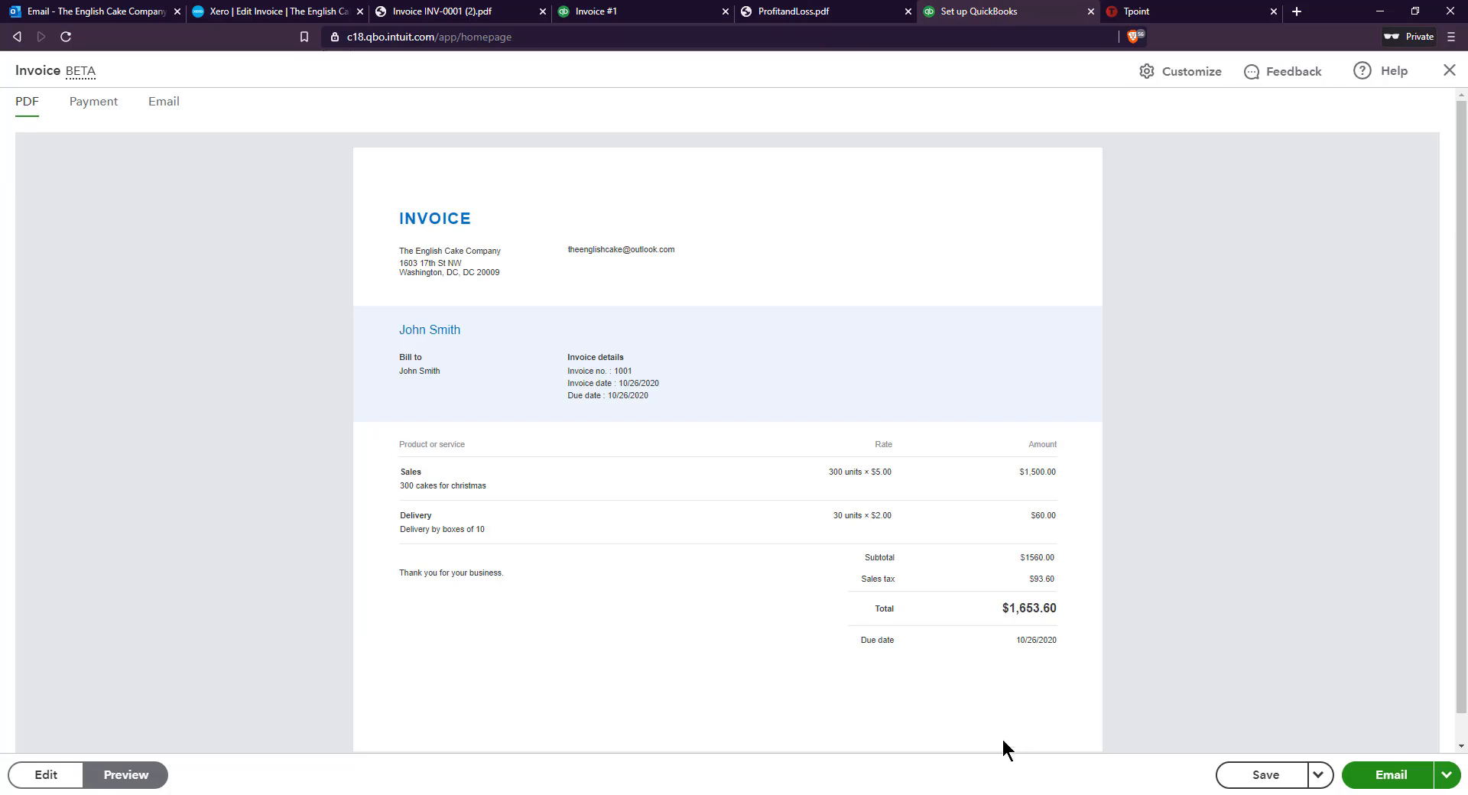
Check the total on the QuickBooks invoice preview, and switch back to Xero to view the invoices list
{"action": "triple_click", "coordinate": [1057, 608]}
{"action": "left_click", "coordinate": [272, 11]}
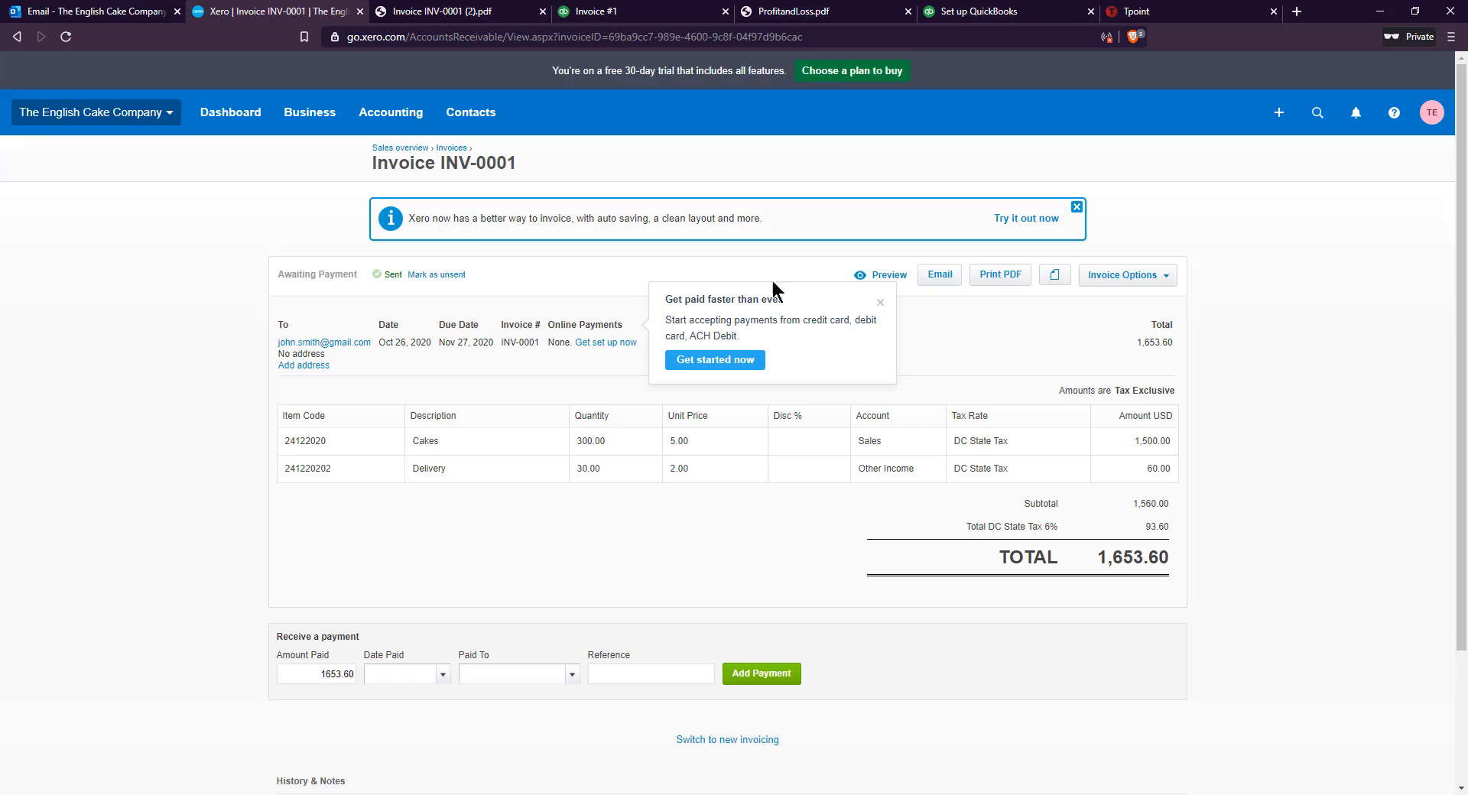
{"action": "left_click", "coordinate": [262, 130]}
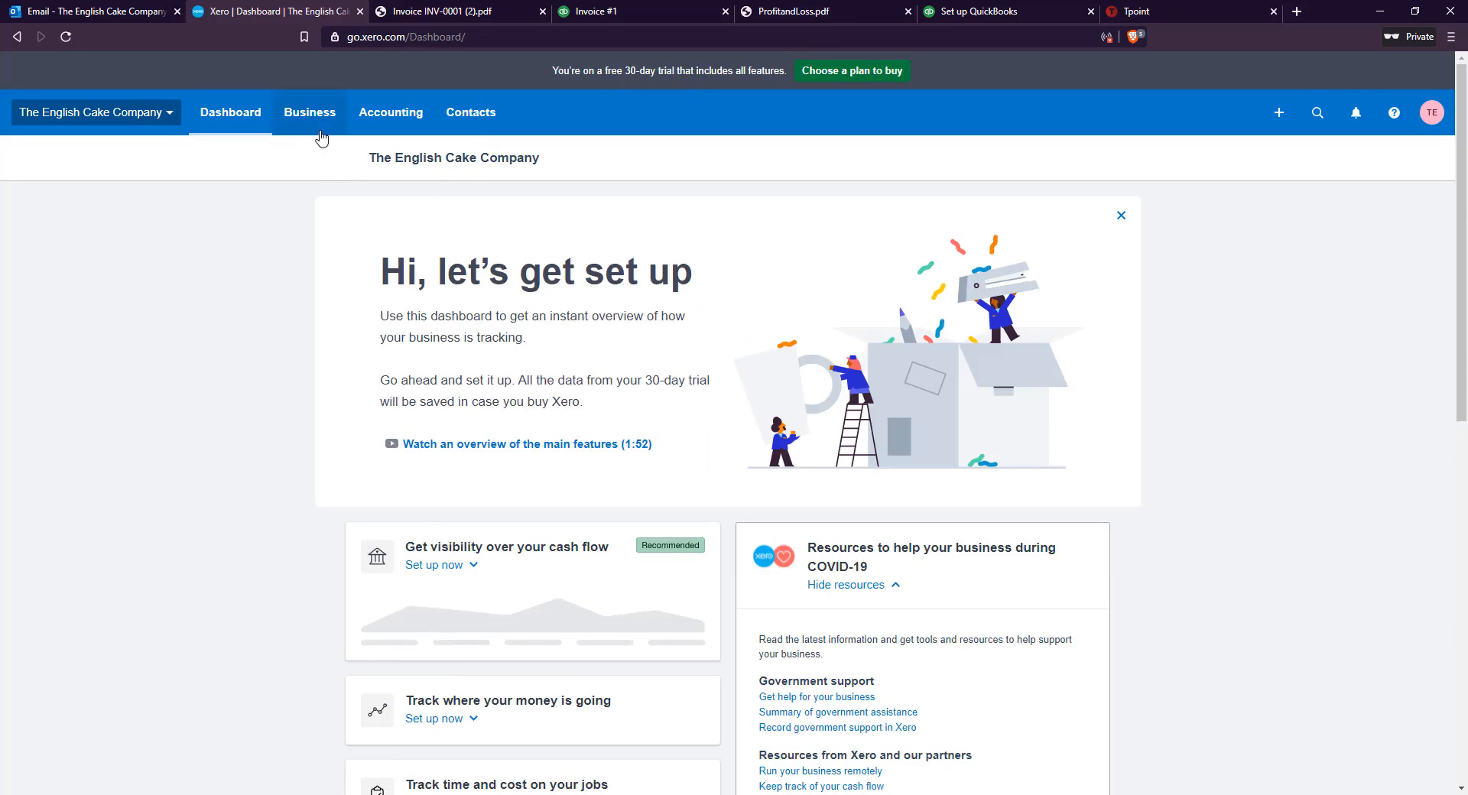
{"action": "left_click", "coordinate": [321, 136]}
{"action": "left_click", "coordinate": [324, 243]}
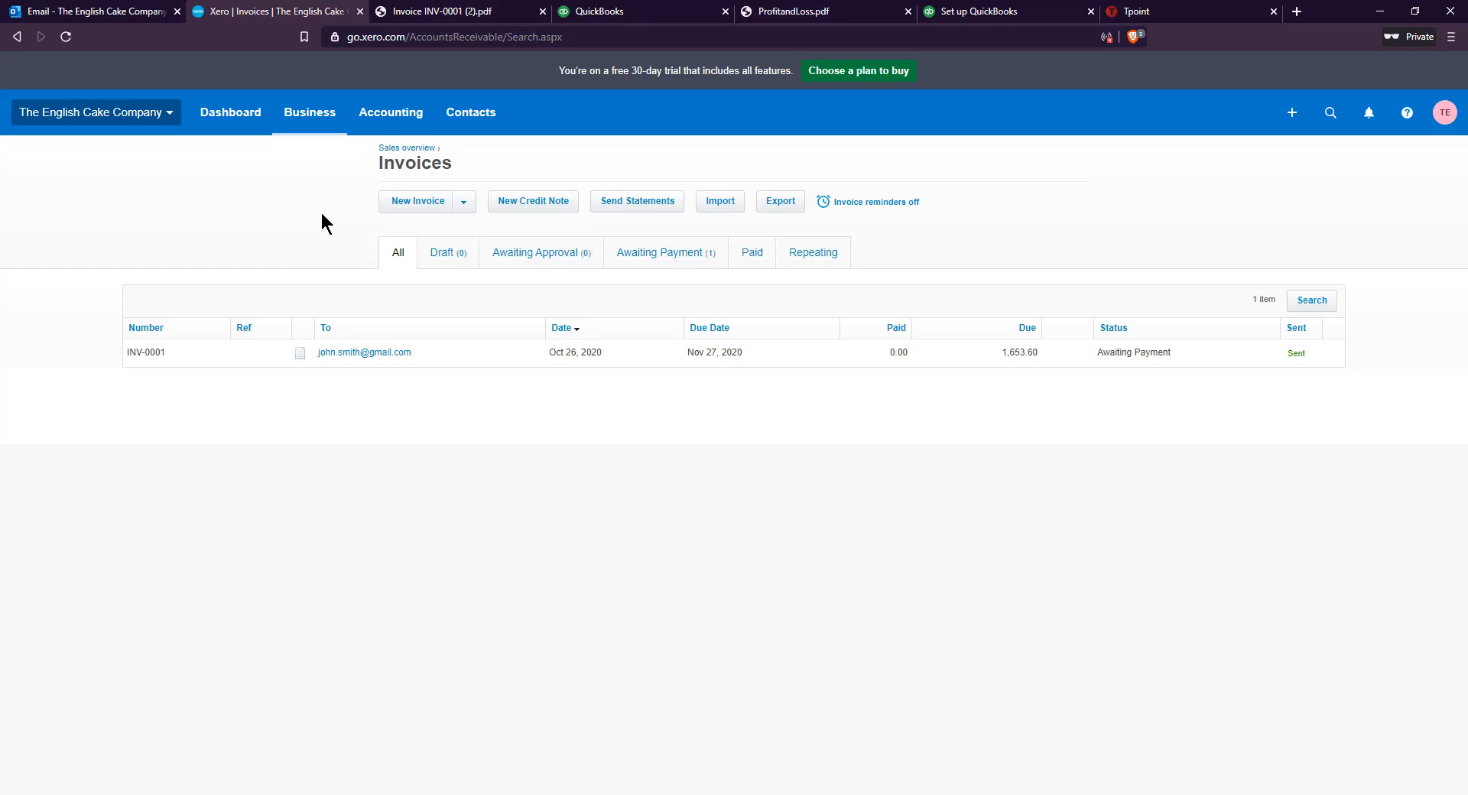
Start a new bill to pay, enter the supplier's e-mail as the contact and set the due date to Dec 30, 2020
{"action": "left_click", "coordinate": [321, 116]}
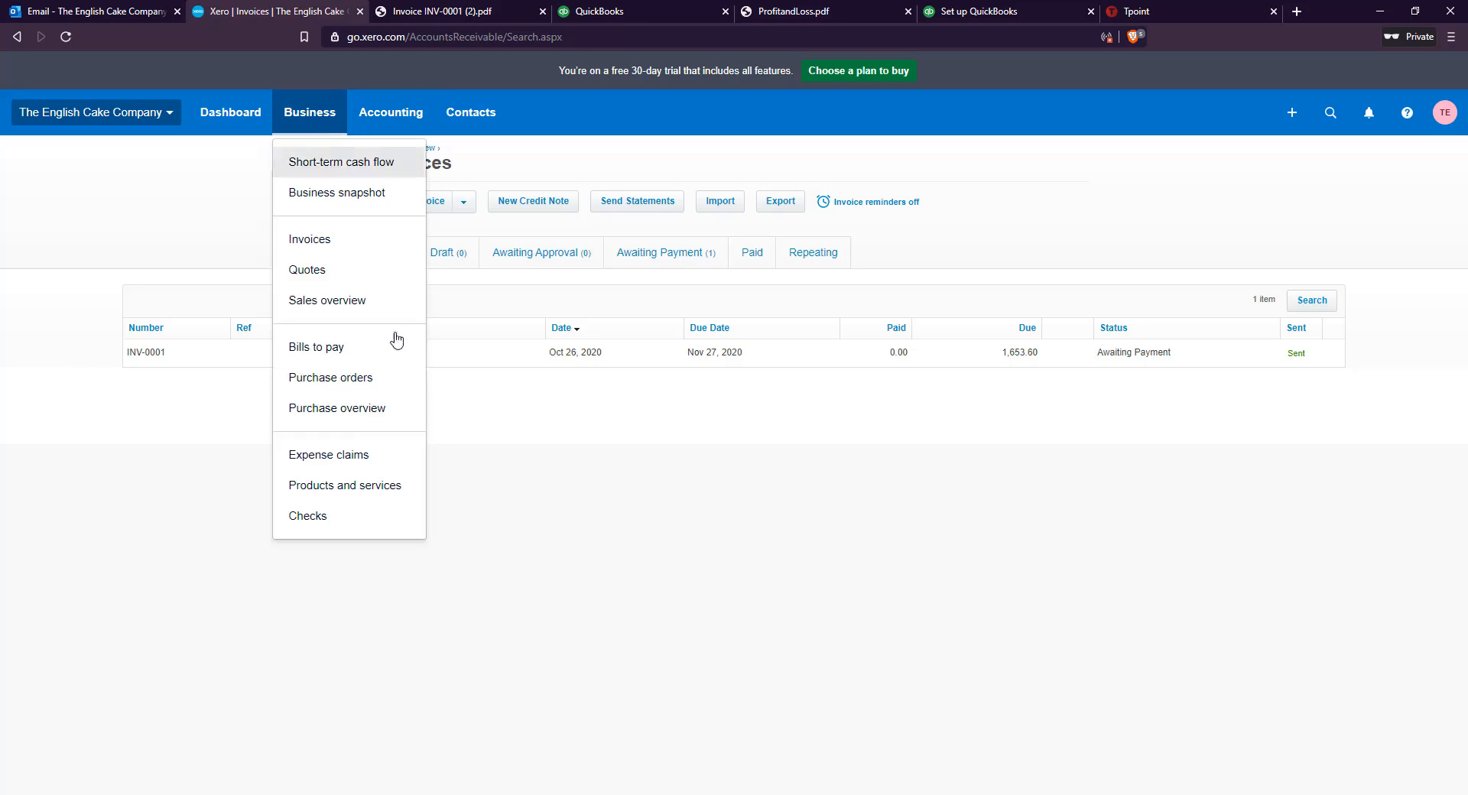
{"action": "left_click", "coordinate": [362, 364]}
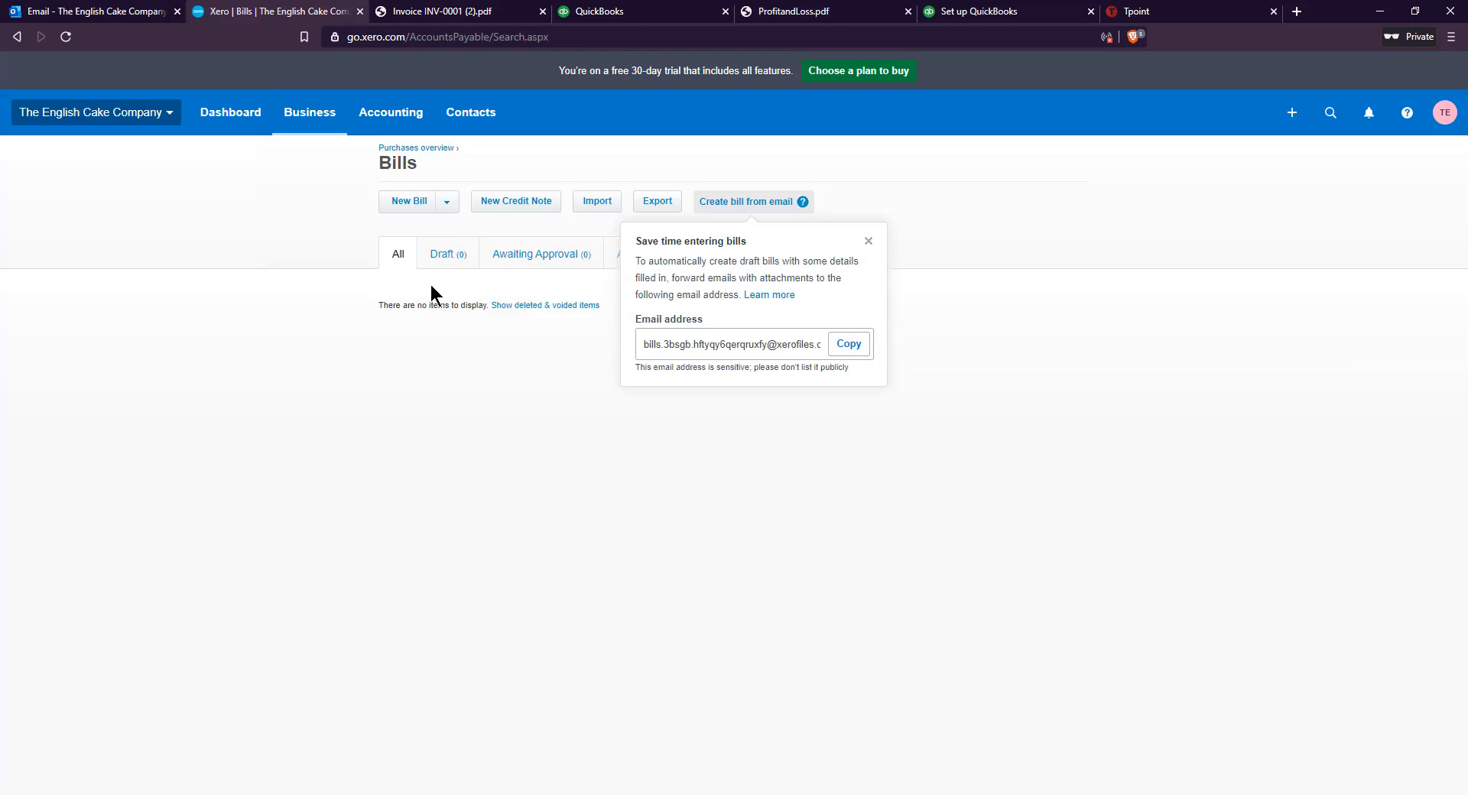
{"action": "left_click", "coordinate": [402, 202]}
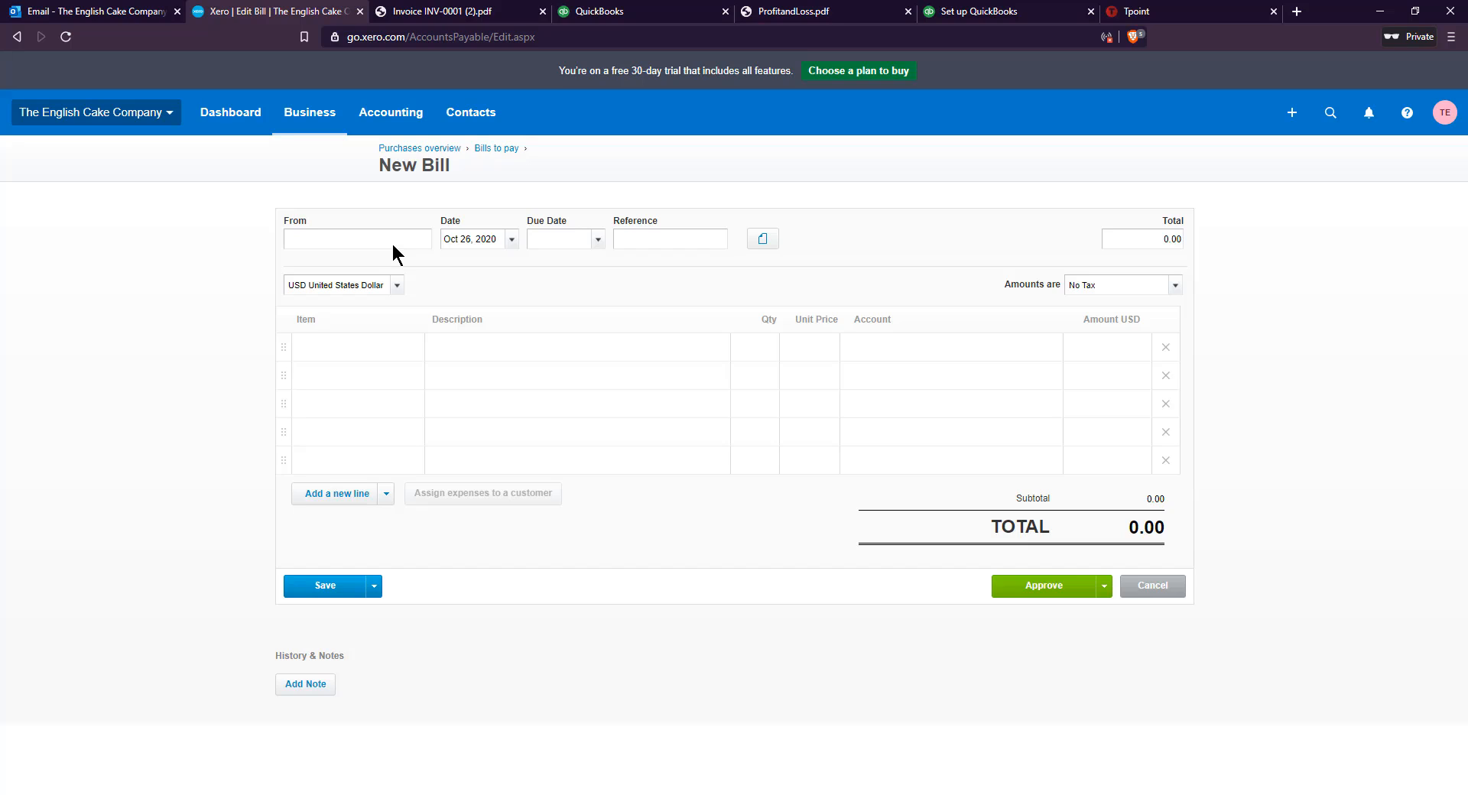
{"action": "key", "text": "ctrl+v"}
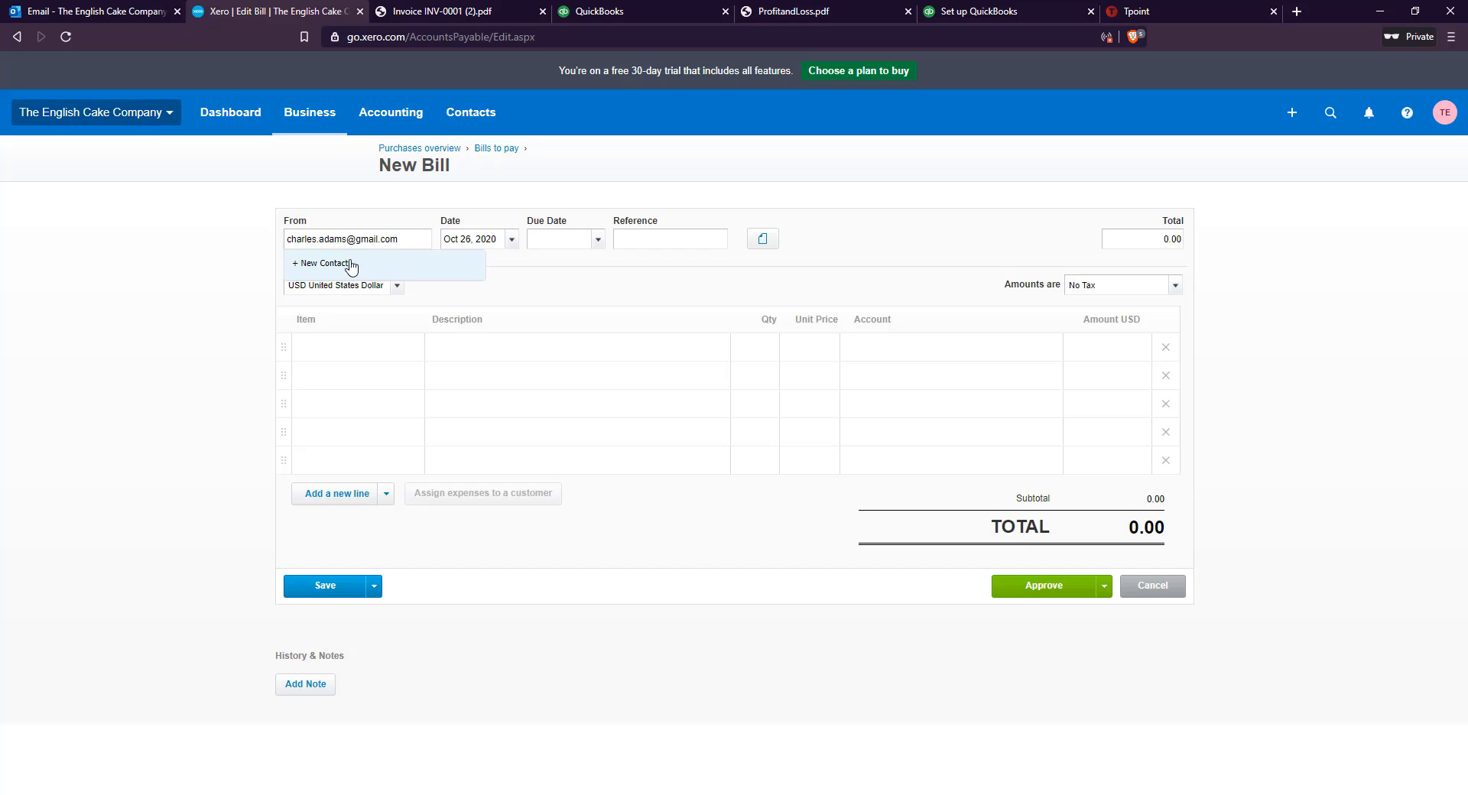
{"action": "key", "text": "Tab"}
{"action": "left_click", "coordinate": [552, 239]}
{"action": "type", "text": "Dec 30, 2020"}
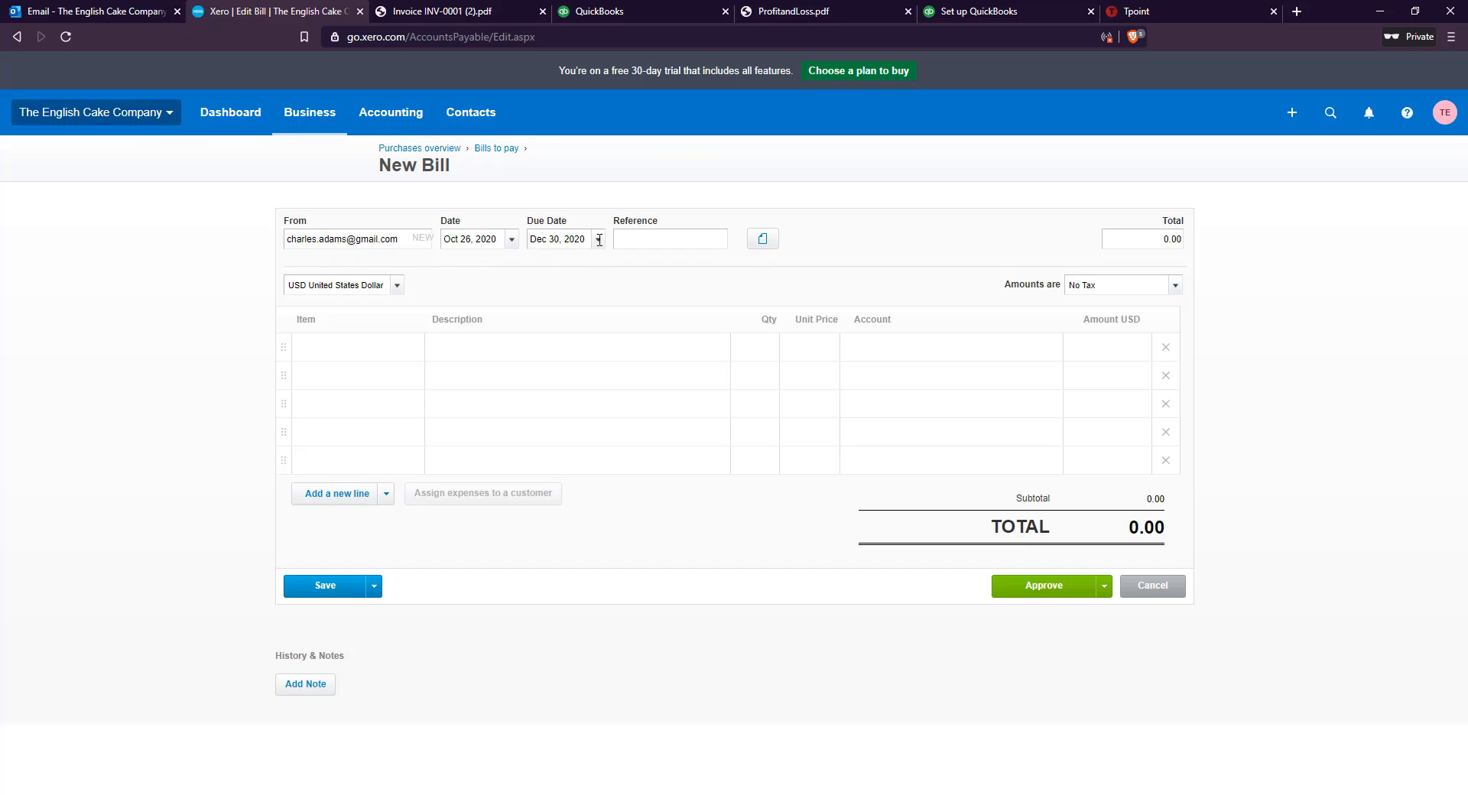
Create an Ingredients item on the first line with code 241220203, unit price 2.6667, account 5000 - Cost of Goods Sold and quantity 300
{"action": "left_click", "coordinate": [415, 351]}
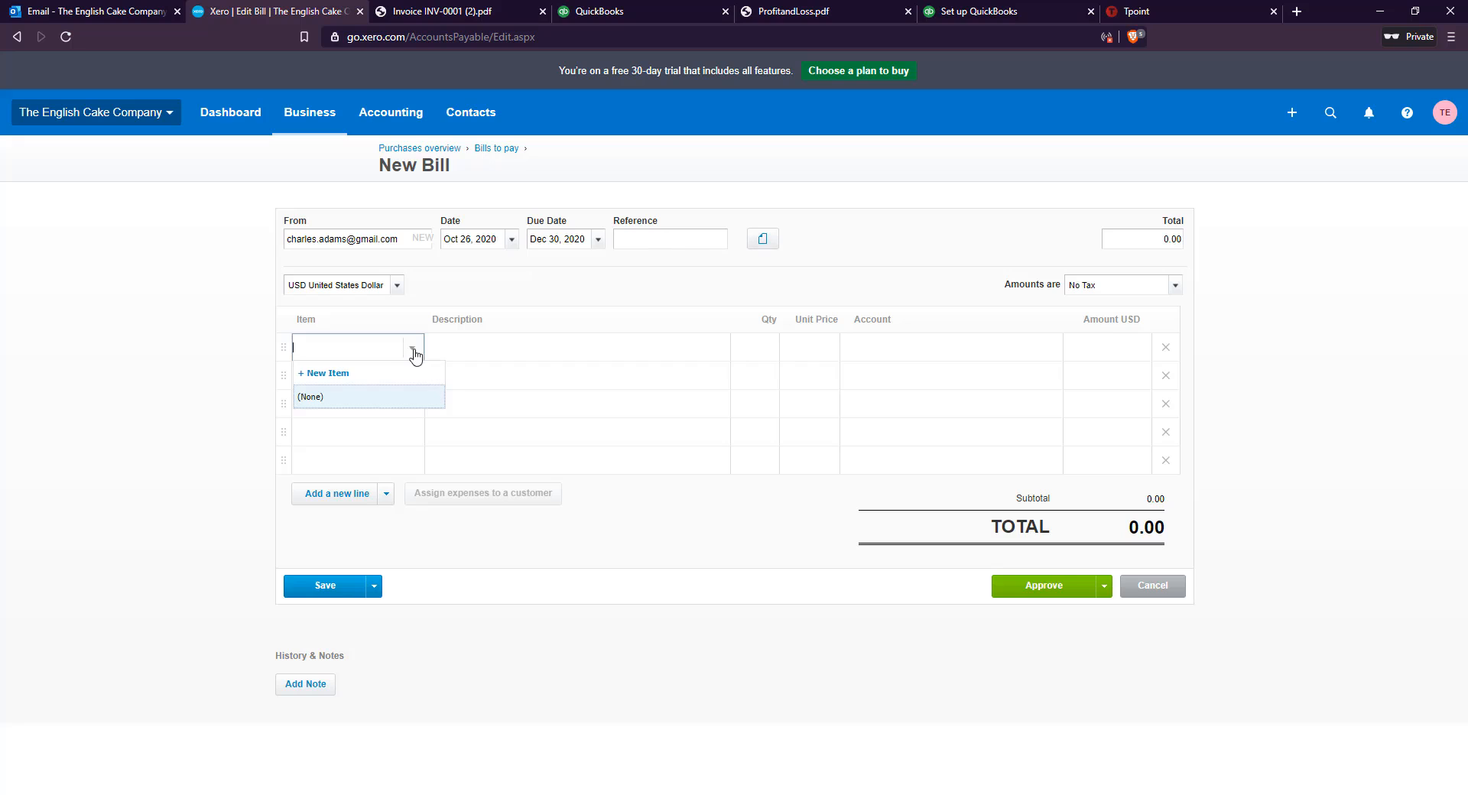
{"action": "left_click", "coordinate": [363, 376]}
{"action": "key", "text": "Tab"}
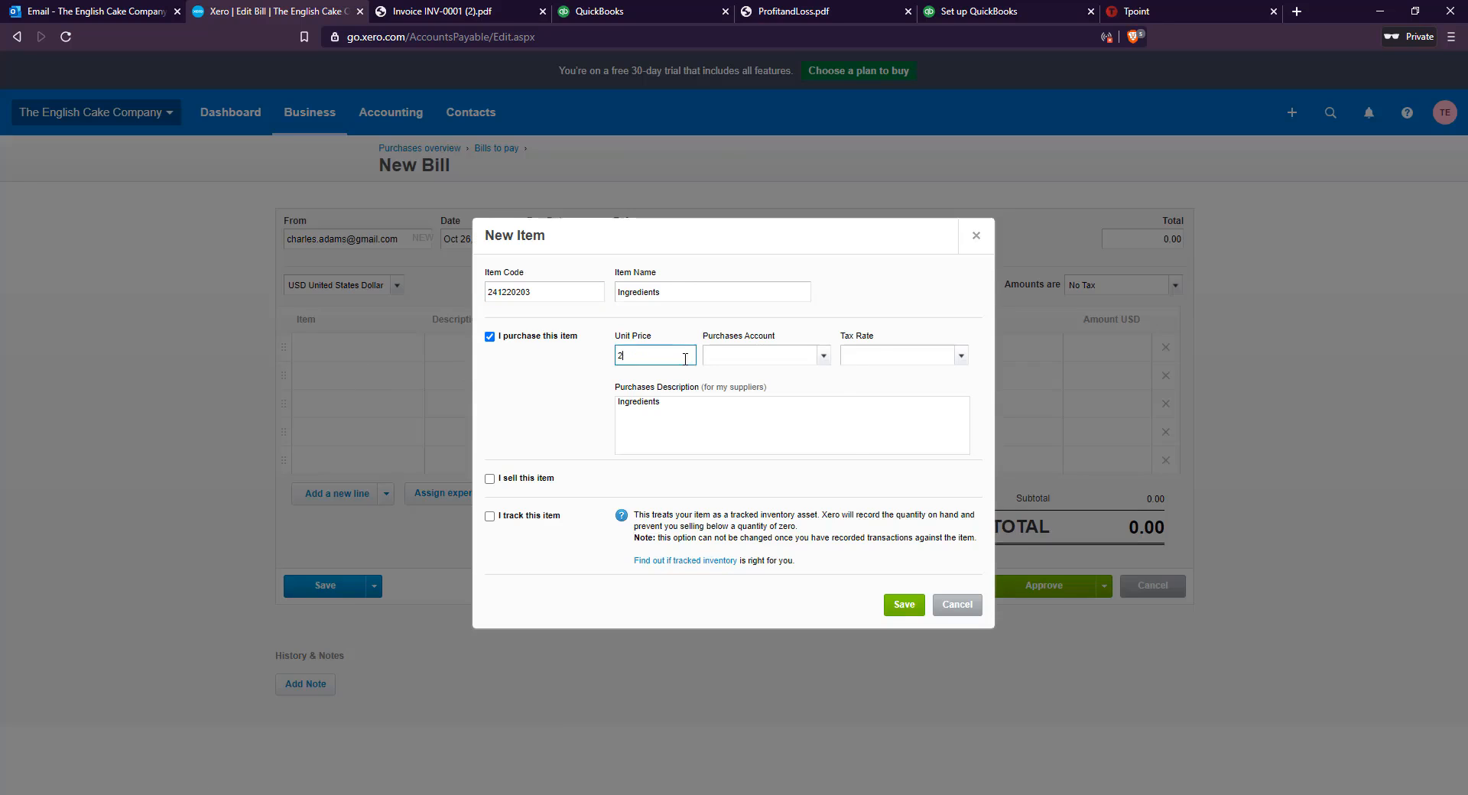
{"action": "left_click", "coordinate": [793, 457]}
{"action": "left_click", "coordinate": [904, 604]}
{"action": "left_click", "coordinate": [759, 344]}
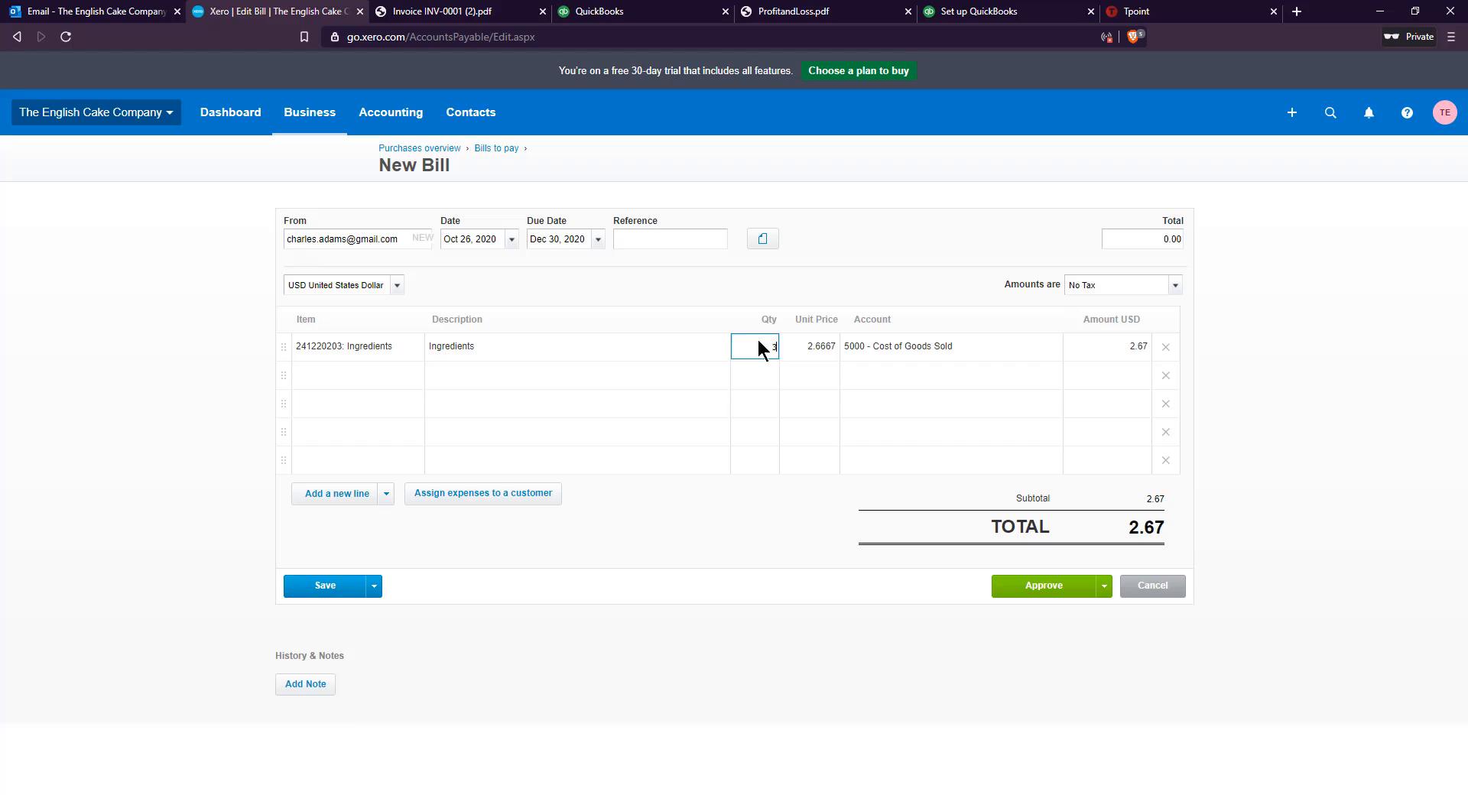
{"action": "type", "text": "300"}
Create a Cost of delivery item with code 241220204, unit price 1, account 7150 - Other Expense, tax DC State Tax (6%) and quantity 30
{"action": "left_click", "coordinate": [400, 381]}
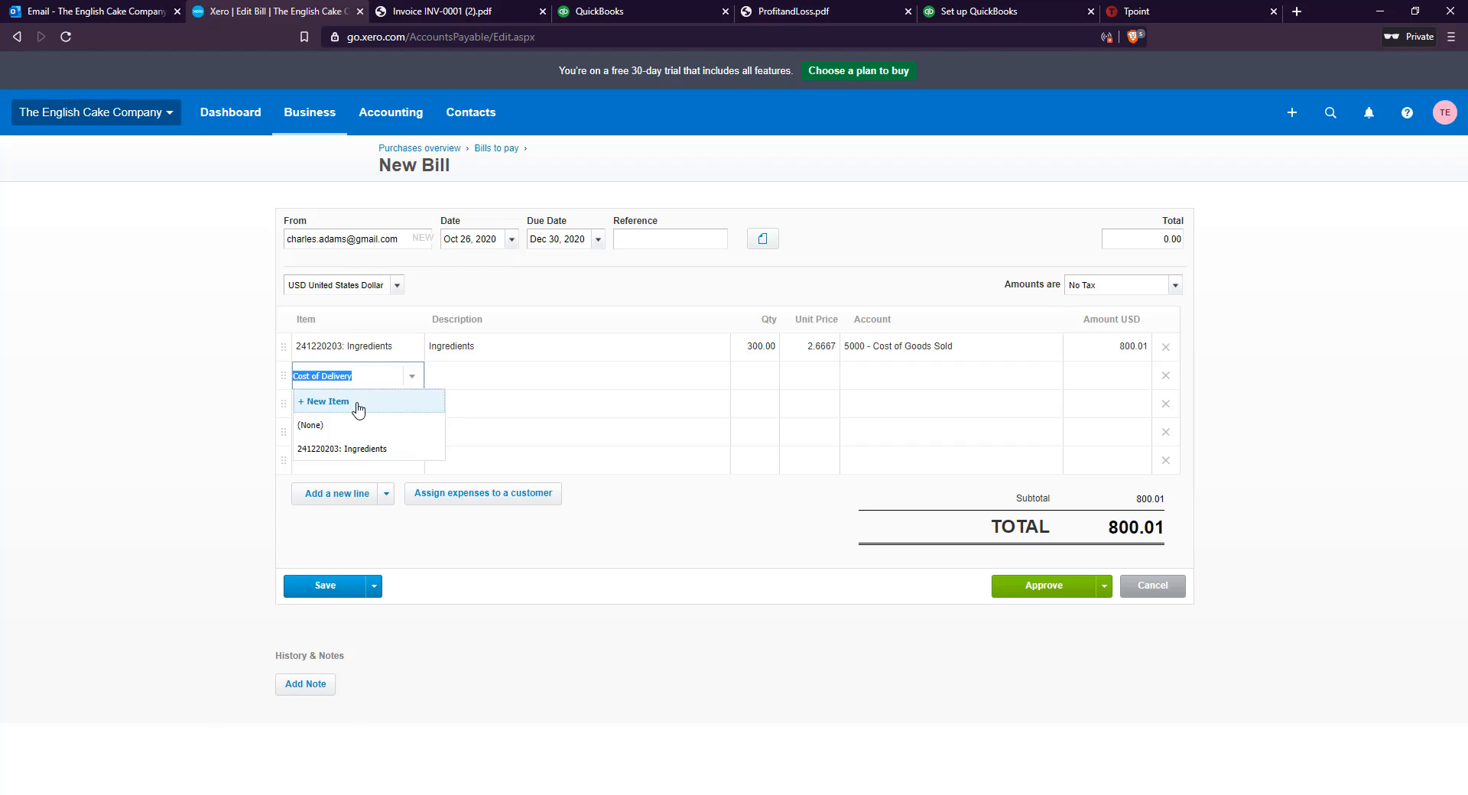
{"action": "left_click", "coordinate": [365, 406]}
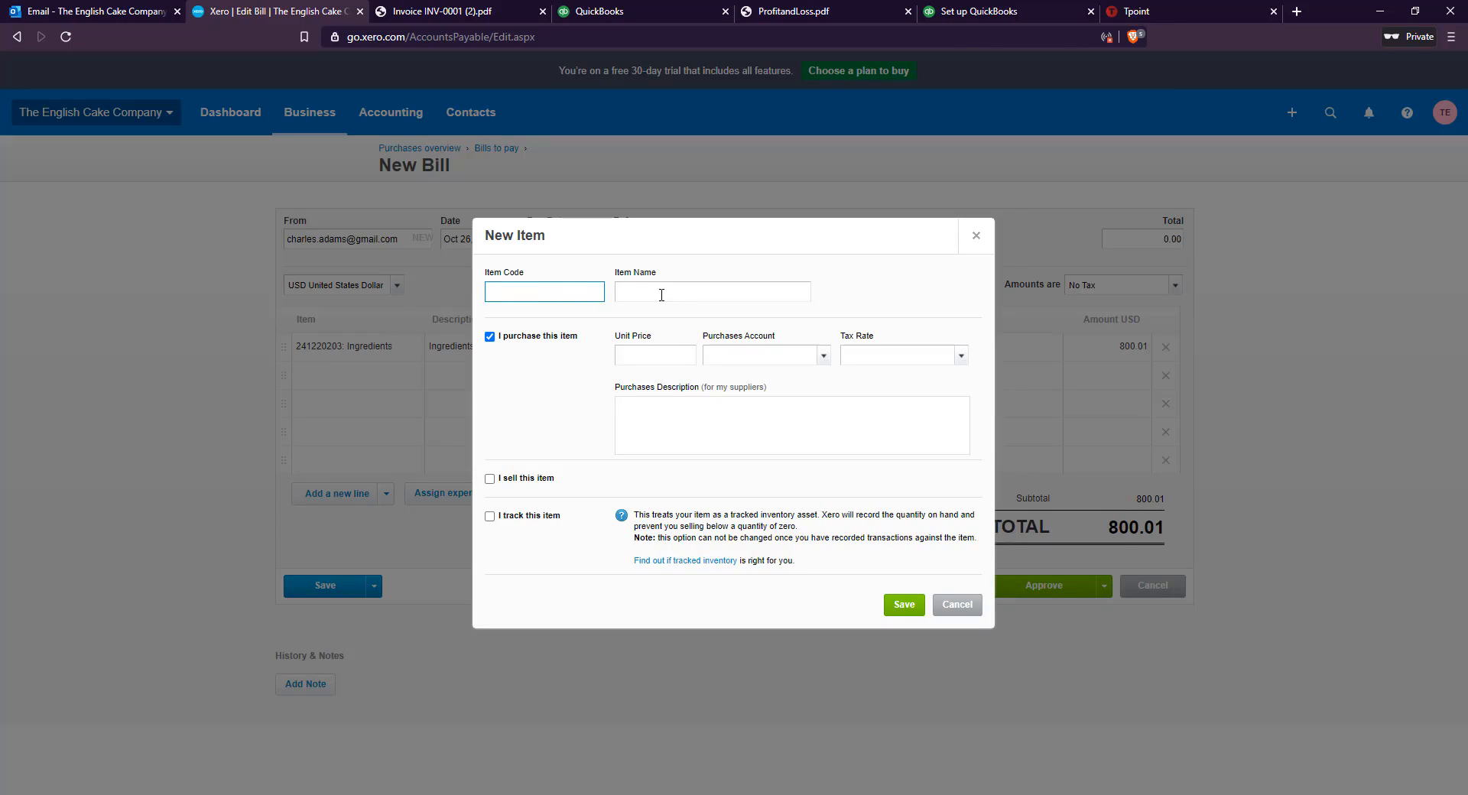
{"action": "type", "text": "241220204"}
{"action": "left_click", "coordinate": [673, 298]}
{"action": "type", "text": "Cost of delivery"}
{"action": "left_click", "coordinate": [683, 354]}
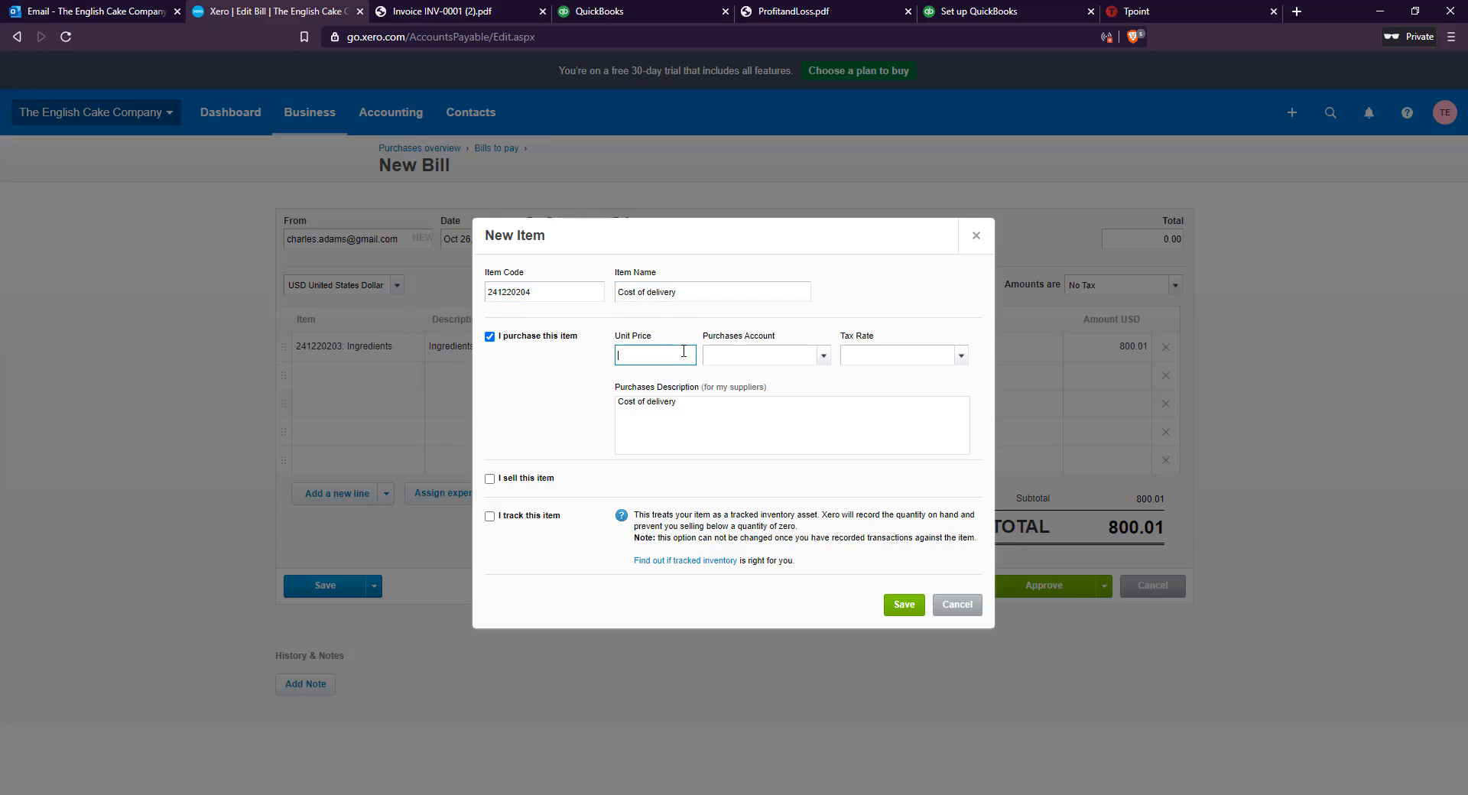
{"action": "type", "text": "1"}
{"action": "left_click", "coordinate": [823, 355]}
{"action": "left_click", "coordinate": [777, 442]}
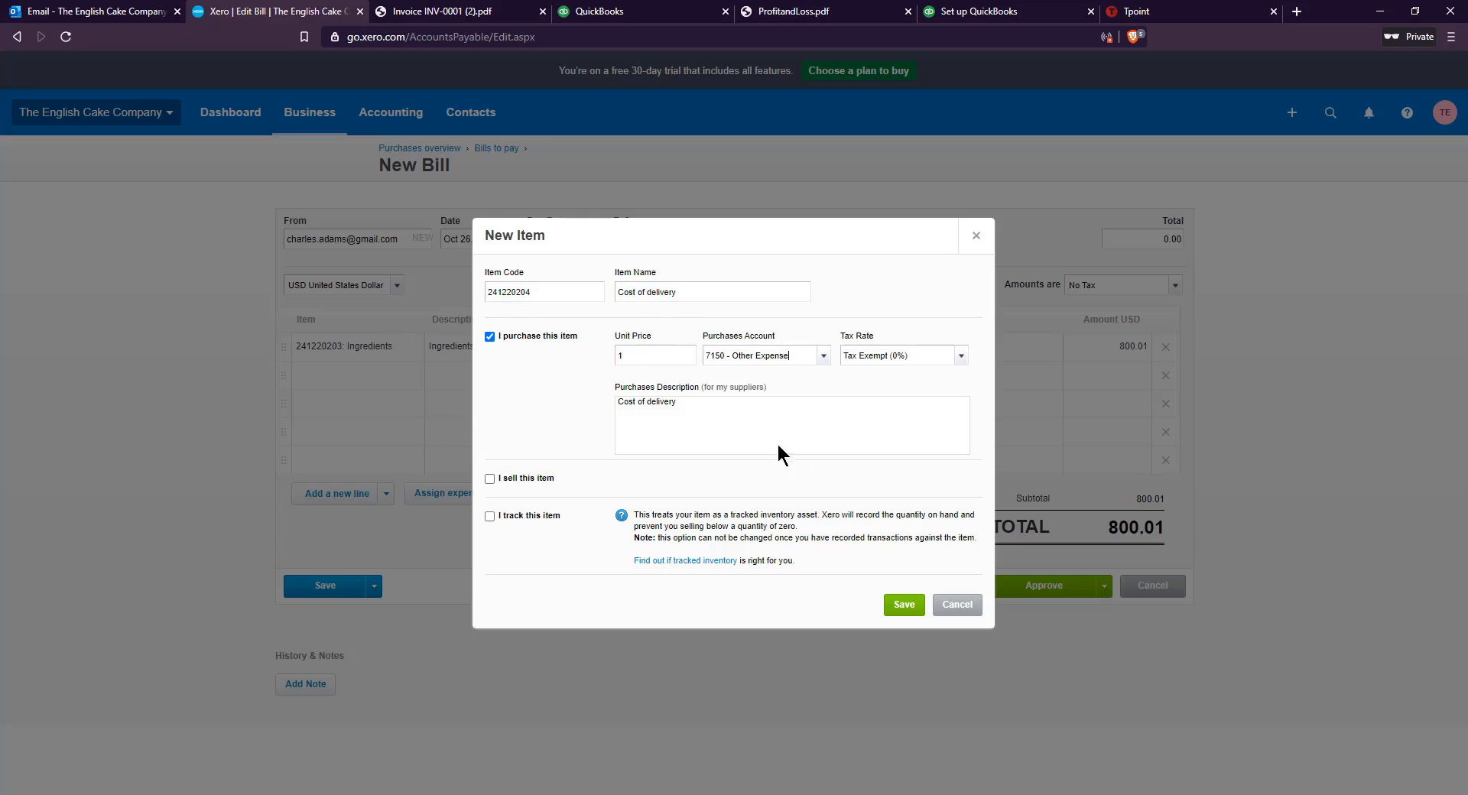
{"action": "left_click", "coordinate": [961, 355]}
{"action": "left_click", "coordinate": [917, 382]}
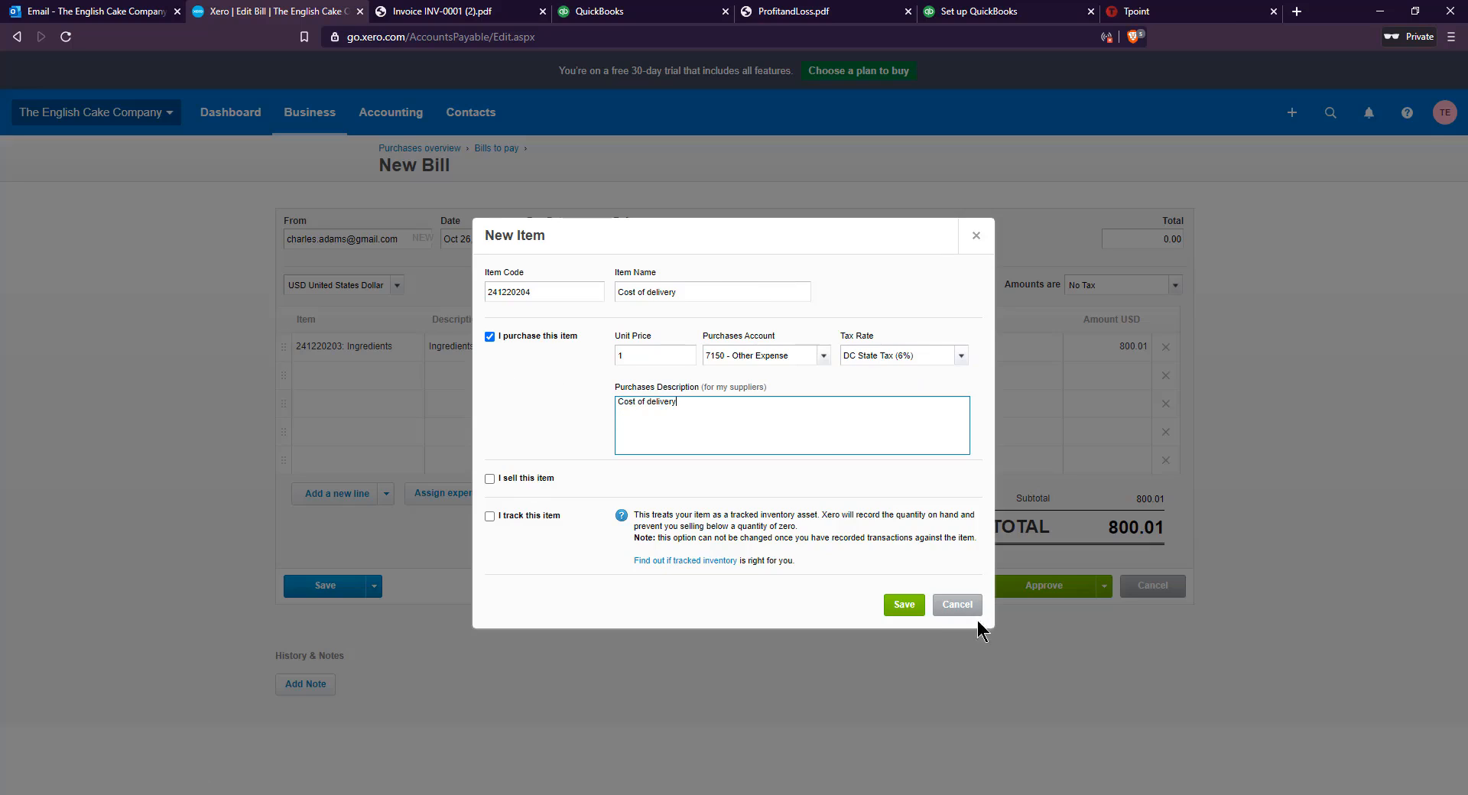
{"action": "left_click", "coordinate": [904, 605]}
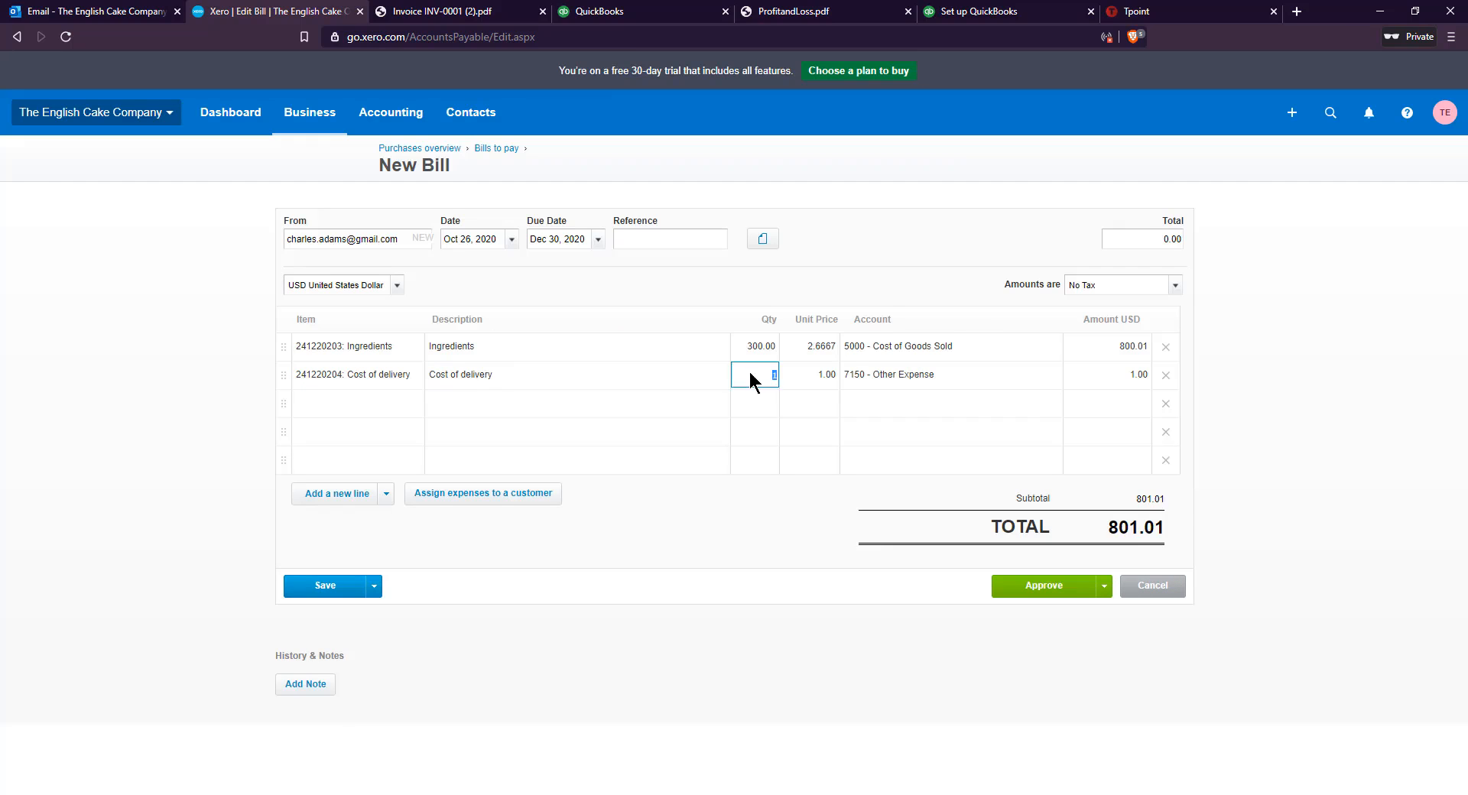
{"action": "left_click", "coordinate": [1210, 373]}
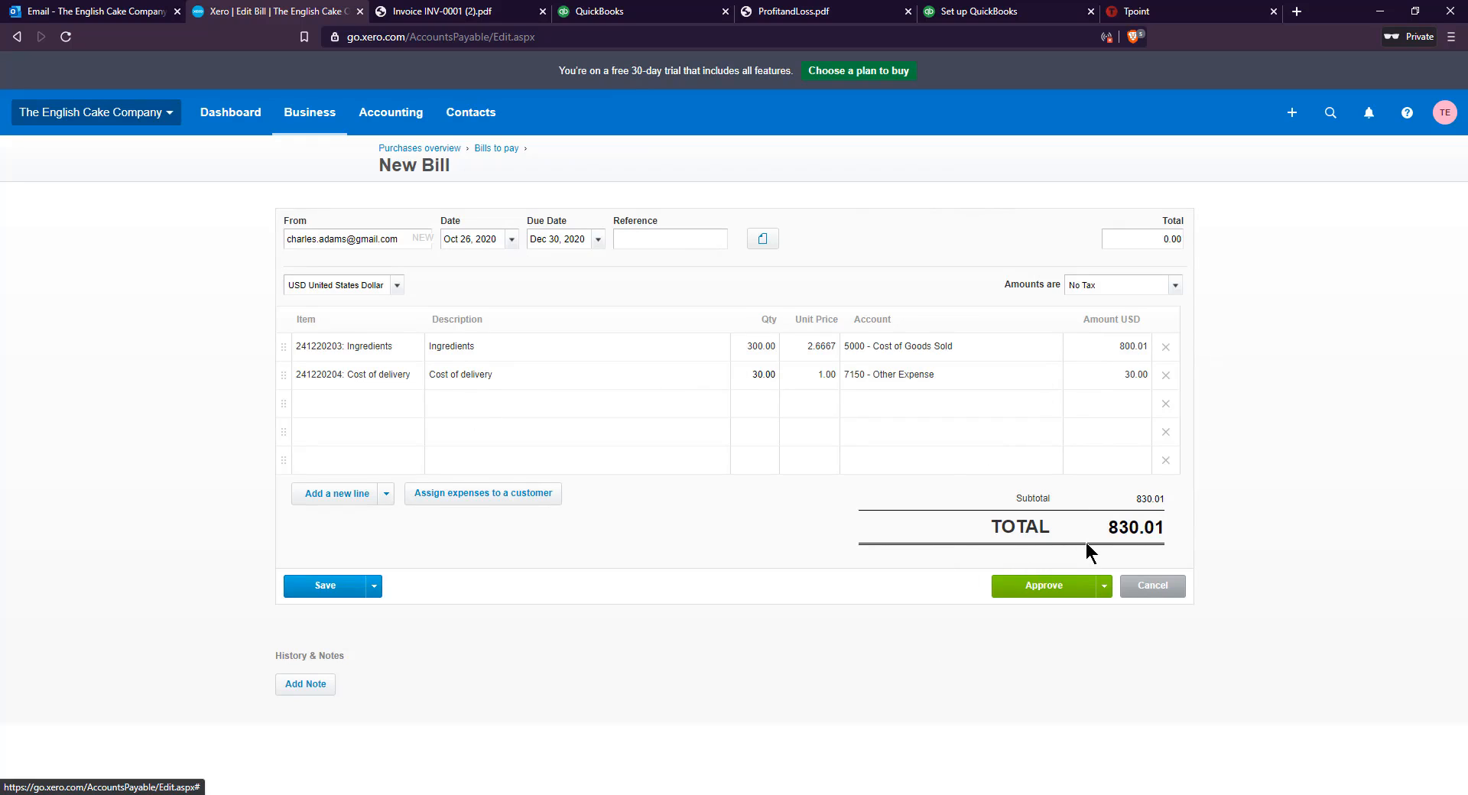
Approve the bill and open the list of bills to pay
{"action": "left_click", "coordinate": [1048, 584]}
{"action": "left_click", "coordinate": [309, 113]}
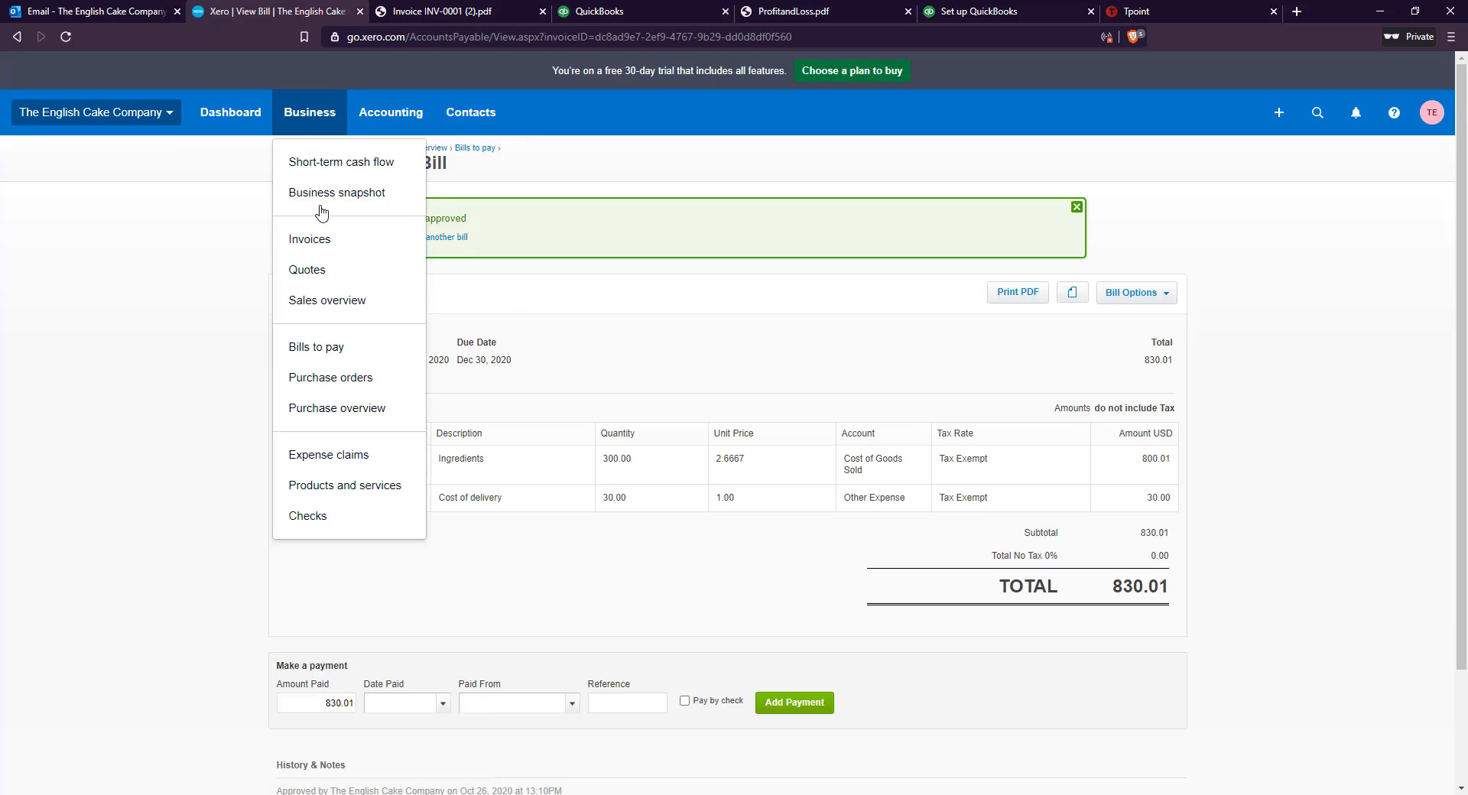
{"action": "left_click", "coordinate": [321, 347]}
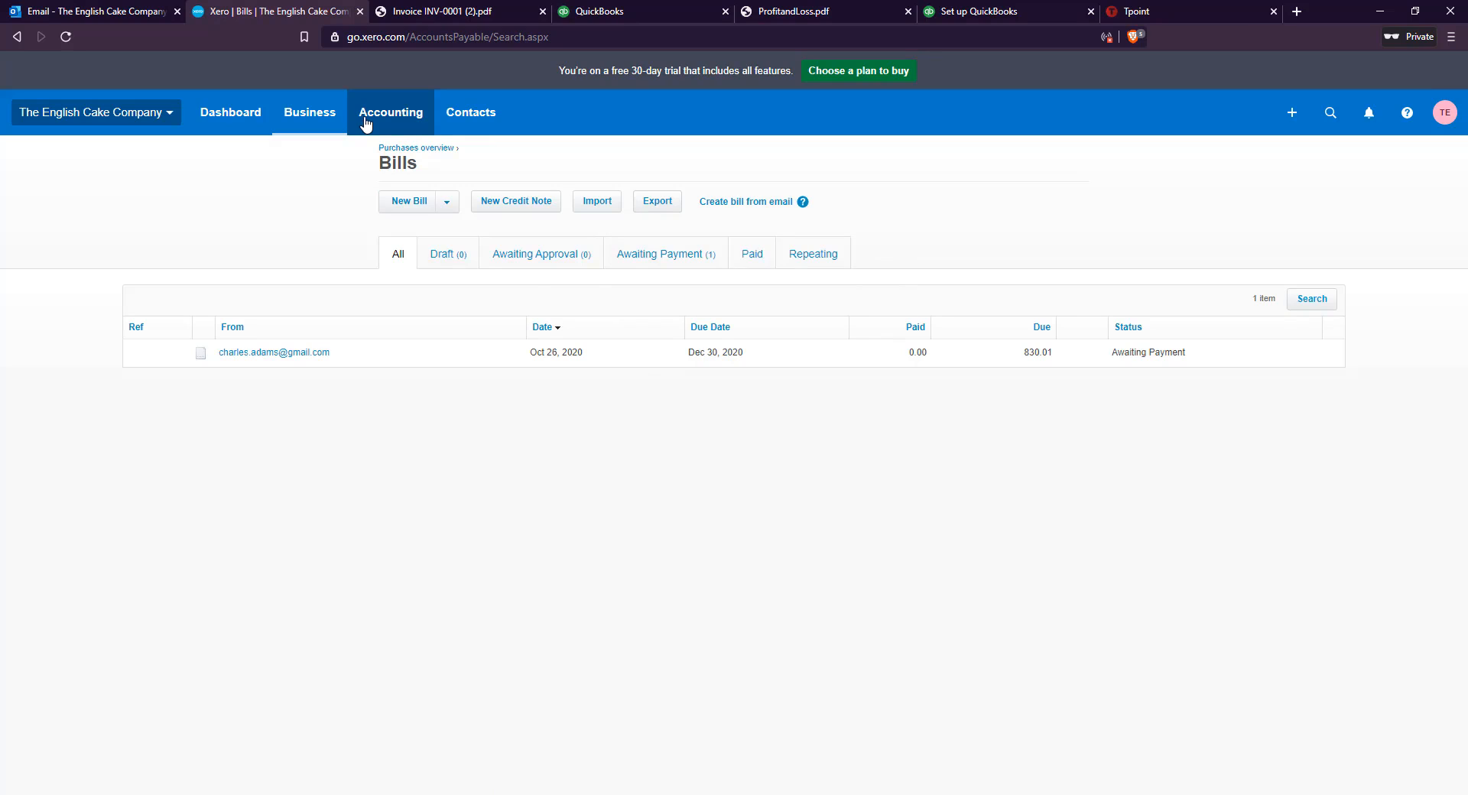
Open the Income Statement report and review it from income down to net income
{"action": "left_click", "coordinate": [366, 123]}
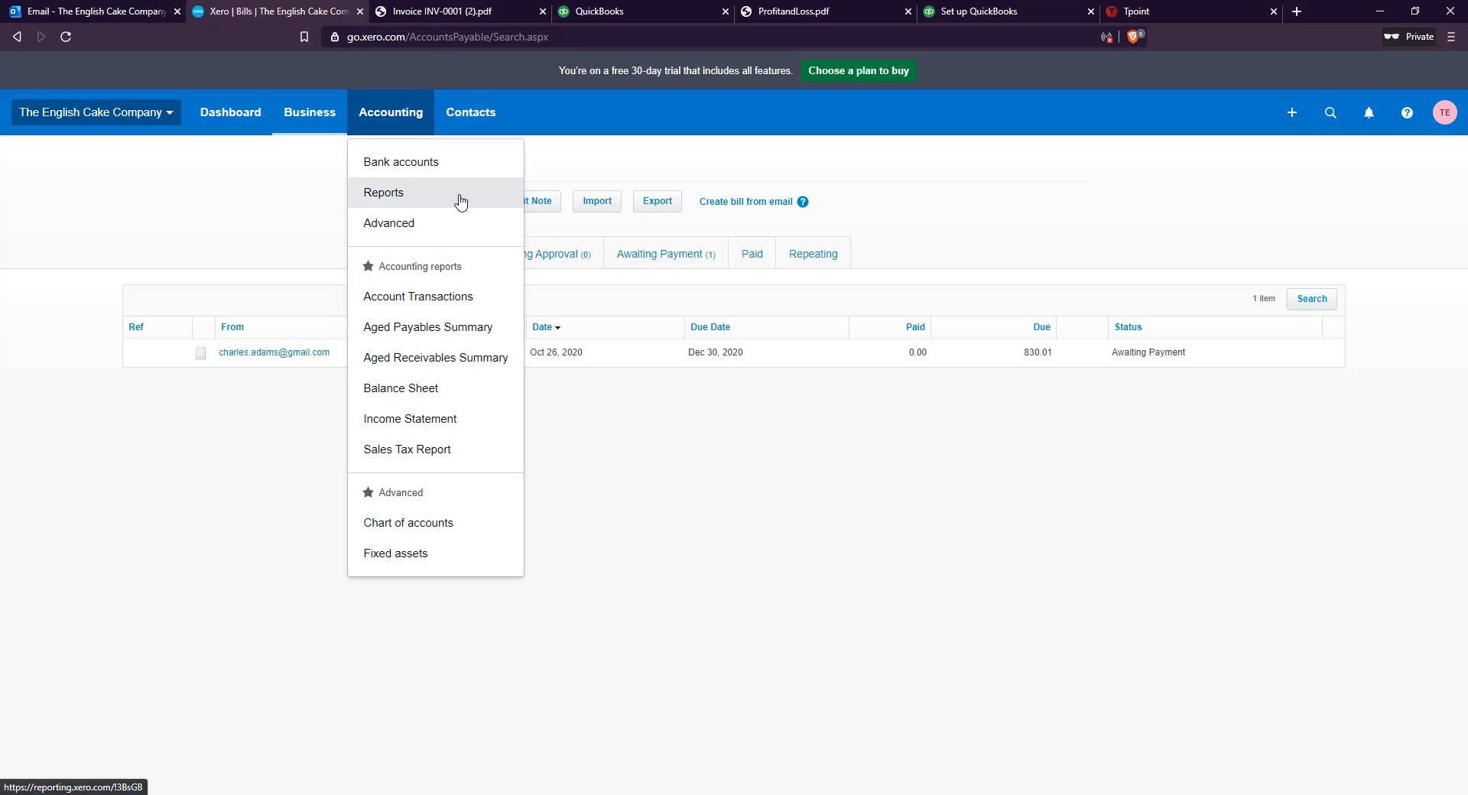
{"action": "left_click", "coordinate": [432, 198]}
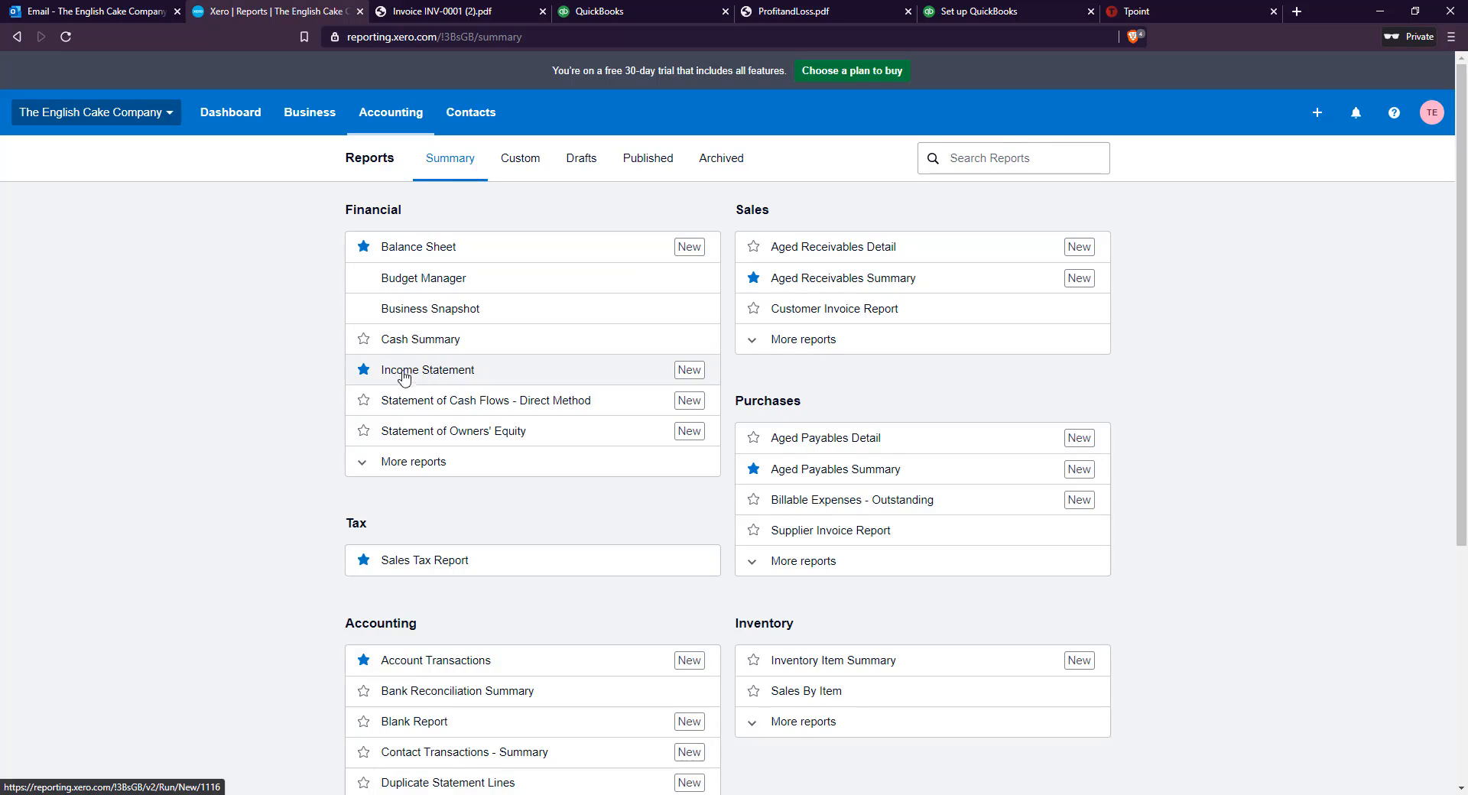
{"action": "scroll", "coordinate": [299, 370], "scroll_direction": "down", "scroll_amount": 3}
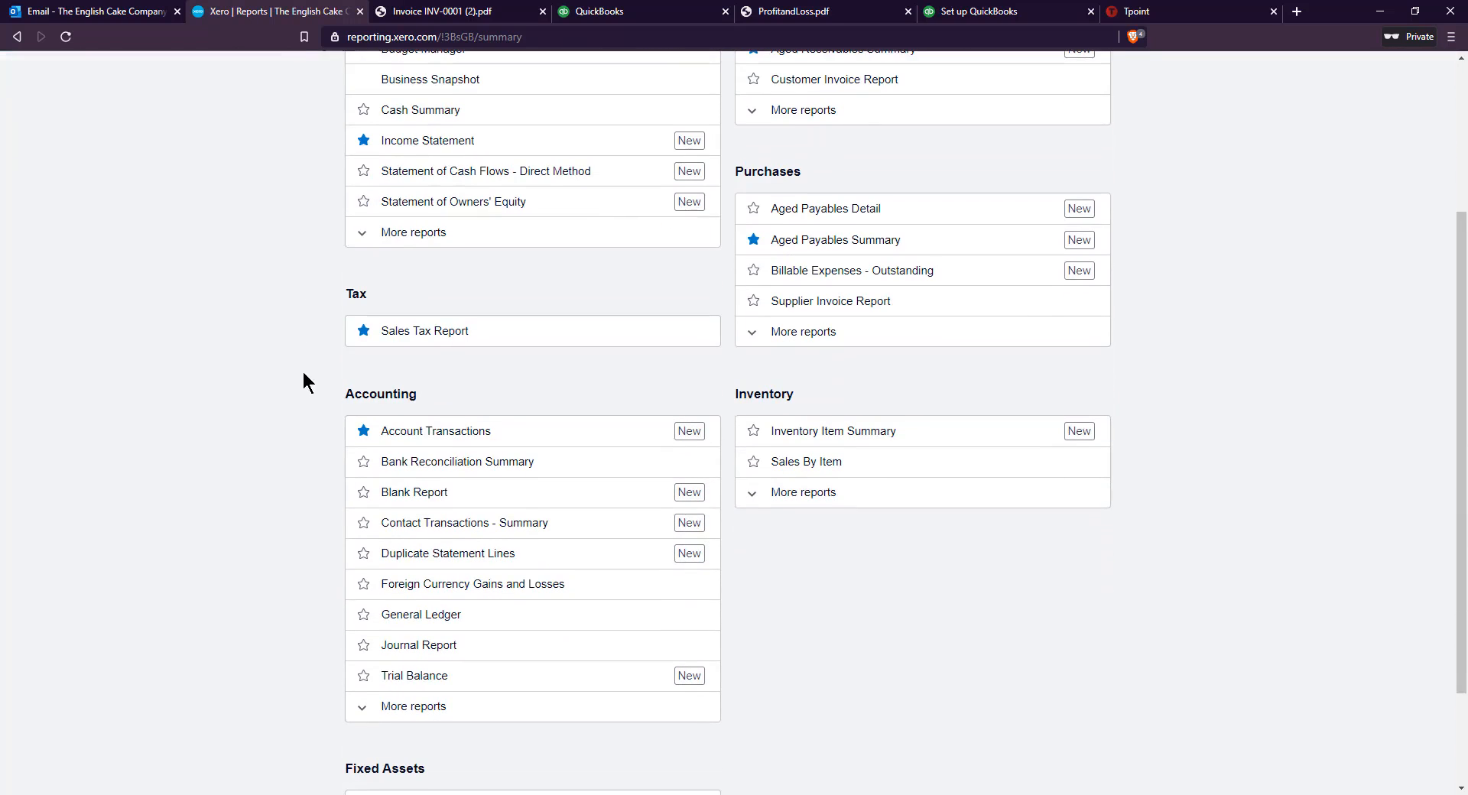
{"action": "scroll", "coordinate": [301, 374], "scroll_direction": "up", "scroll_amount": 3}
{"action": "left_click", "coordinate": [431, 373]}
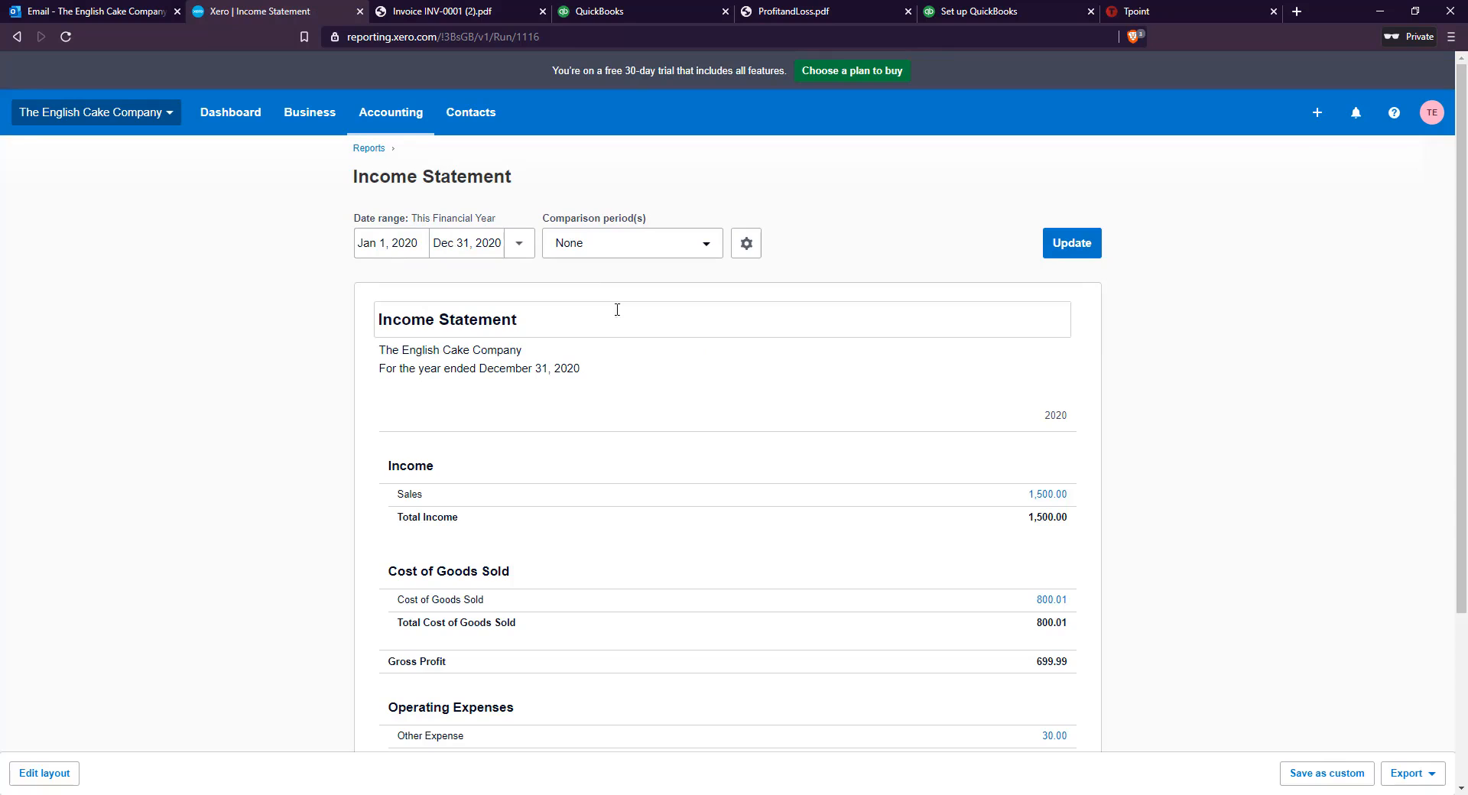
{"action": "scroll", "coordinate": [286, 382], "scroll_direction": "down", "scroll_amount": 1}
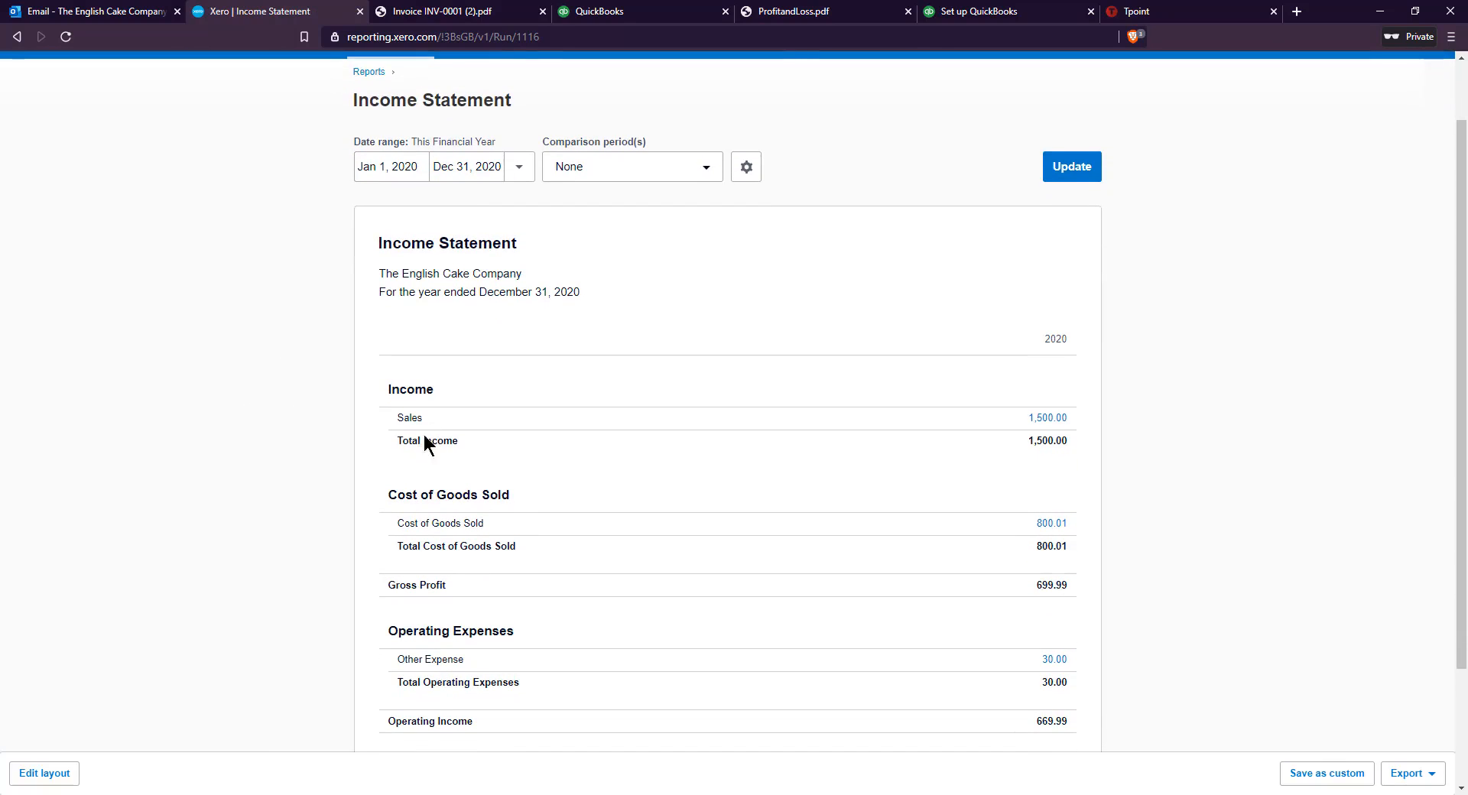
{"action": "scroll", "coordinate": [391, 458], "scroll_direction": "down", "scroll_amount": 2}
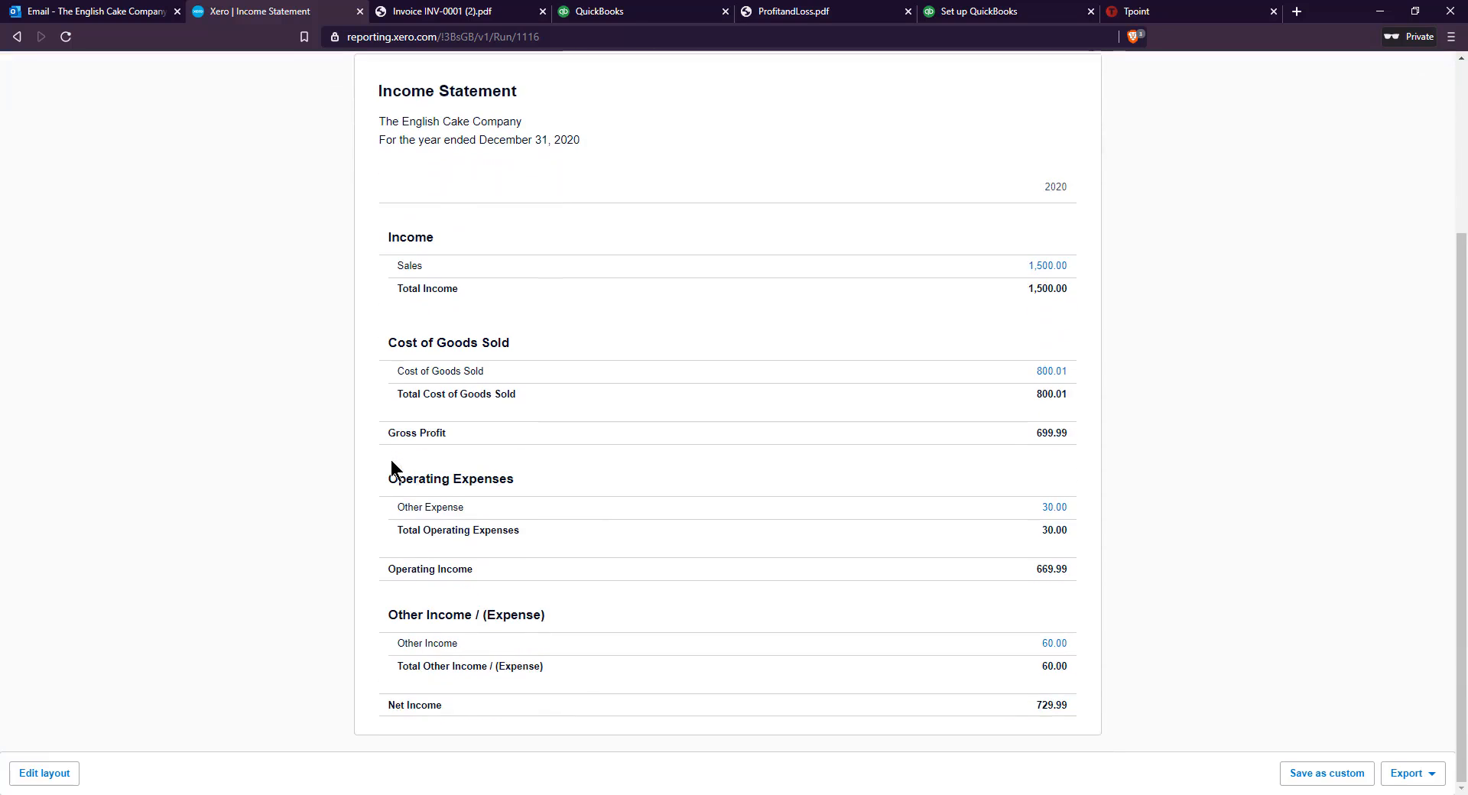
{"action": "left_click_drag", "start_coordinate": [1063, 704], "coordinate": [1034, 701]}
{"action": "left_click", "coordinate": [431, 703]}
Export the Income Statement as a PDF named The_English_Cake_Company_-_Income_Statement in Downloads, and open the file to review it
{"action": "left_click", "coordinate": [1423, 773]}
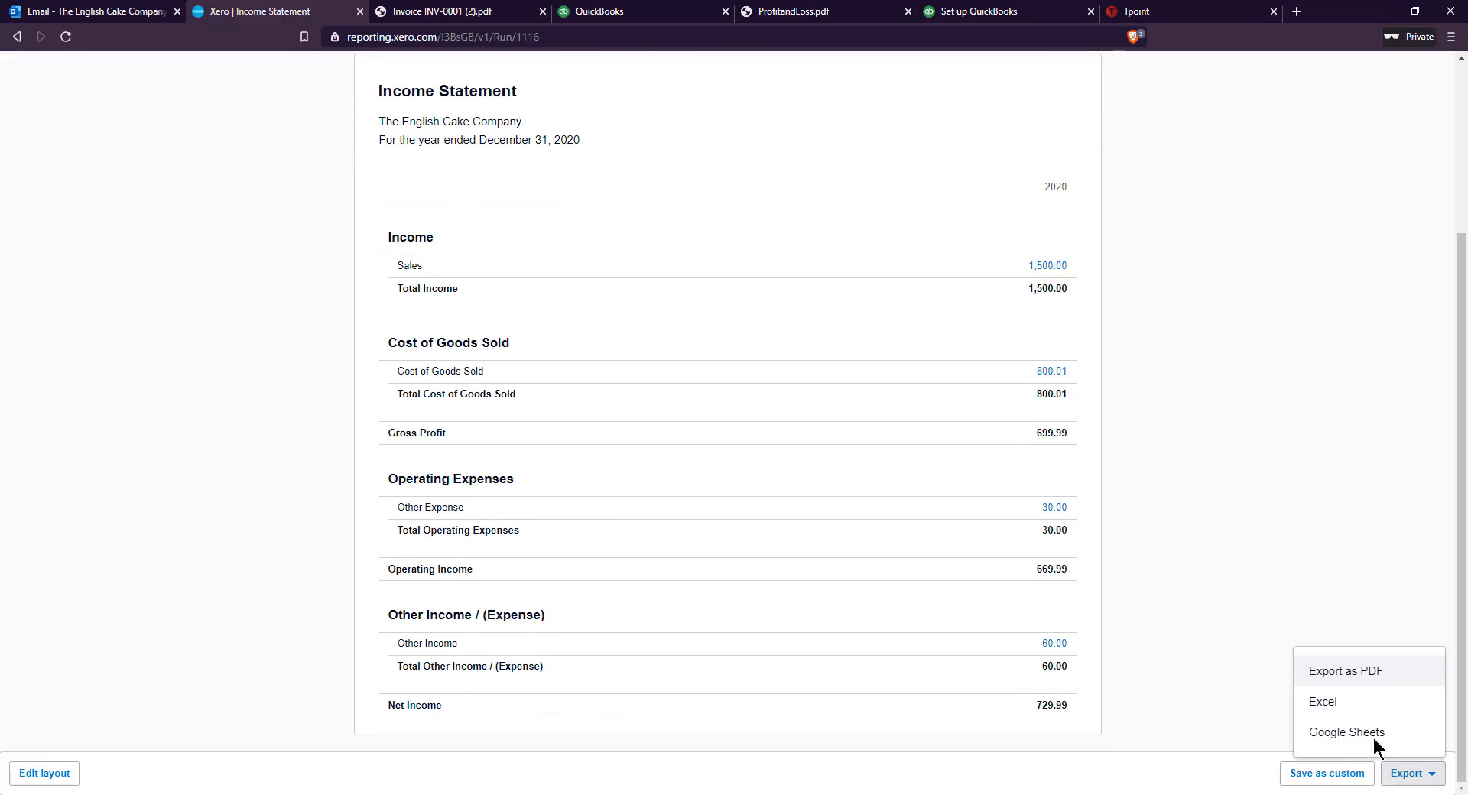
{"action": "left_click", "coordinate": [1368, 681]}
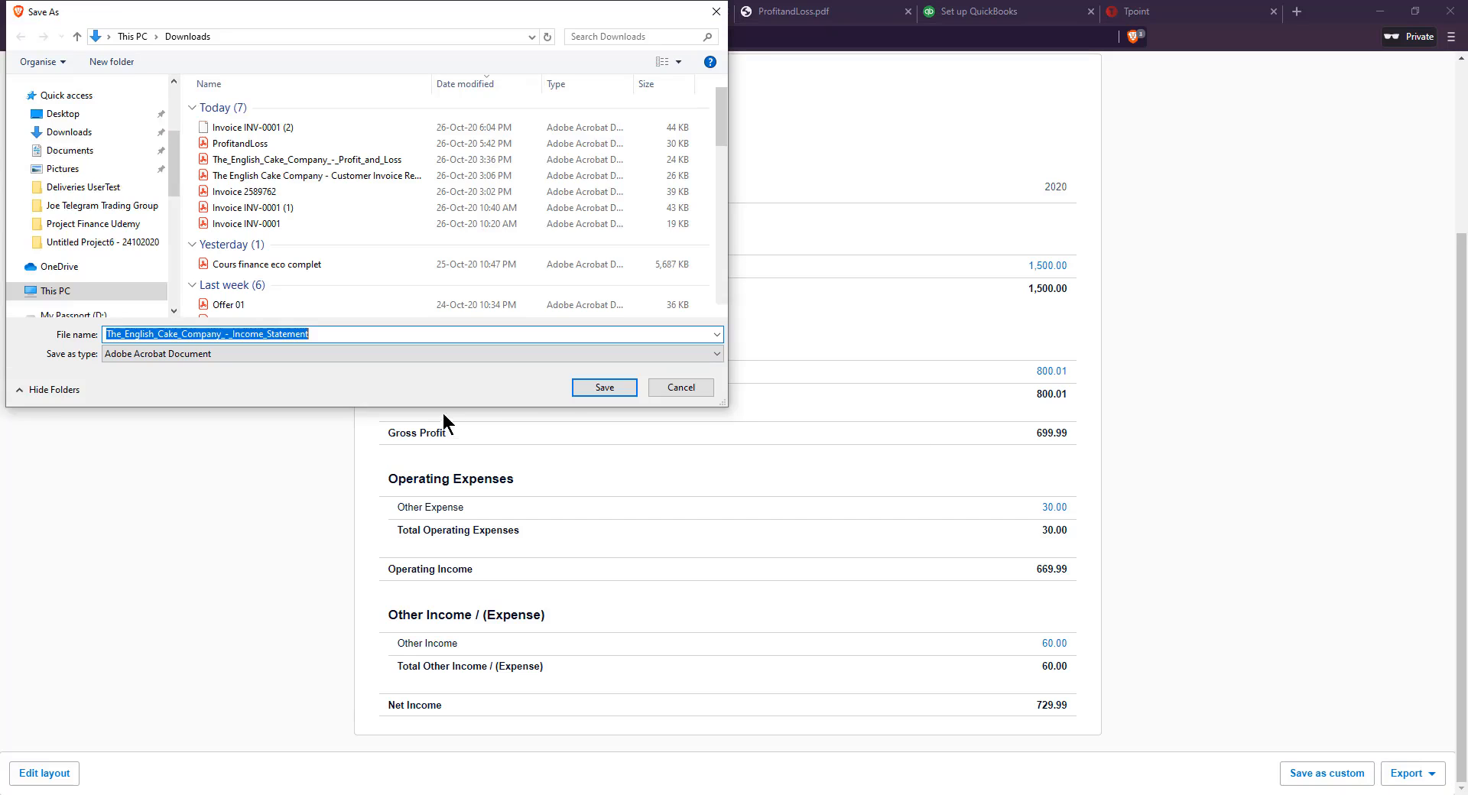
{"action": "left_click", "coordinate": [599, 386]}
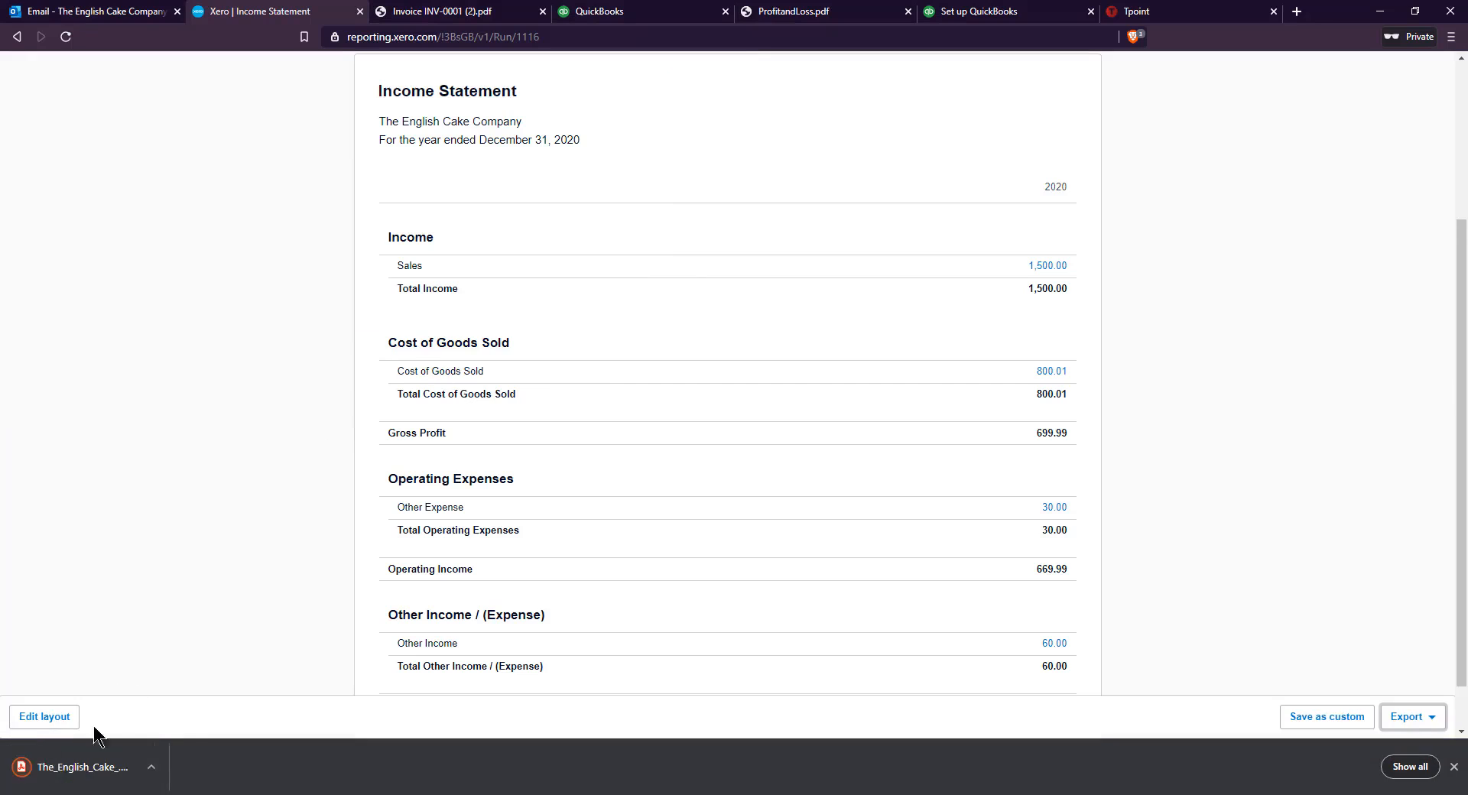
{"action": "left_click", "coordinate": [89, 769]}
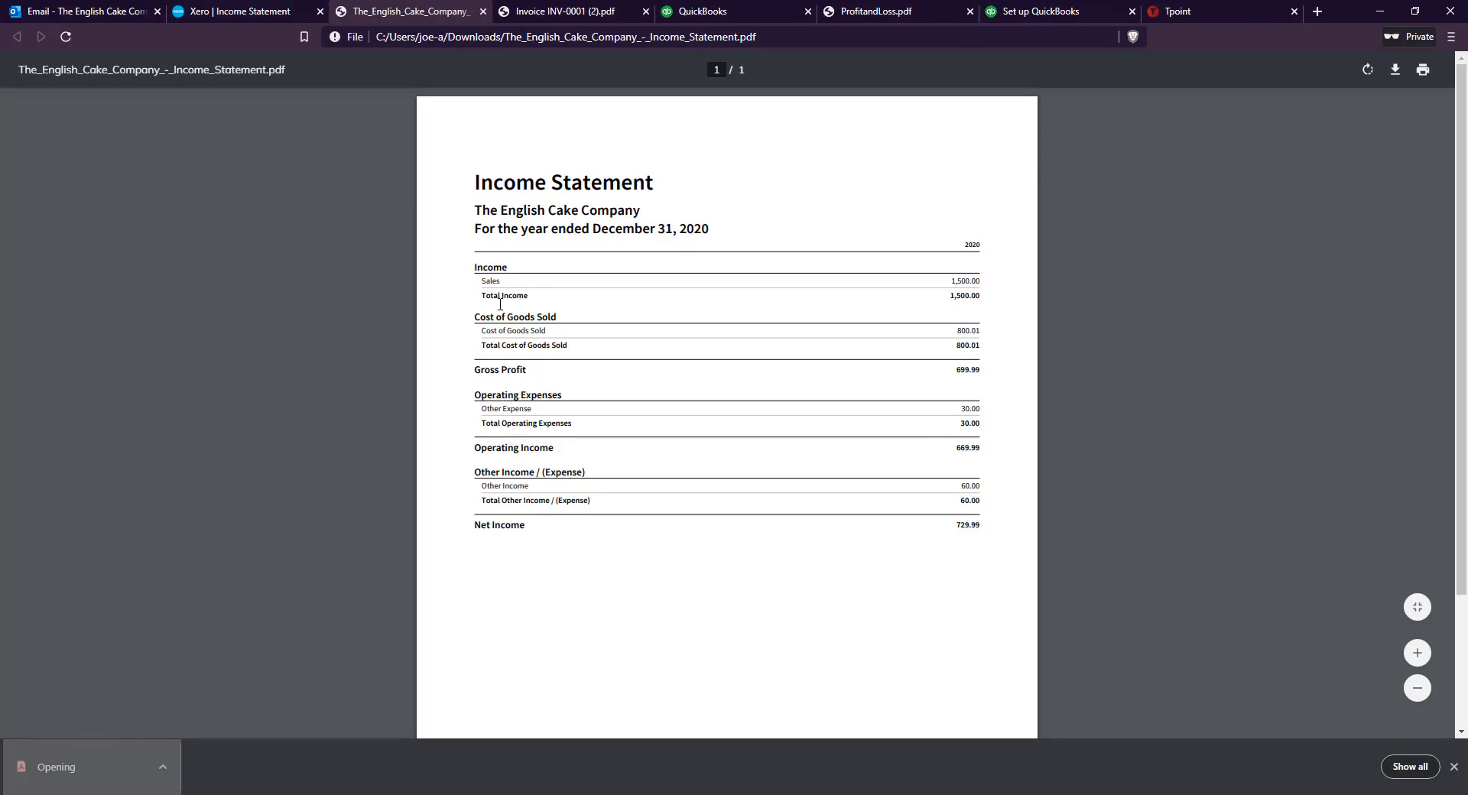
{"action": "scroll", "coordinate": [500, 305], "scroll_direction": "down", "scroll_amount": 2}
{"action": "scroll", "coordinate": [541, 514], "scroll_direction": "up", "scroll_amount": 2}
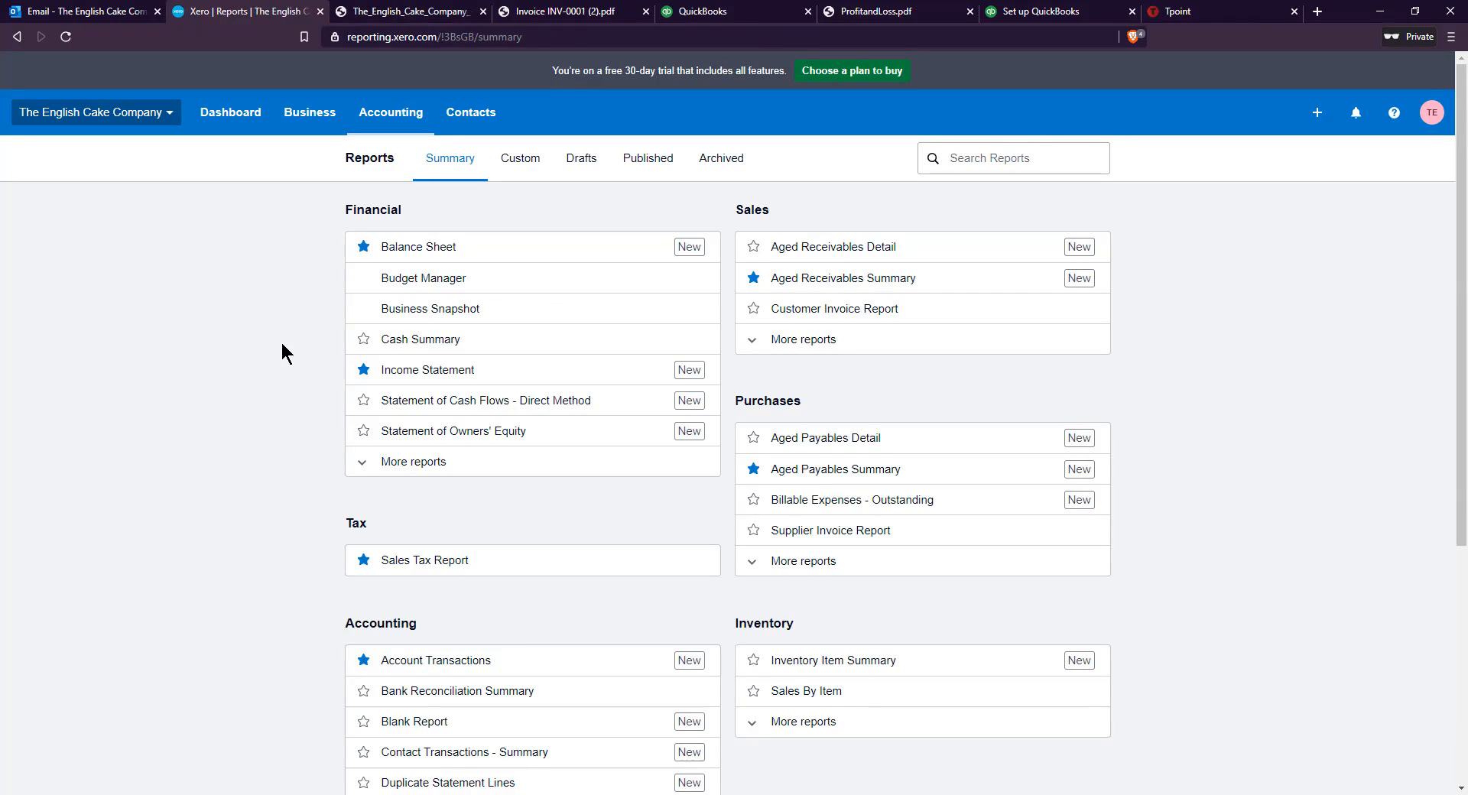
{"action": "scroll", "coordinate": [267, 357], "scroll_direction": "down", "scroll_amount": 1}
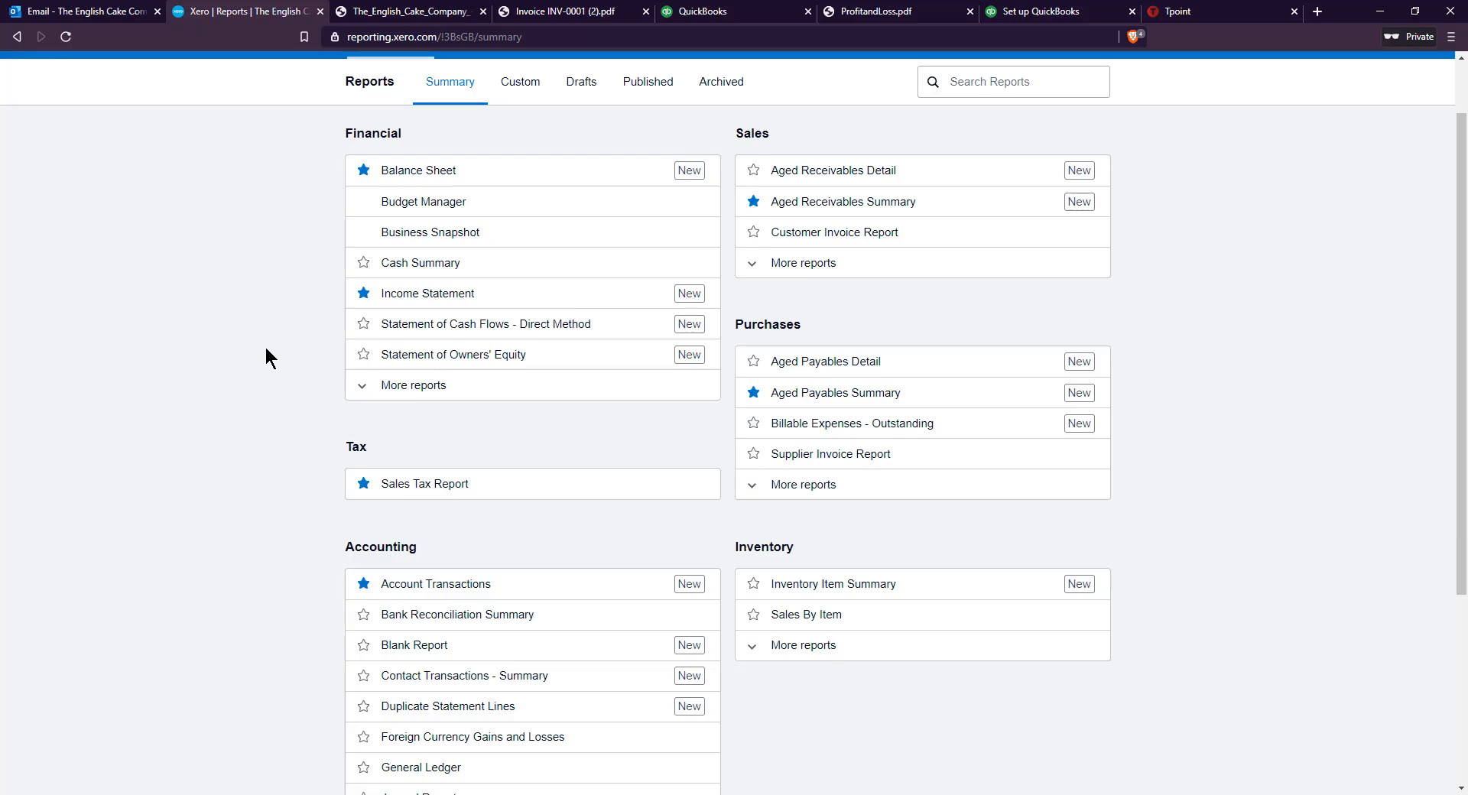
{"action": "scroll", "coordinate": [266, 351], "scroll_direction": "up", "scroll_amount": 1}
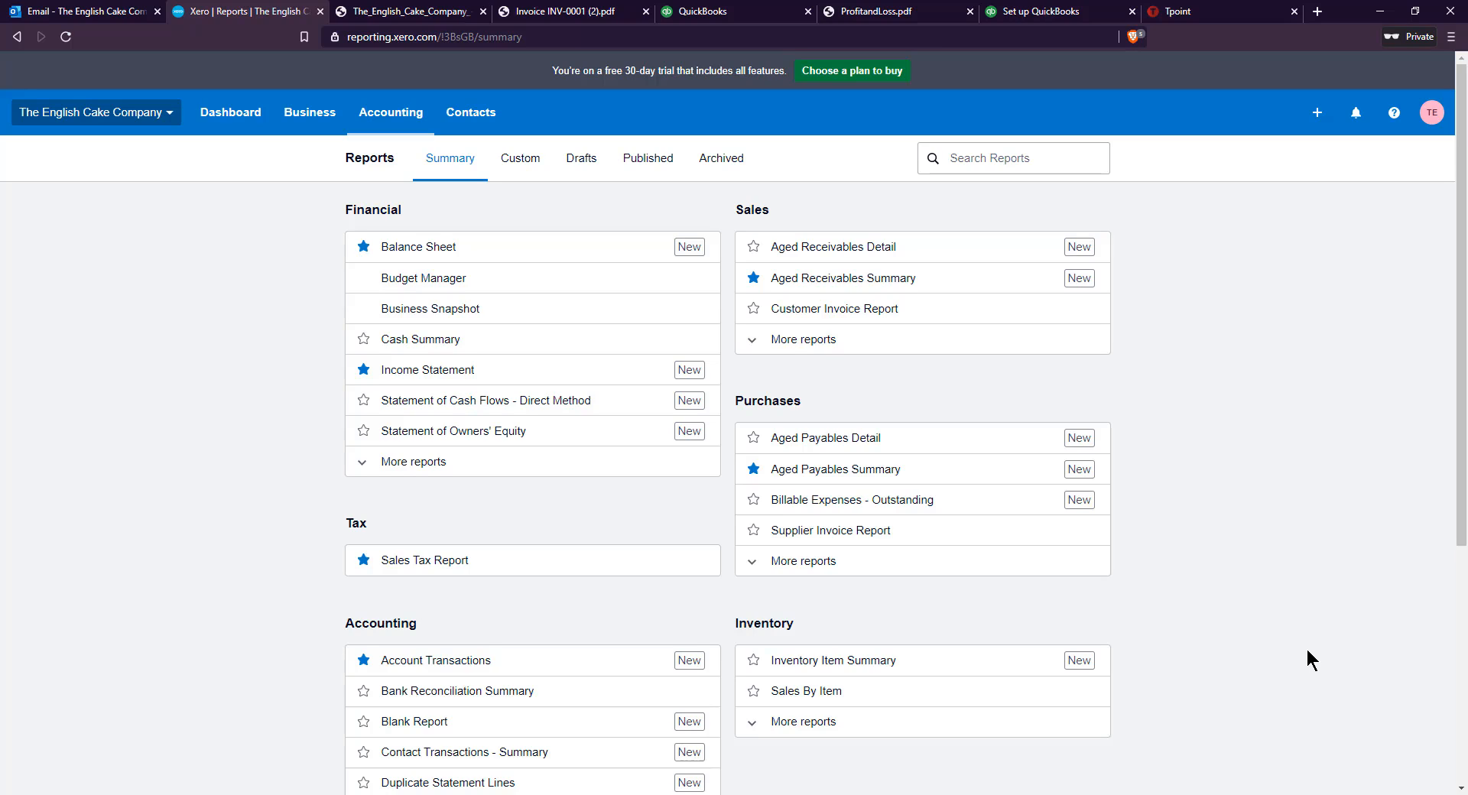
Switch to Tpoint and enter the program with a random trial company
{"action": "left_click", "coordinate": [1224, 12]}
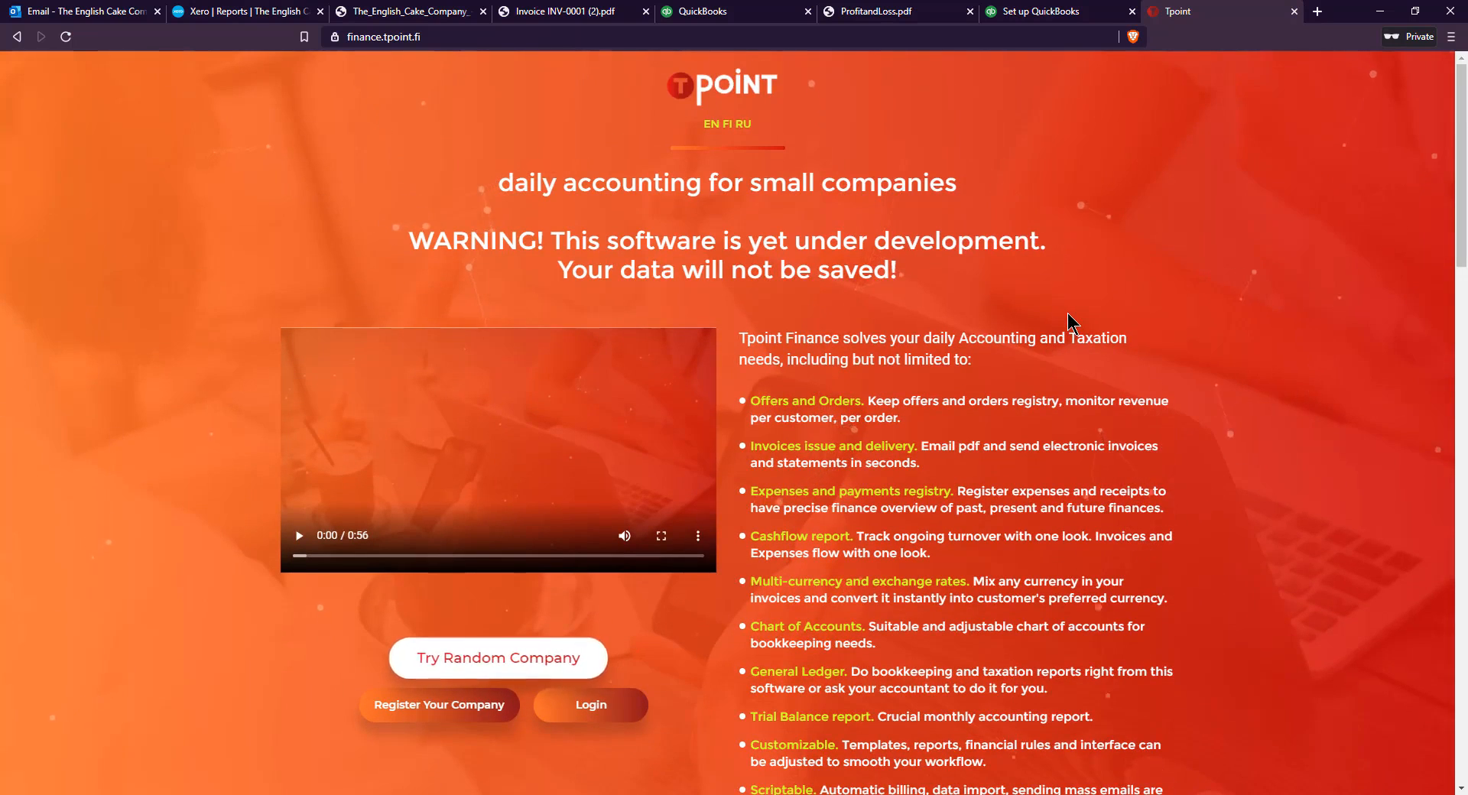
{"action": "left_click", "coordinate": [552, 649]}
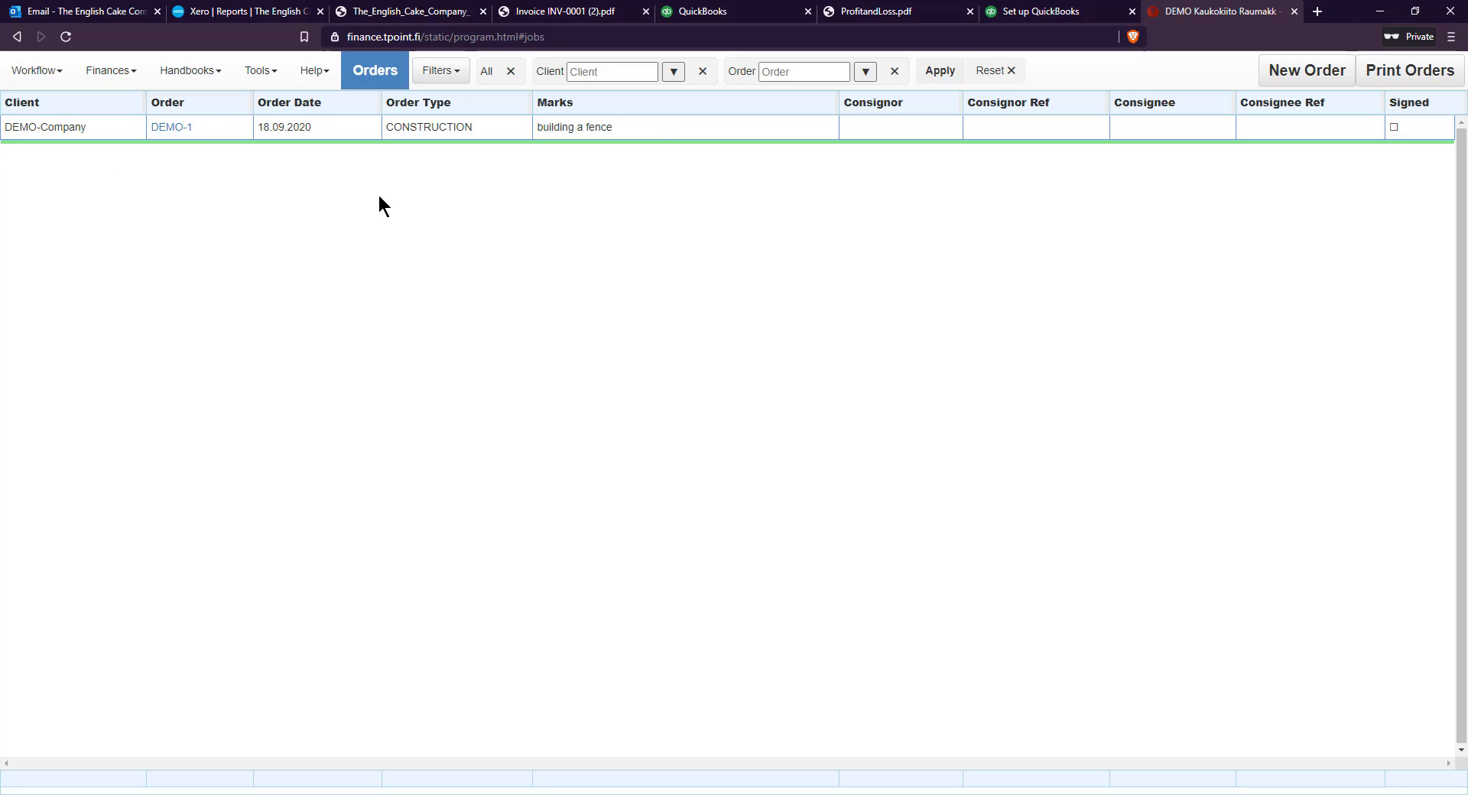
Create a new order and add Cakes and DELIVERY charge lines to its invoices list
{"action": "left_click", "coordinate": [1304, 73]}
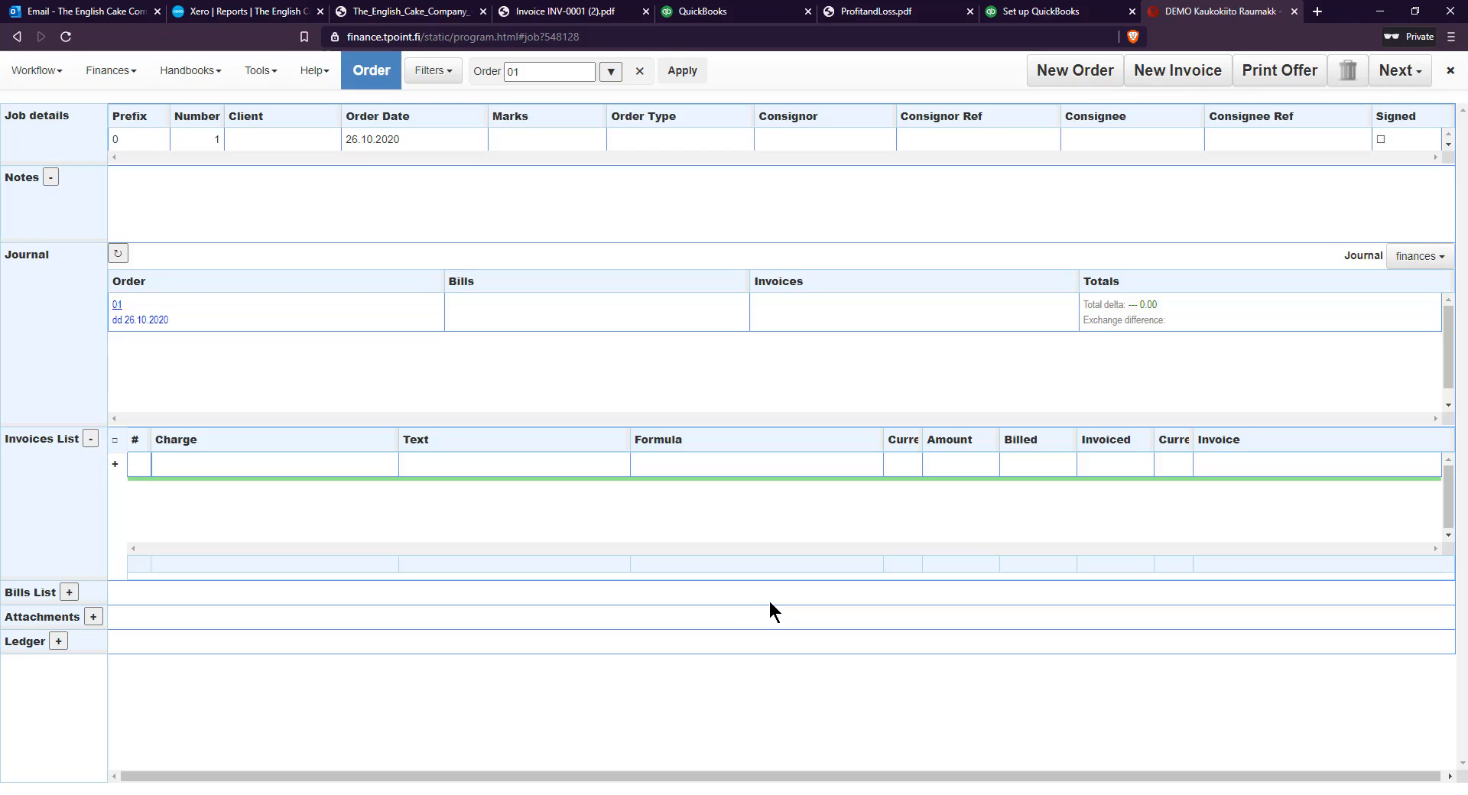
{"action": "left_click", "coordinate": [178, 462]}
{"action": "type", "text": "Cakes"}
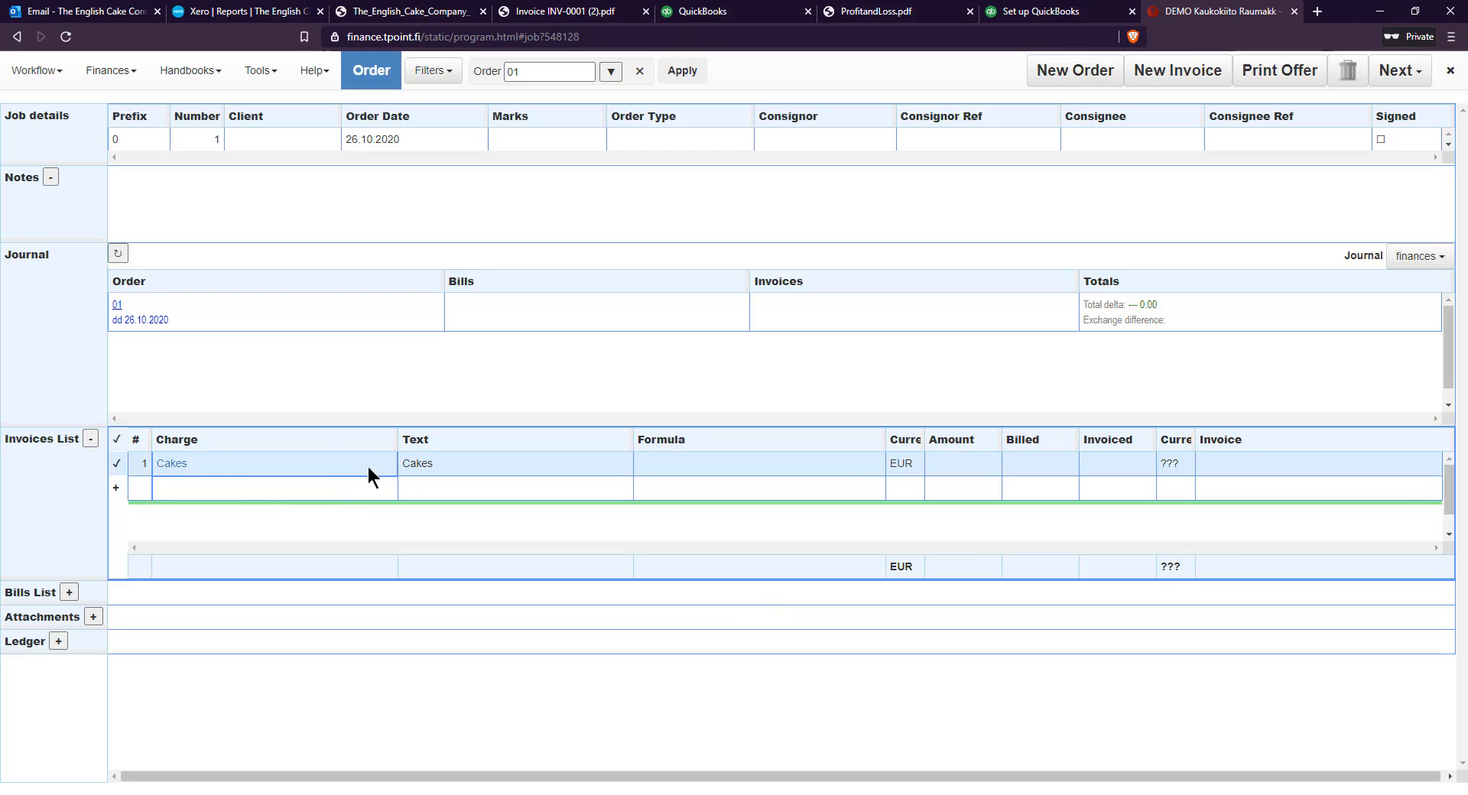
{"action": "left_click", "coordinate": [338, 489]}
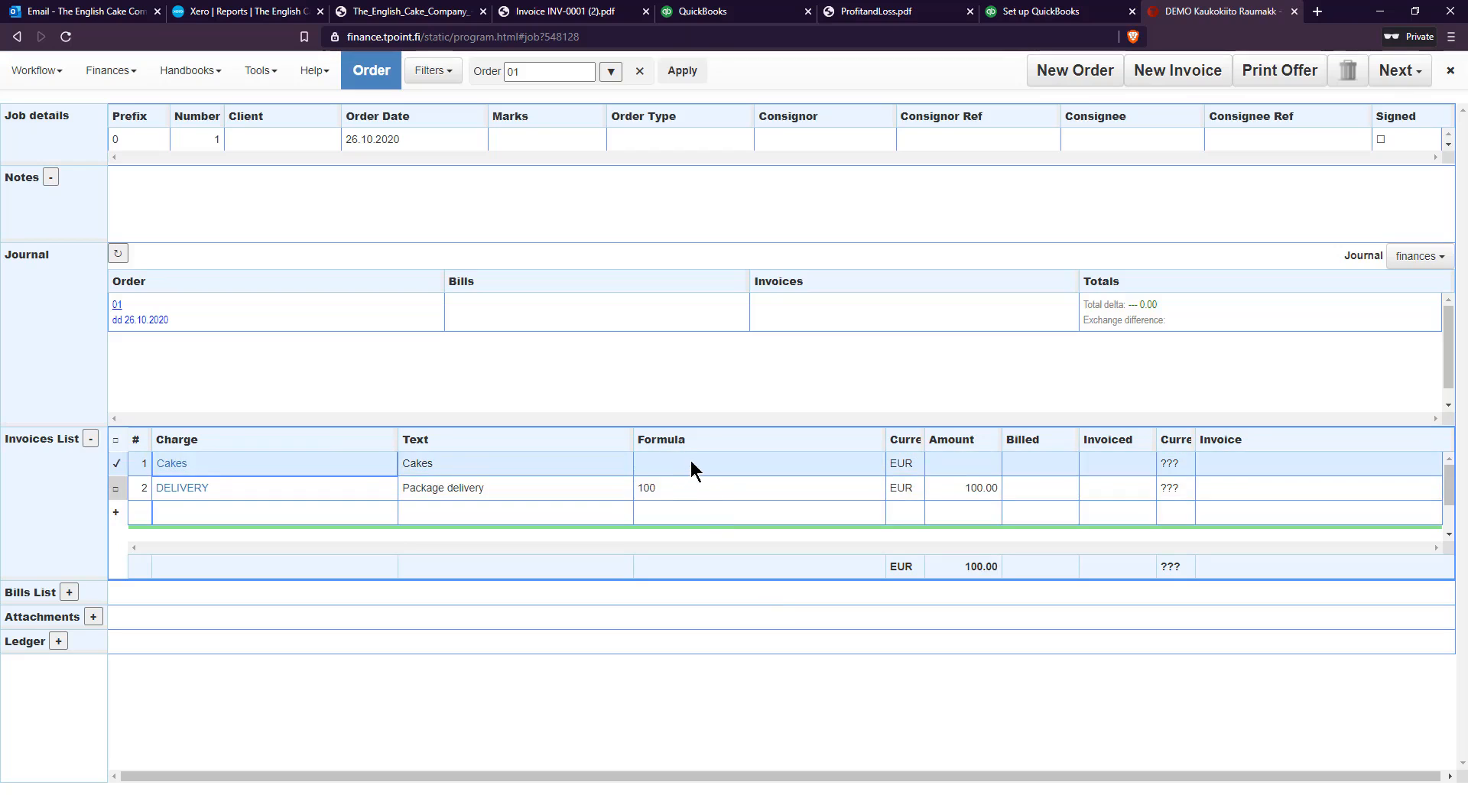
Set the formula of the Cakes invoice line to 300*5 and that of the DELIVERY line to 30*2
{"action": "left_click", "coordinate": [690, 461]}
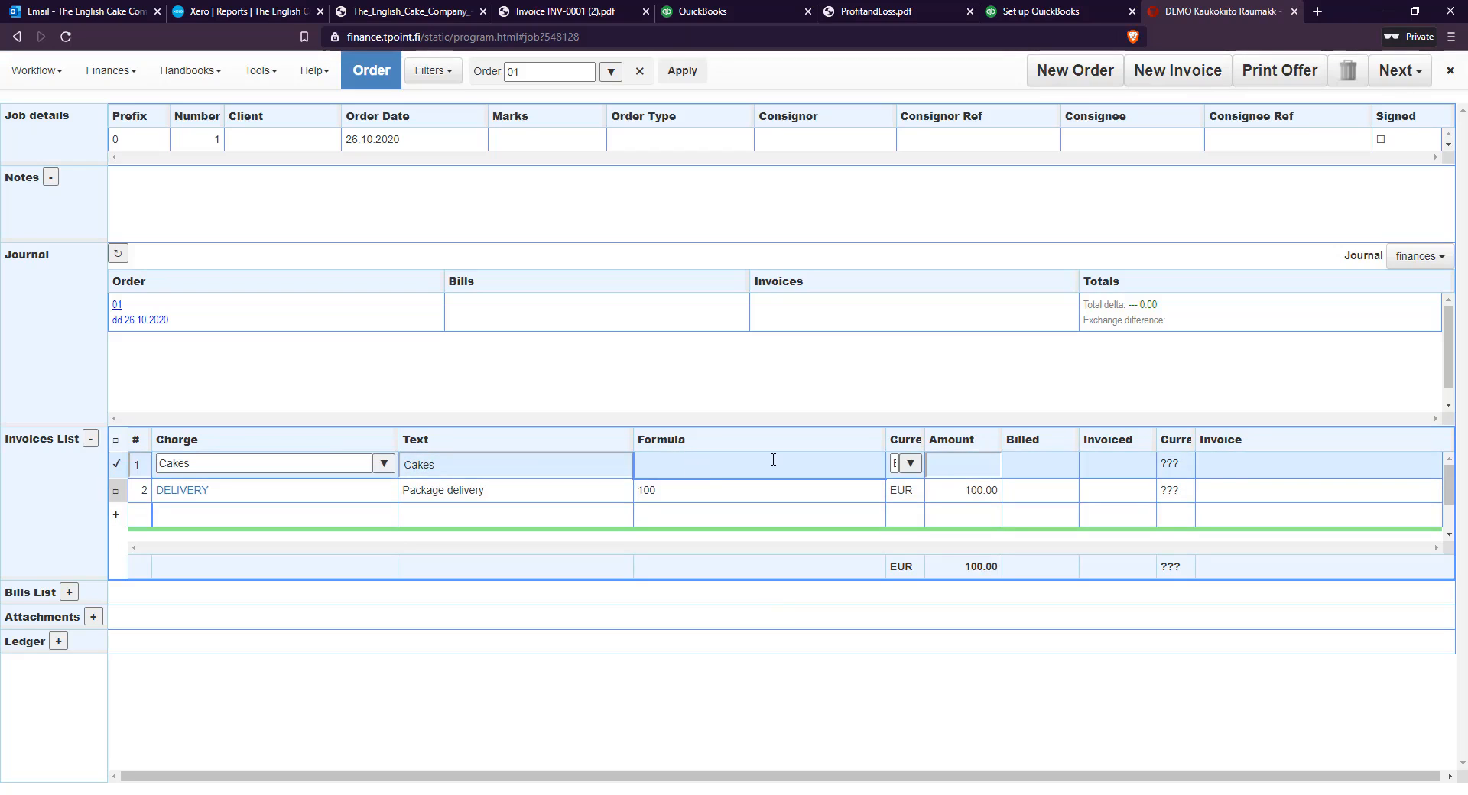
{"action": "type", "text": "300*5"}
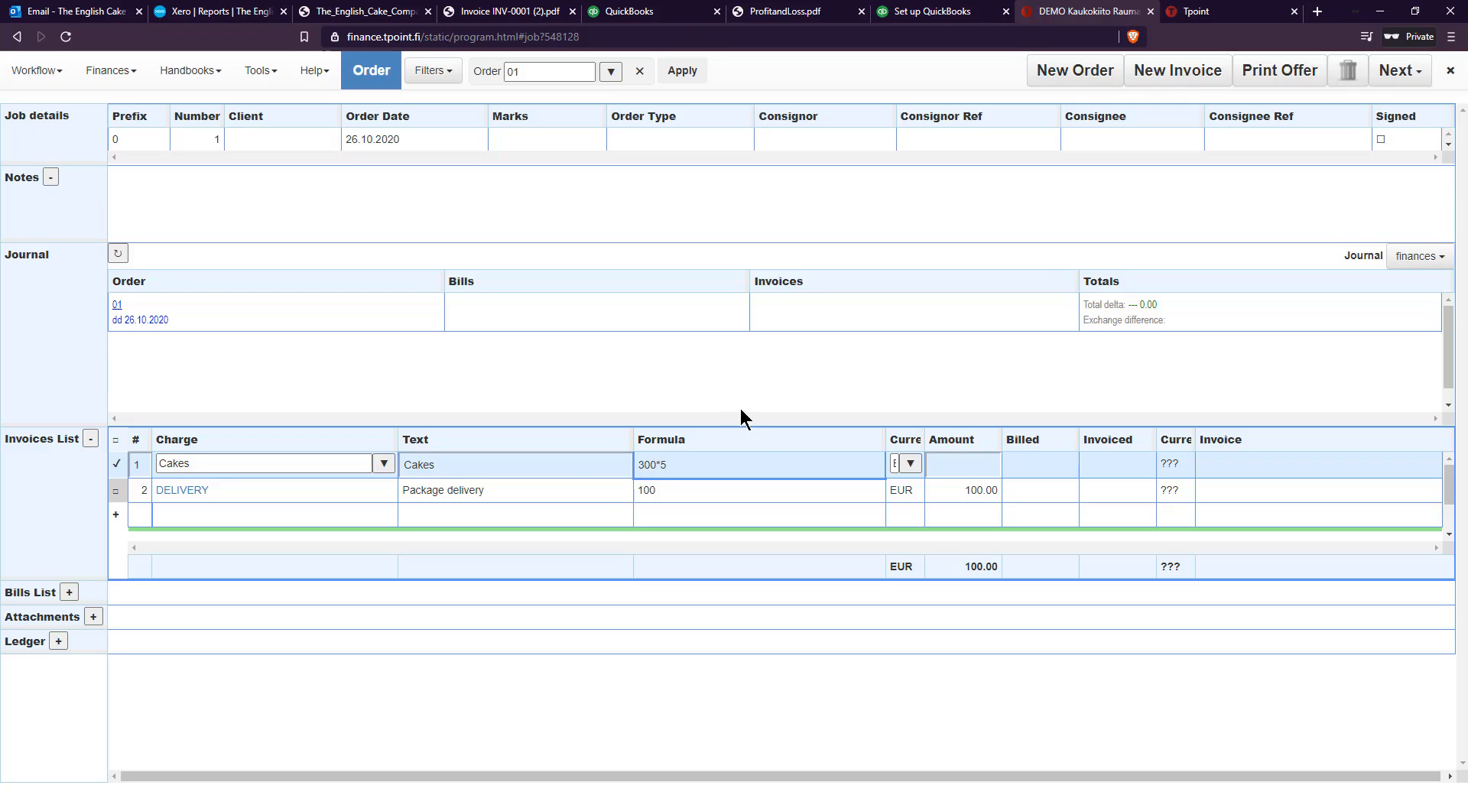
{"action": "key", "text": "Return"}
{"action": "left_click", "coordinate": [906, 463]}
{"action": "left_click", "coordinate": [911, 464]}
{"action": "key", "text": "Escape"}
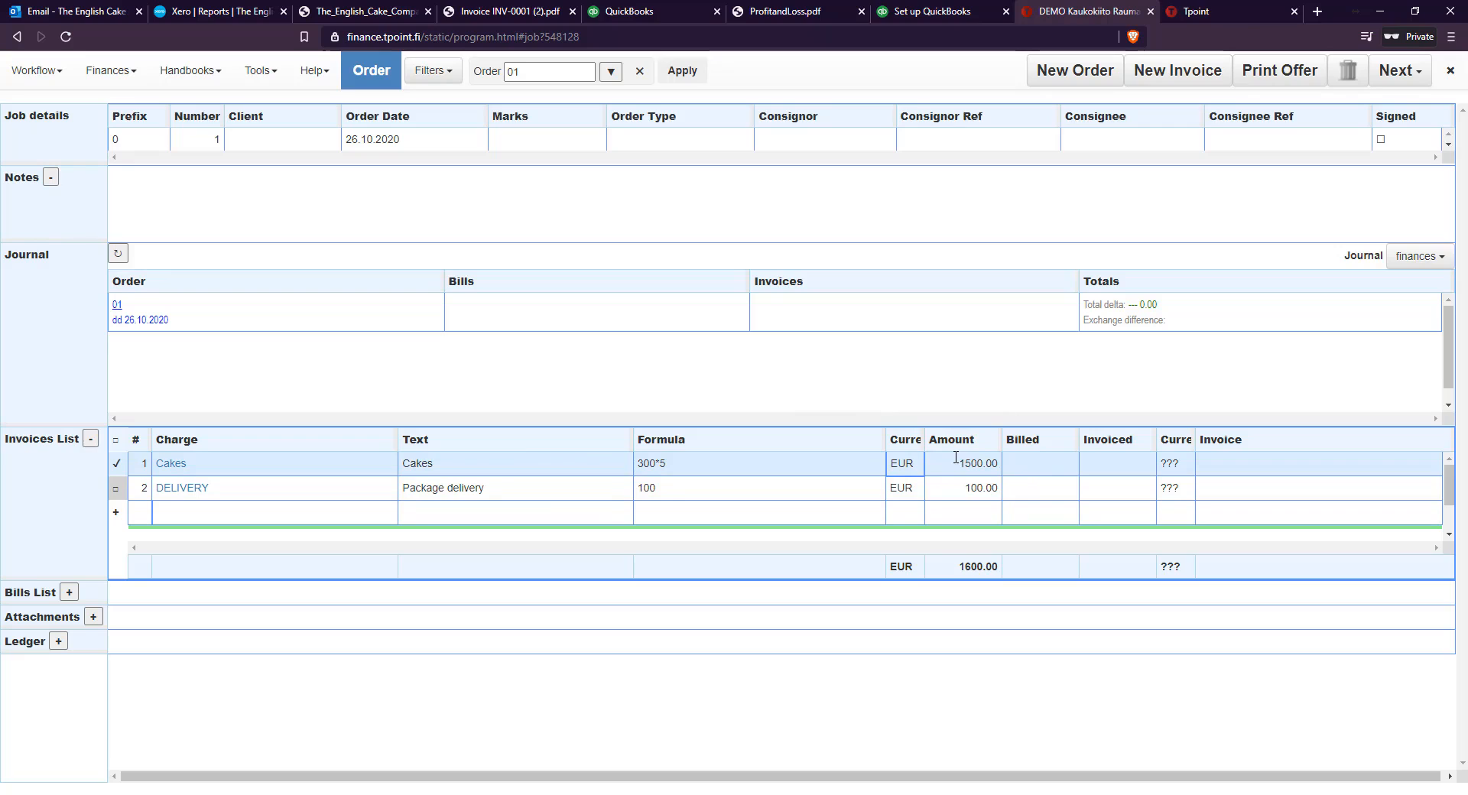
{"action": "left_click", "coordinate": [709, 490]}
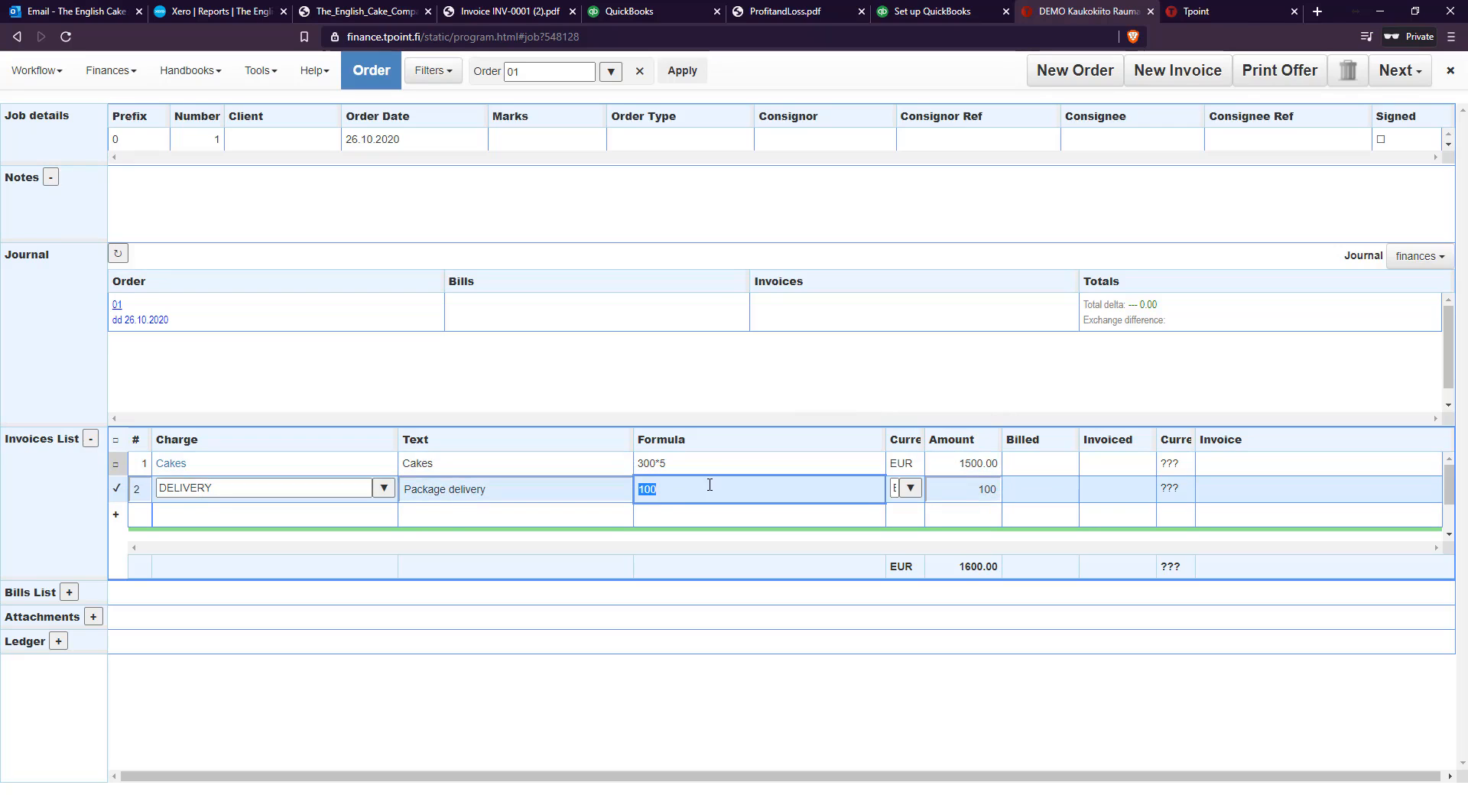
{"action": "type", "text": "30*2"}
{"action": "key", "text": "Return"}
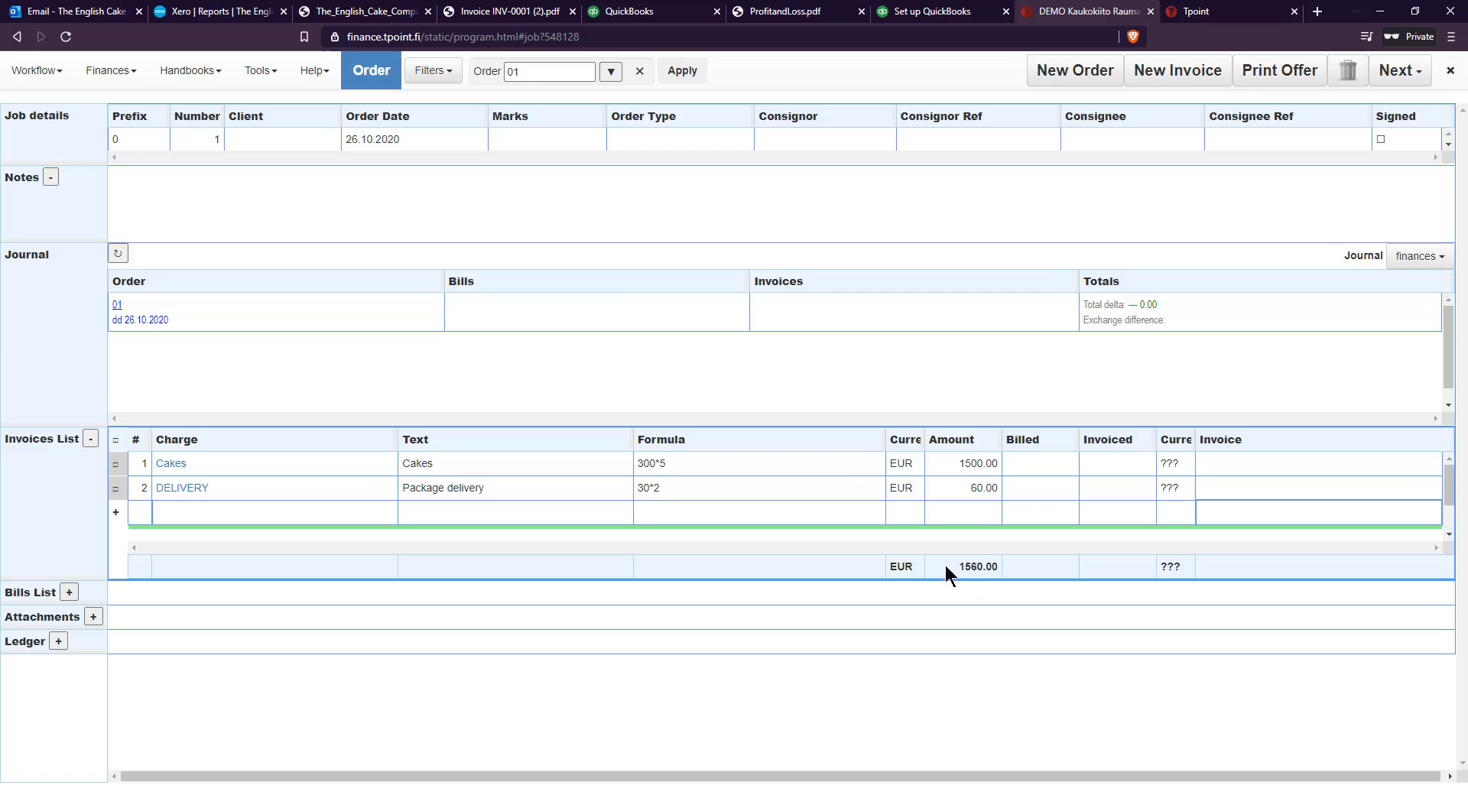
Add a Cakes charge to the order's bills list, linked to the Cakes invoice item, with the formula 2.66667*300
{"action": "left_click", "coordinate": [69, 592]}
{"action": "left_click", "coordinate": [133, 622]}
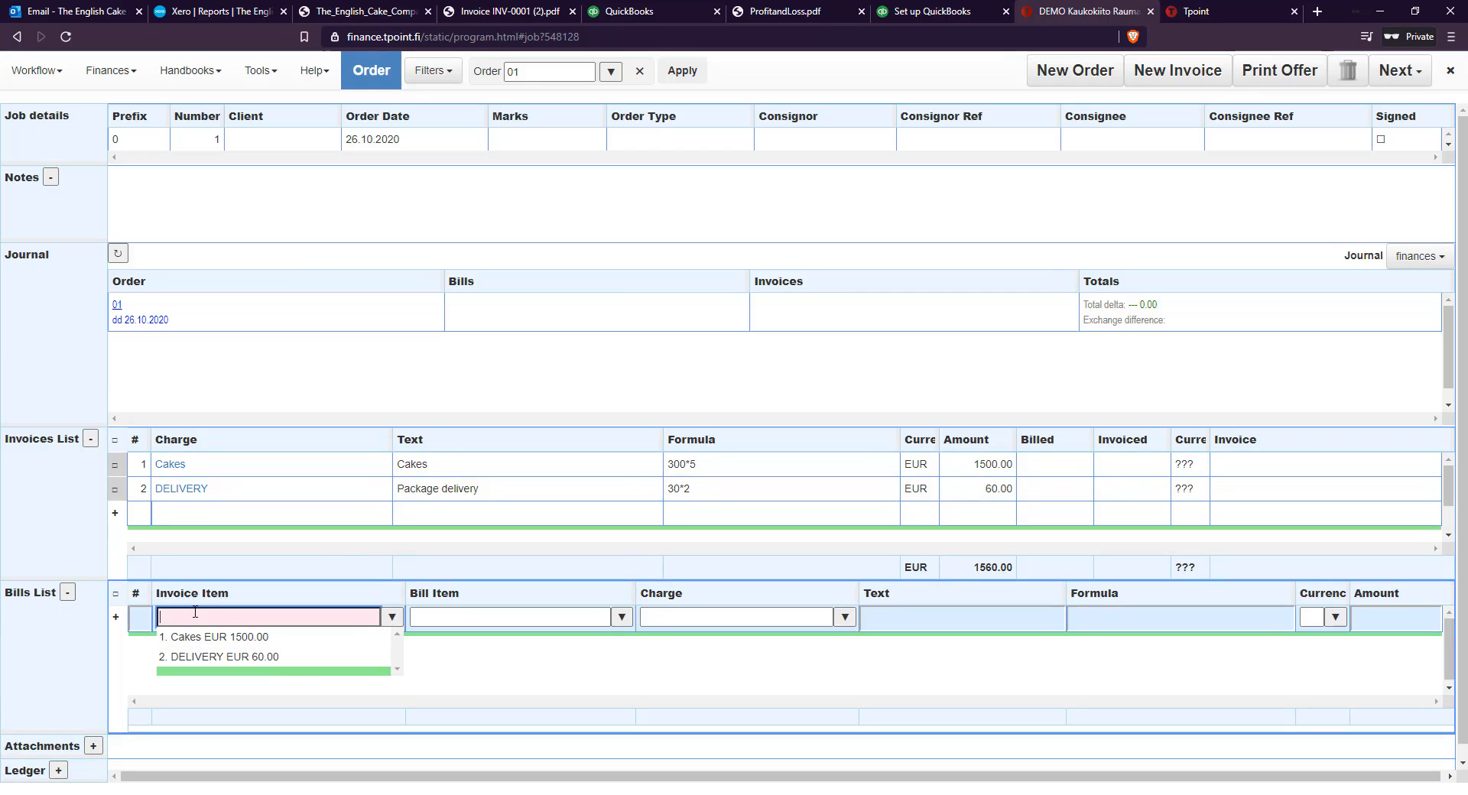
{"action": "left_click", "coordinate": [201, 634]}
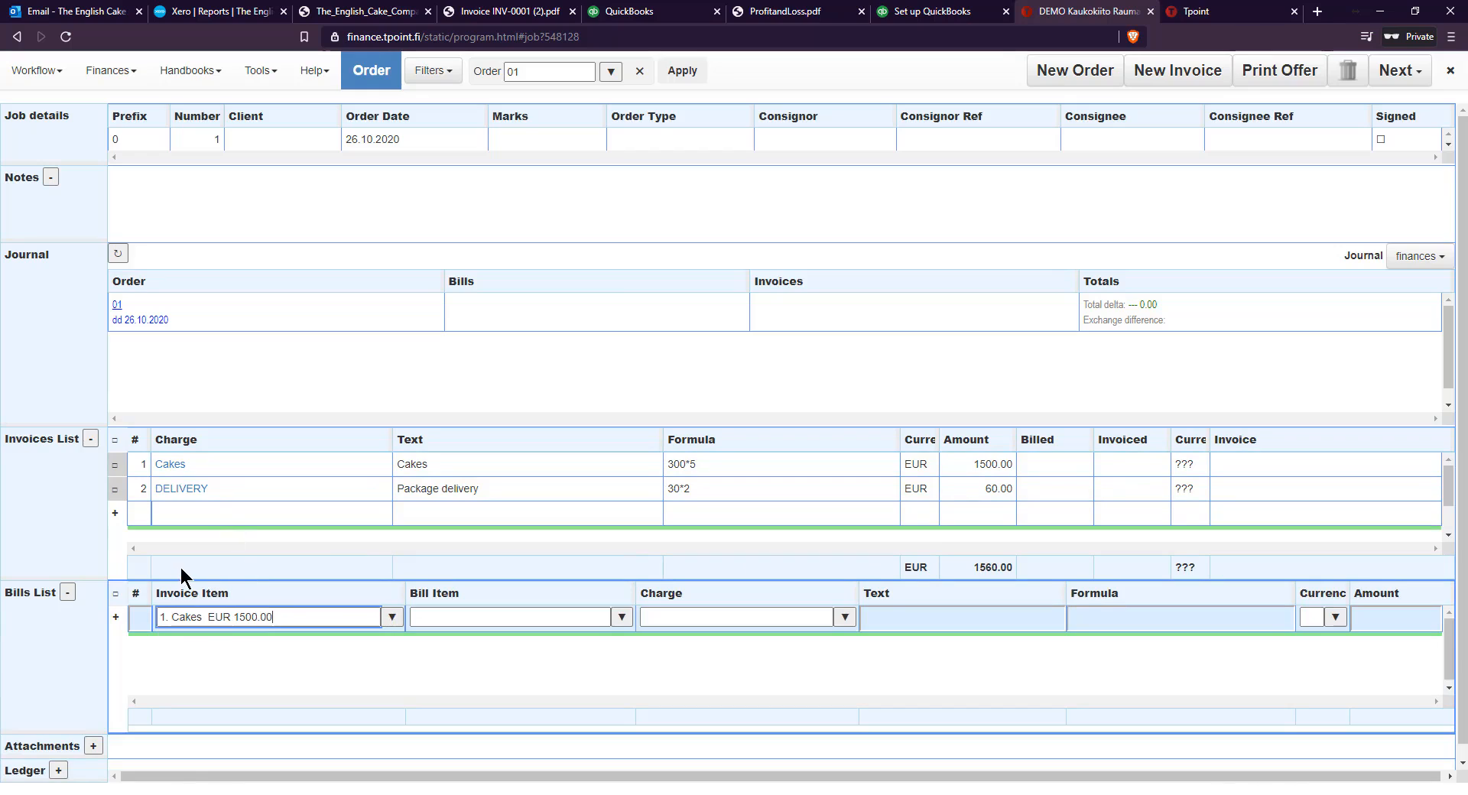
{"action": "key", "text": "Return"}
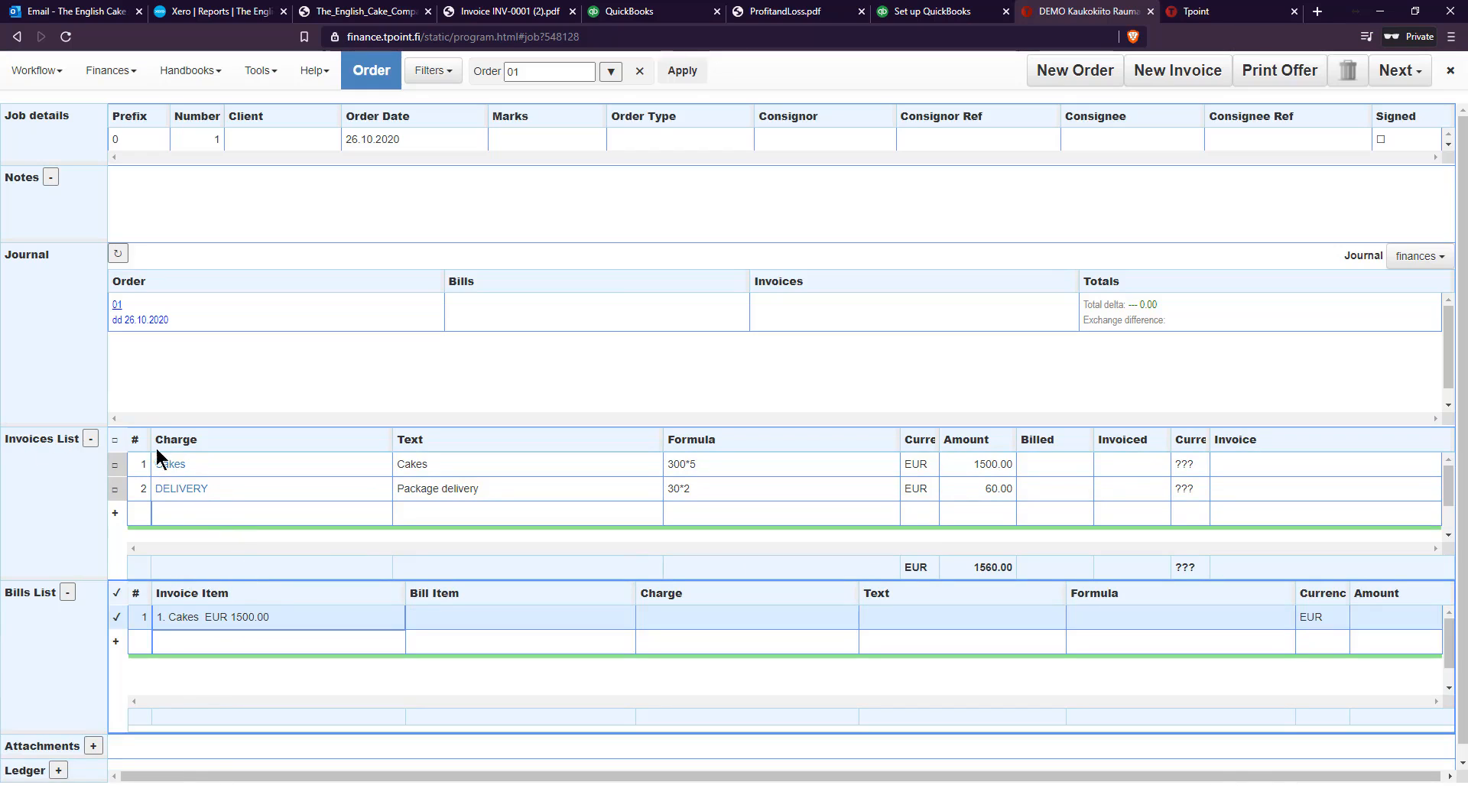
{"action": "left_click", "coordinate": [431, 618]}
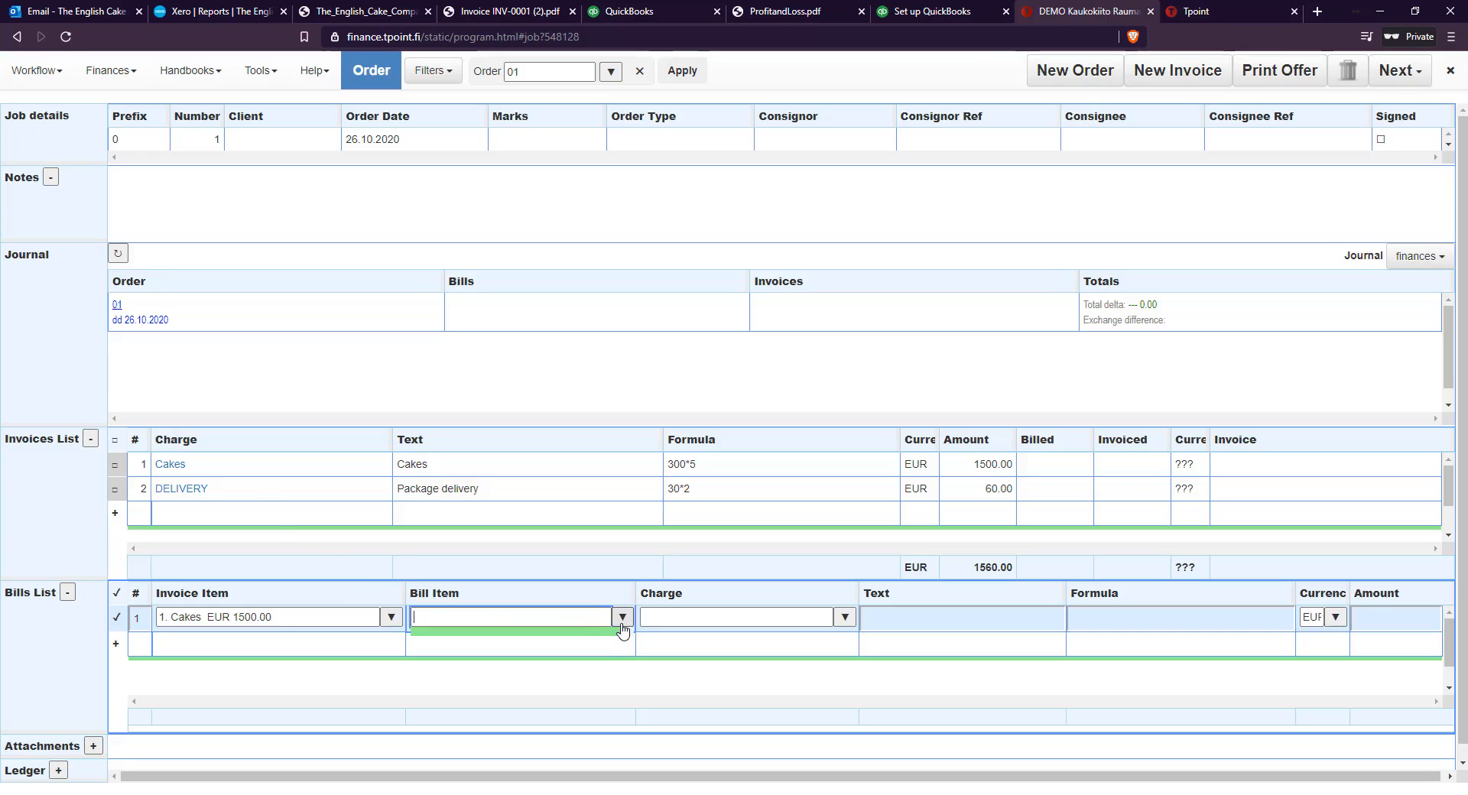
{"action": "left_click", "coordinate": [845, 618]}
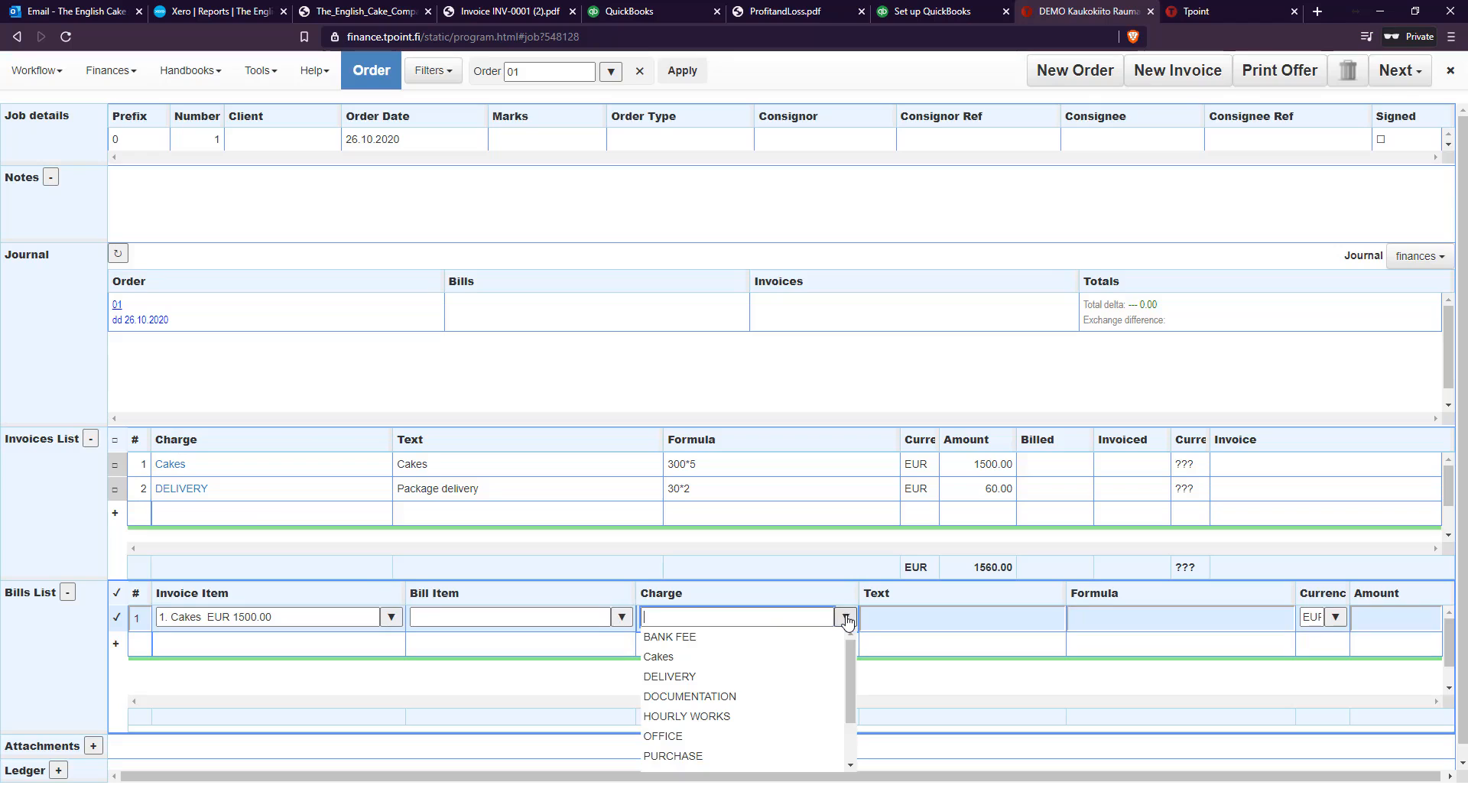
{"action": "left_click", "coordinate": [690, 656]}
{"action": "left_click", "coordinate": [1075, 621]}
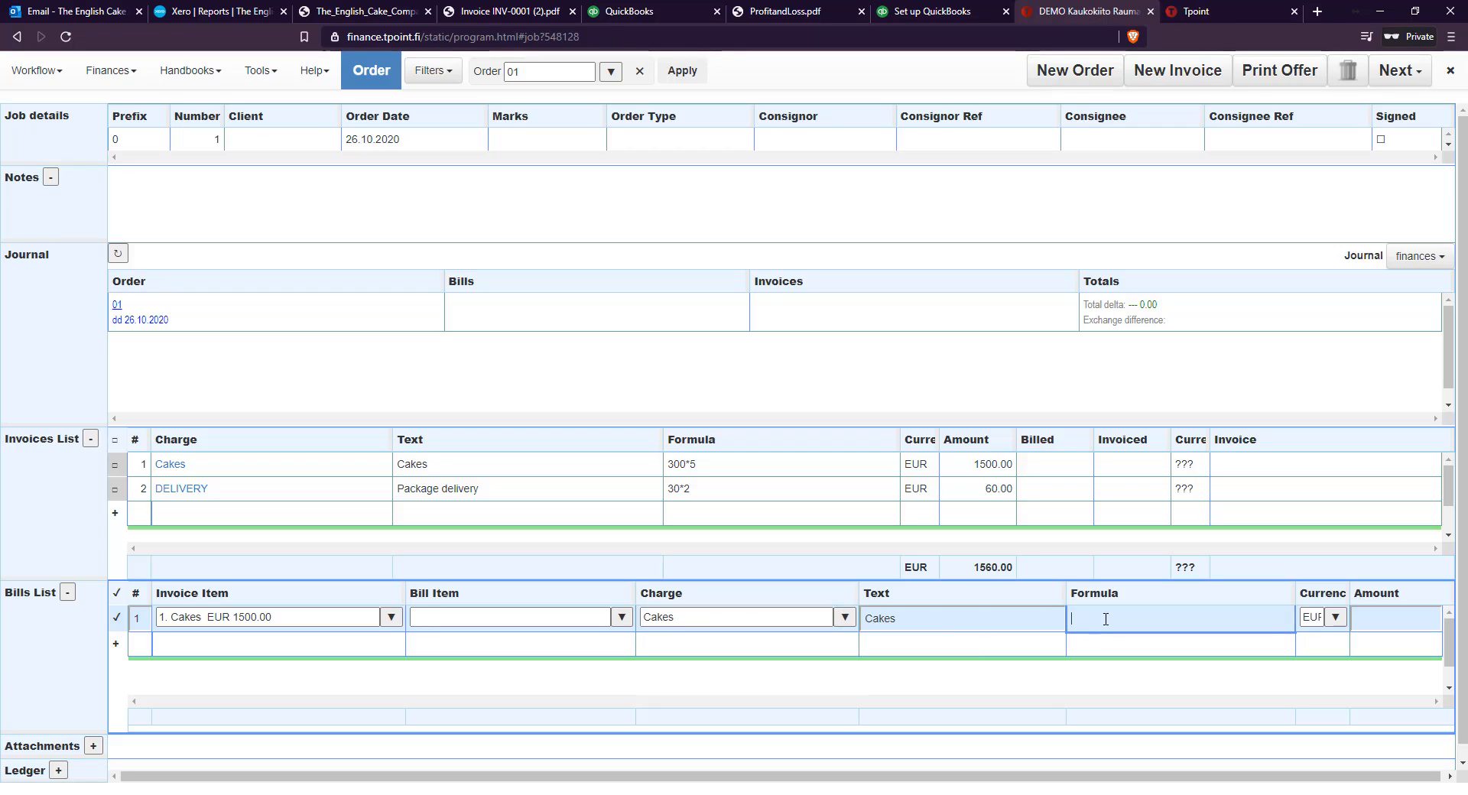
{"action": "type", "text": "2.66667*300"}
Add a DELIVERY charge to the bills list, linked to the DELIVERY invoice item, with the formula 30*1
{"action": "left_click", "coordinate": [321, 645]}
{"action": "type", "text": "de"}
{"action": "left_click", "coordinate": [320, 662]}
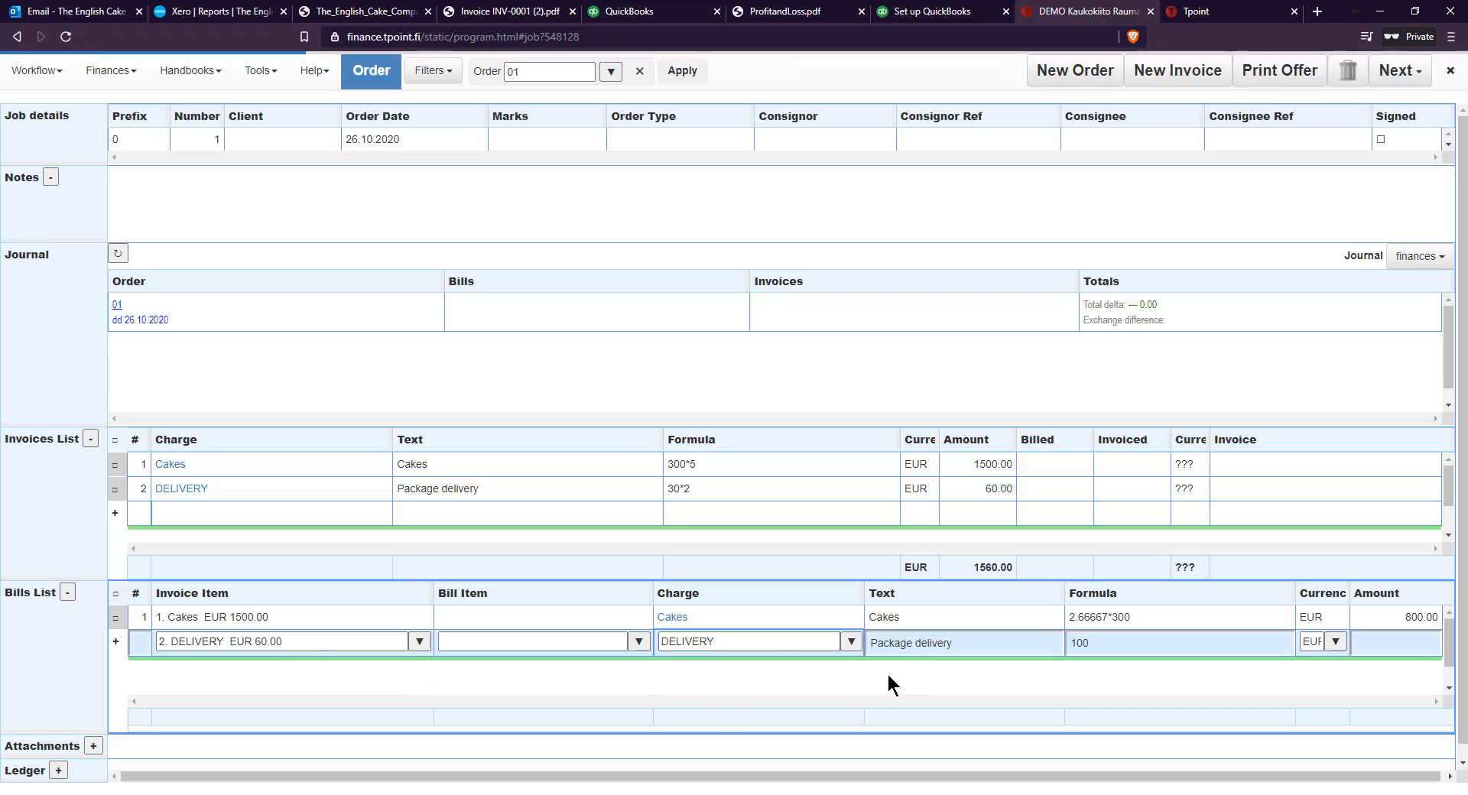
{"action": "left_click", "coordinate": [1110, 645]}
{"action": "type", "text": "30*1"}
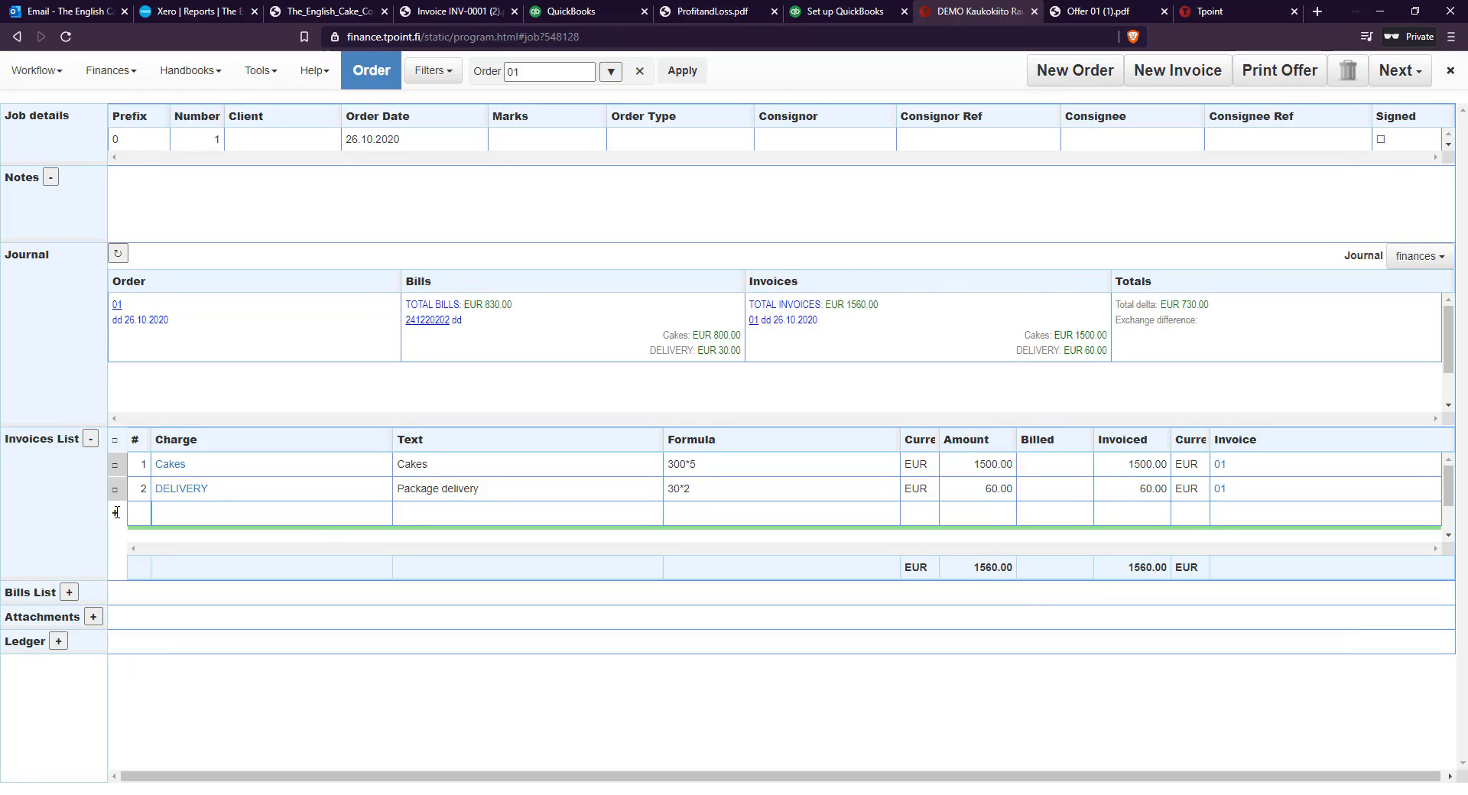
Add a VAT 24% charge to the order's invoices list, refresh the journal and open the VAT 24% charge
{"action": "left_click", "coordinate": [116, 513]}
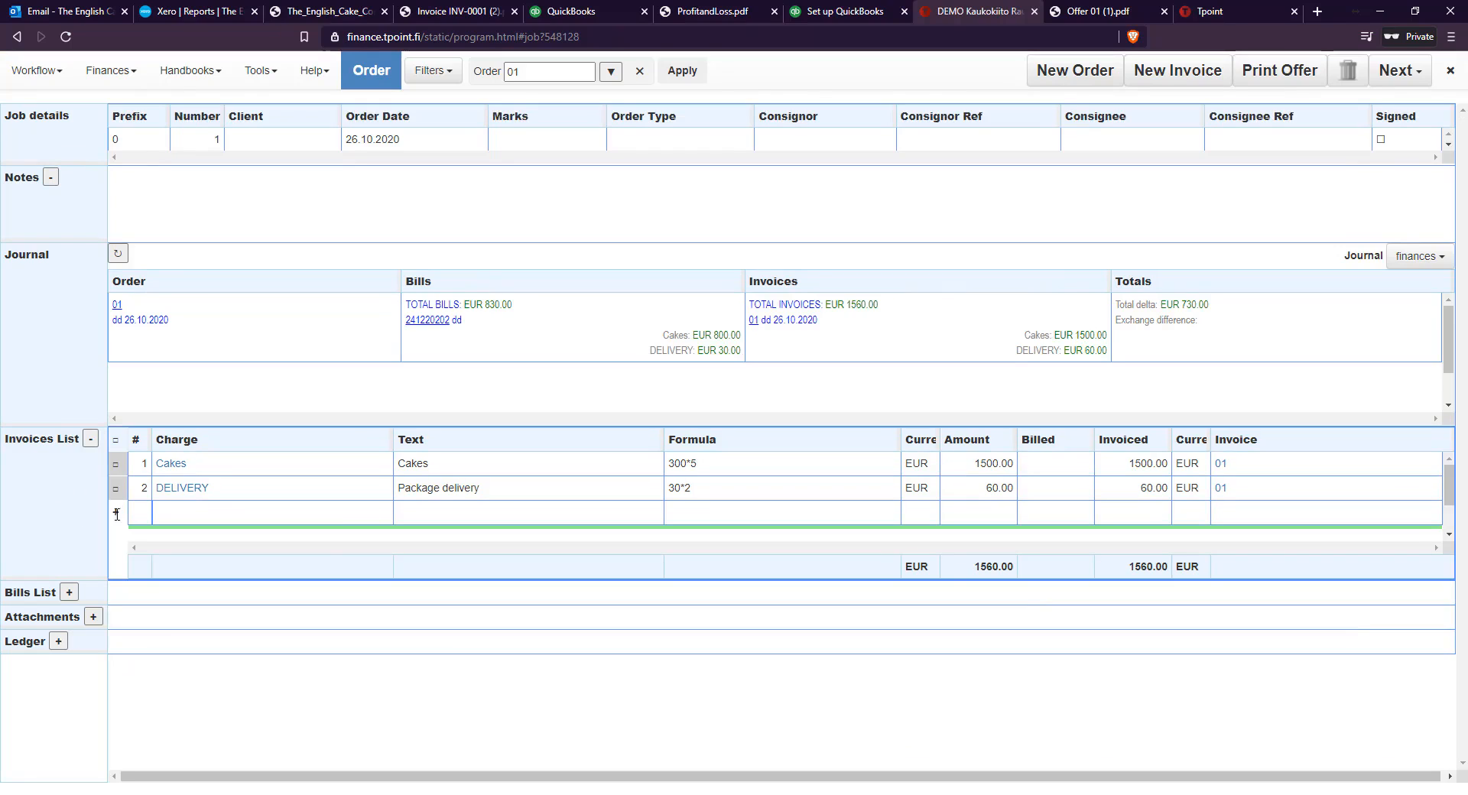
{"action": "left_click", "coordinate": [205, 514]}
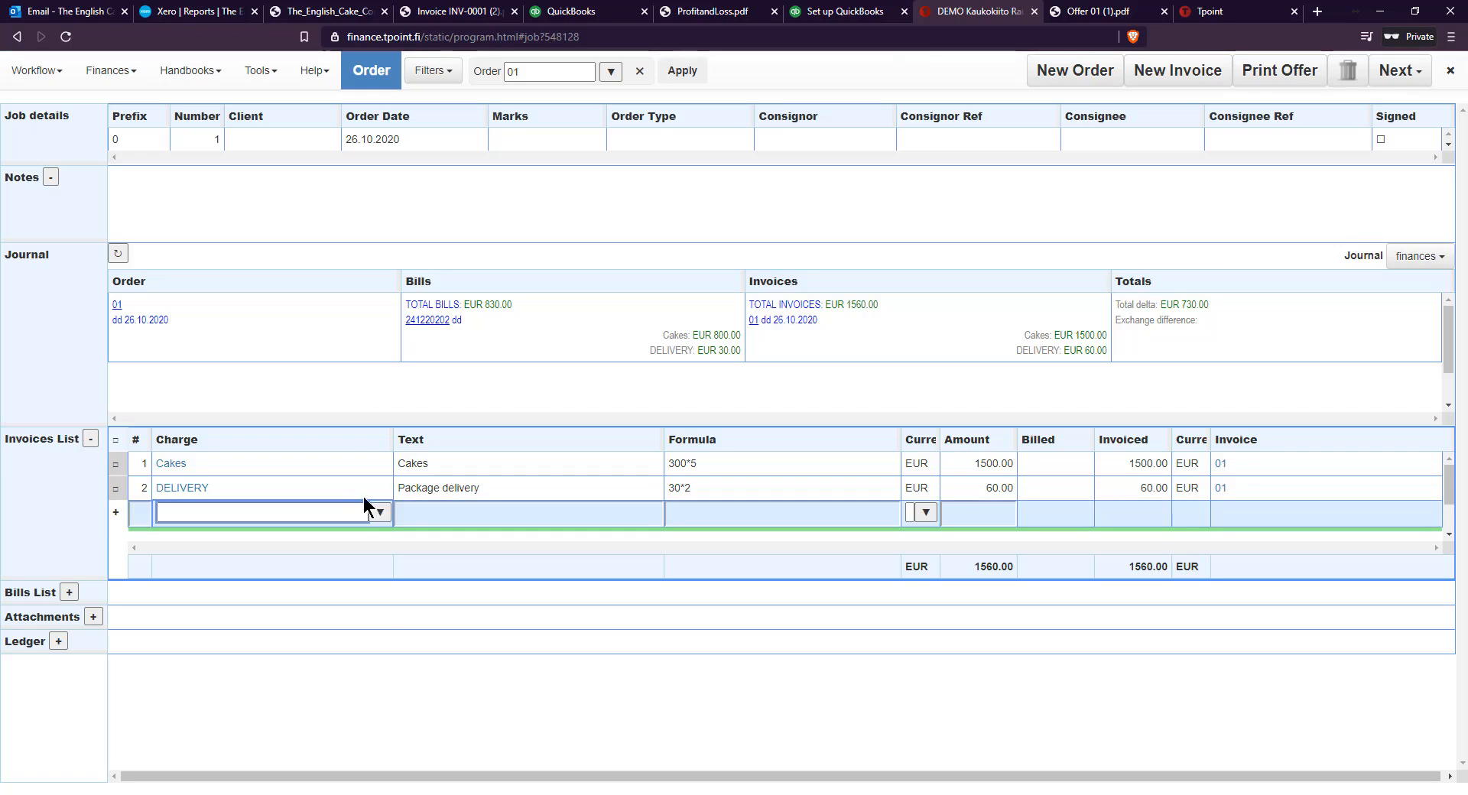
{"action": "left_click", "coordinate": [380, 513]}
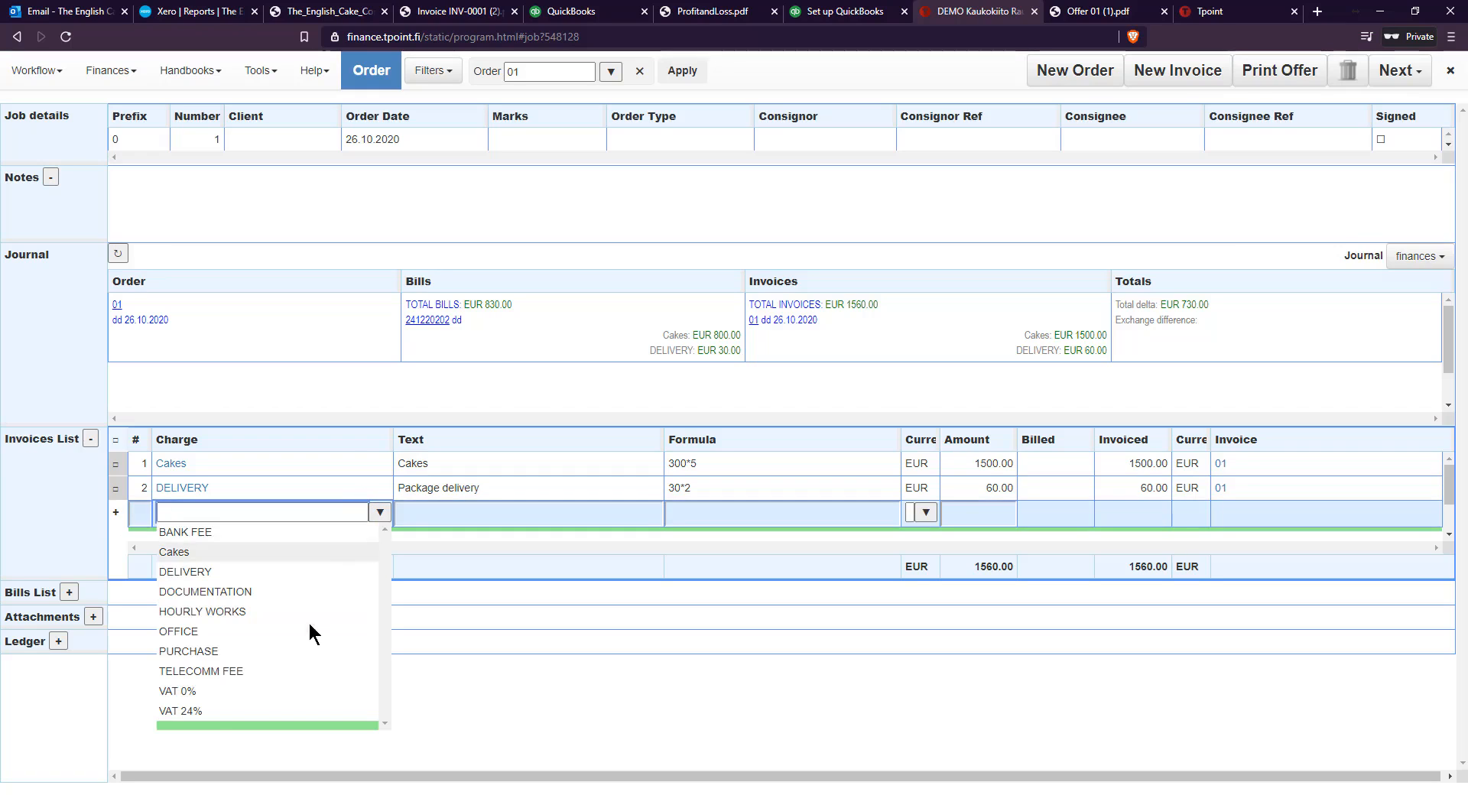
{"action": "left_click", "coordinate": [203, 716]}
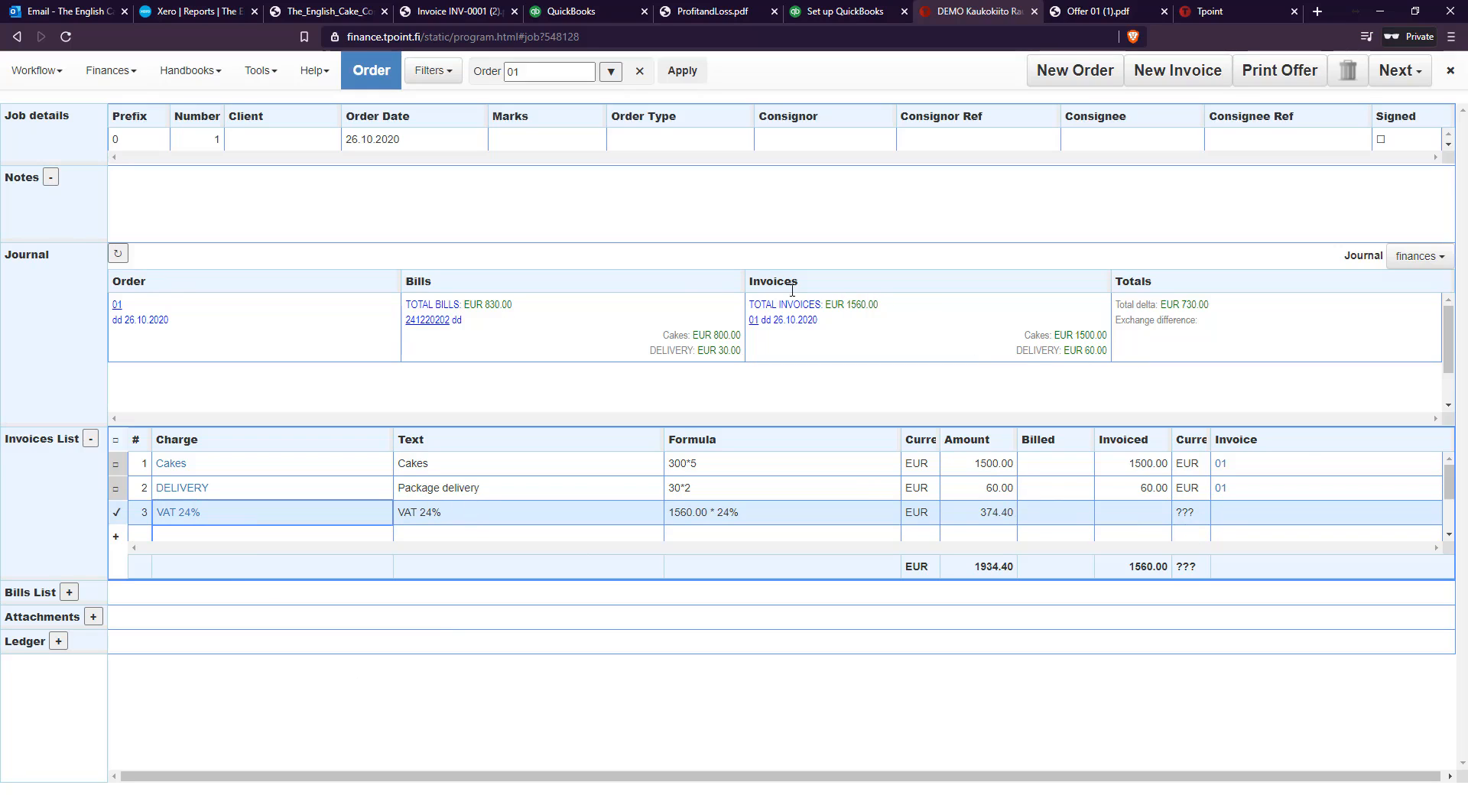
{"action": "left_click", "coordinate": [118, 253]}
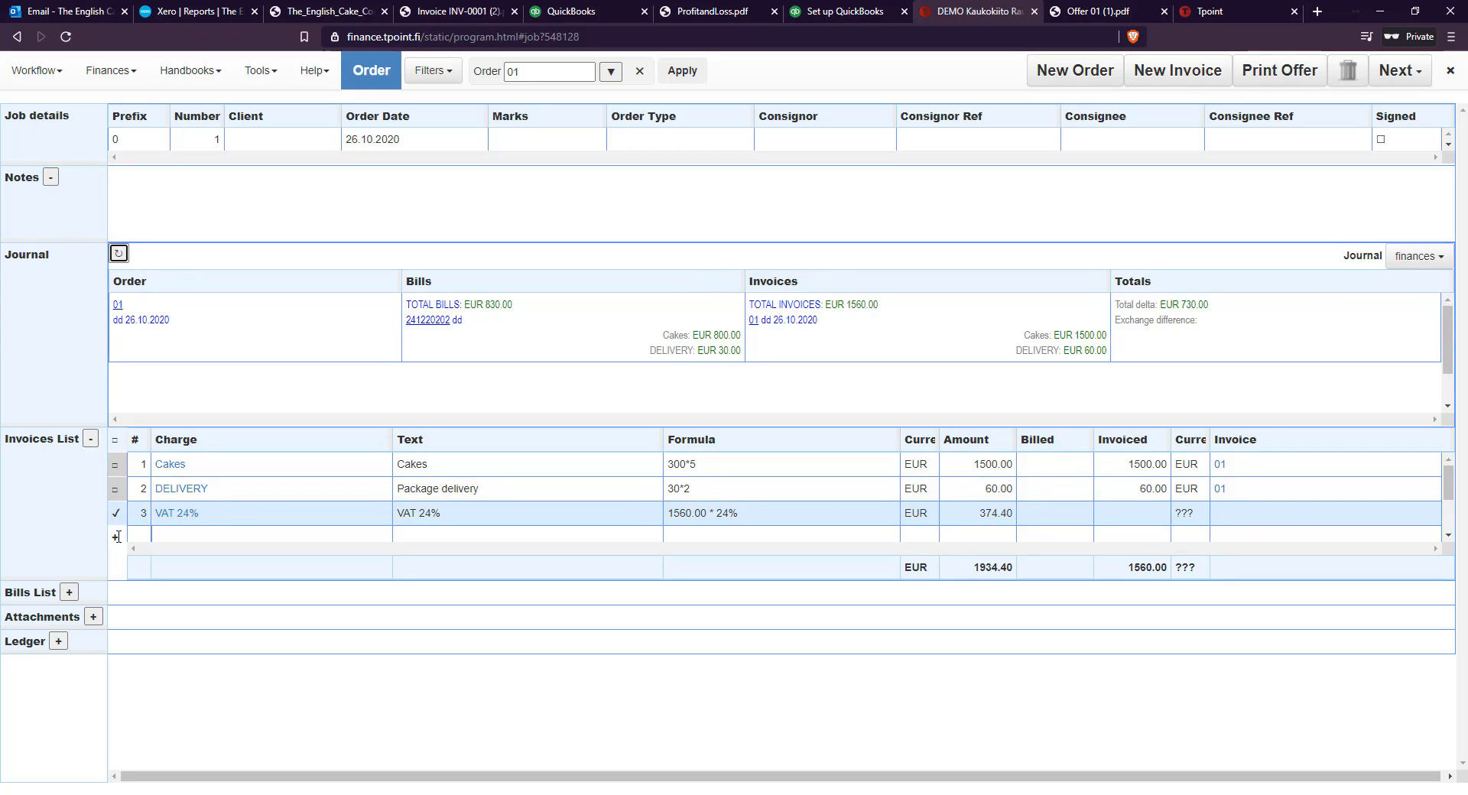
{"action": "left_click", "coordinate": [117, 513]}
{"action": "left_click", "coordinate": [177, 513]}
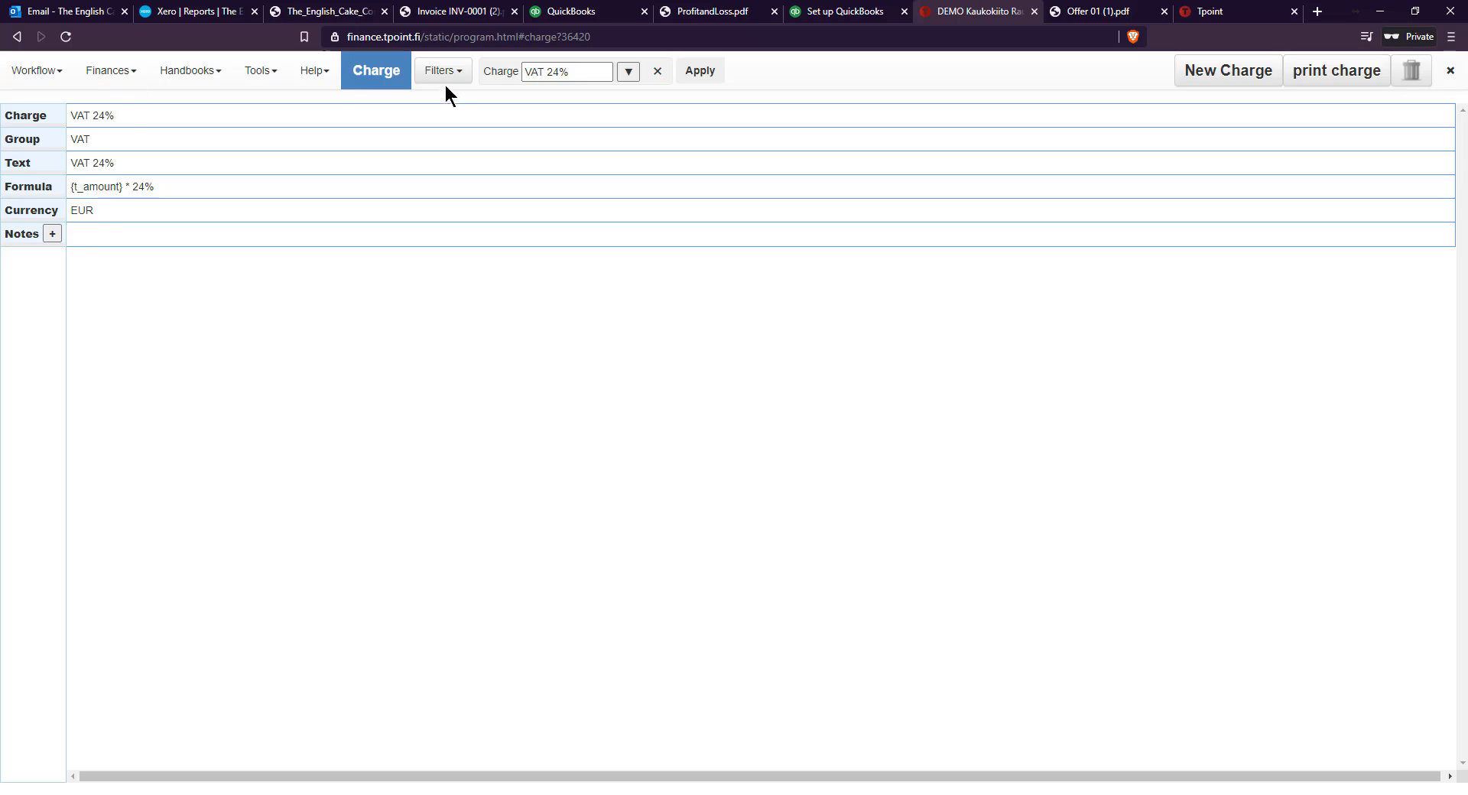
Open the EUR 830.00 bill from the bills list and add a VAT 24% charge for order 01 to its items
{"action": "left_click", "coordinate": [143, 70]}
{"action": "left_click", "coordinate": [145, 105]}
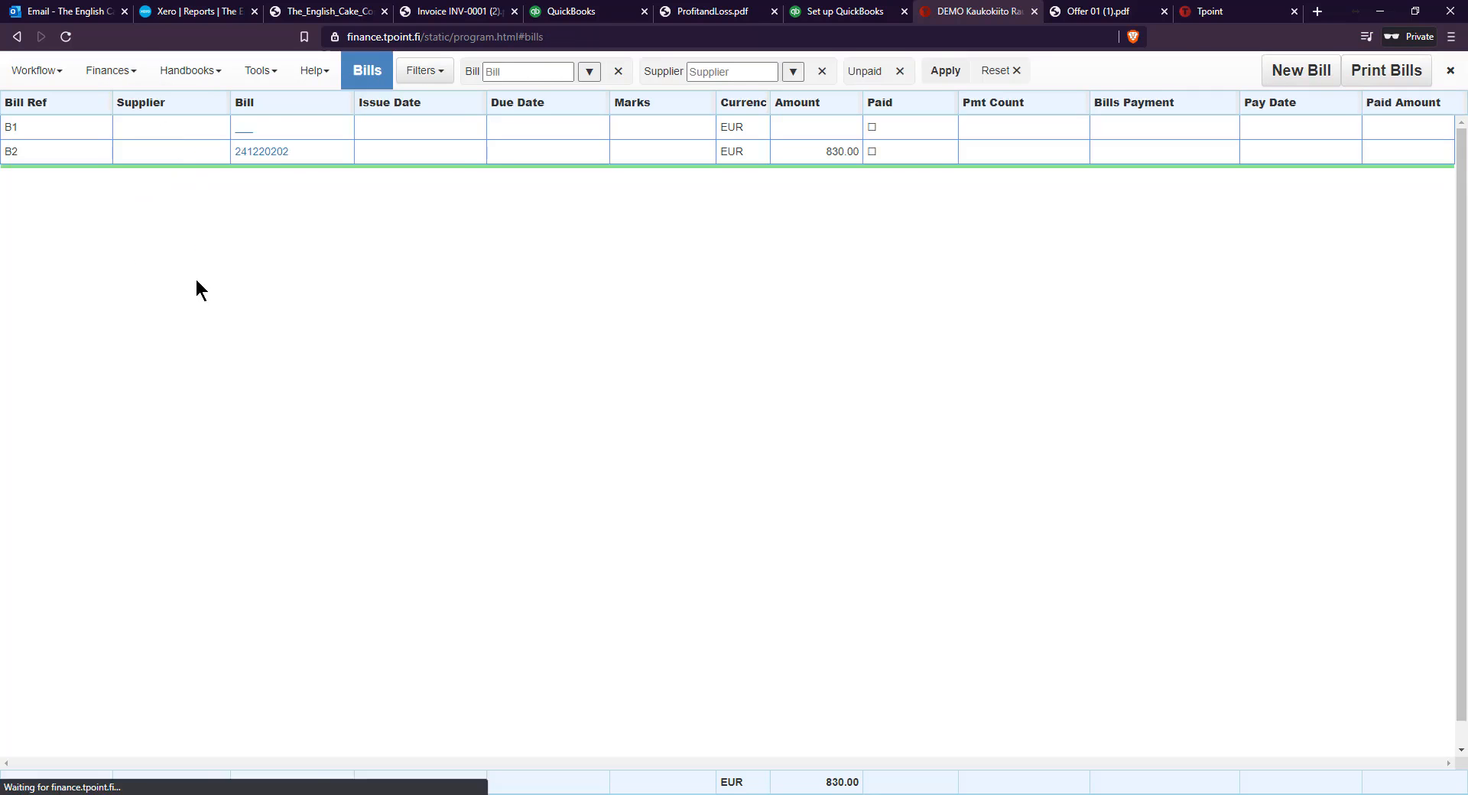
{"action": "left_click", "coordinate": [268, 151]}
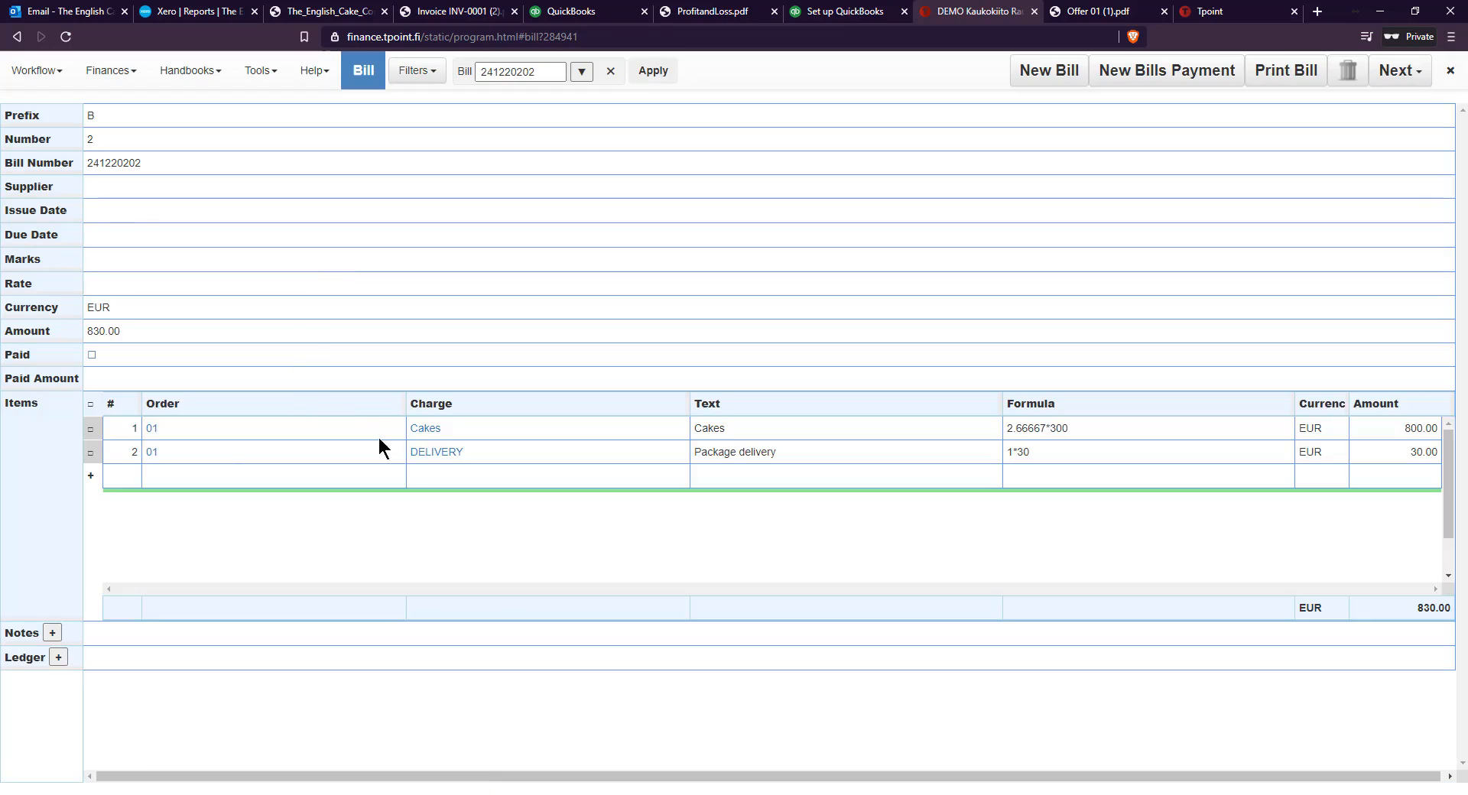
{"action": "left_click", "coordinate": [155, 476]}
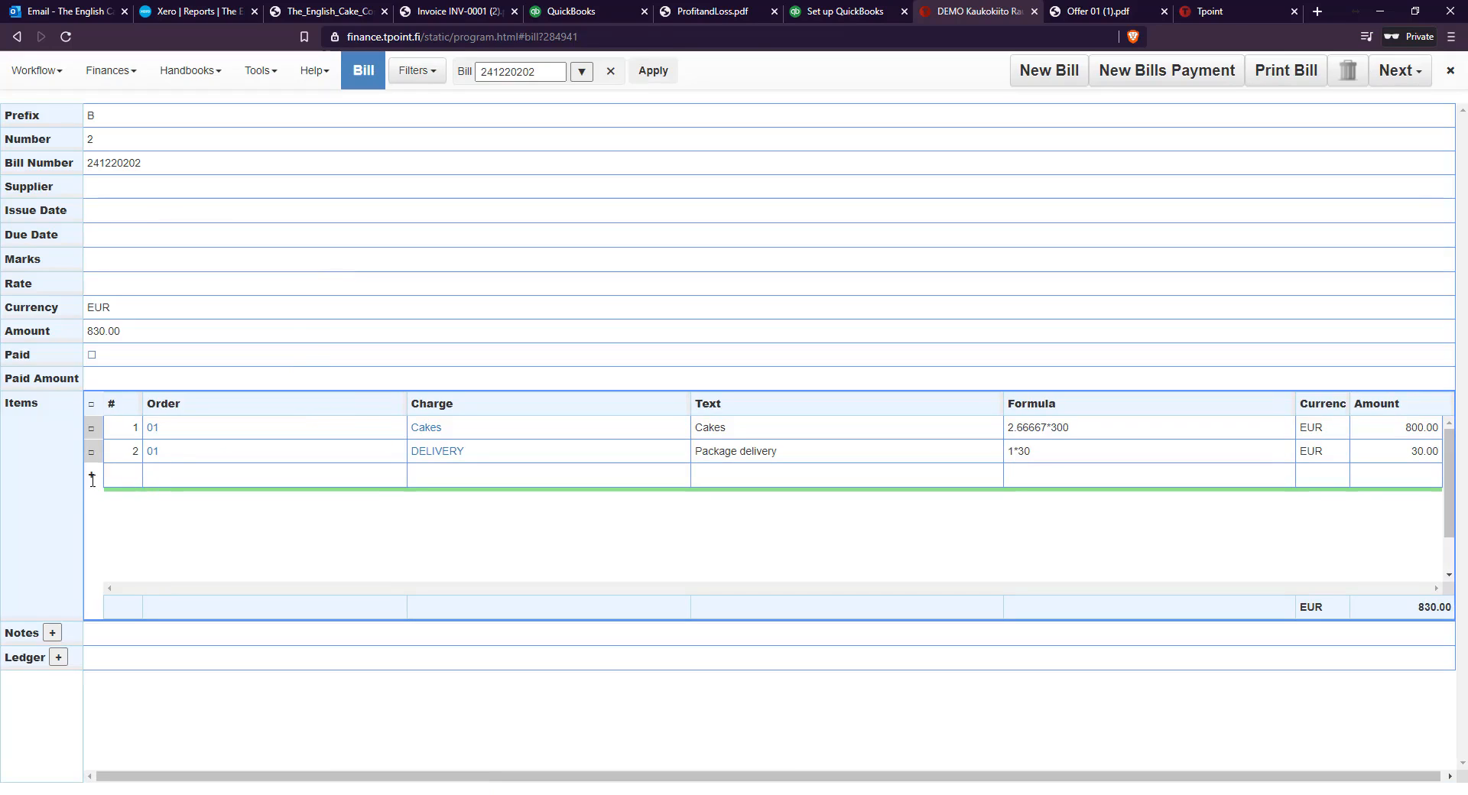
{"action": "left_click", "coordinate": [162, 474]}
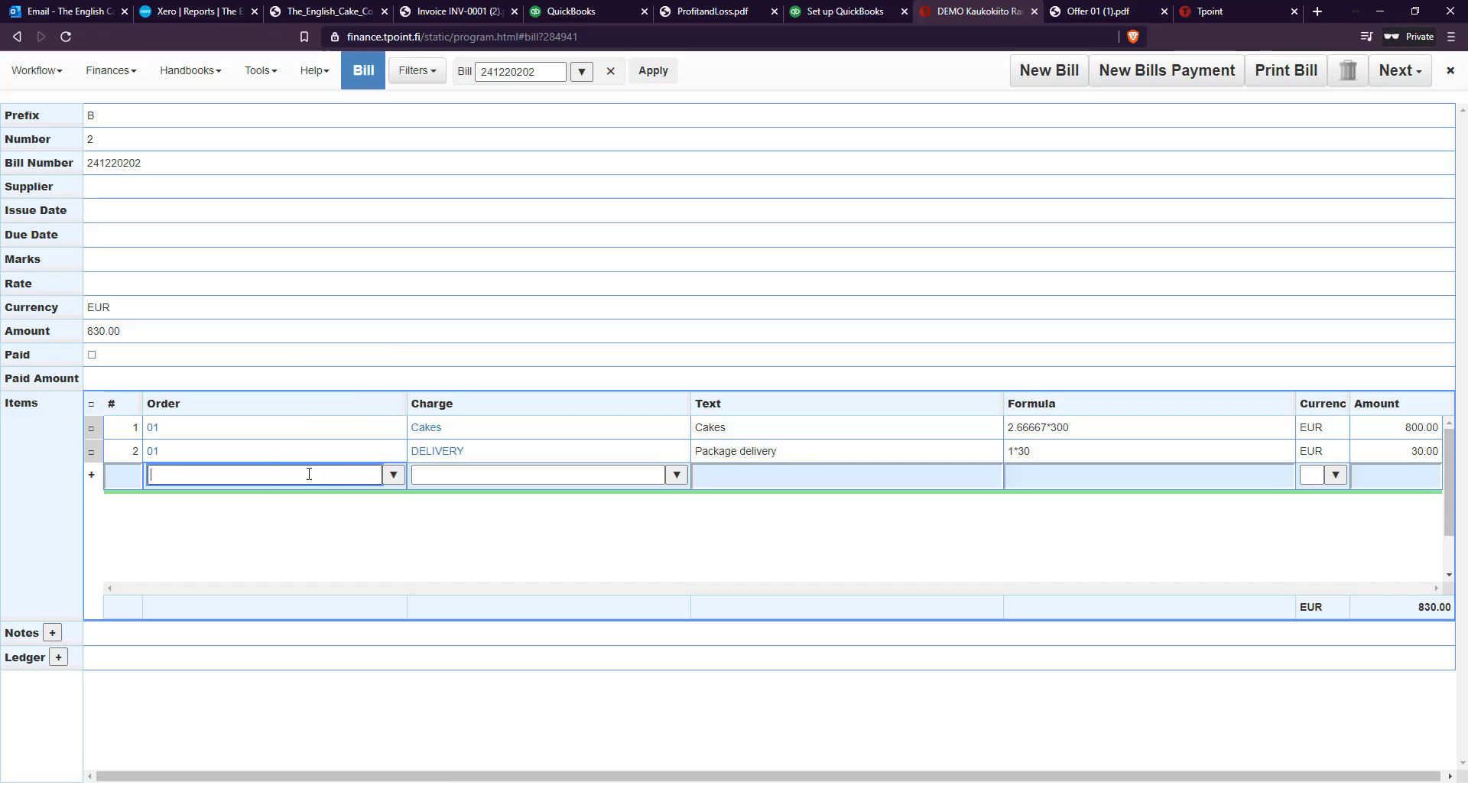
{"action": "left_click", "coordinate": [393, 475]}
{"action": "left_click", "coordinate": [192, 496]}
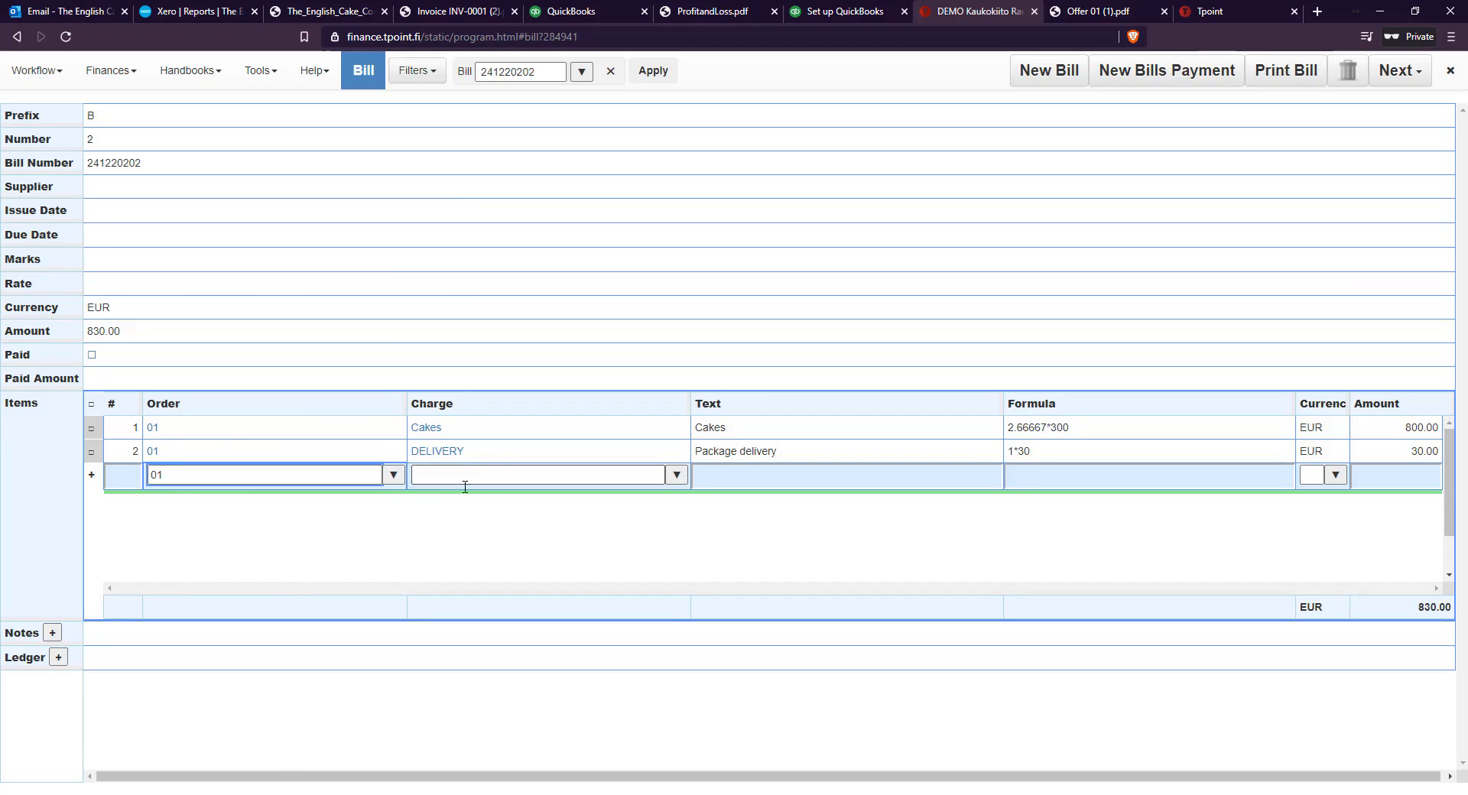
{"action": "left_click", "coordinate": [676, 475]}
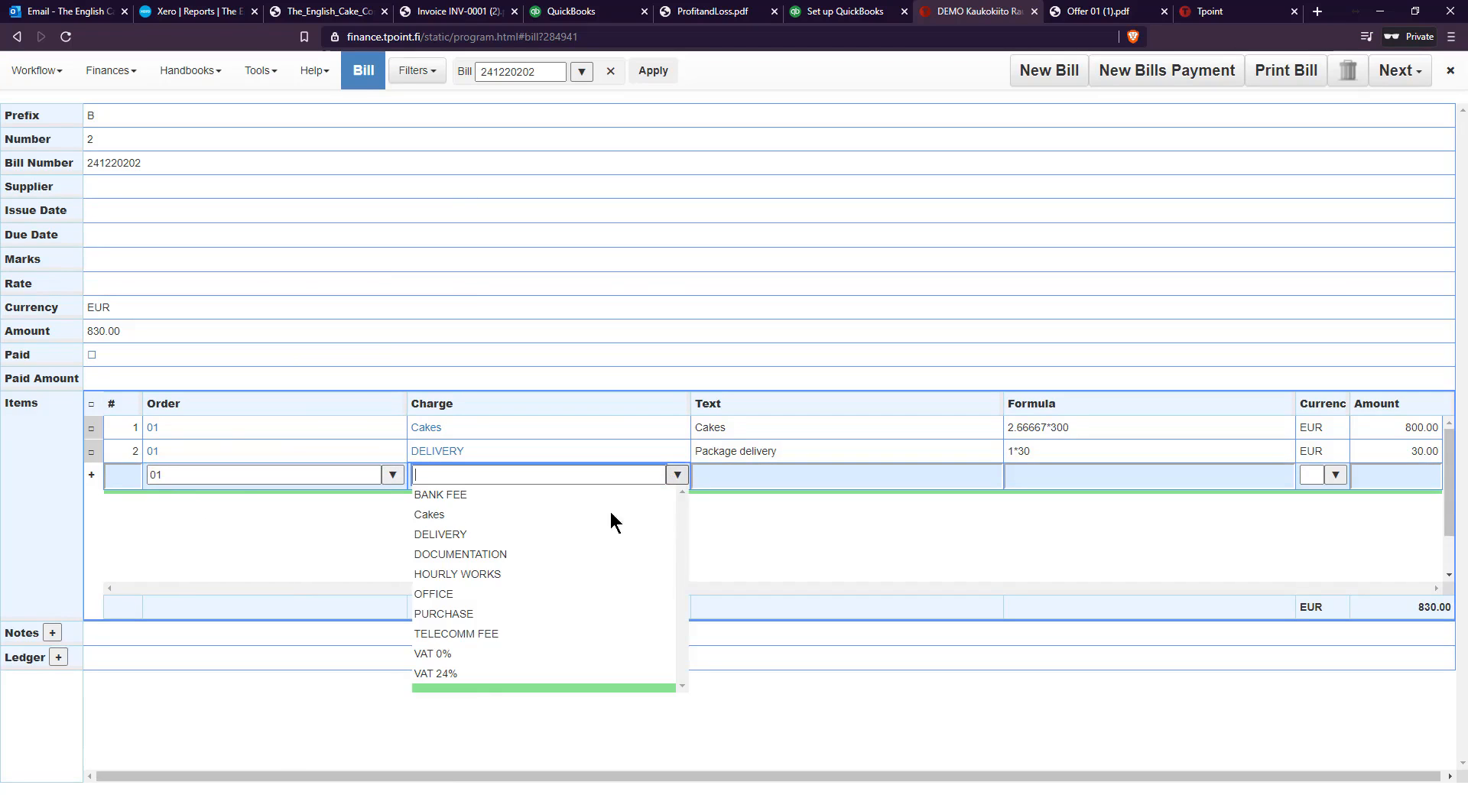
{"action": "left_click", "coordinate": [476, 673]}
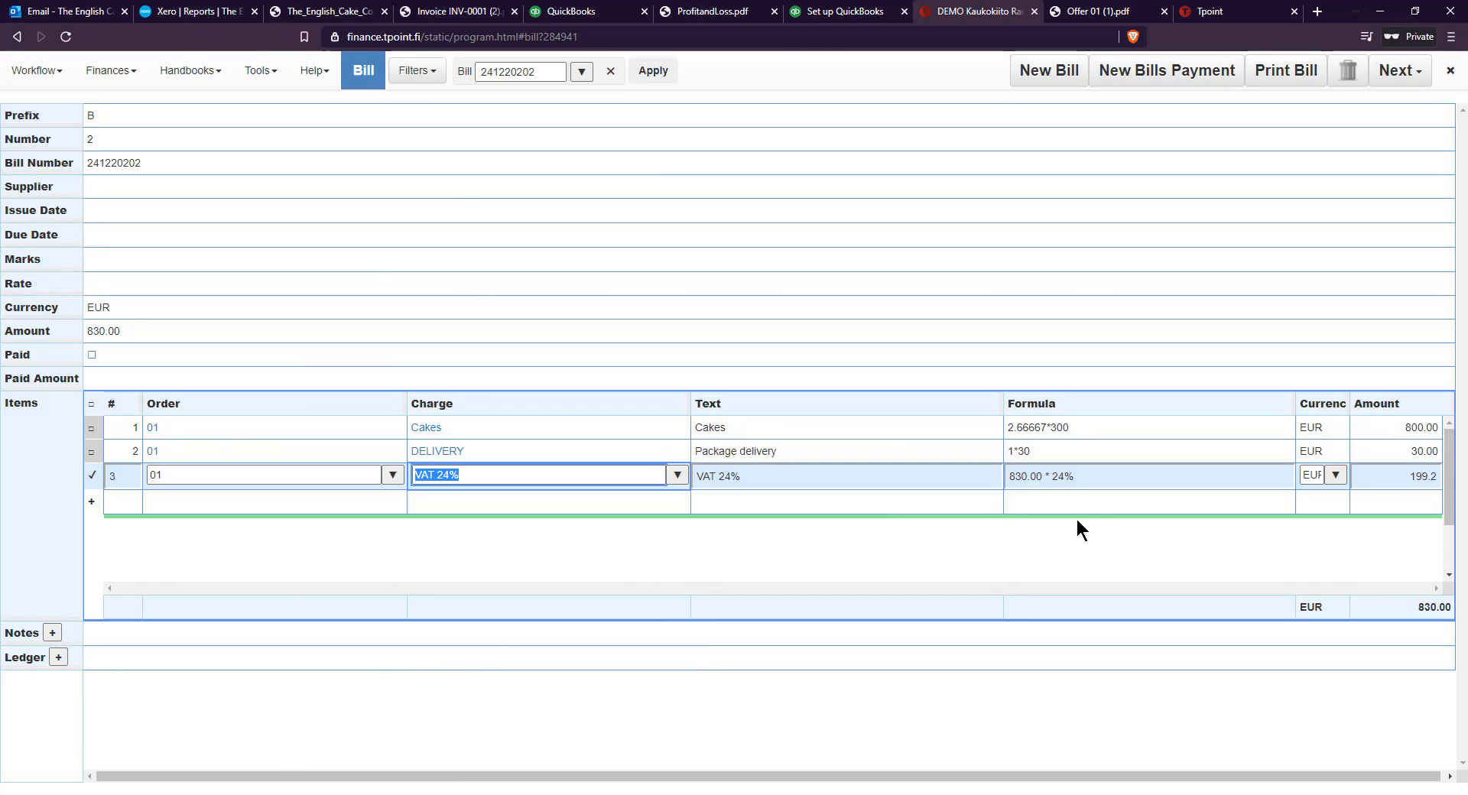
{"action": "key", "text": "Return"}
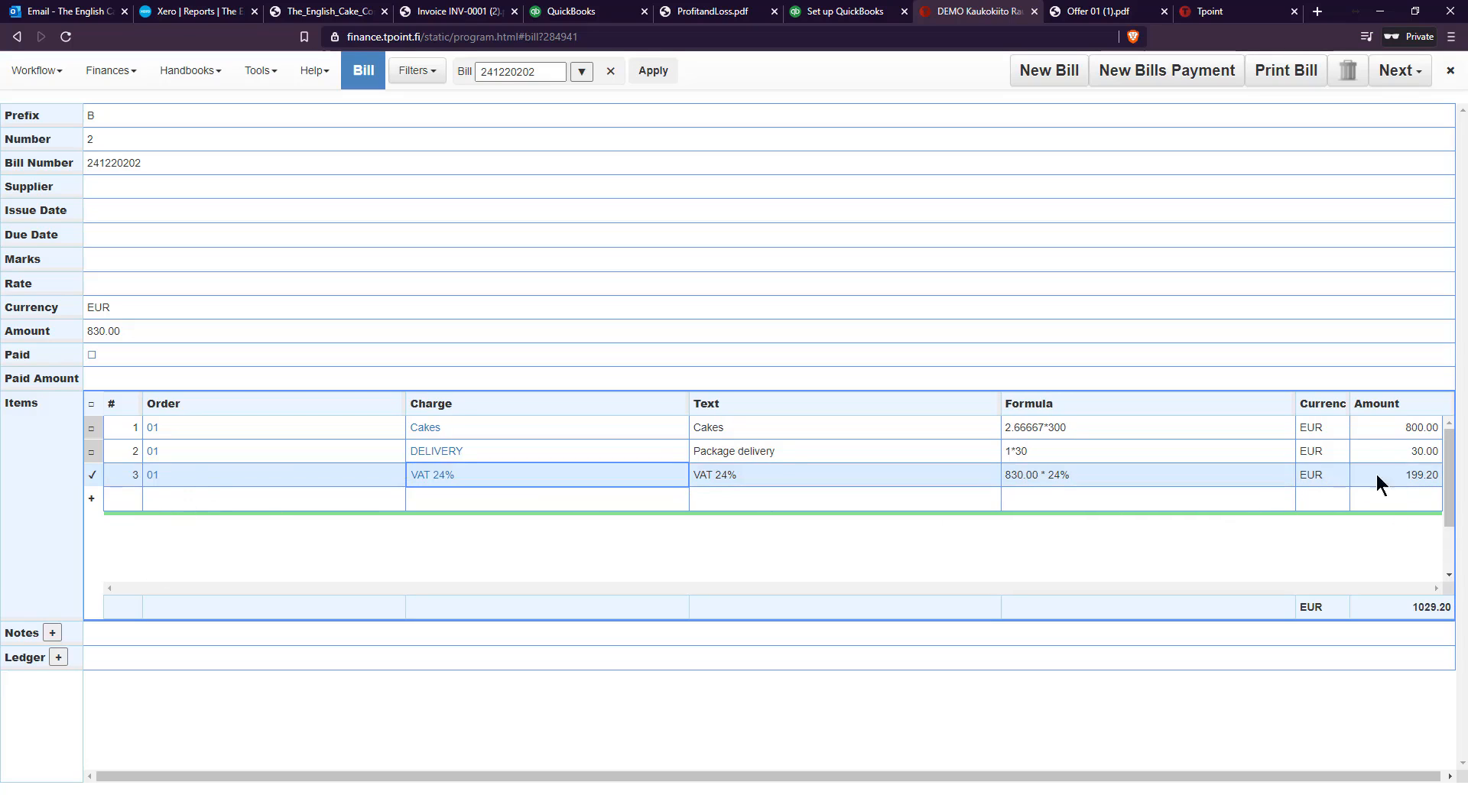
Reopen order 01 from the orders list to review its bill and invoice totals in the journal
{"action": "left_click", "coordinate": [48, 79]}
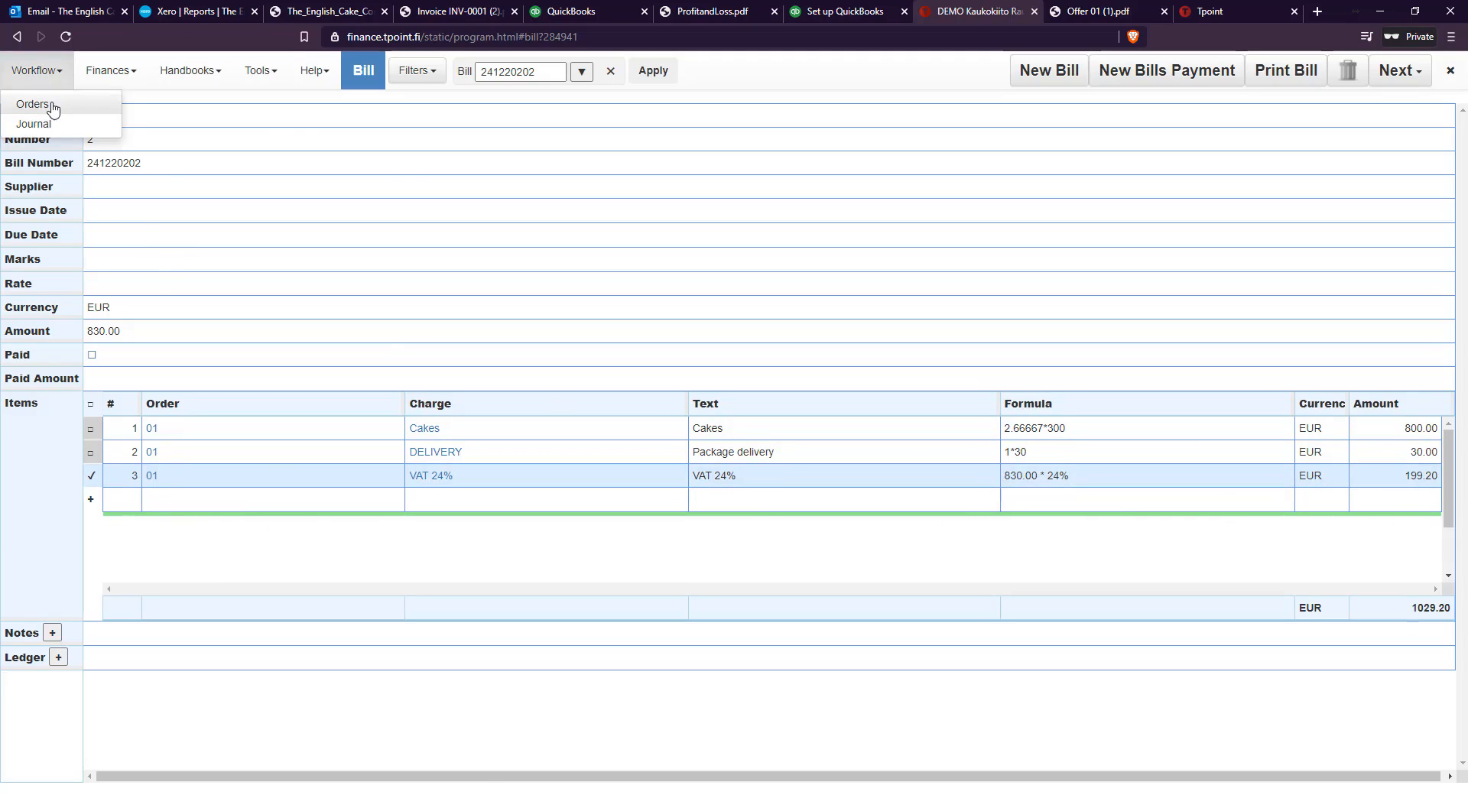
{"action": "left_click", "coordinate": [34, 103]}
{"action": "left_click", "coordinate": [158, 153]}
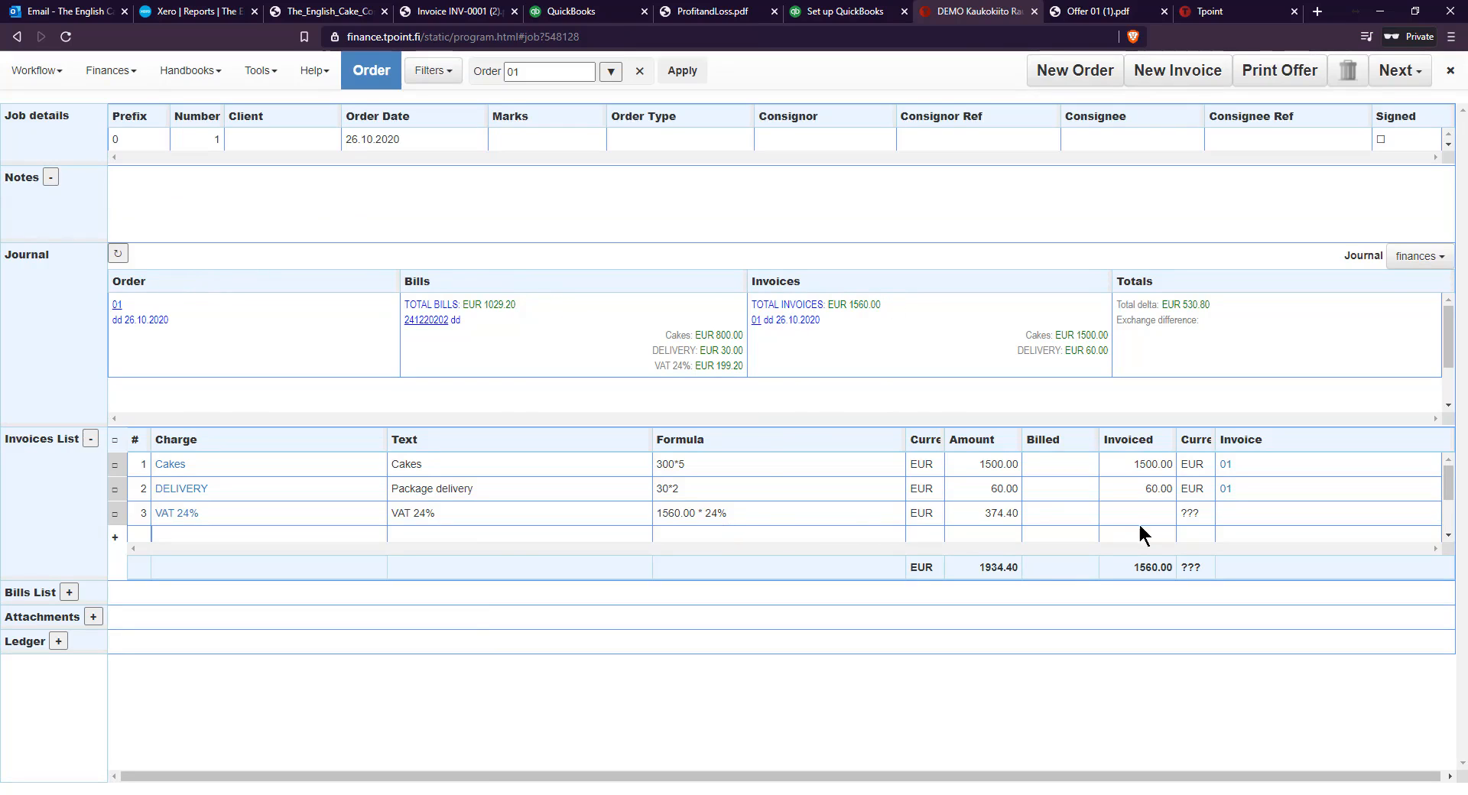
Open the Chart of Accounts and check the option for importing accounts
{"action": "left_click", "coordinate": [49, 71]}
{"action": "left_click", "coordinate": [128, 81]}
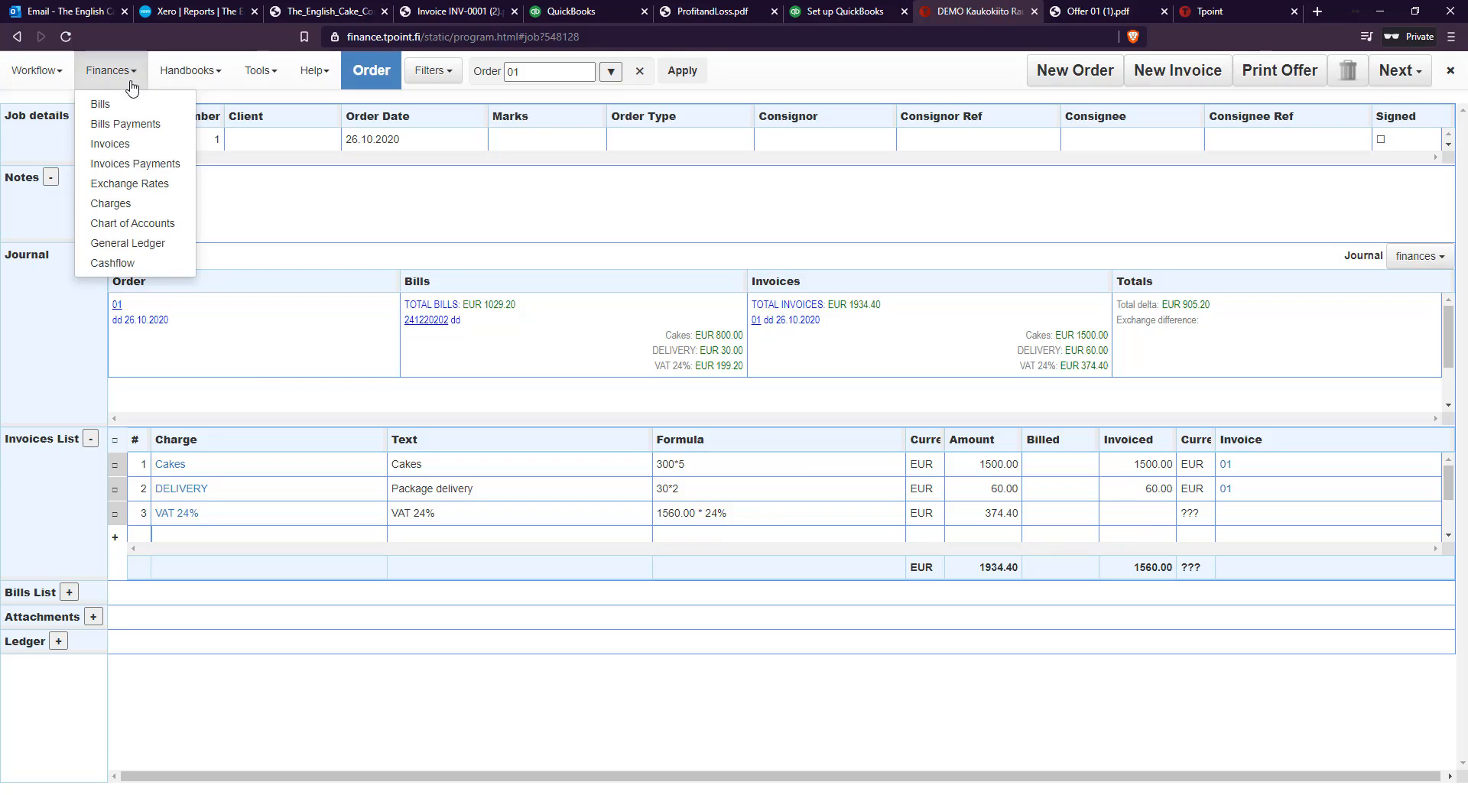
{"action": "left_click", "coordinate": [147, 223]}
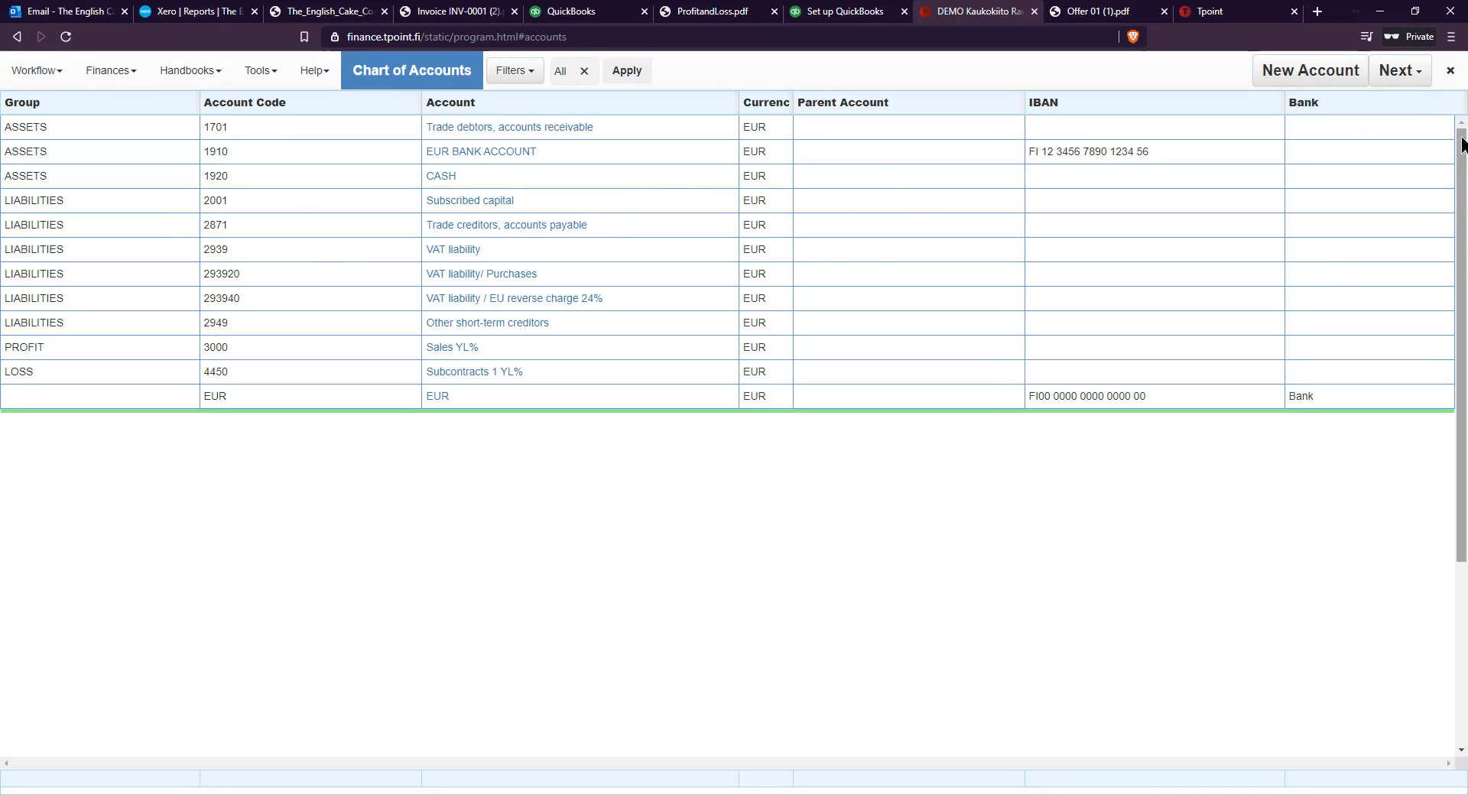
{"action": "left_click", "coordinate": [1419, 75]}
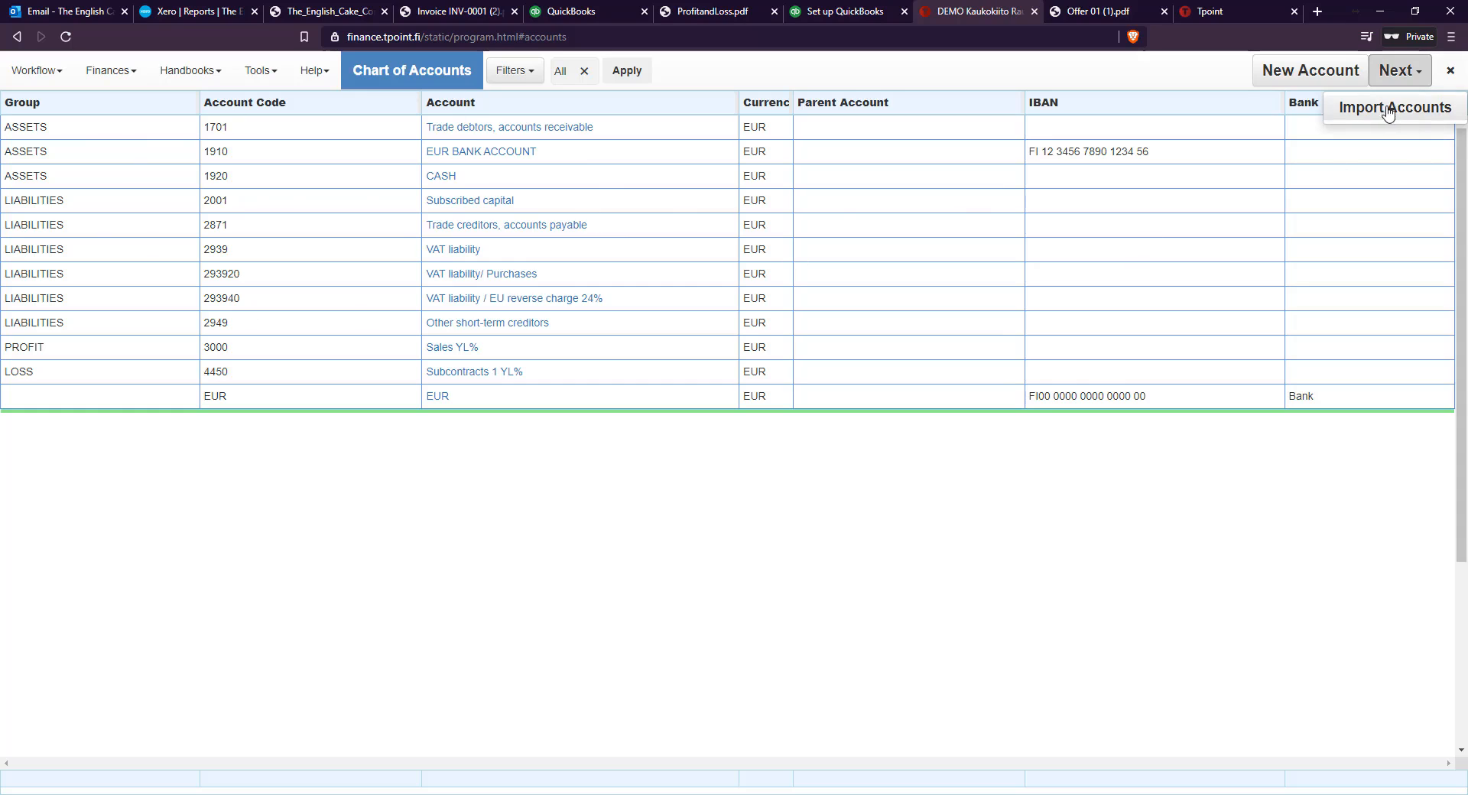
{"action": "left_click", "coordinate": [1421, 77]}
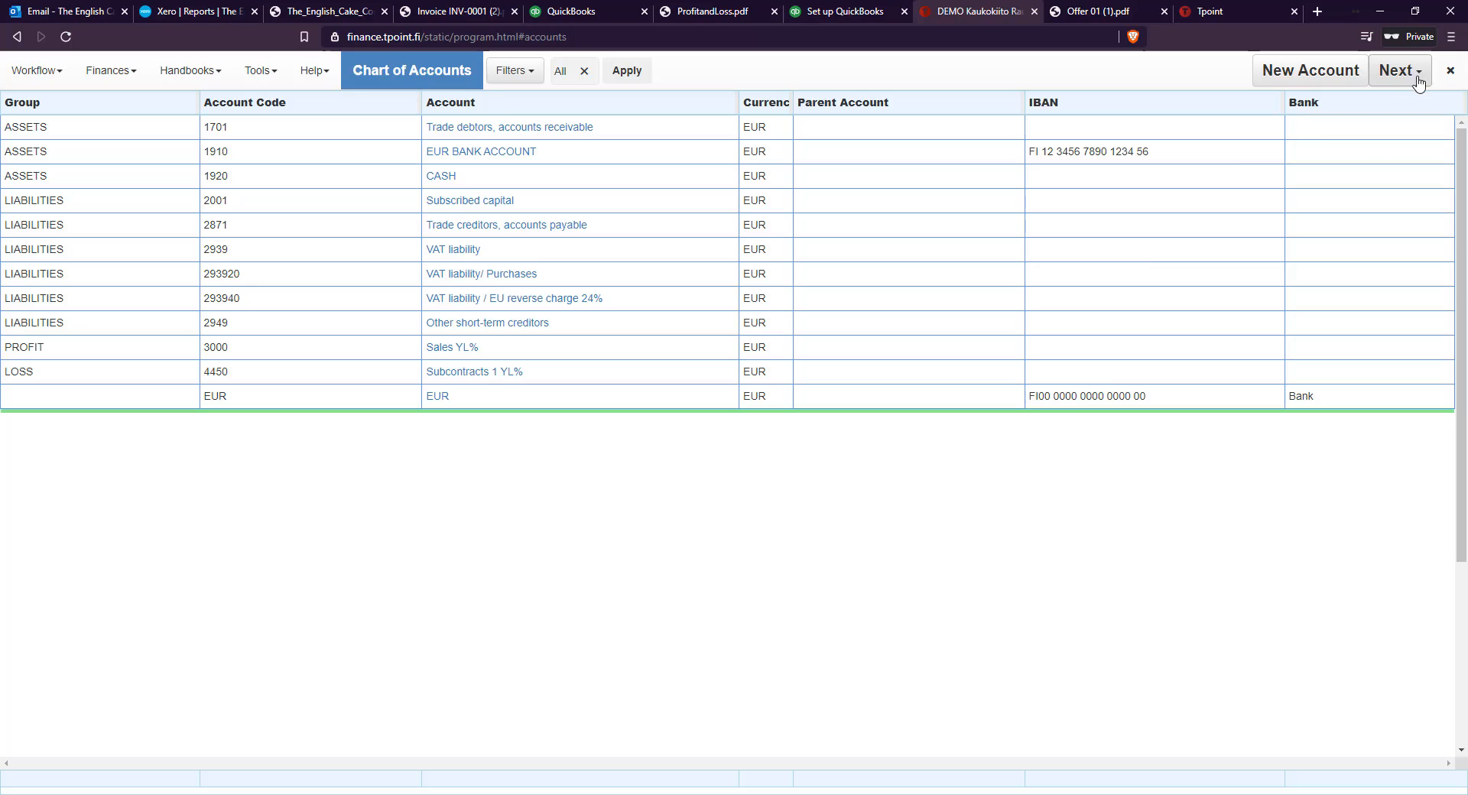
Import the listed accounts, from 1701 Trade debtors to 4450 Subcontracts 1 YL%, into the Chart of Accounts
{"action": "left_click", "coordinate": [1409, 76]}
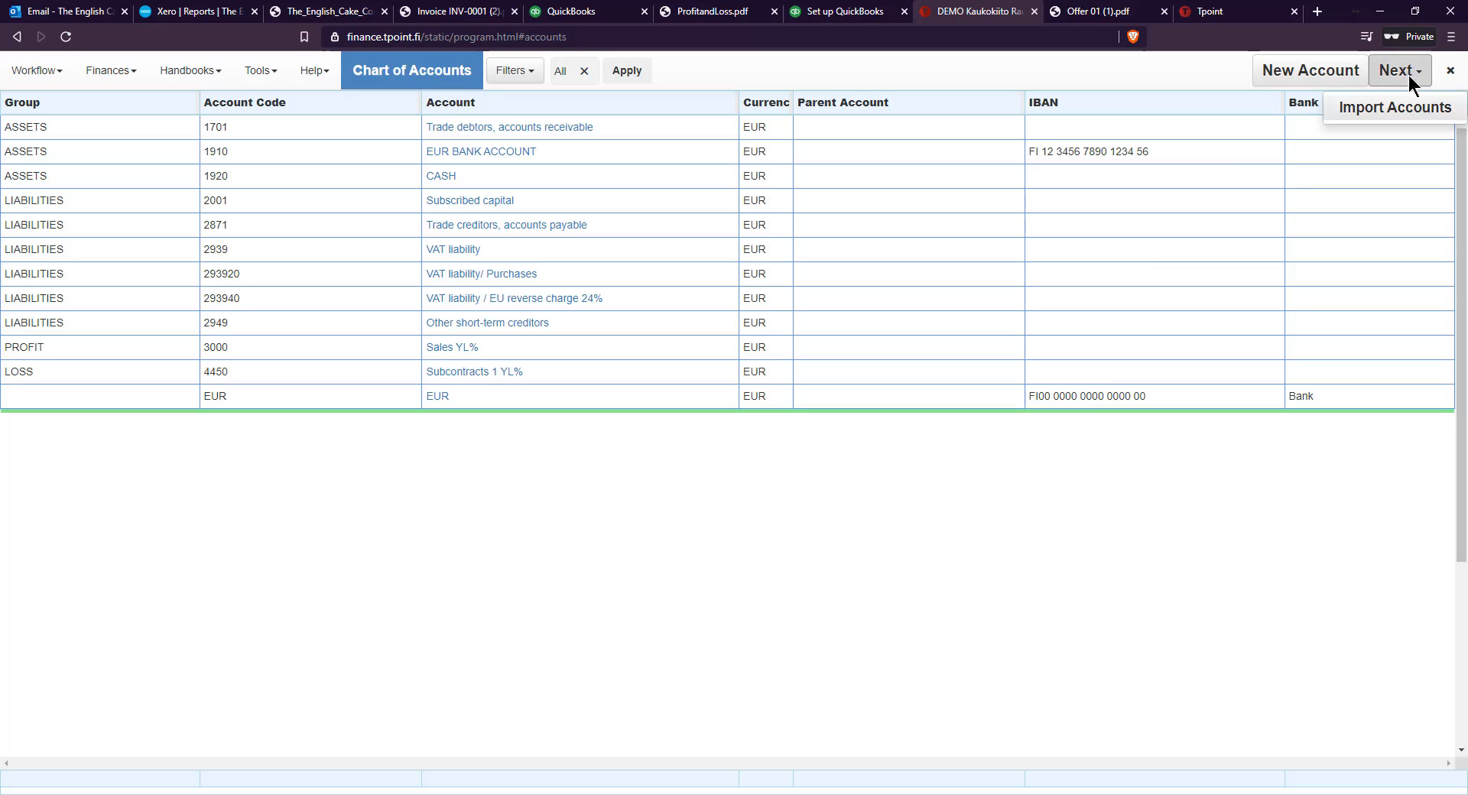
{"action": "left_click", "coordinate": [1395, 114]}
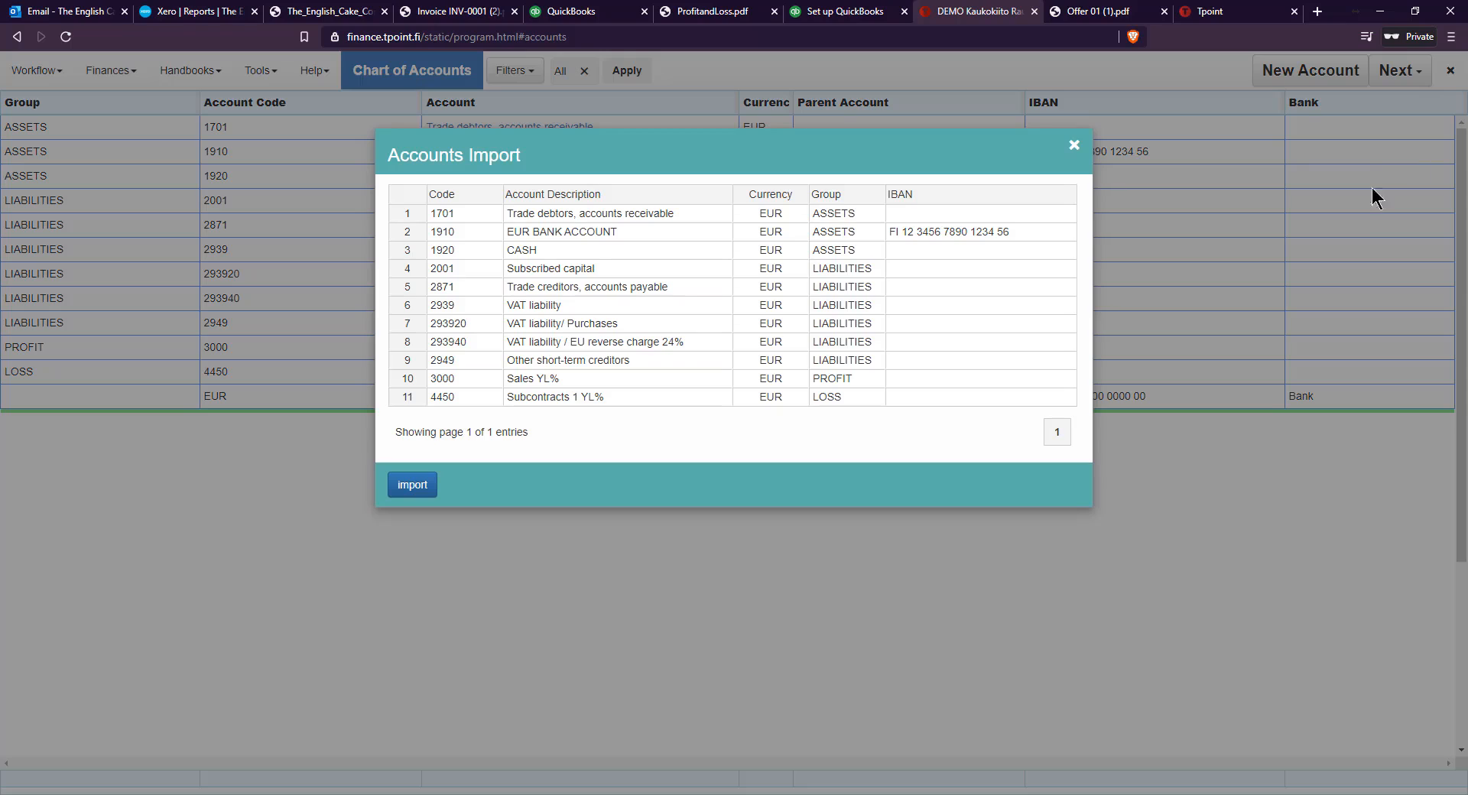
{"action": "left_click", "coordinate": [612, 232]}
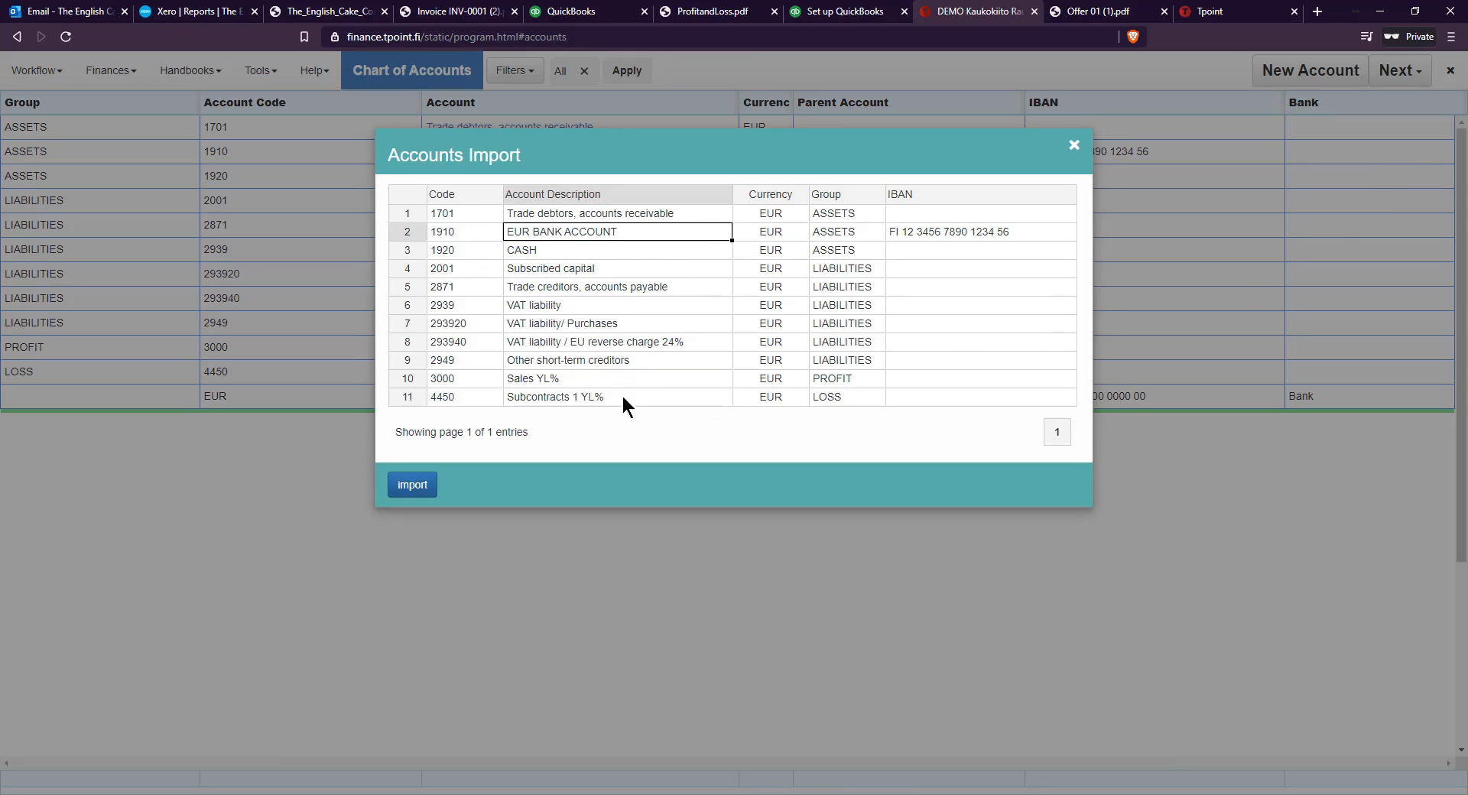
{"action": "left_click", "coordinate": [618, 367]}
{"action": "double_click", "coordinate": [575, 381]}
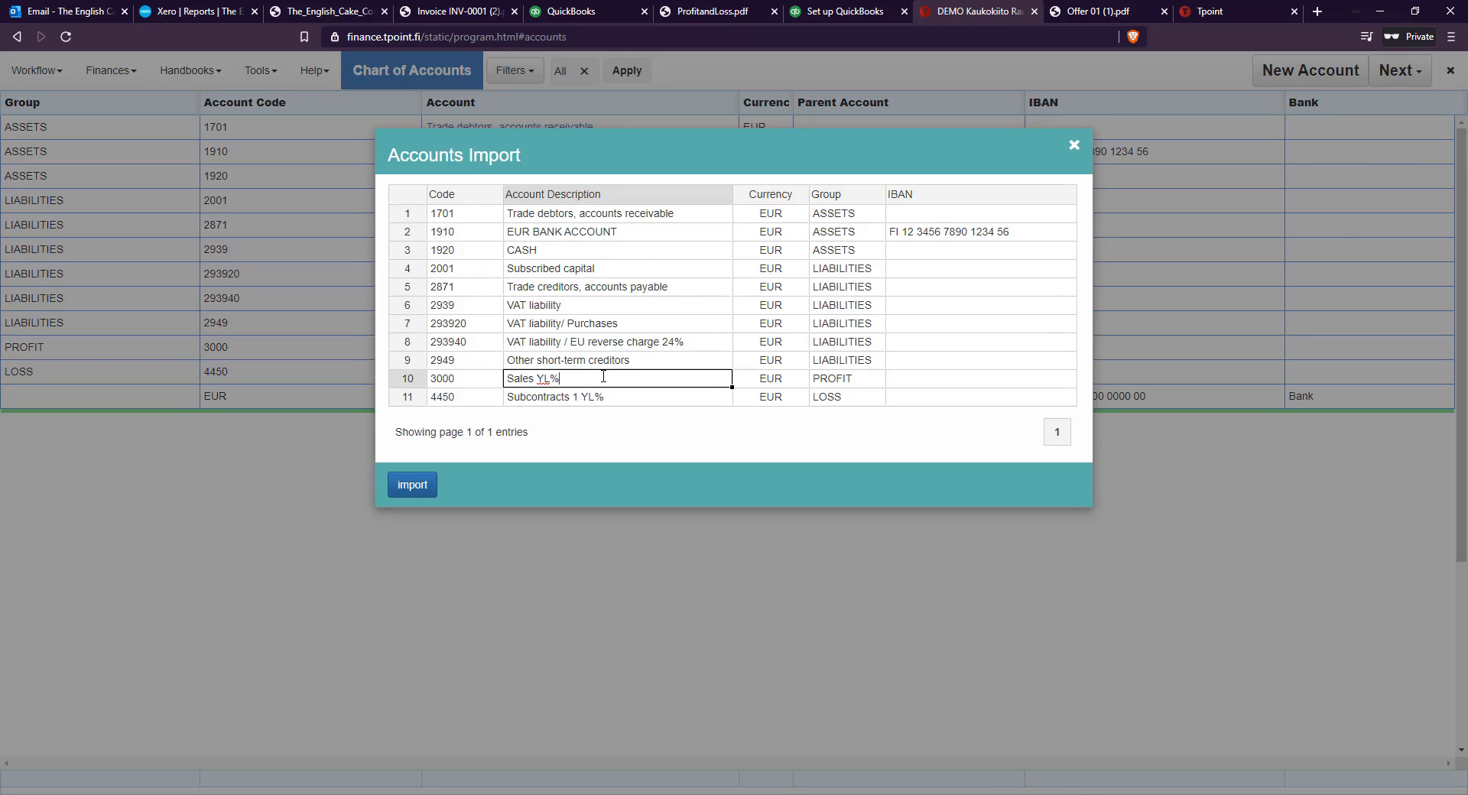
{"action": "type", "text": "YEh"}
{"action": "double_click", "coordinate": [575, 378]}
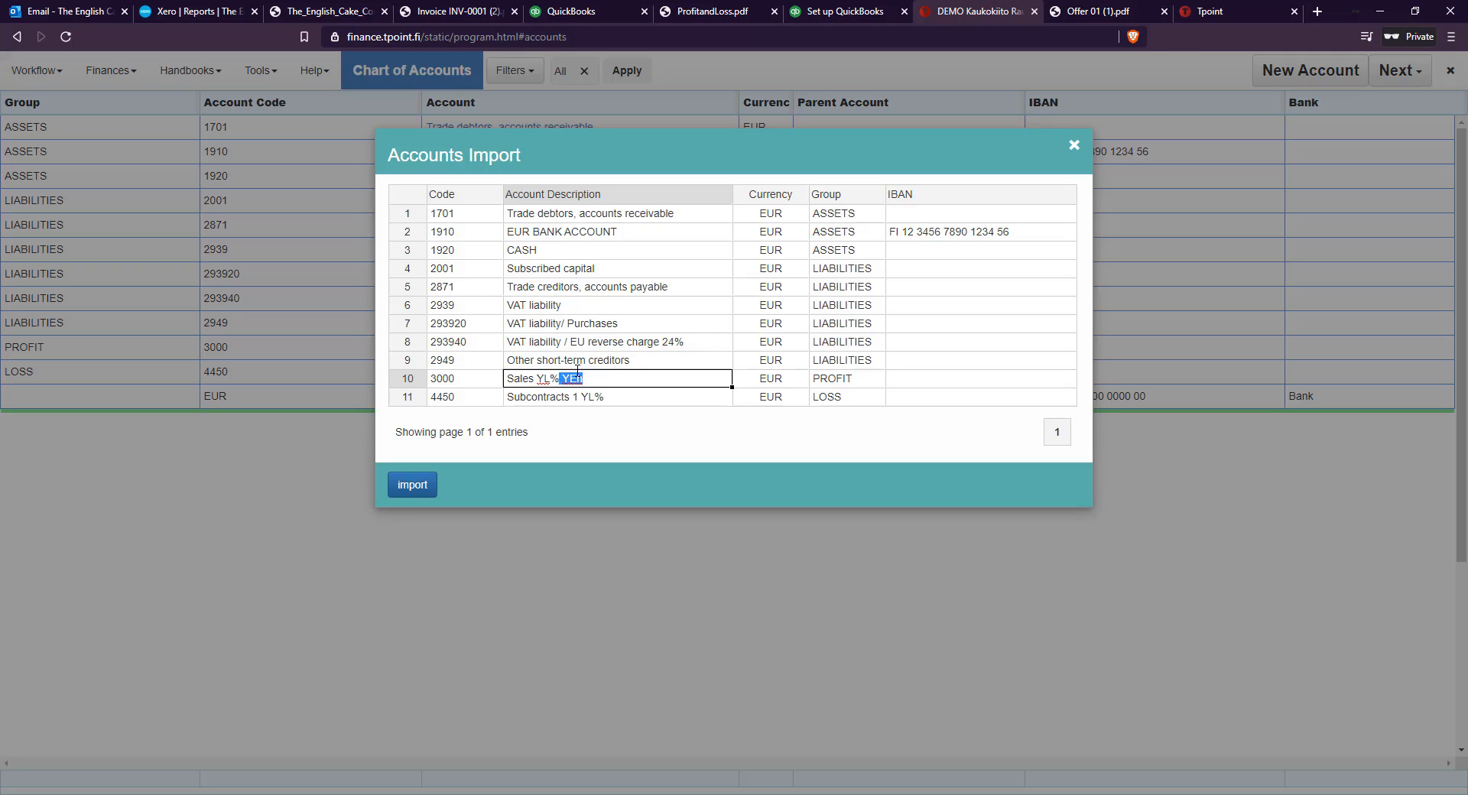
{"action": "left_click", "coordinate": [617, 435]}
{"action": "left_click", "coordinate": [420, 489]}
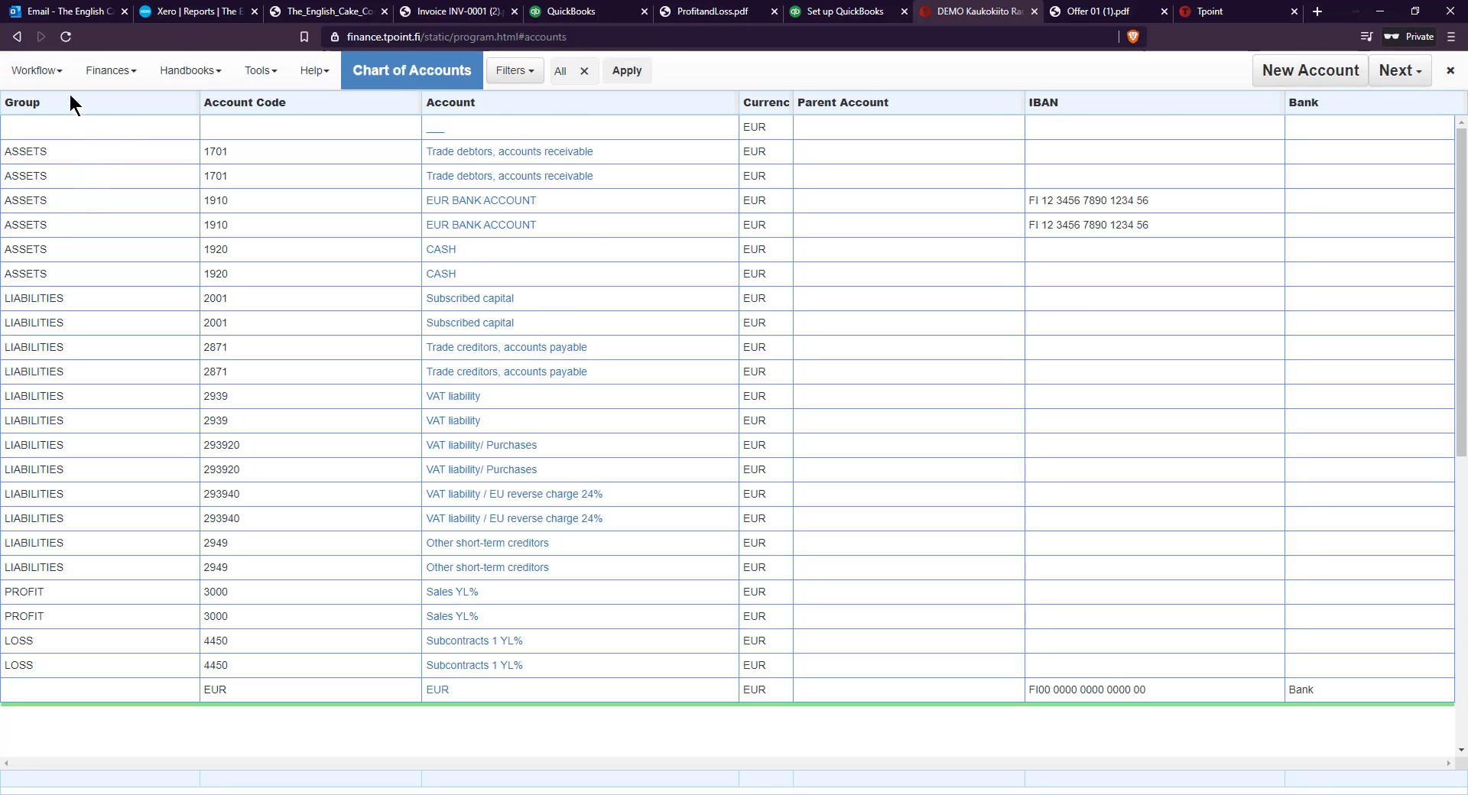
Open the General Ledger and apply a ledger period from 01.09.2020 to 01.11.2020
{"action": "left_click", "coordinate": [55, 73]}
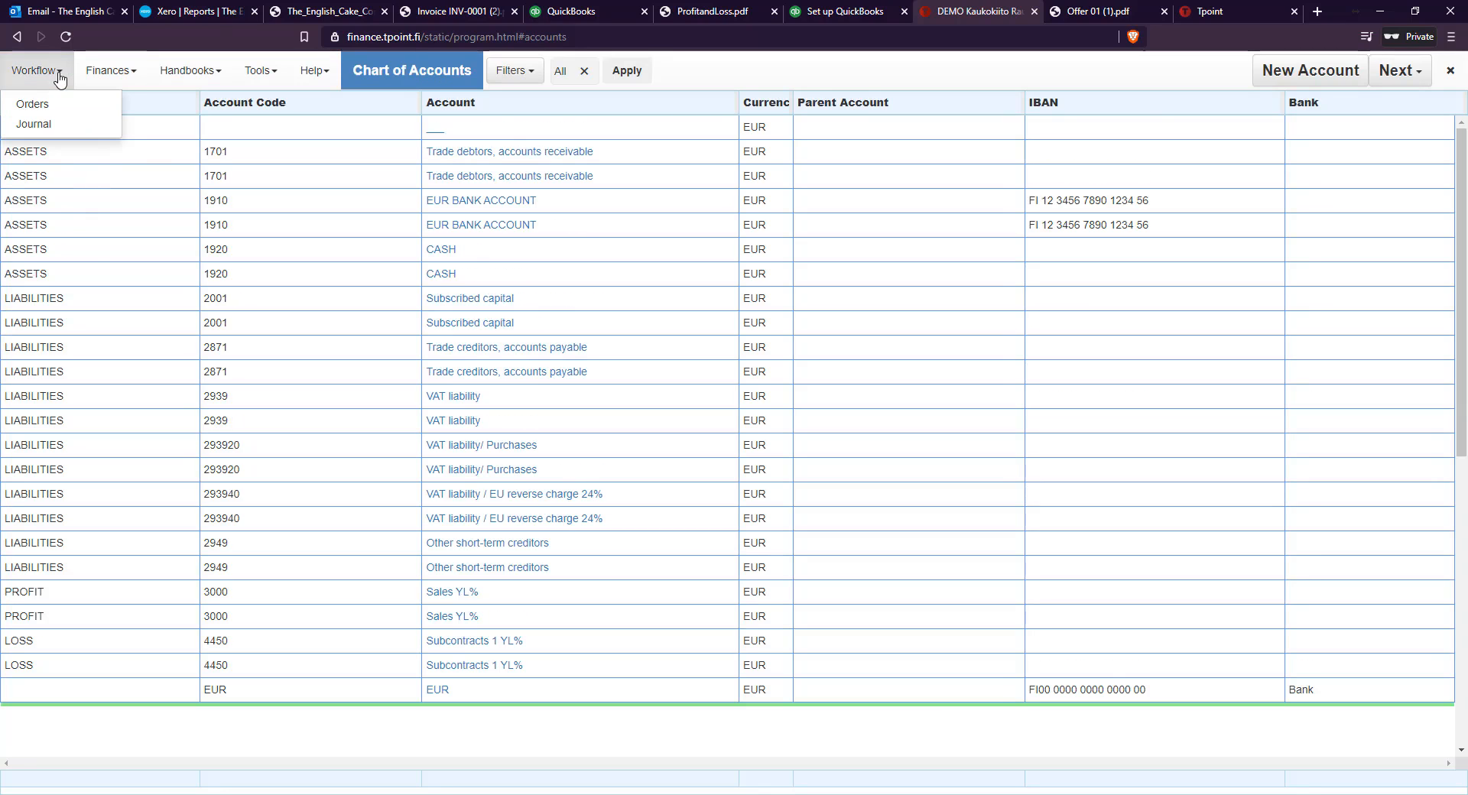
{"action": "left_click", "coordinate": [122, 77]}
{"action": "left_click", "coordinate": [130, 244]}
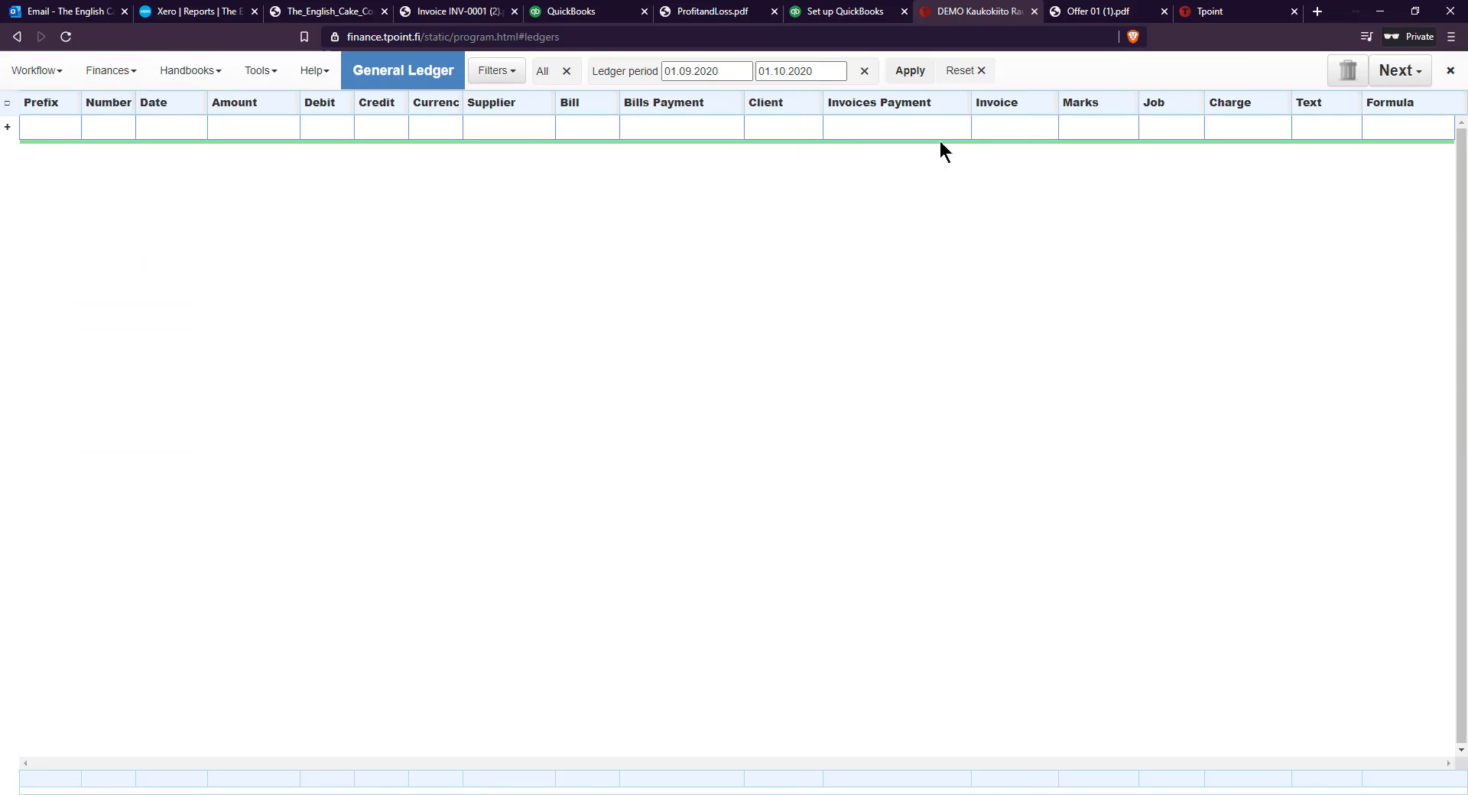
{"action": "left_click", "coordinate": [784, 74]}
{"action": "left_click", "coordinate": [783, 74]}
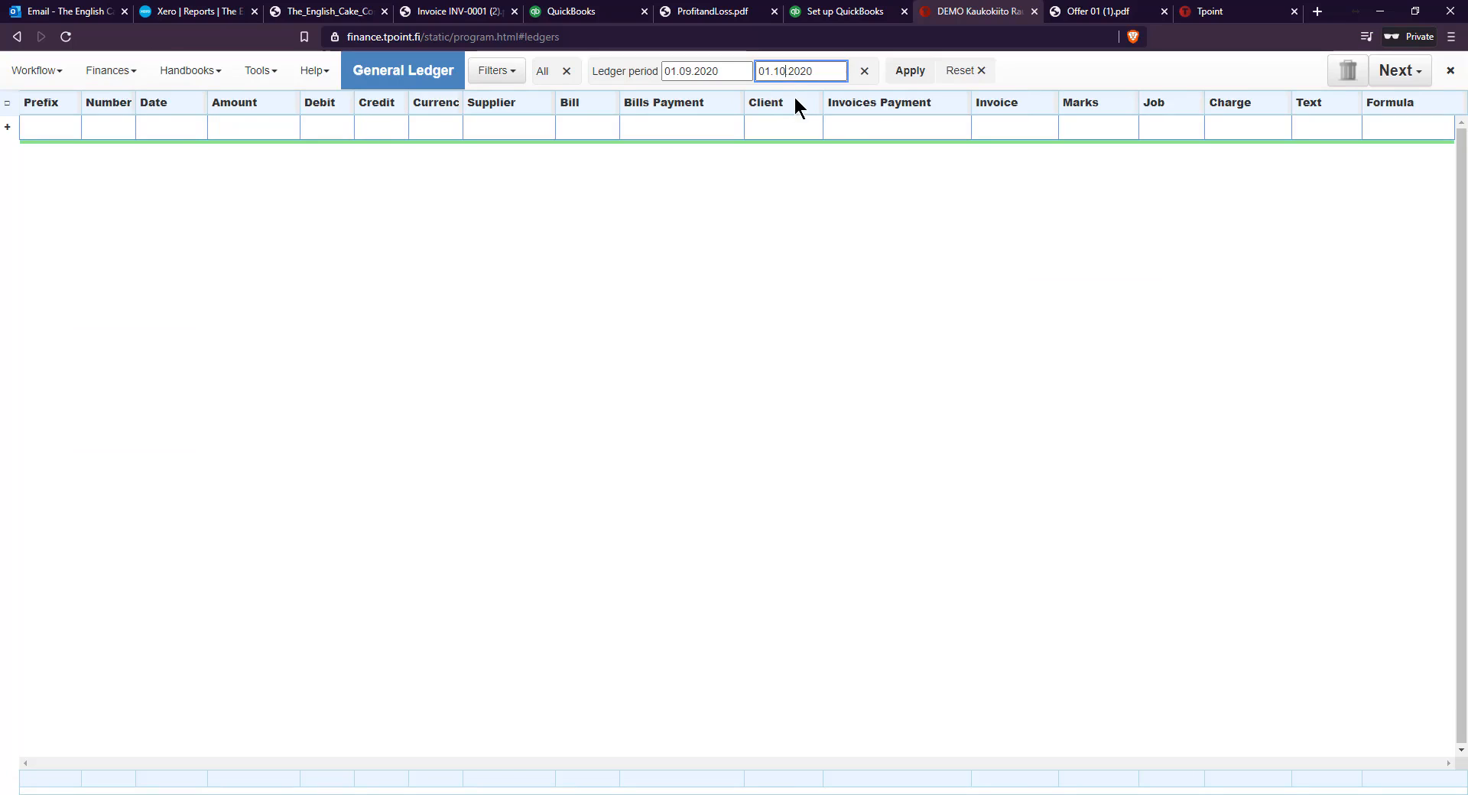
{"action": "key", "text": "BackSpace"}
{"action": "type", "text": "1"}
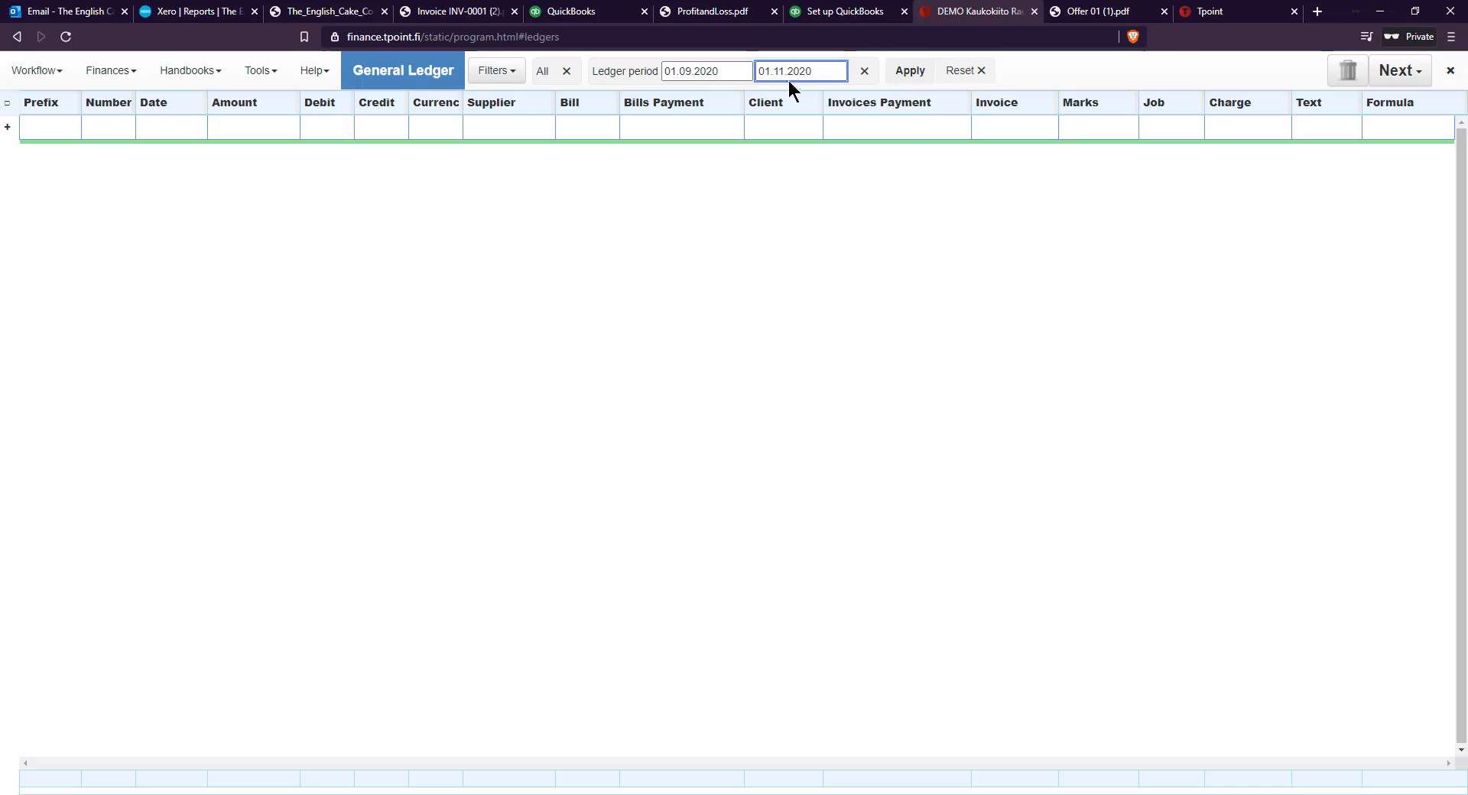
{"action": "left_click", "coordinate": [907, 72]}
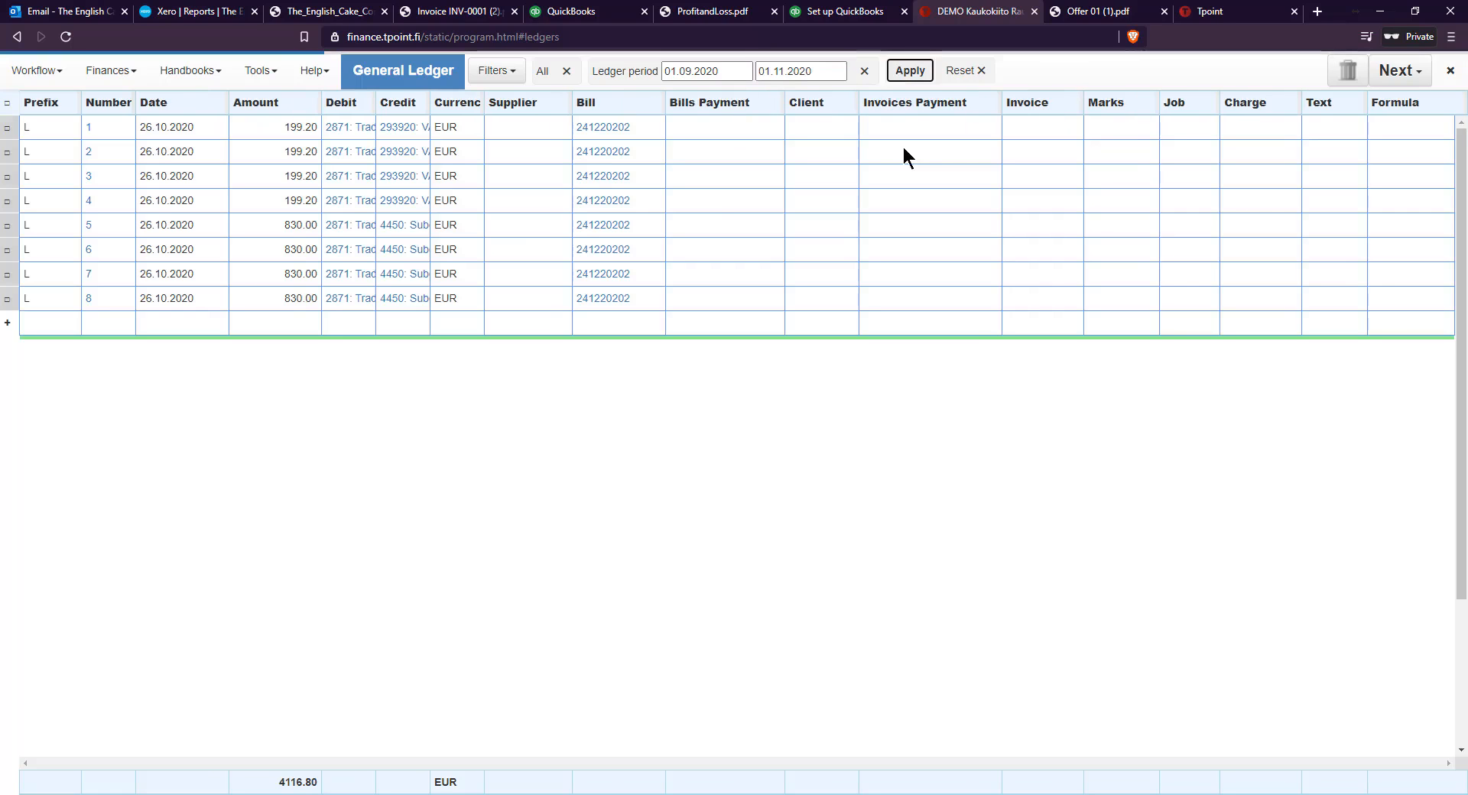
Add invoice 01 to the general ledger and list its entries for the period ending 01.12.2020 with a wider Debit column
{"action": "left_click", "coordinate": [1400, 70]}
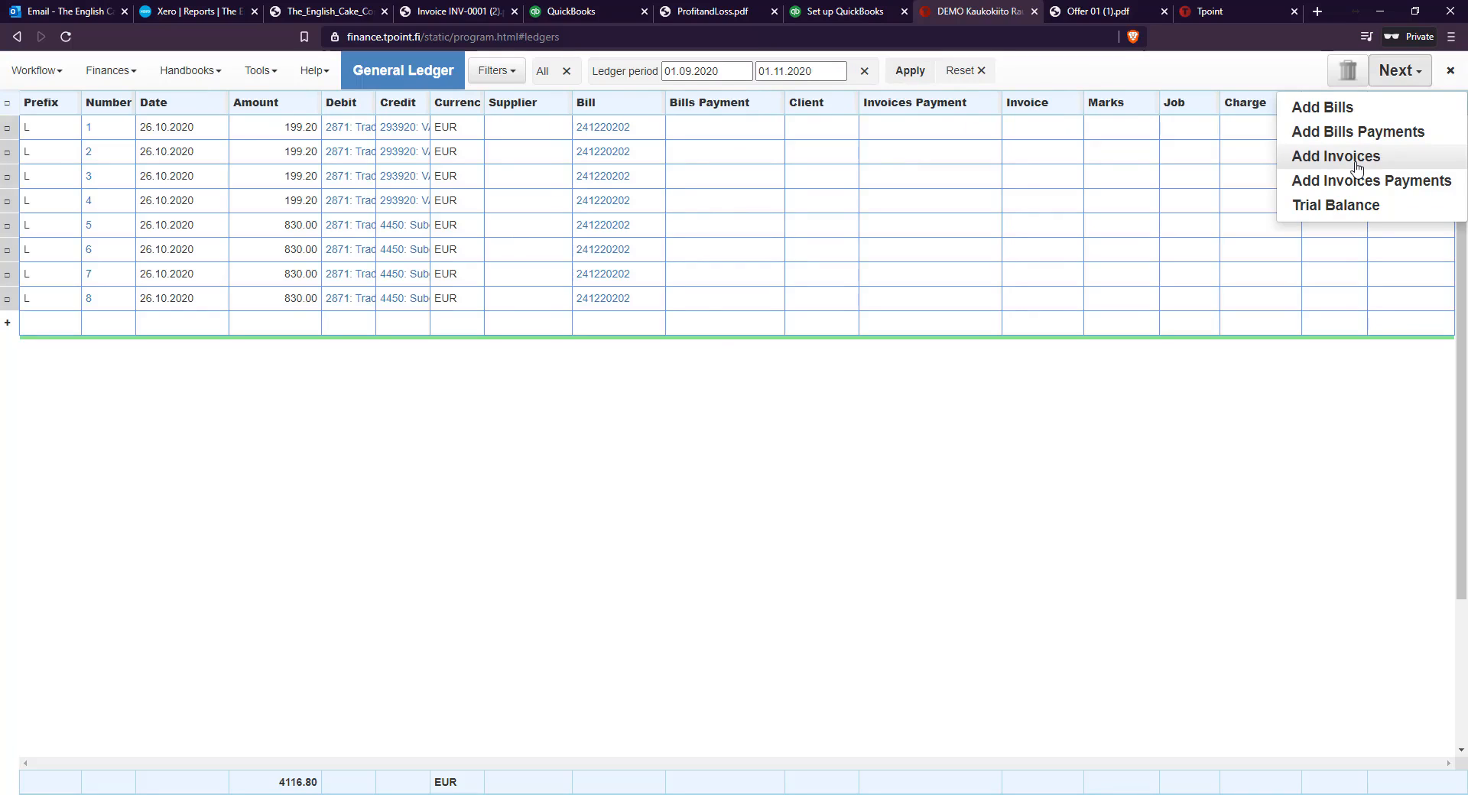
{"action": "left_click", "coordinate": [1356, 164]}
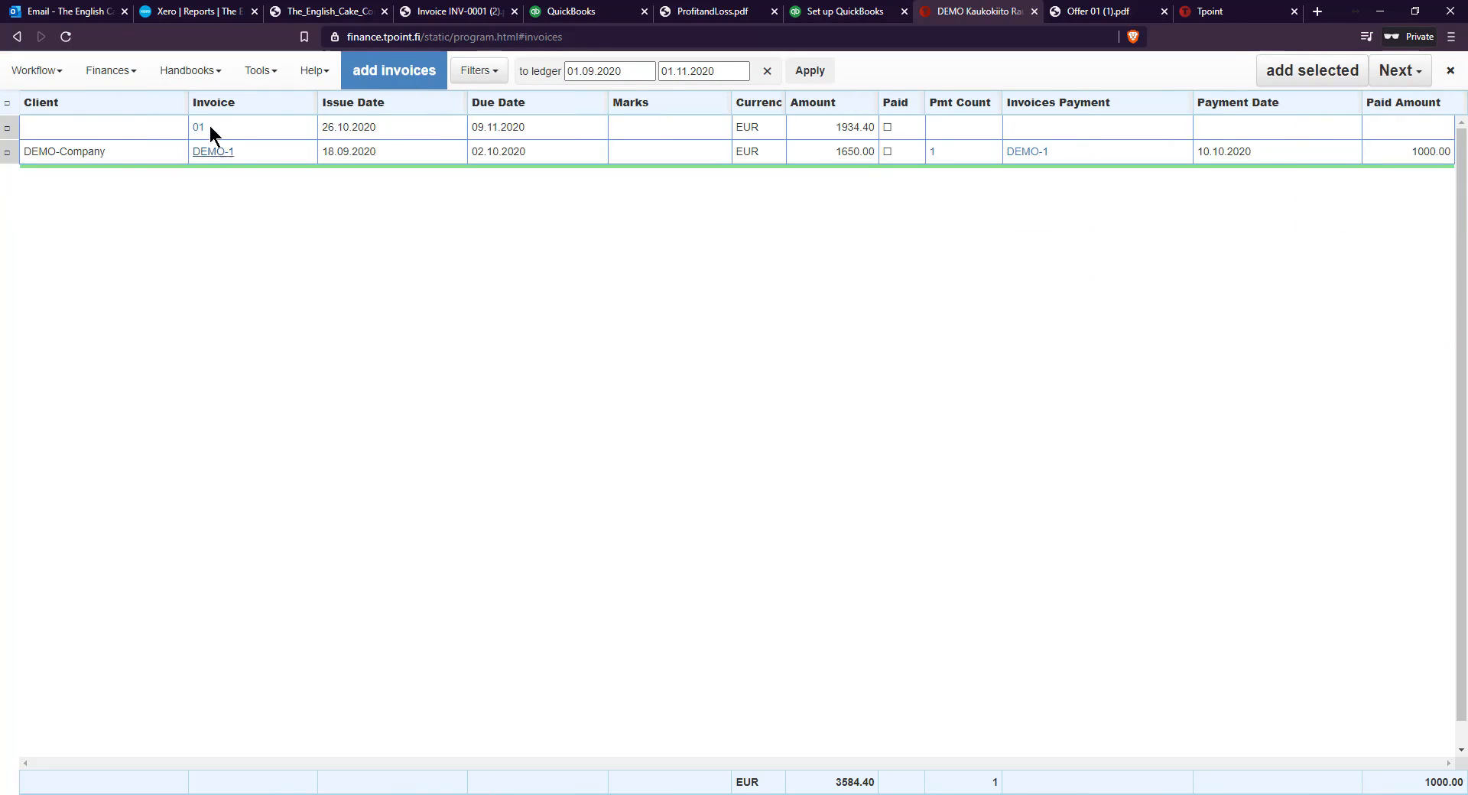
{"action": "left_click", "coordinate": [7, 128]}
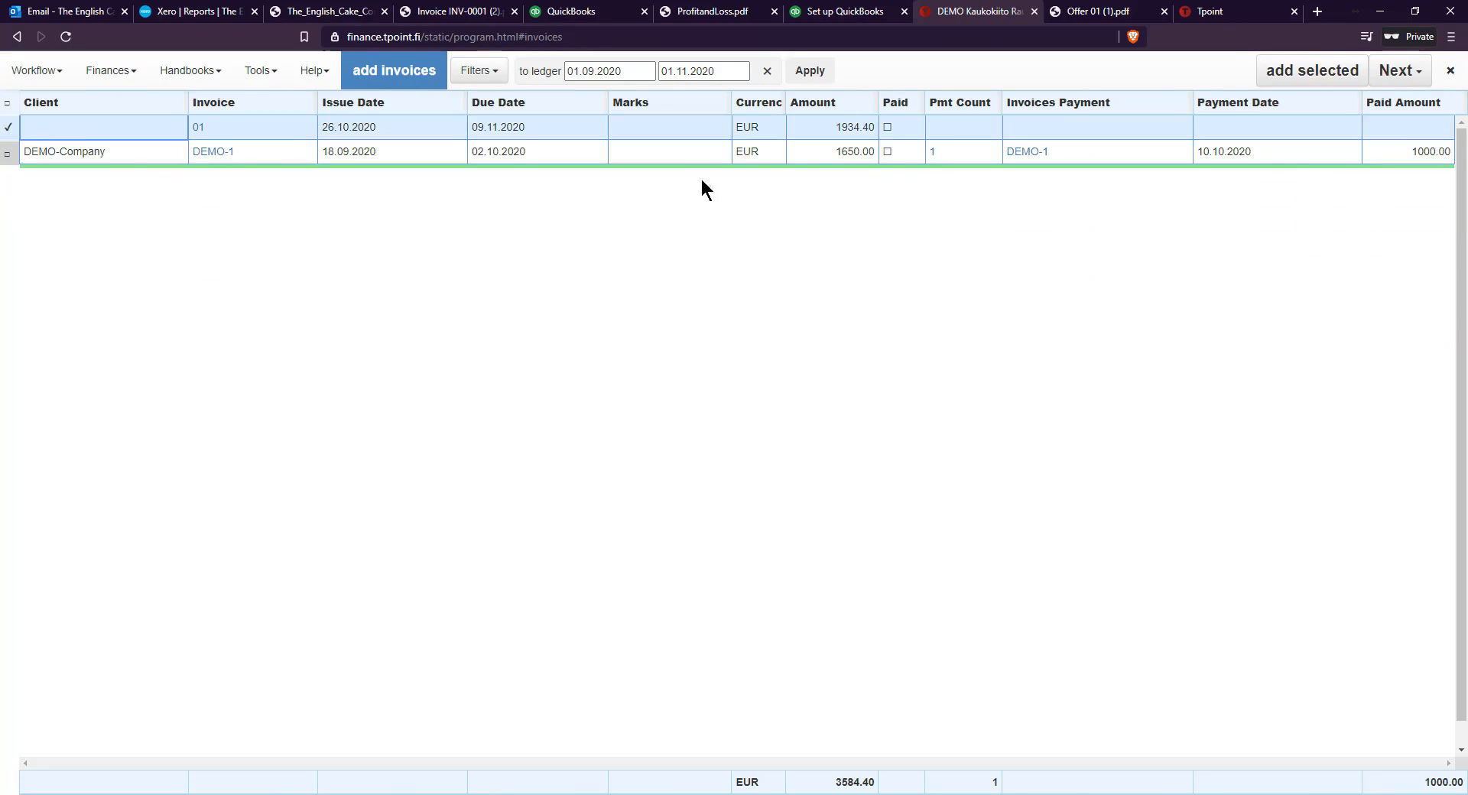
{"action": "left_click", "coordinate": [1359, 80]}
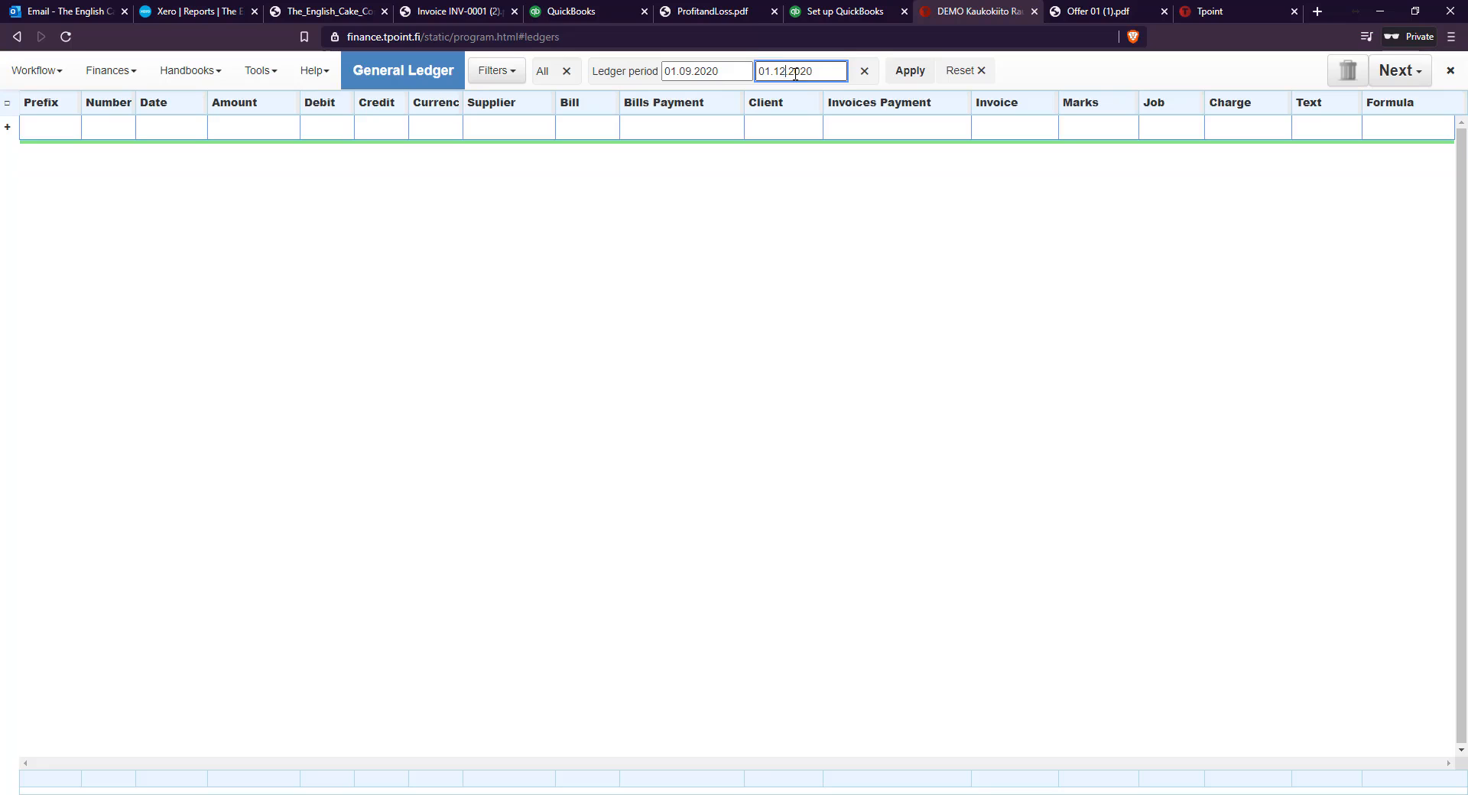
{"action": "left_click", "coordinate": [909, 86]}
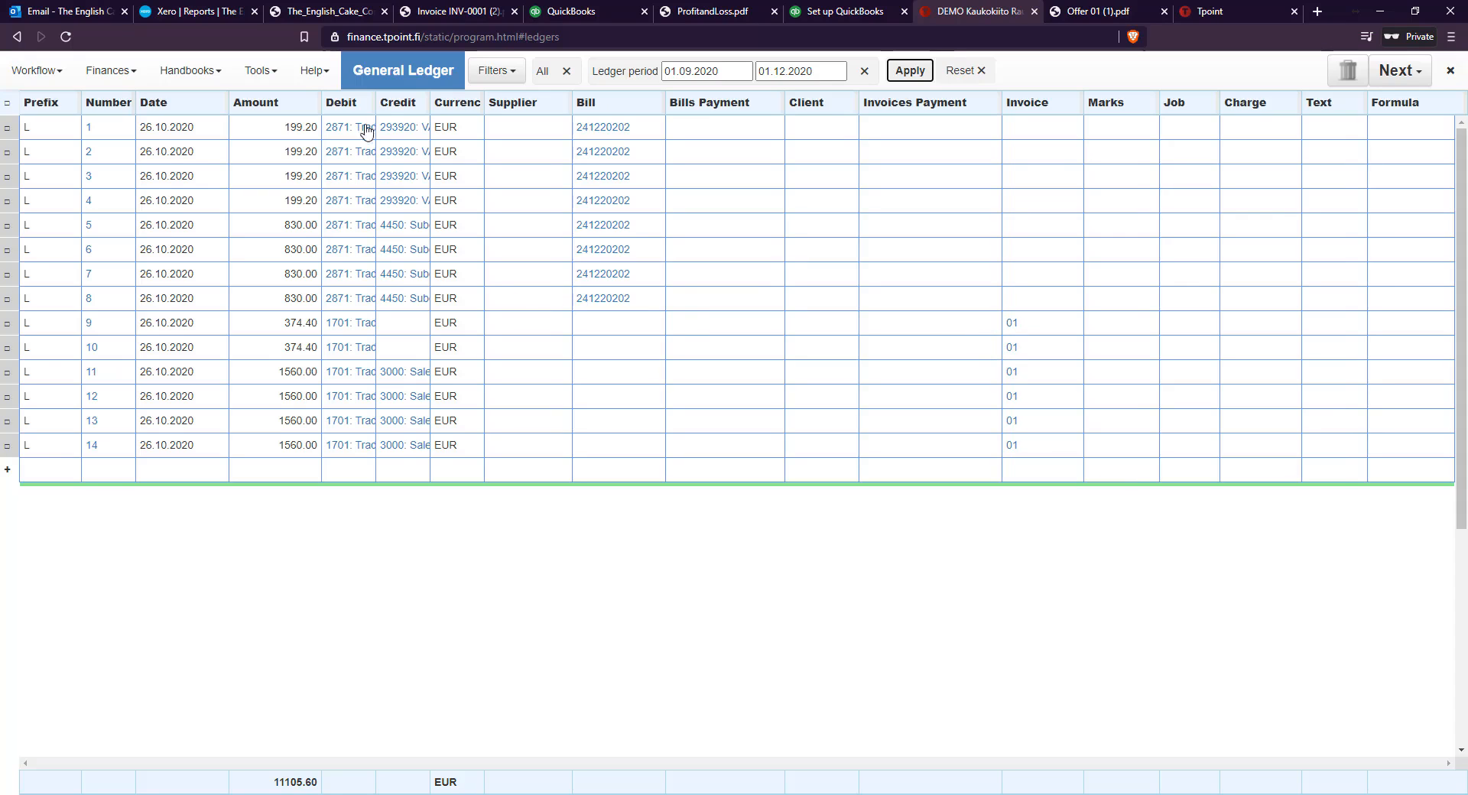
{"action": "left_click_drag", "start_coordinate": [377, 106], "coordinate": [470, 106]}
Generate the trial balance for the ledger period, export it to Excel and open the exported file
{"action": "left_click", "coordinate": [1420, 71]}
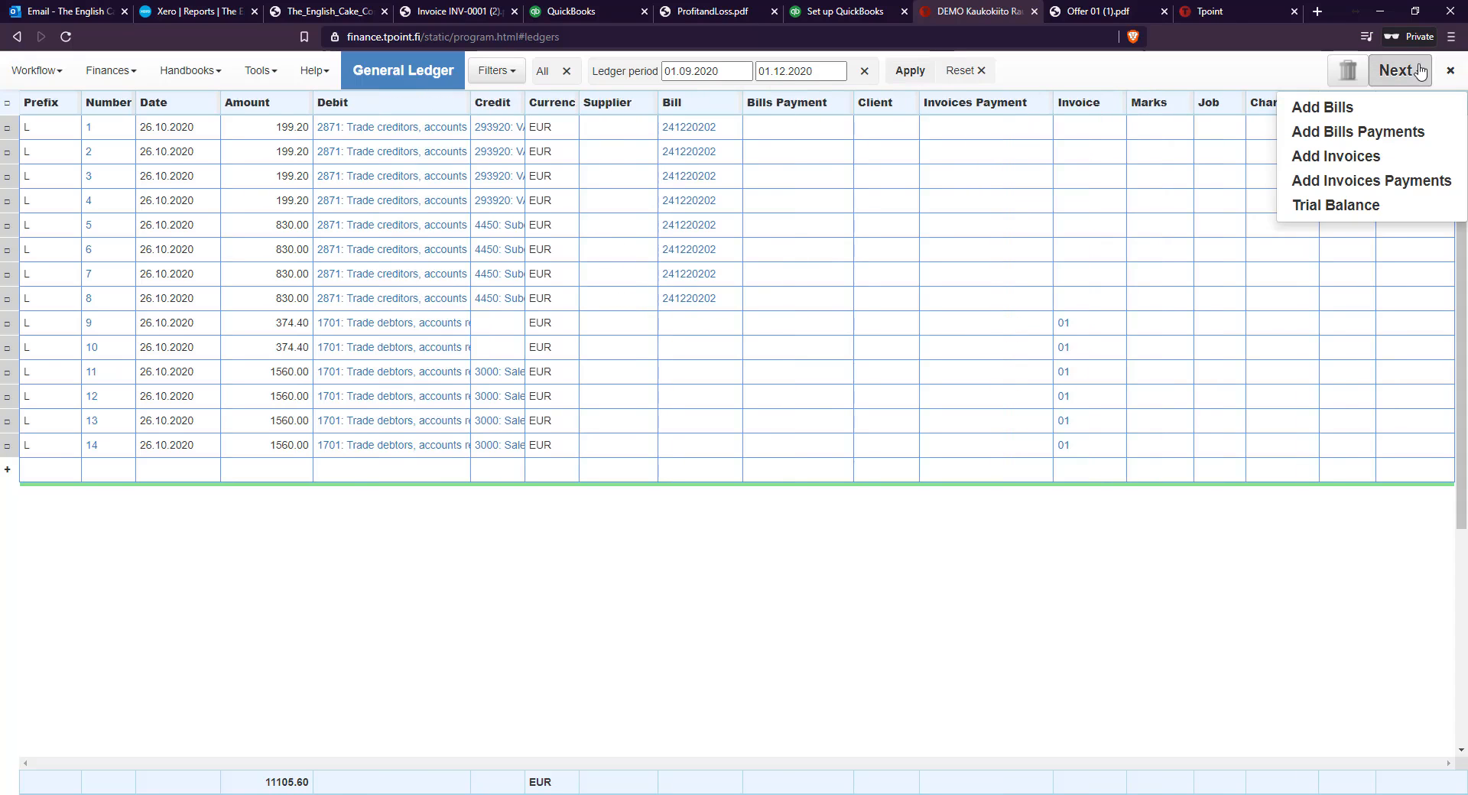
{"action": "left_click", "coordinate": [1340, 206]}
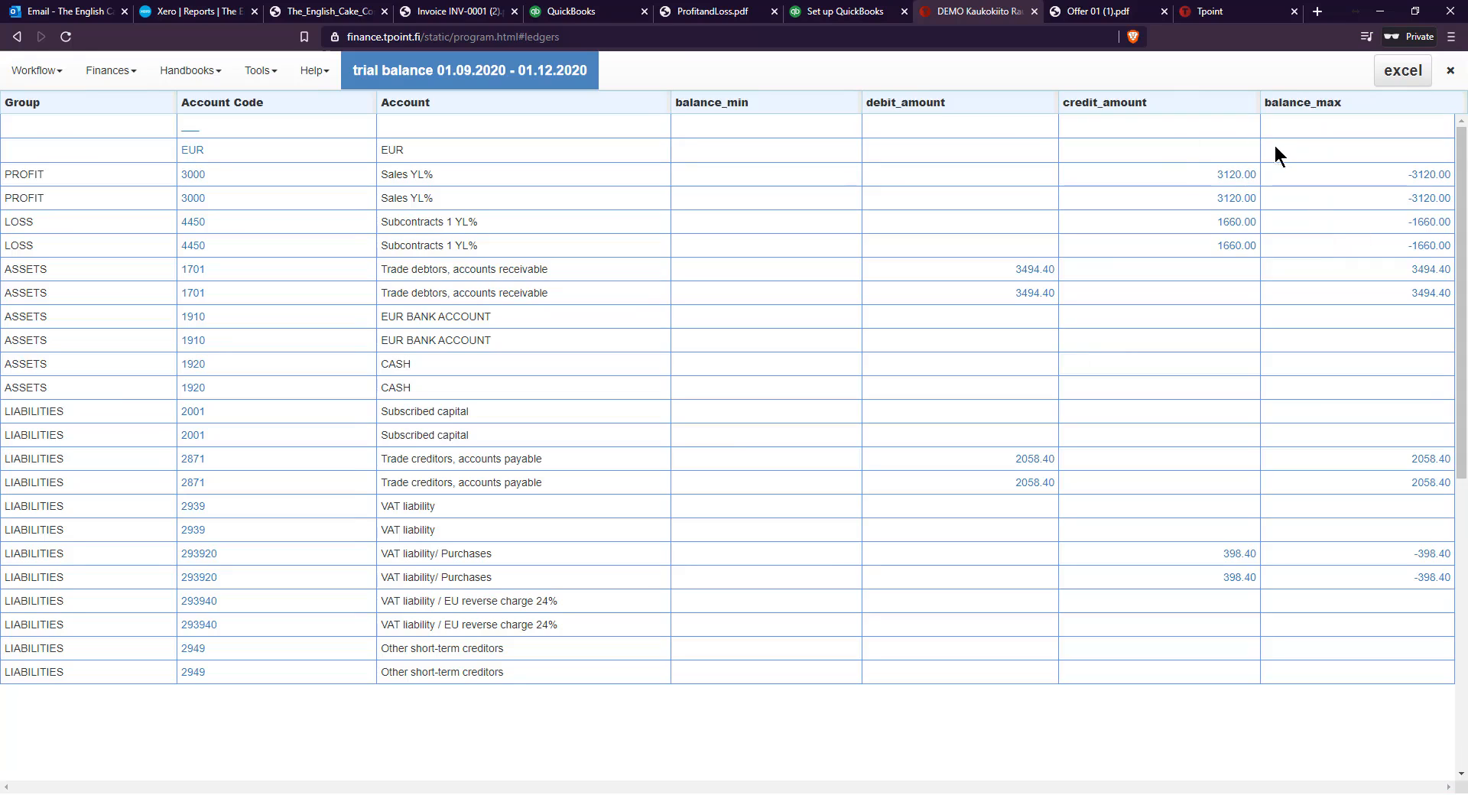
{"action": "left_click", "coordinate": [1389, 83]}
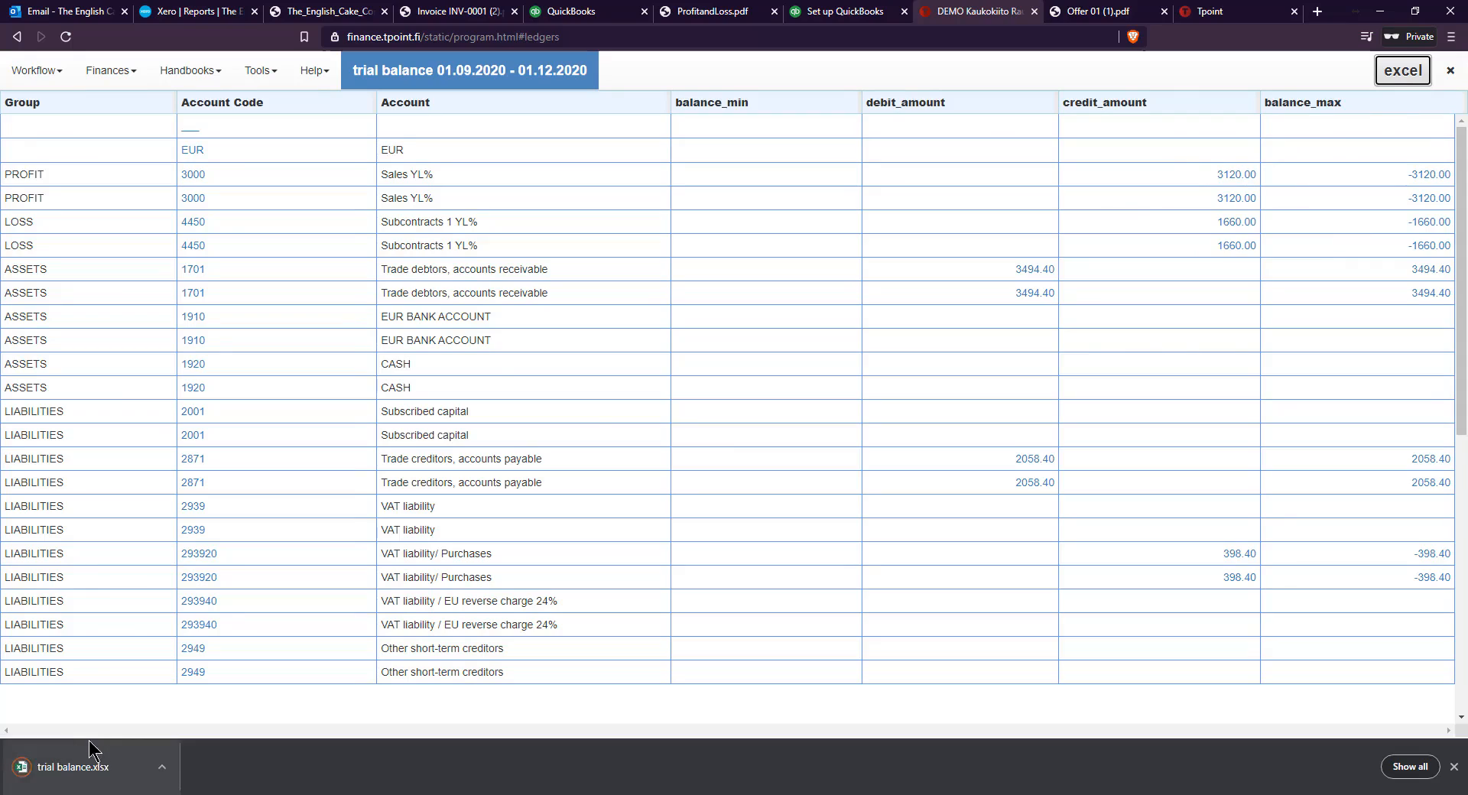
{"action": "left_click", "coordinate": [100, 766]}
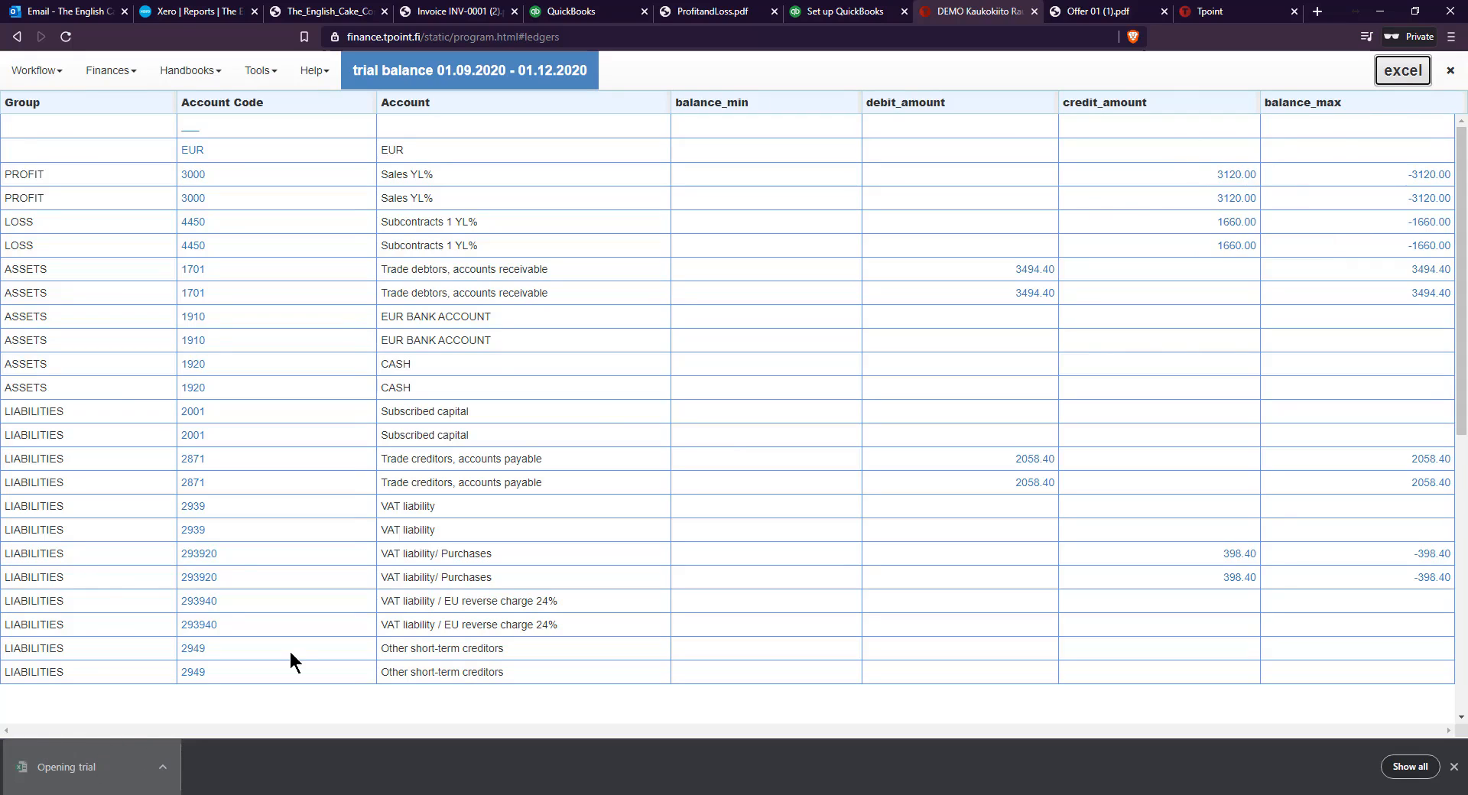
Examine the profit, loss, assets, liabilities and grand total rows of the exported trial balance report
{"action": "scroll", "coordinate": [854, 528], "scroll_direction": "up", "scroll_amount": 3}
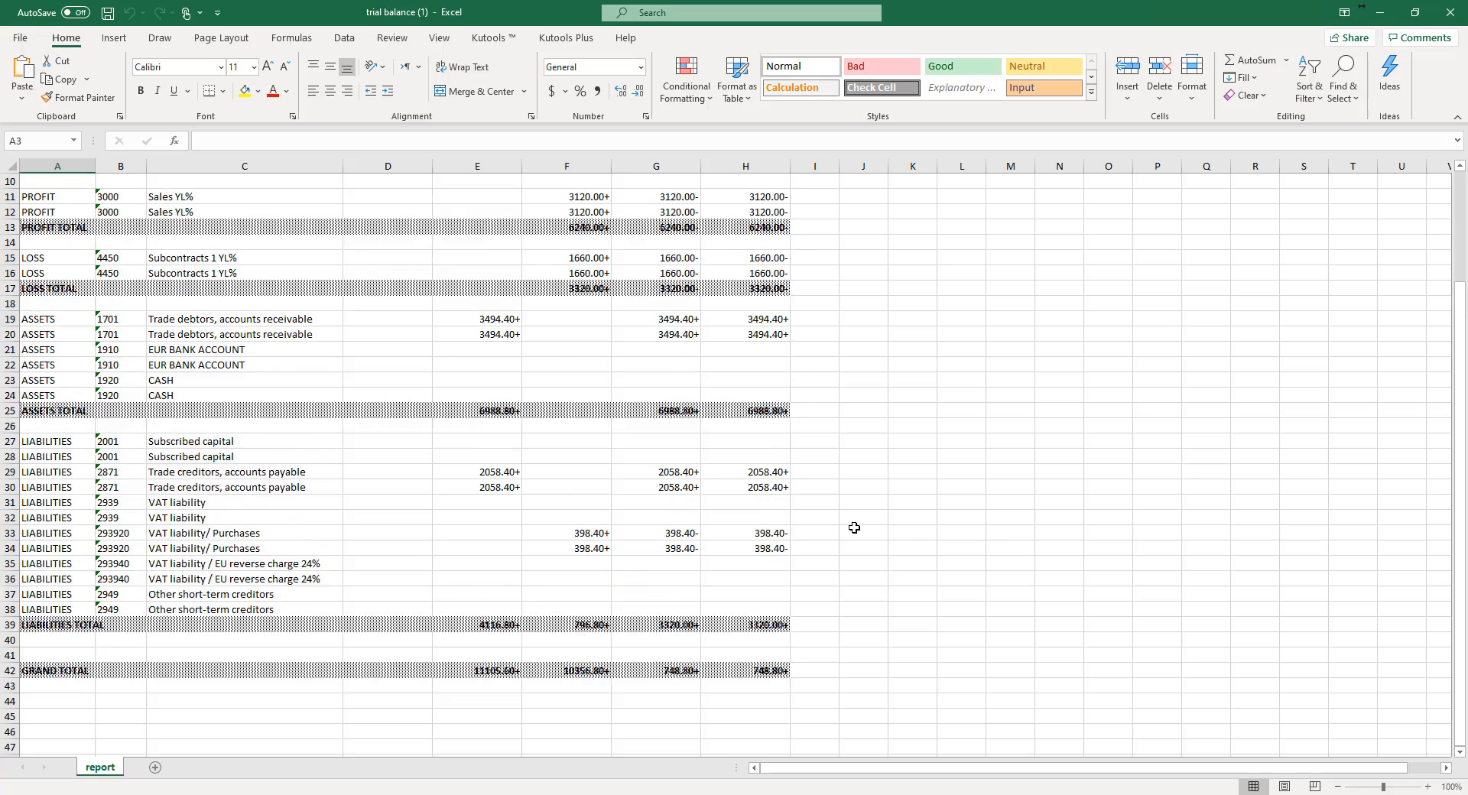
{"action": "scroll", "coordinate": [854, 527], "scroll_direction": "up", "scroll_amount": 1}
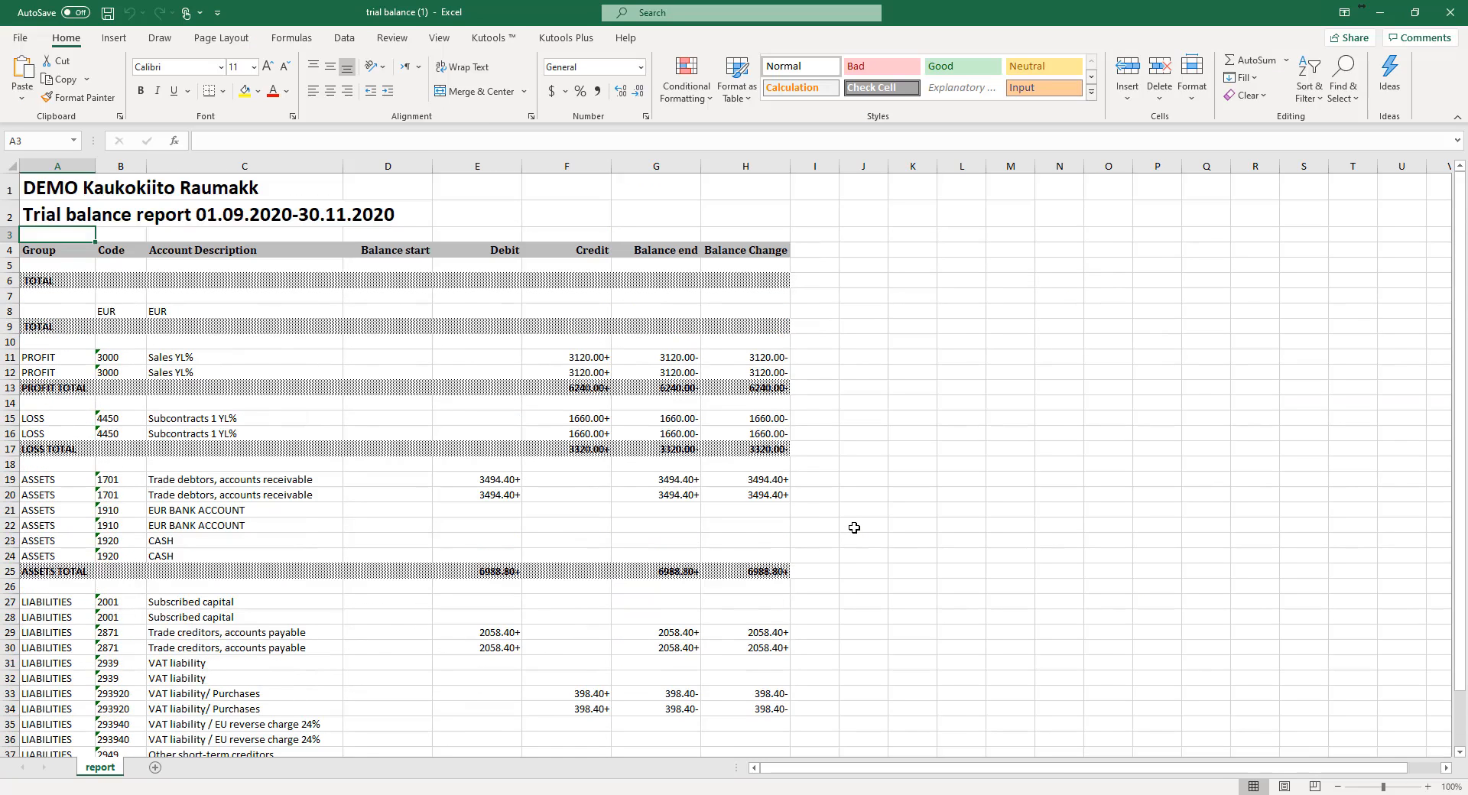
{"action": "scroll", "coordinate": [854, 528], "scroll_direction": "down", "scroll_amount": 1}
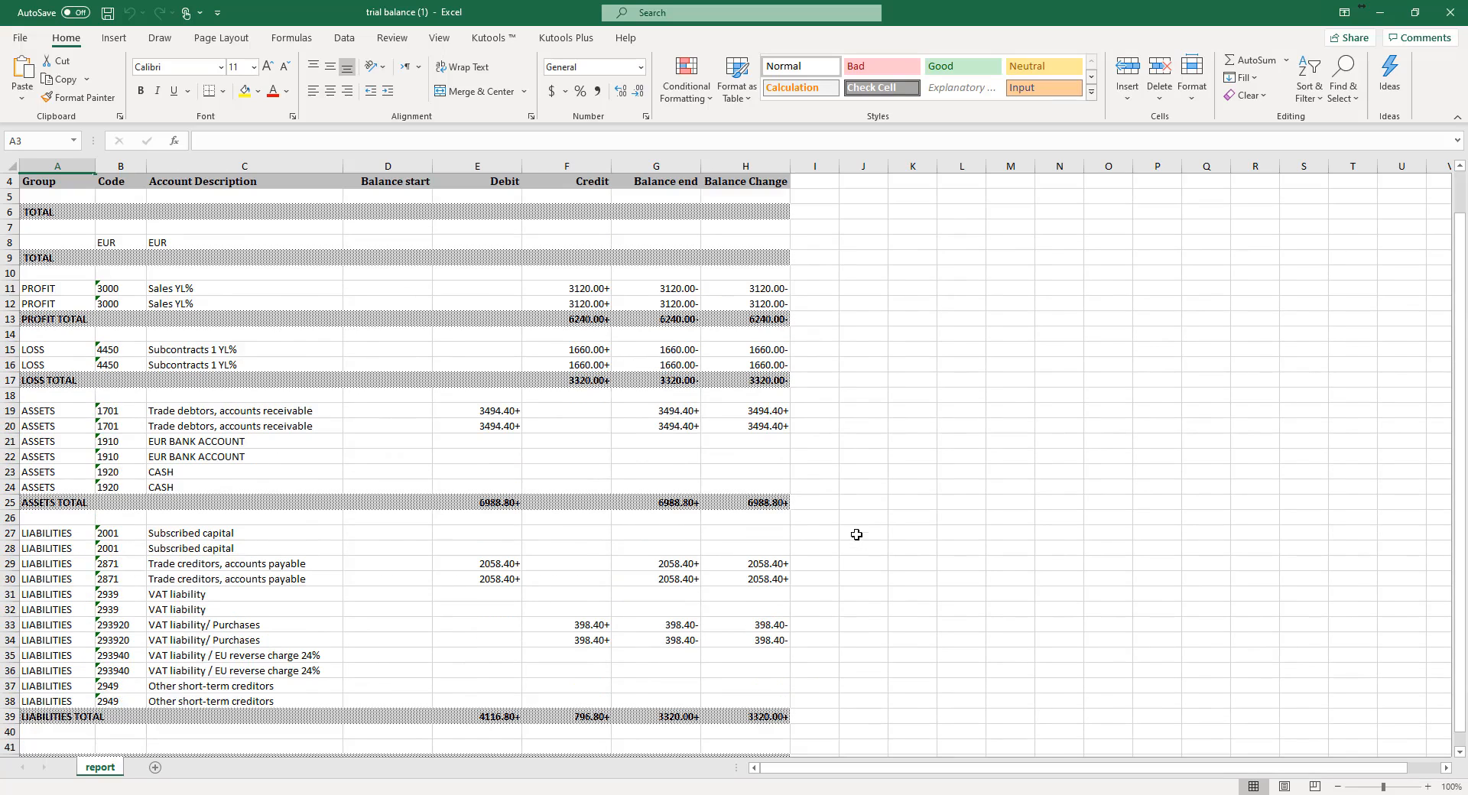
{"action": "scroll", "coordinate": [856, 542], "scroll_direction": "down", "scroll_amount": 1}
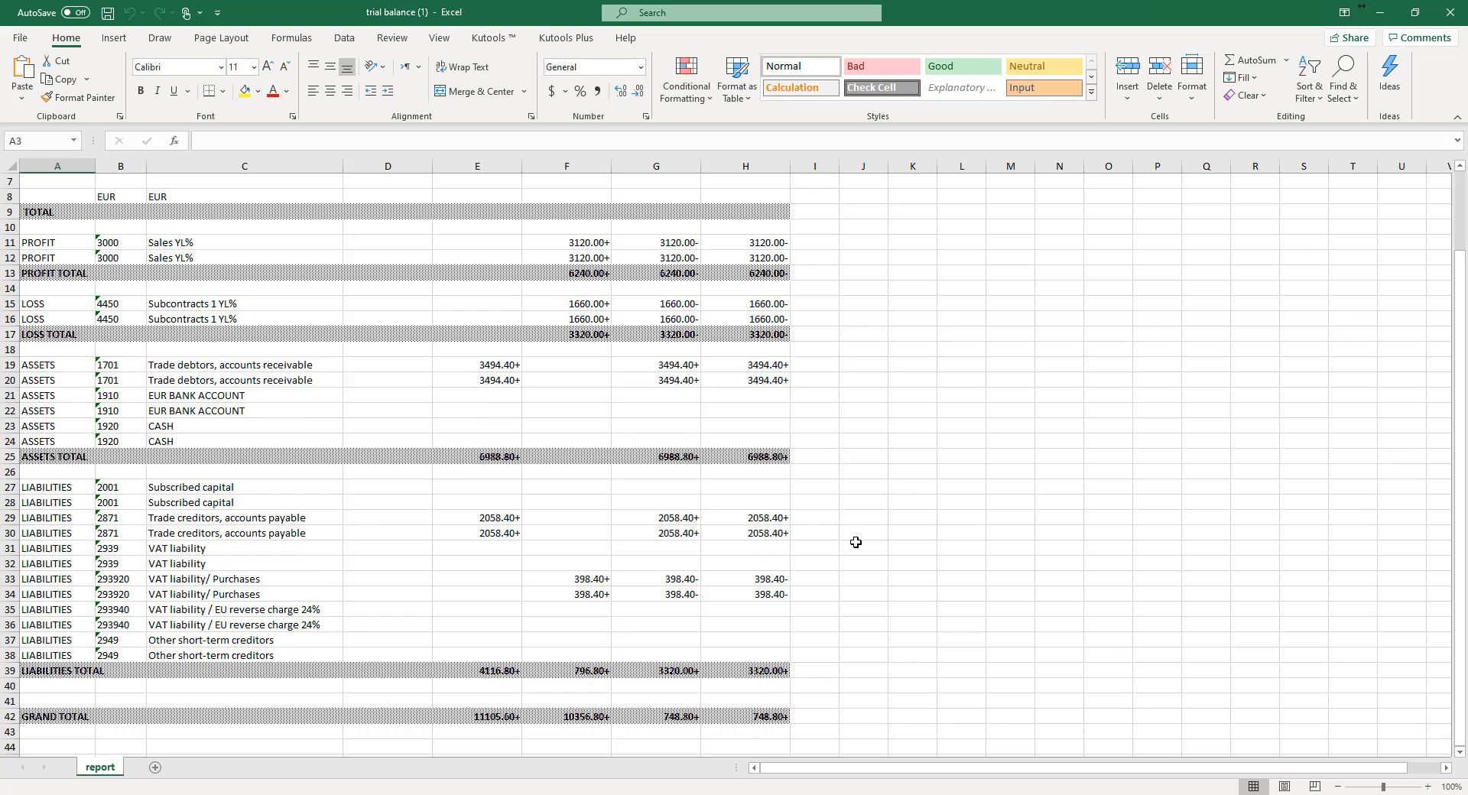
{"action": "scroll", "coordinate": [855, 542], "scroll_direction": "up", "scroll_amount": 1}
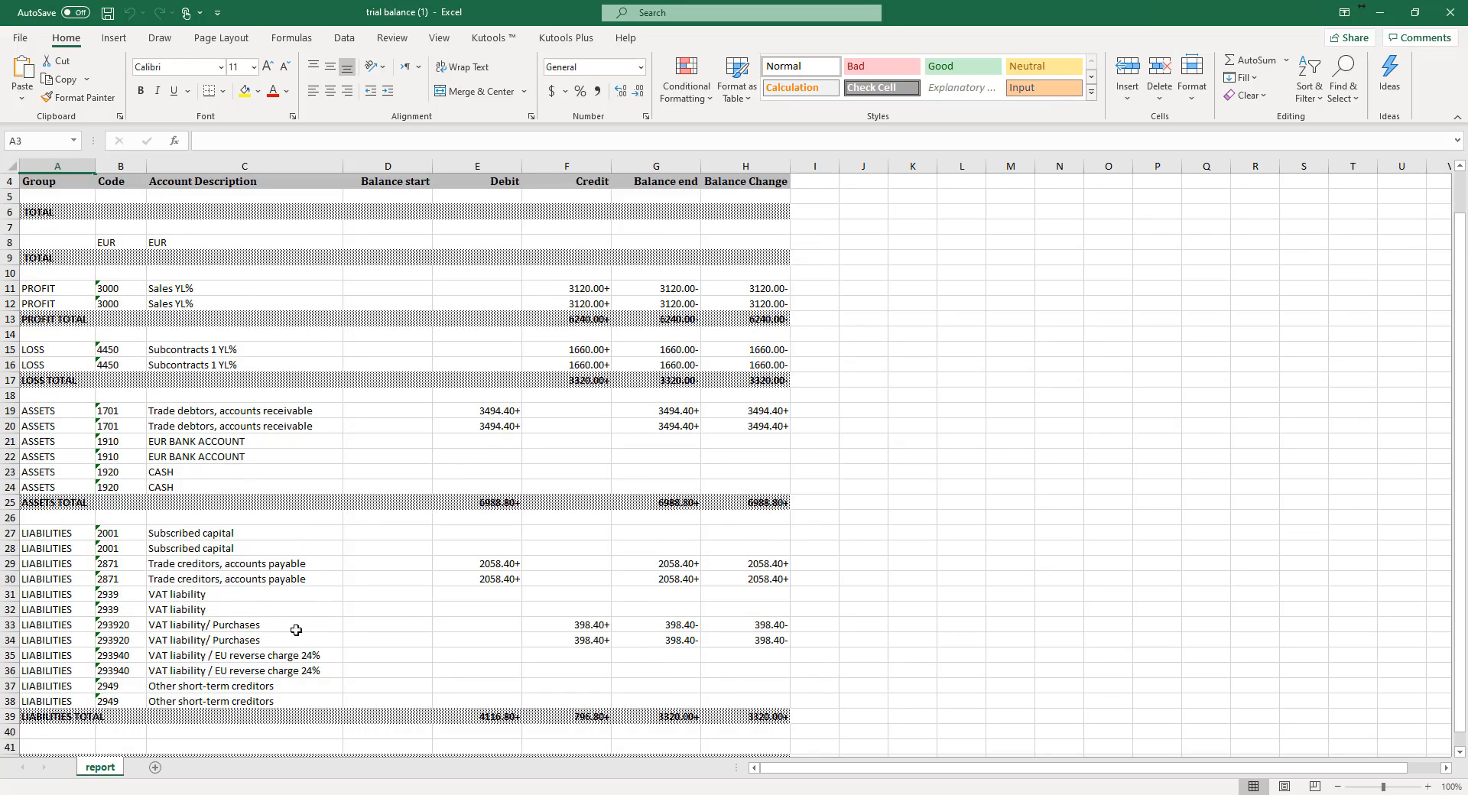
{"action": "scroll", "coordinate": [901, 585], "scroll_direction": "up", "scroll_amount": 1}
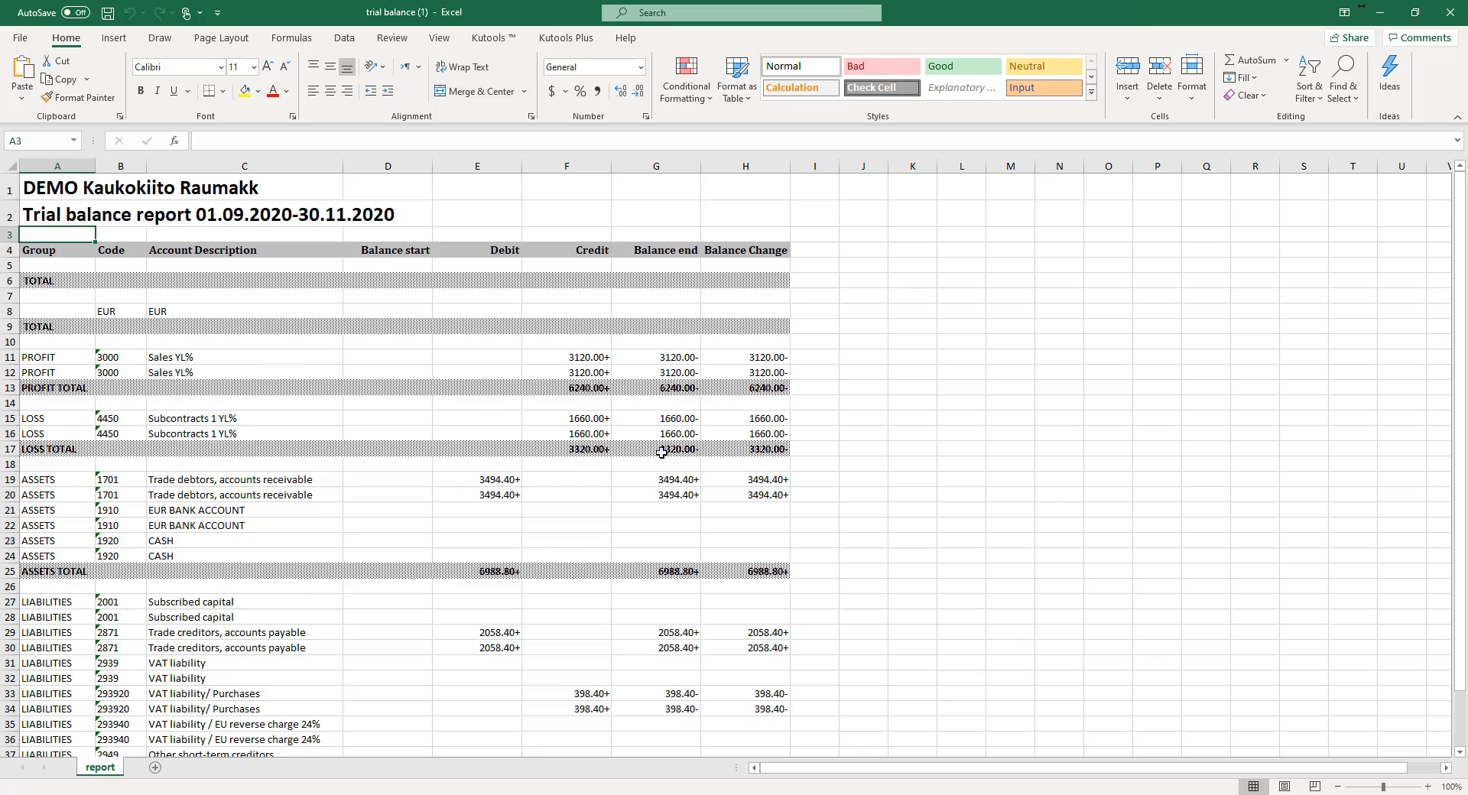
{"action": "scroll", "coordinate": [568, 557], "scroll_direction": "down", "scroll_amount": 2}
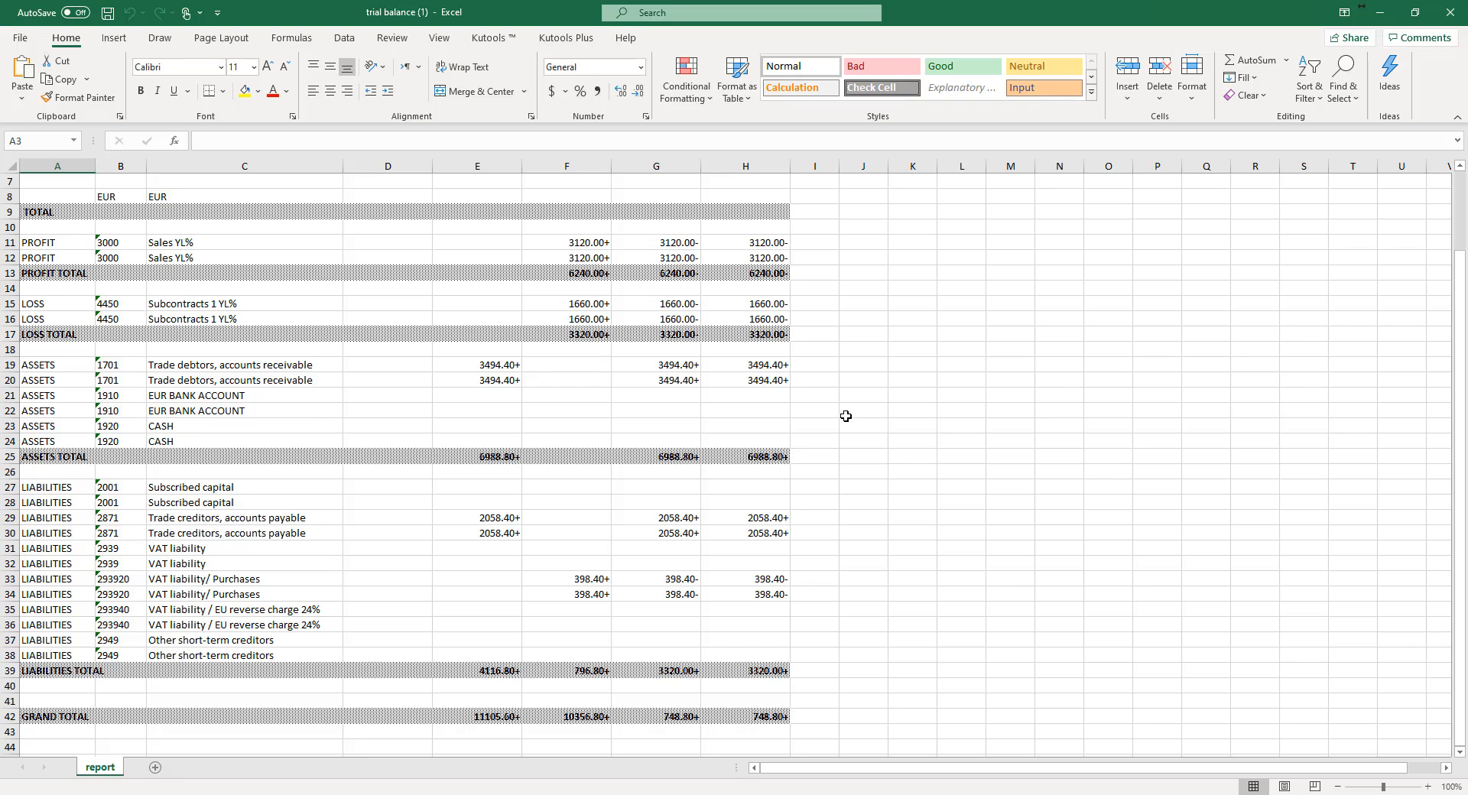
{"action": "scroll", "coordinate": [846, 416], "scroll_direction": "up", "scroll_amount": 2}
{"action": "scroll", "coordinate": [846, 416], "scroll_direction": "down", "scroll_amount": 1}
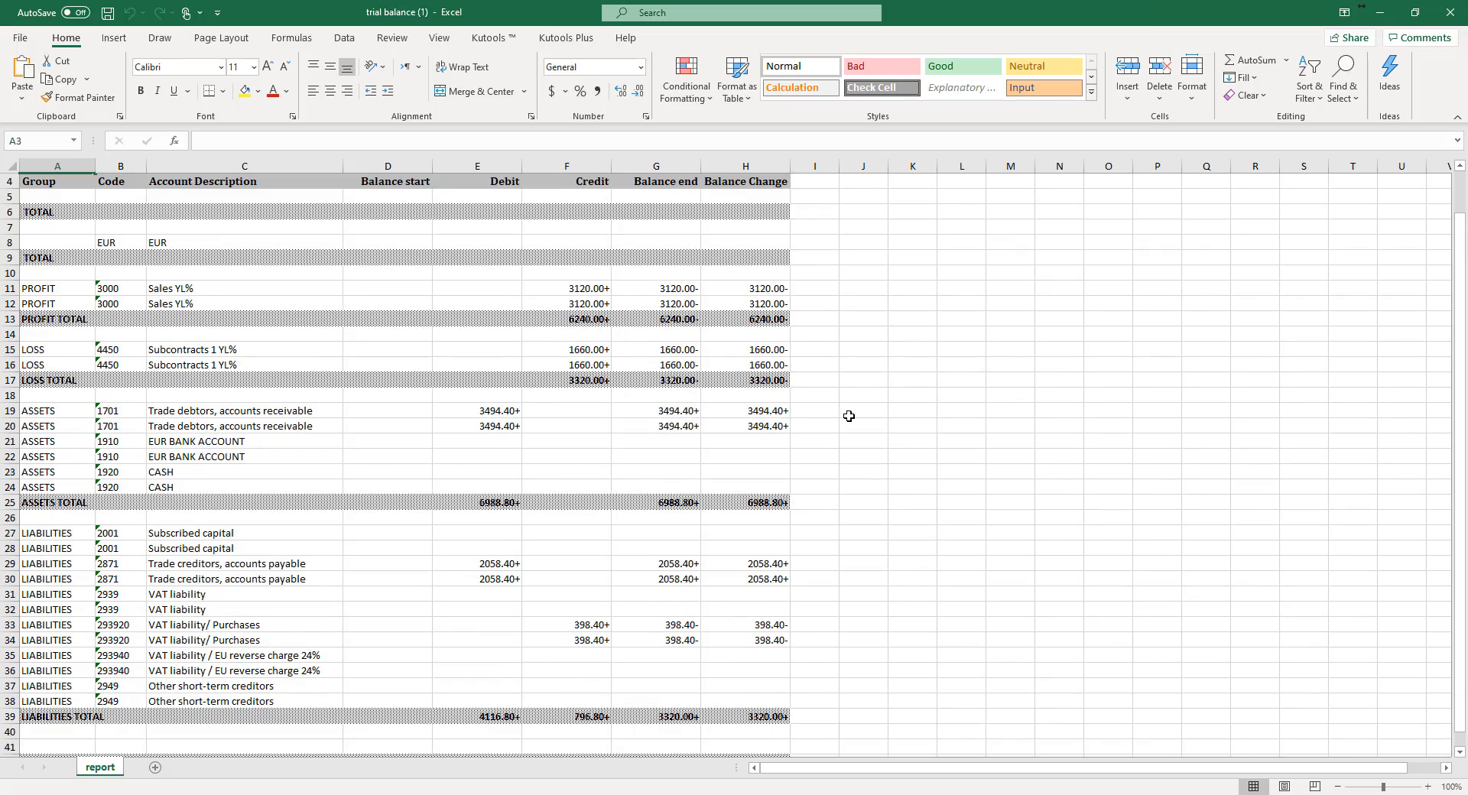
{"action": "scroll", "coordinate": [849, 416], "scroll_direction": "up", "scroll_amount": 1}
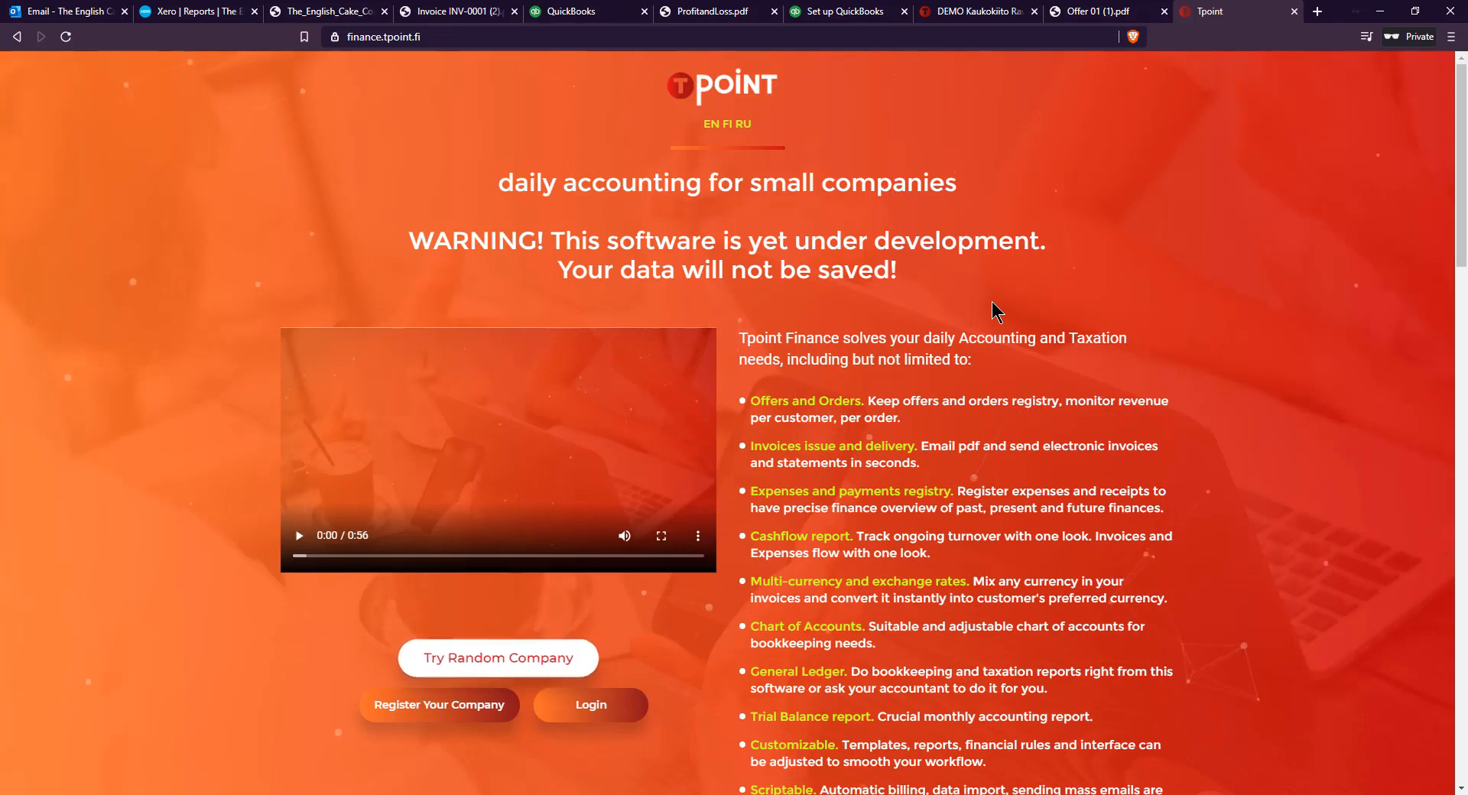
View the Offer 01 PDF and return to the Tpoint home page
{"action": "left_click", "coordinate": [1080, 13]}
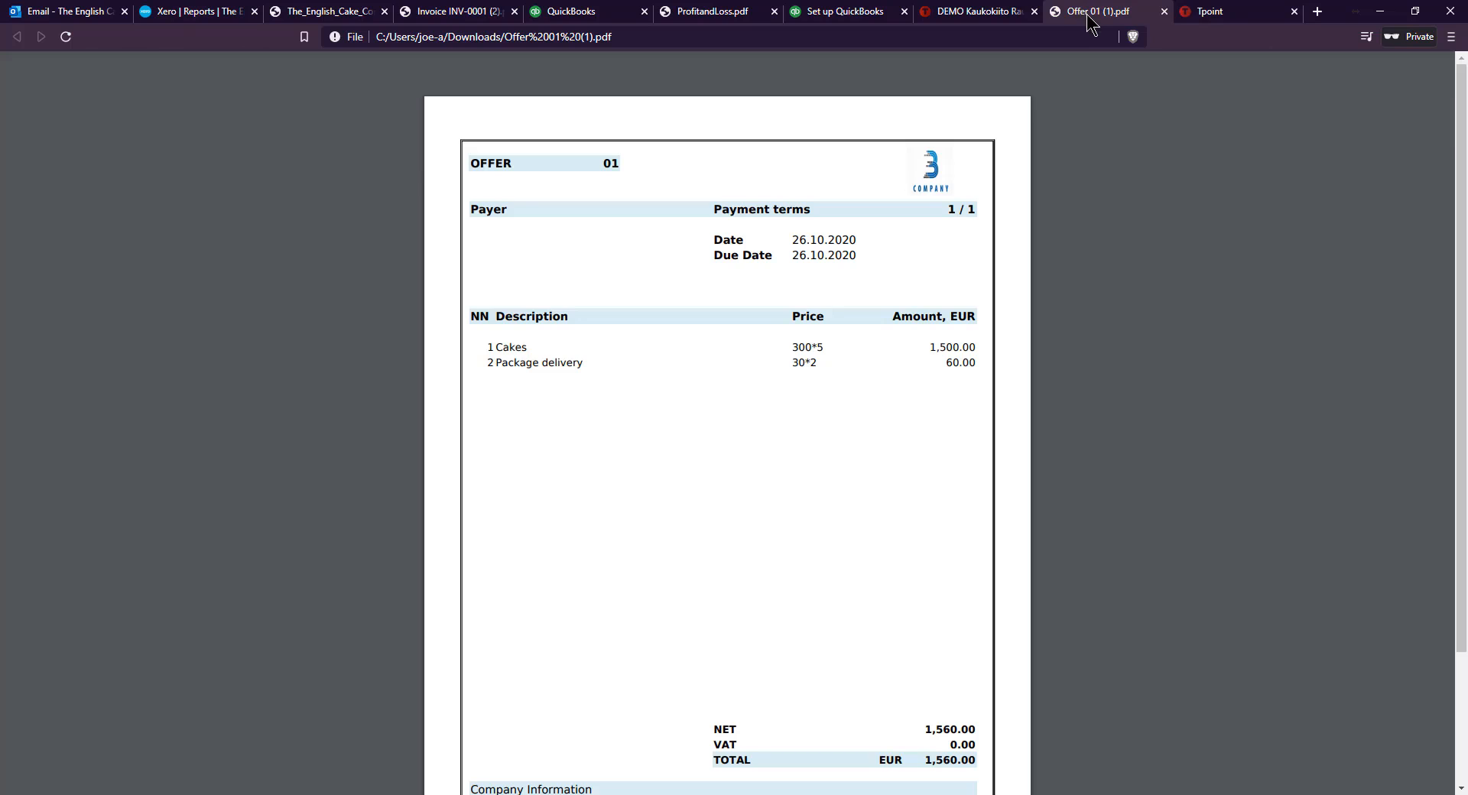
{"action": "left_click", "coordinate": [1193, 13]}
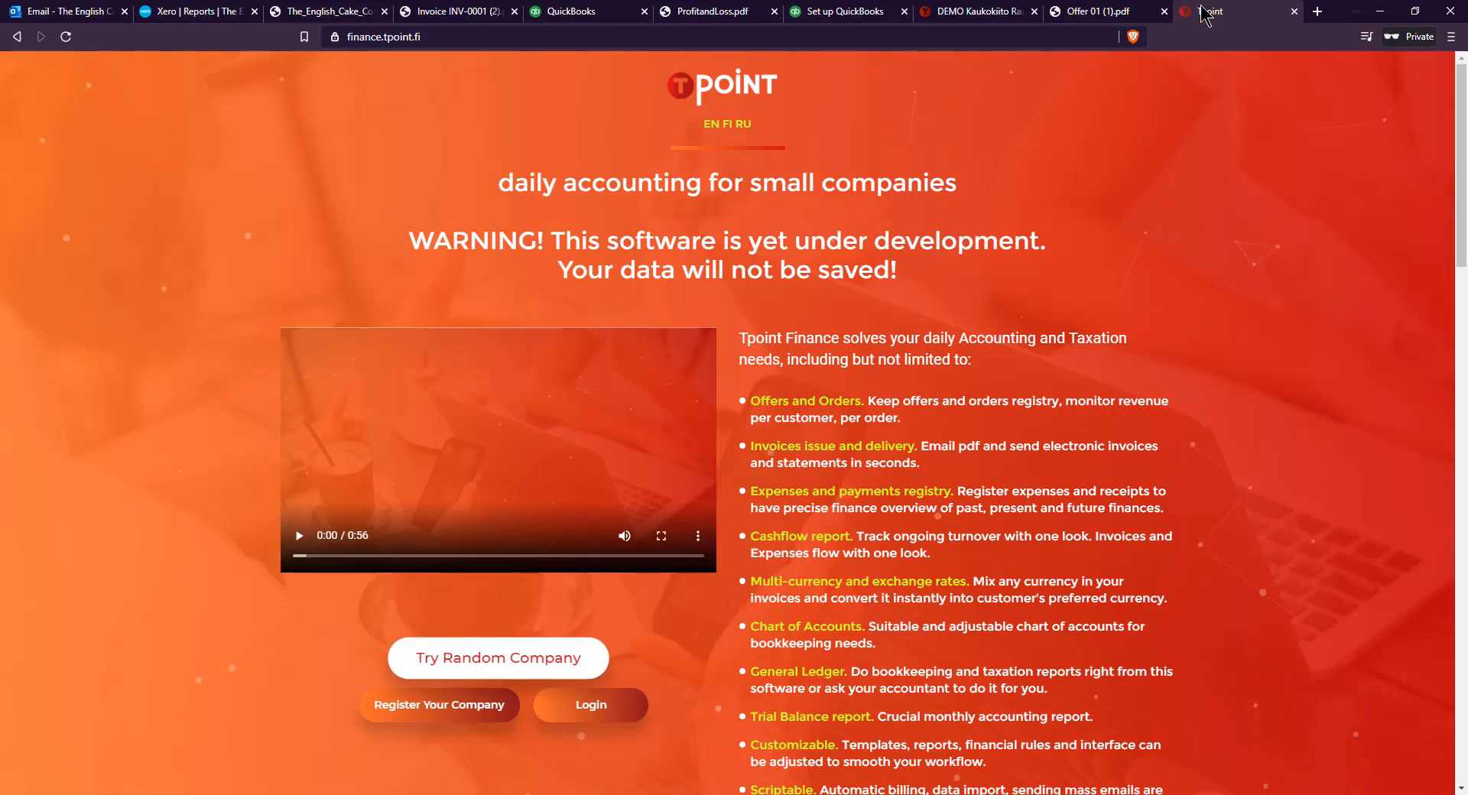